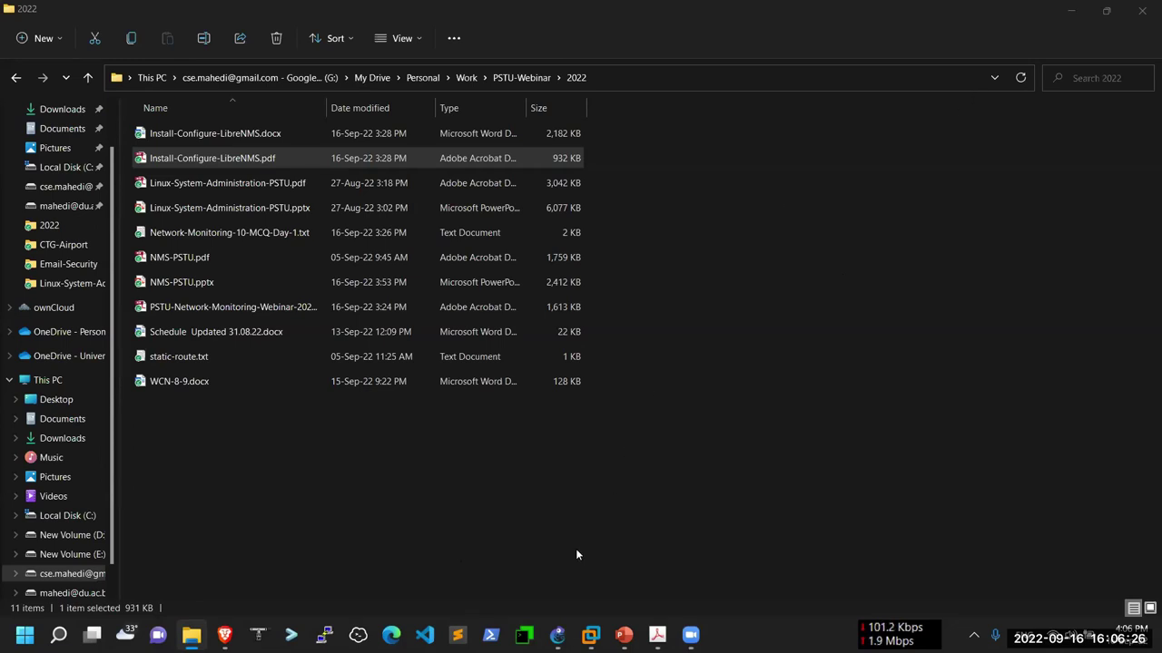
Step: Switch to VMware Workstation and start a custom virtual machine with a blank hard disk and guest system Other Linux 5.x and later kernel 64-bit
left_click(590, 634)
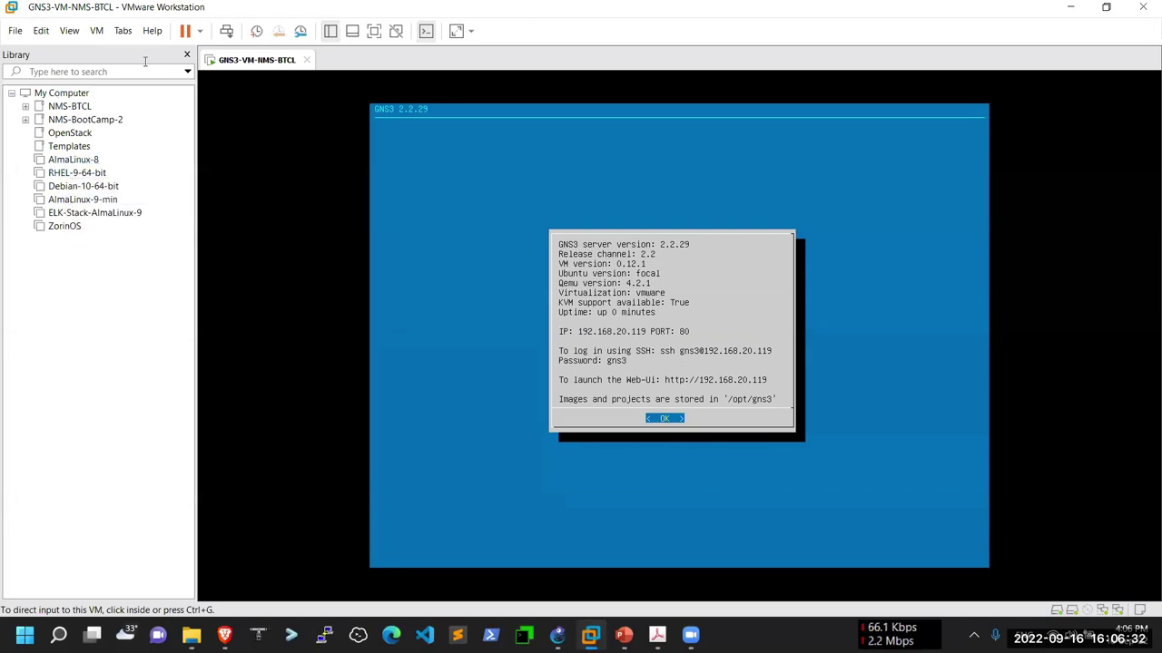
left_click(22, 34)
left_click(304, 129)
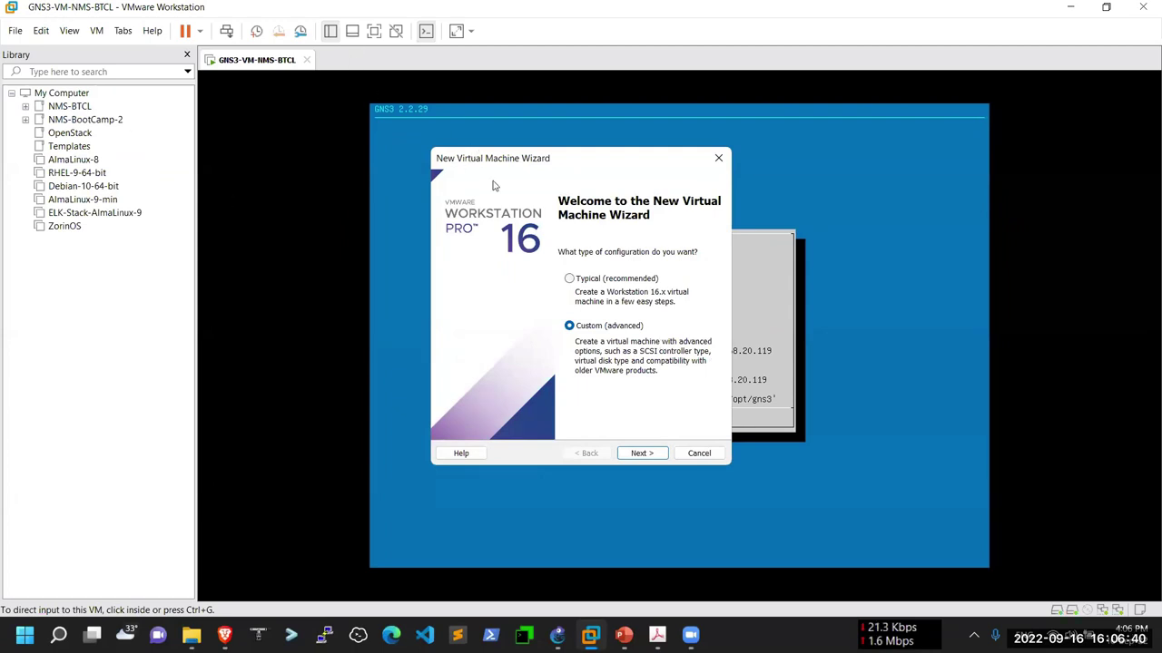
left_click(642, 452)
left_click(643, 455)
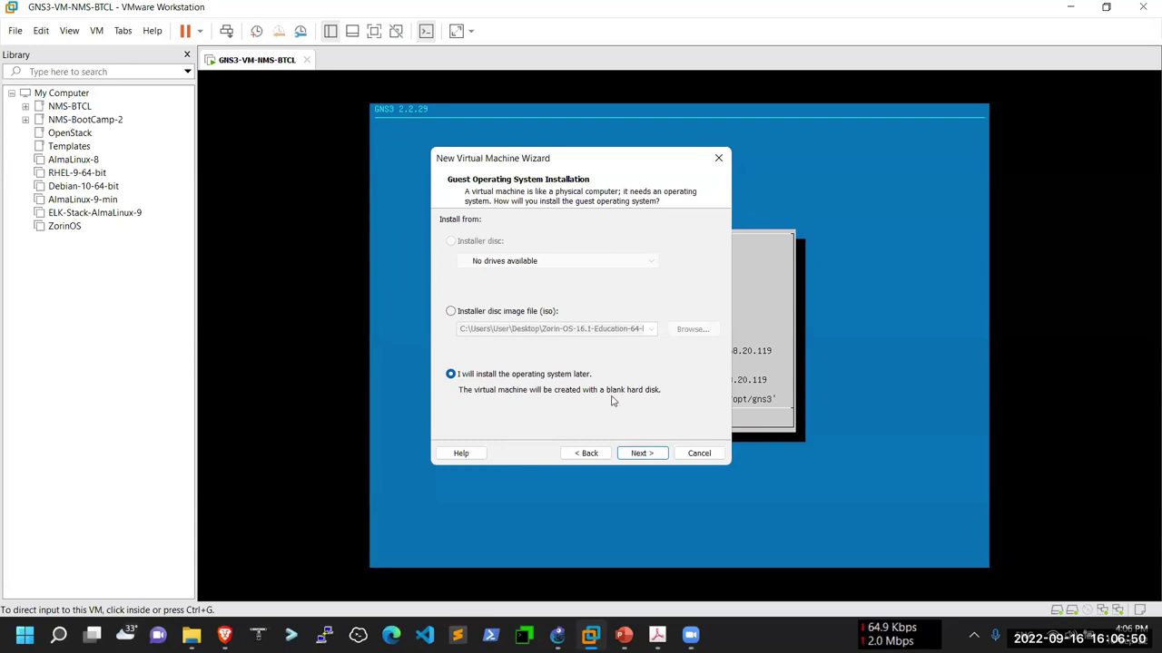
left_click(636, 454)
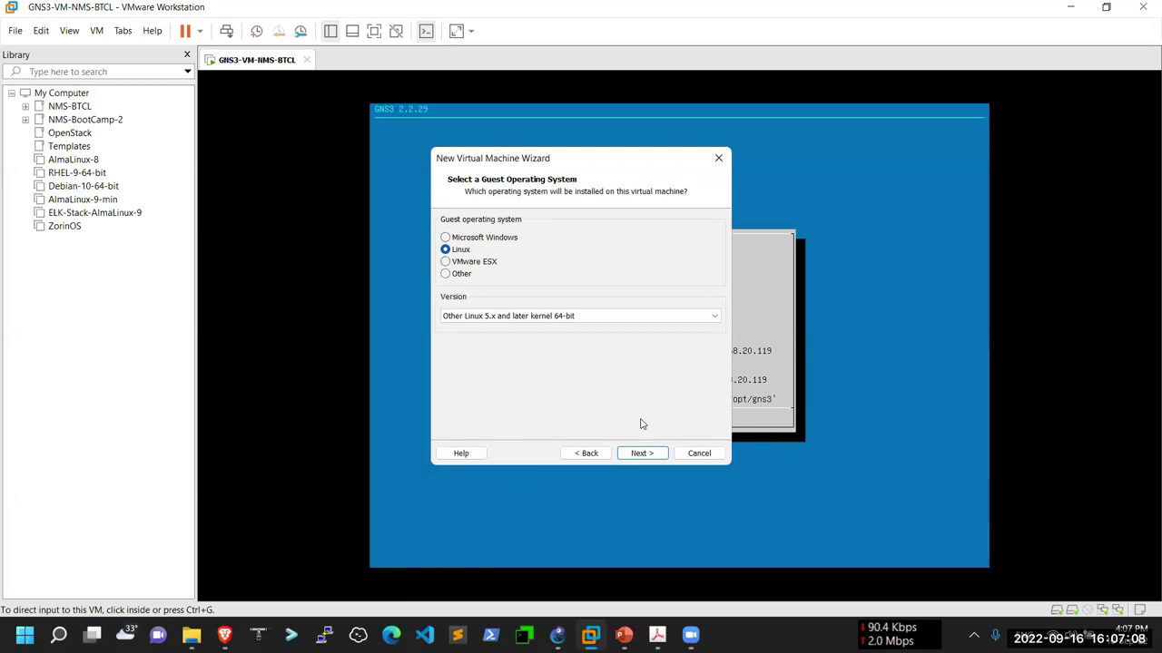
left_click(648, 454)
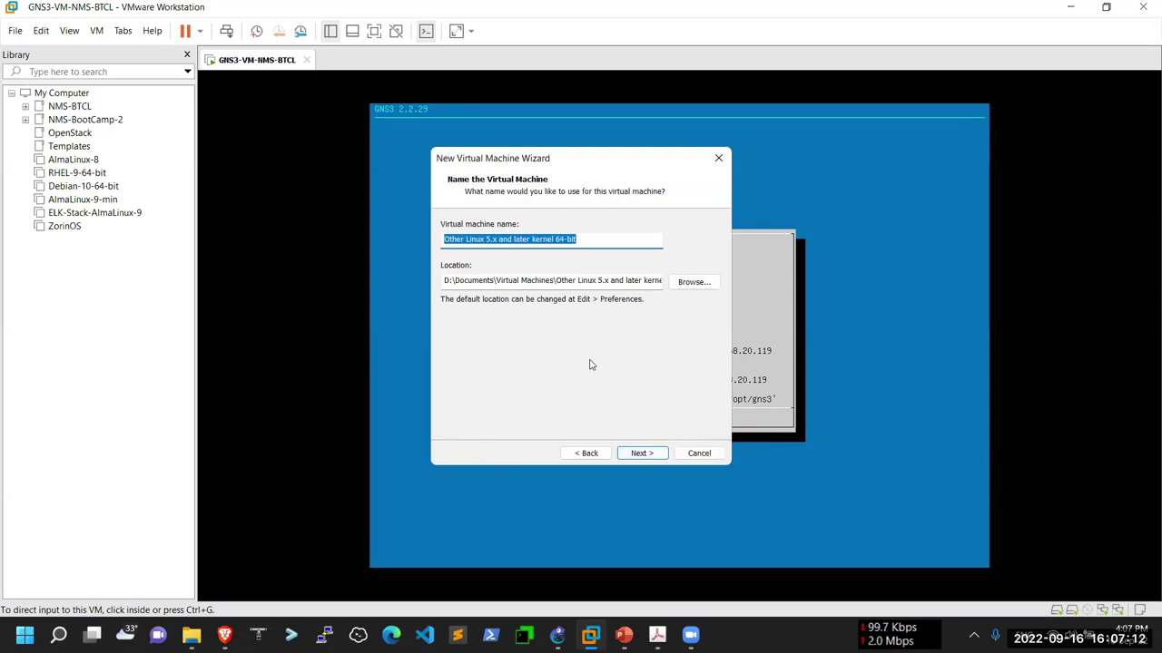
Step: Name the virtual machine LibreNMS-AlmaLinux-8 and proceed to the processor configuration
type("Li")
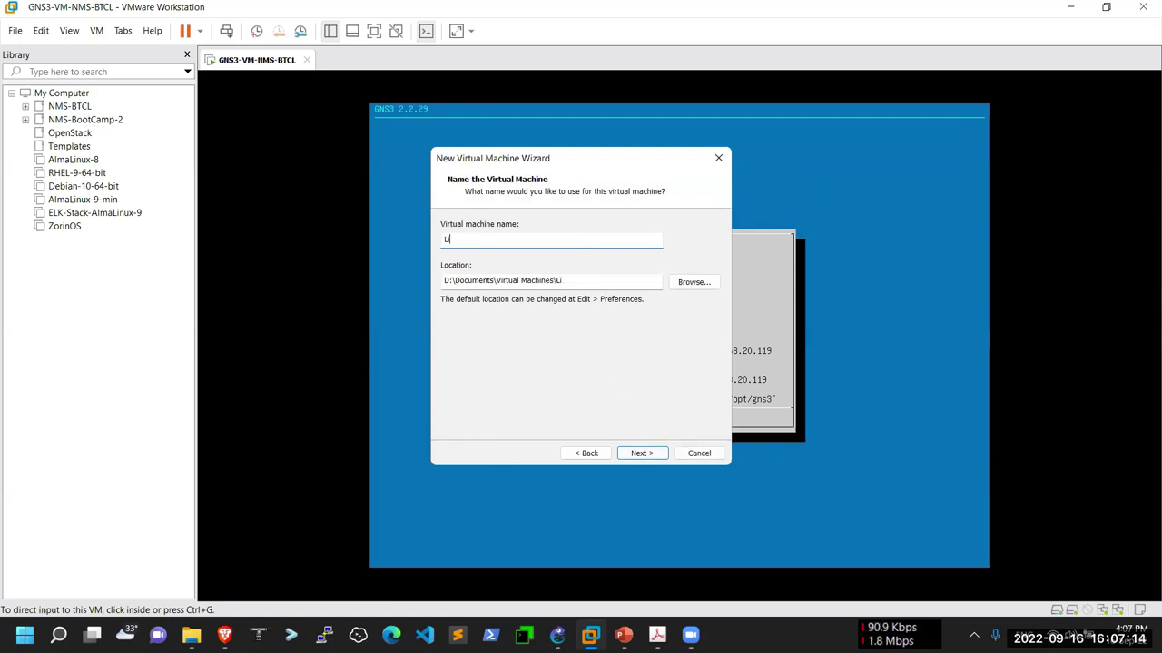
type("breNMS-")
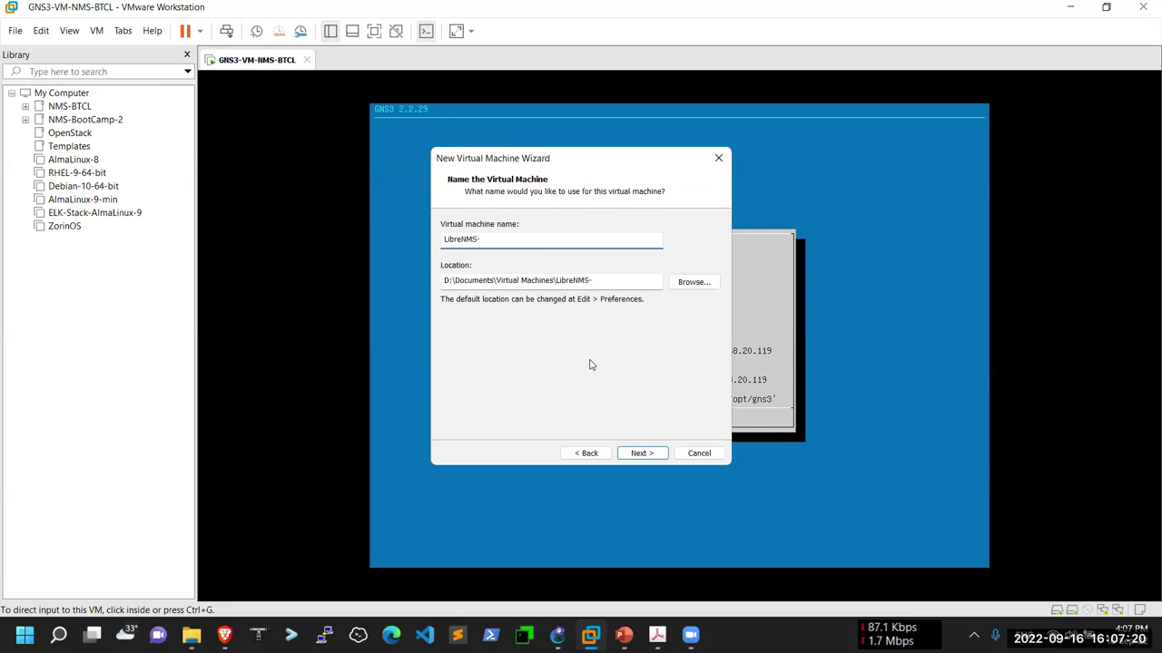
type("Linux")
key("ctrl+Left")
type("Alma")
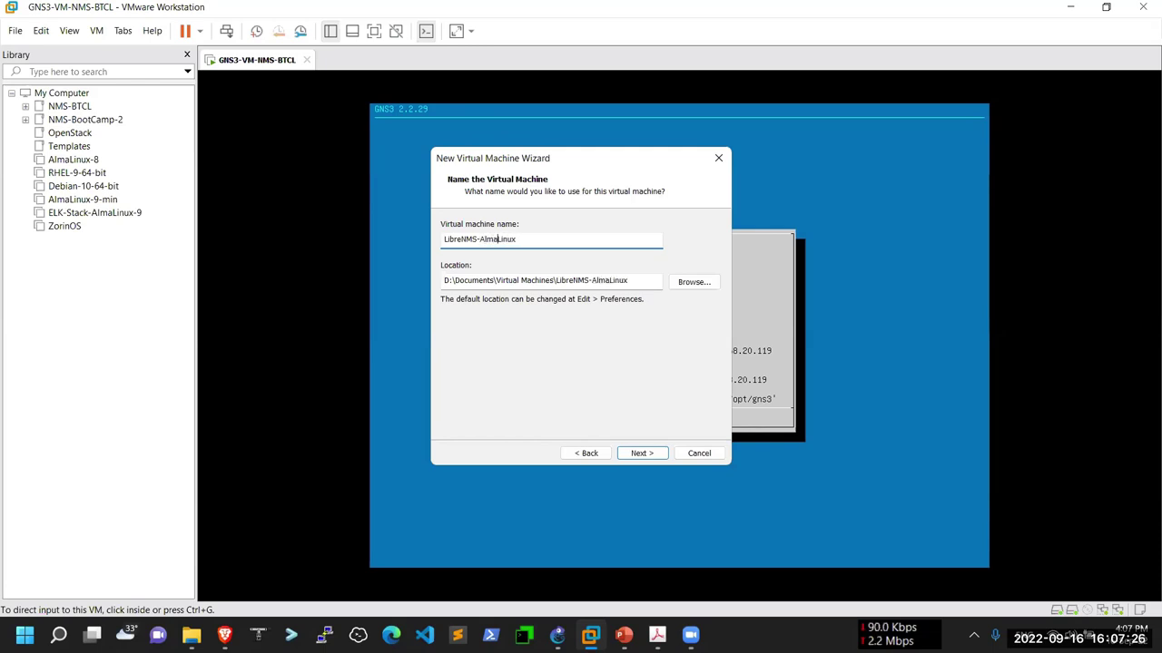
key("End")
type("-8")
left_click(632, 456)
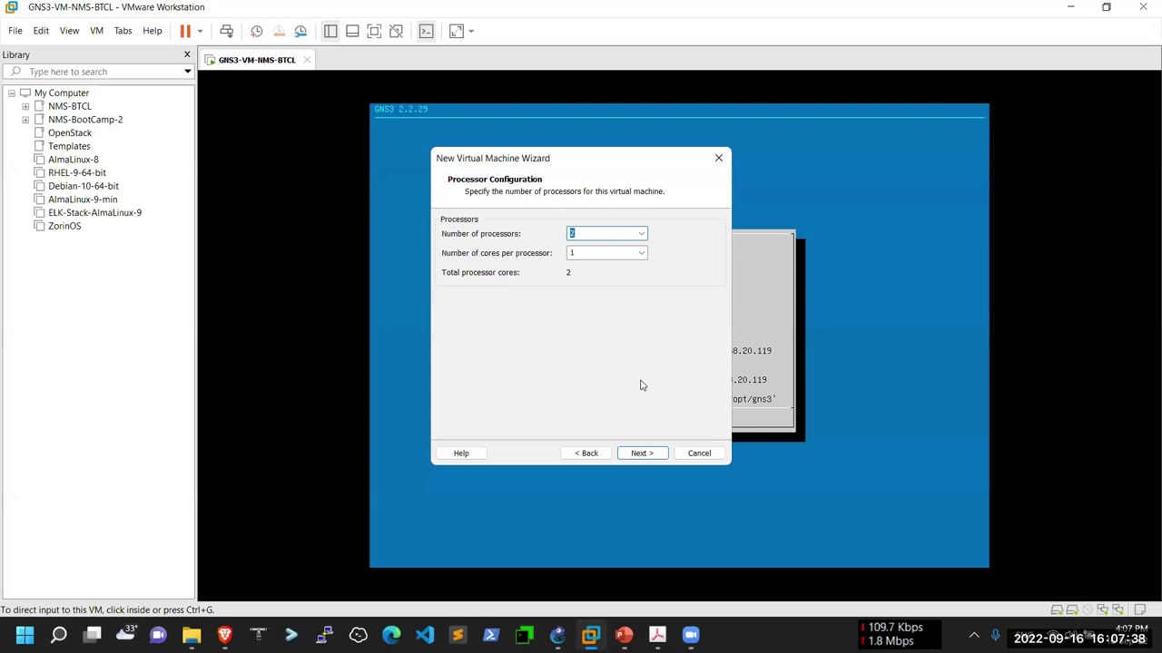
Step: Accept 2 processors with 1 core each and set the virtual machine's memory to 8192 MB
left_click(643, 456)
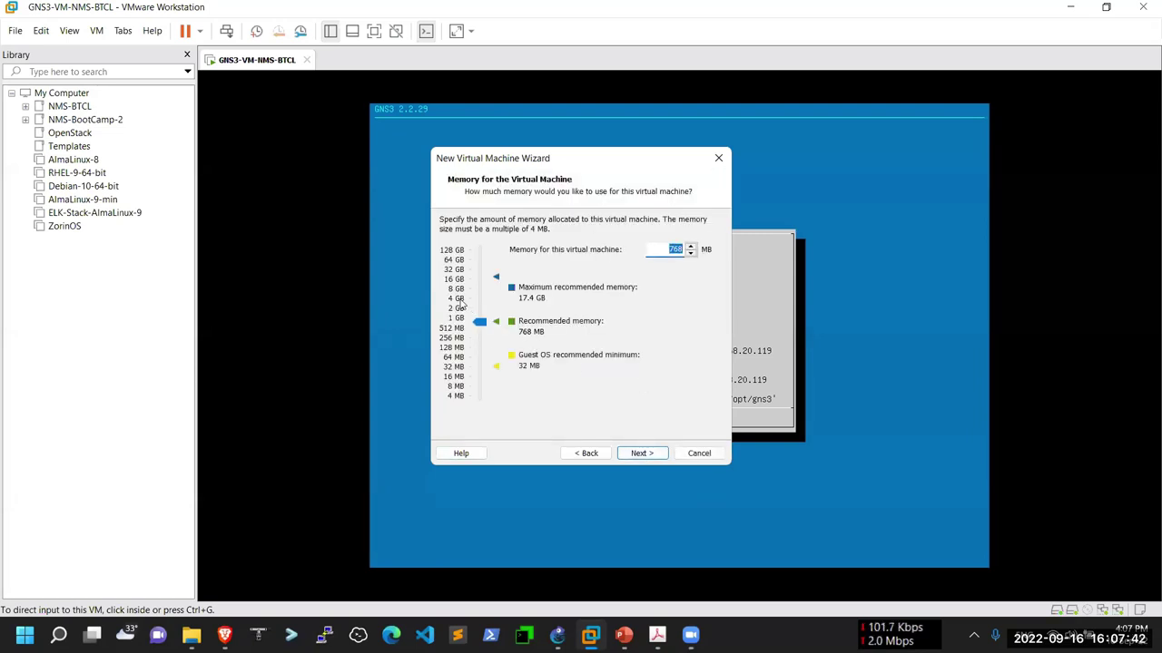
left_click(459, 298)
left_click(458, 290)
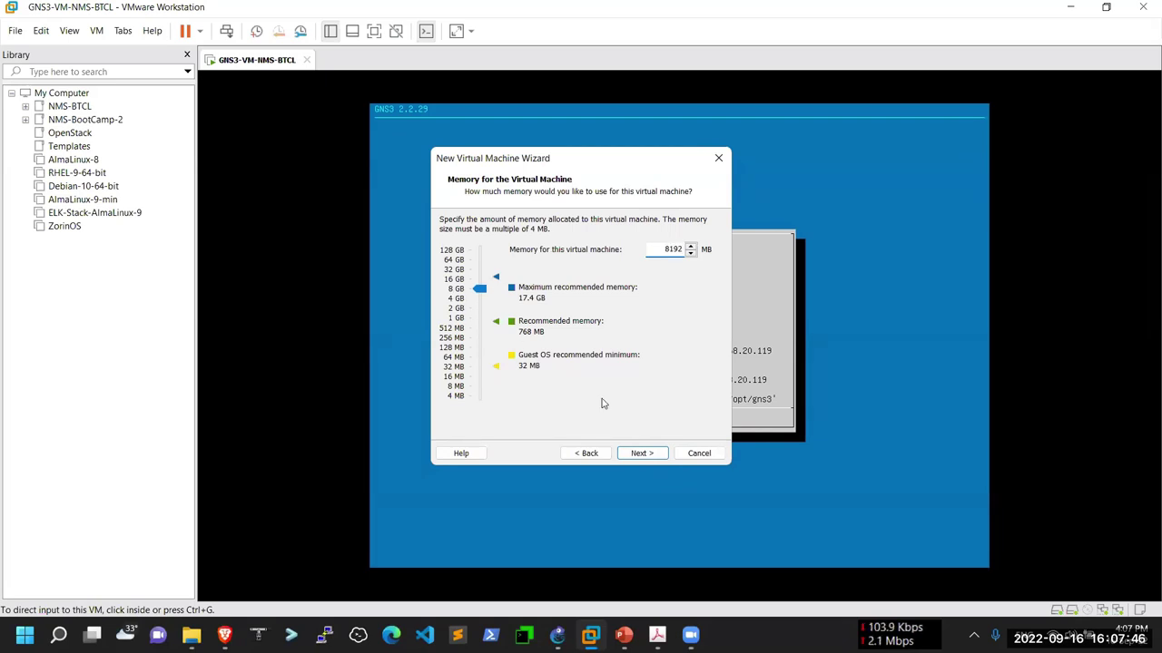
left_click(643, 454)
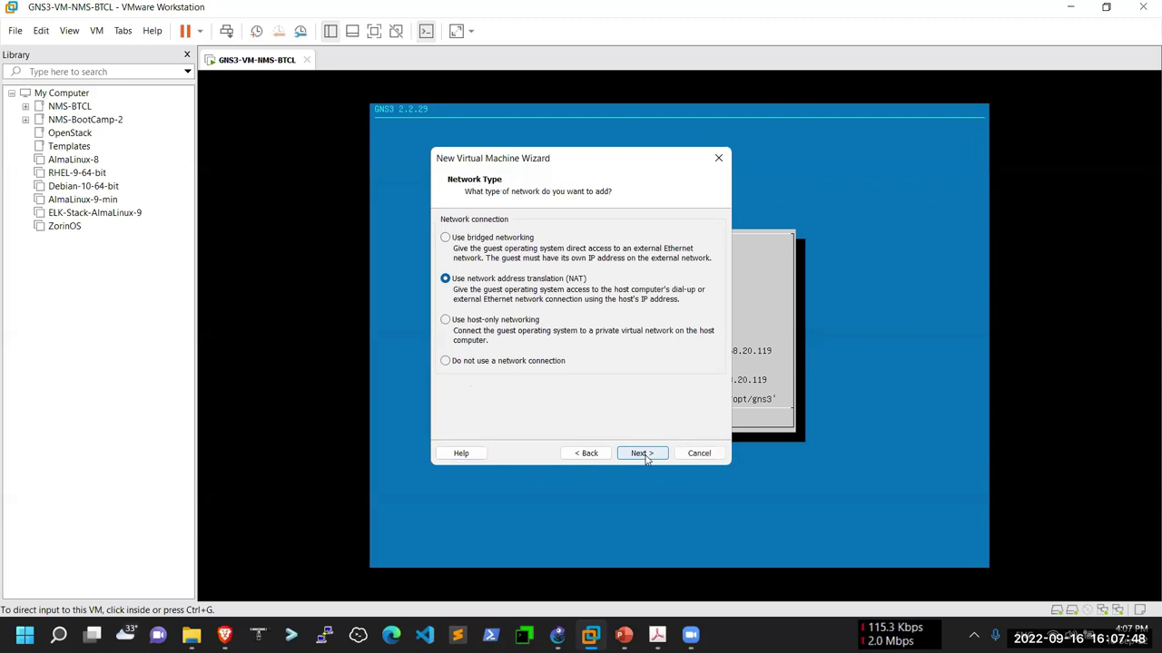
Step: Accept NAT networking and a new SCSI virtual disk, keeping the default controller option
left_click(643, 454)
left_click(643, 454)
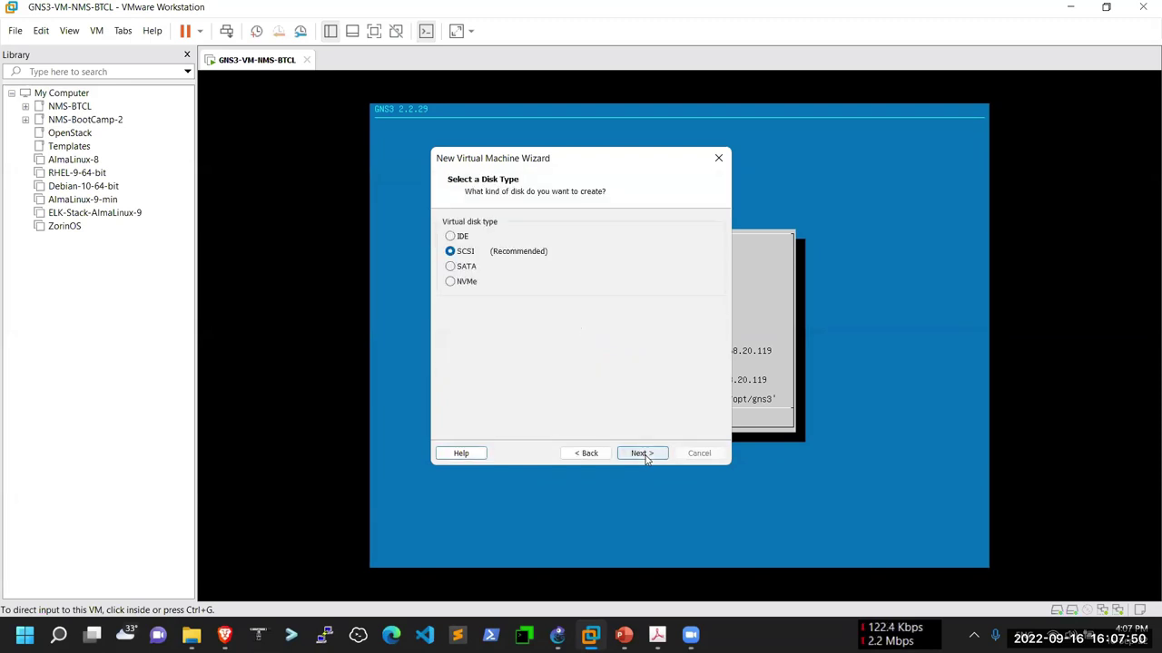
left_click(644, 454)
left_click(643, 454)
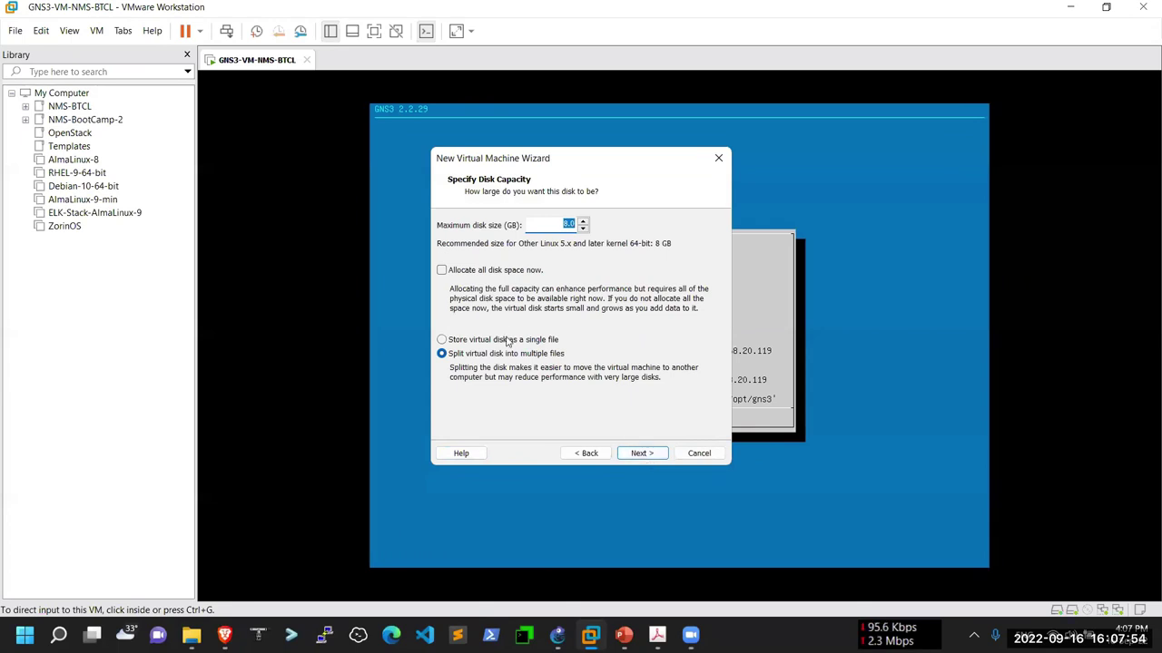
Step: Set the maximum disk size to 30 GB, stored as a single file, and accept the disk file
left_click(507, 341)
left_click(564, 224)
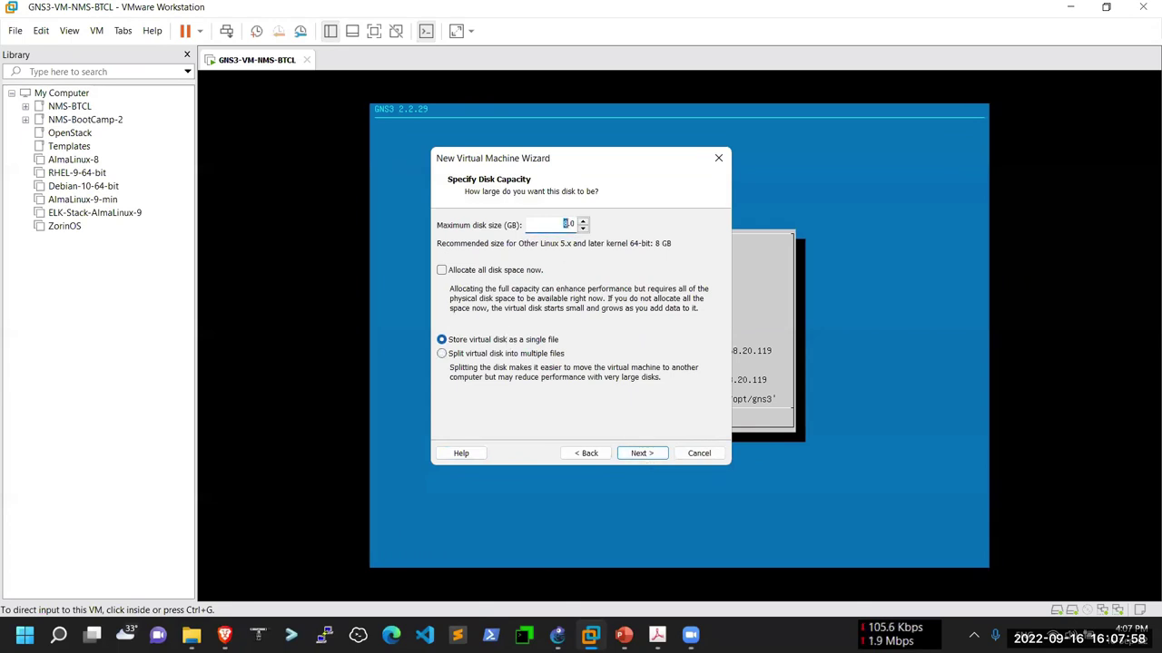
type("30")
left_click(642, 453)
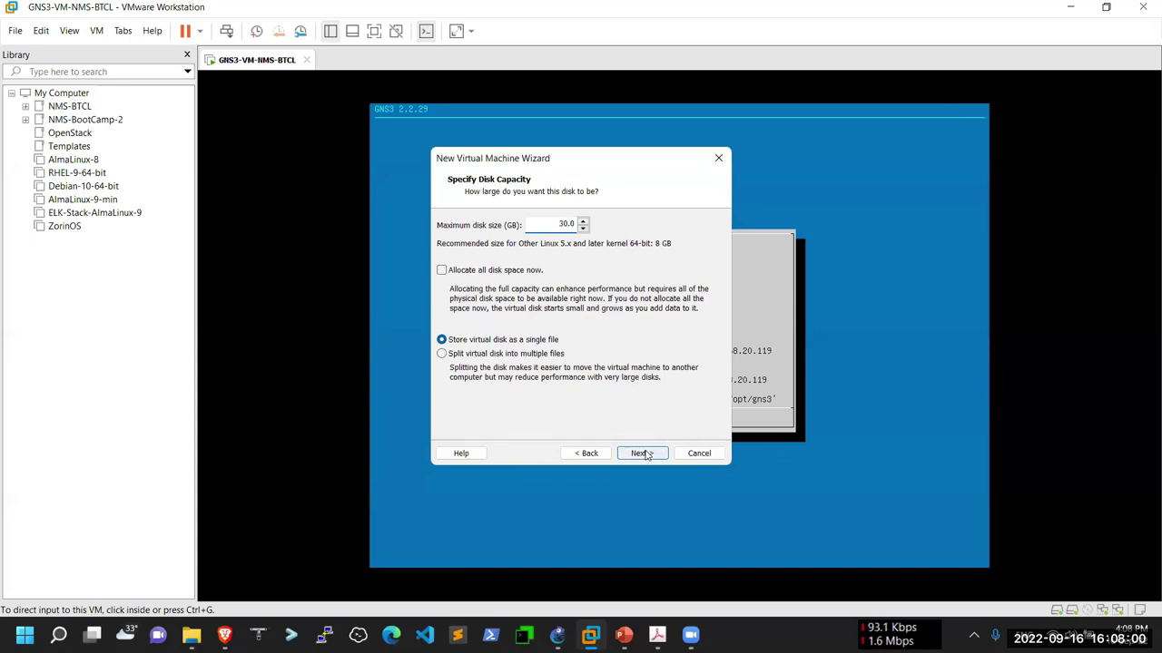
left_click(644, 453)
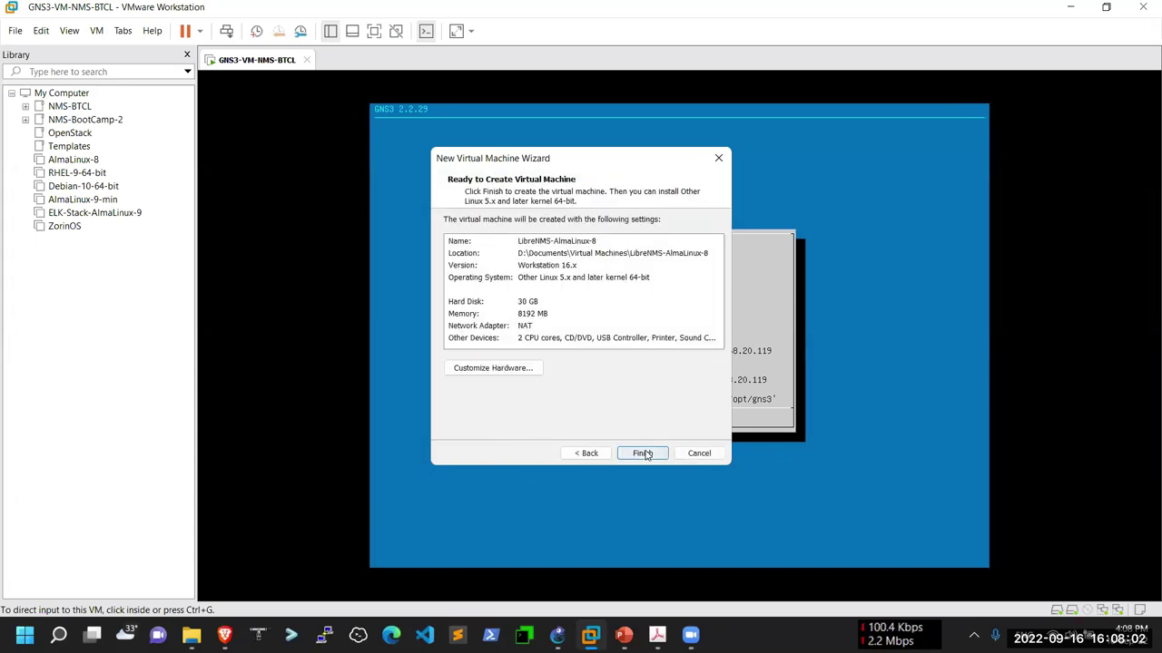
Step: Attach E:\ISOS\AlmaLinux-8.4-x86_64-dvd.iso to the new machine's CD/DVD drive and finish creating the virtual machine
left_click(526, 370)
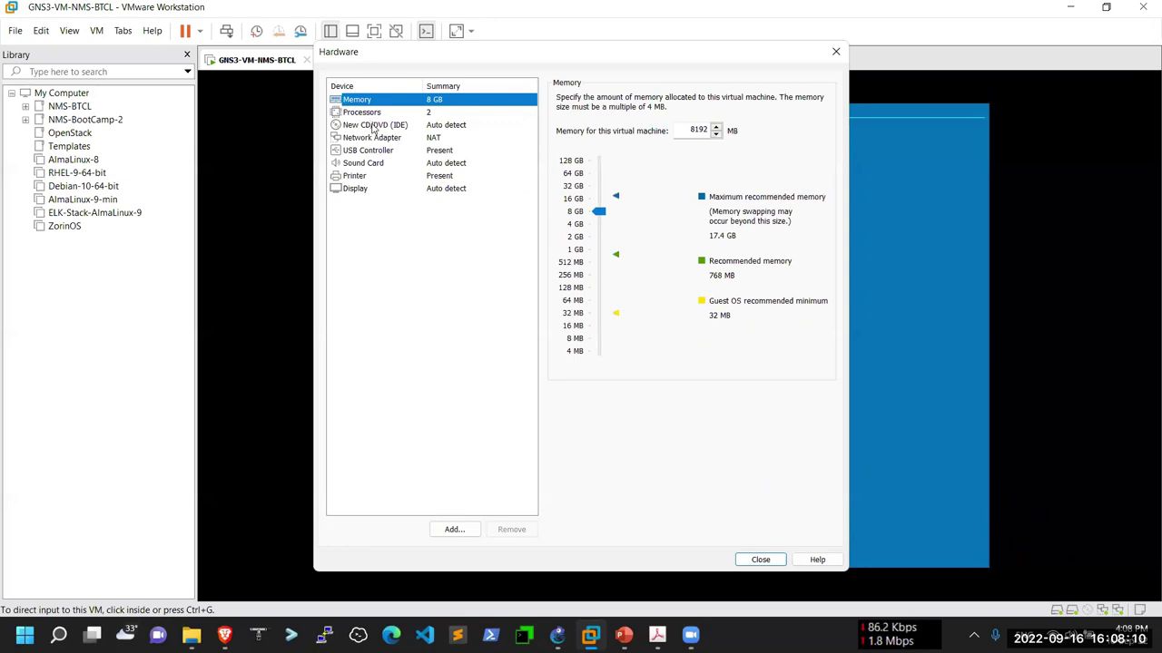
left_click(371, 125)
left_click(559, 185)
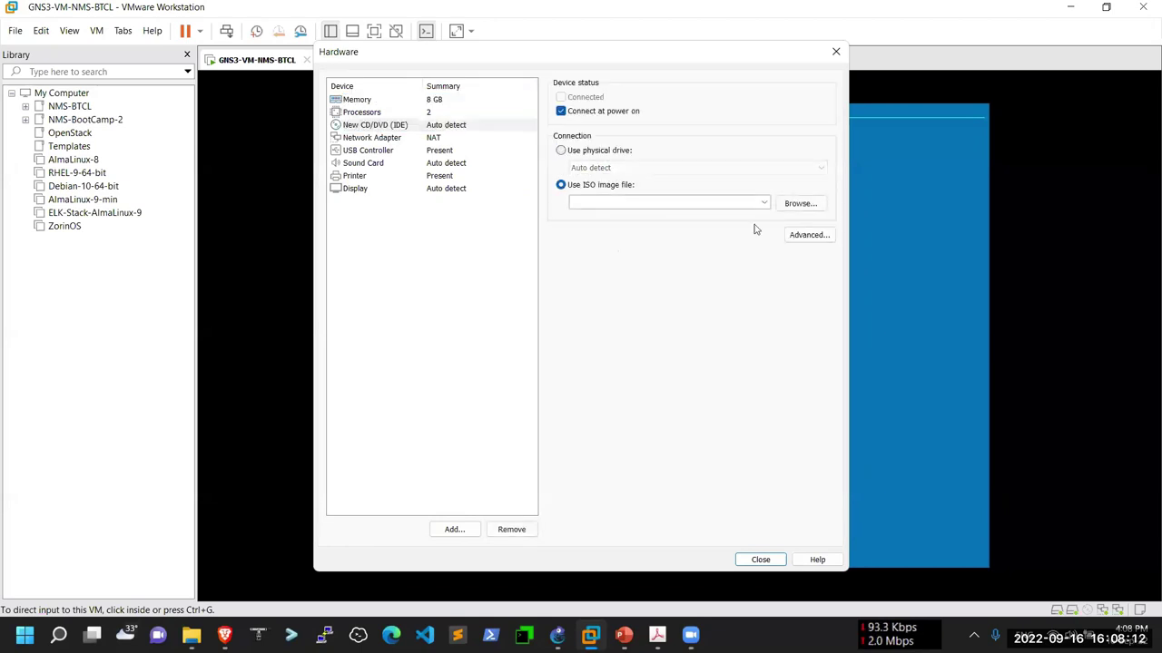
left_click(765, 204)
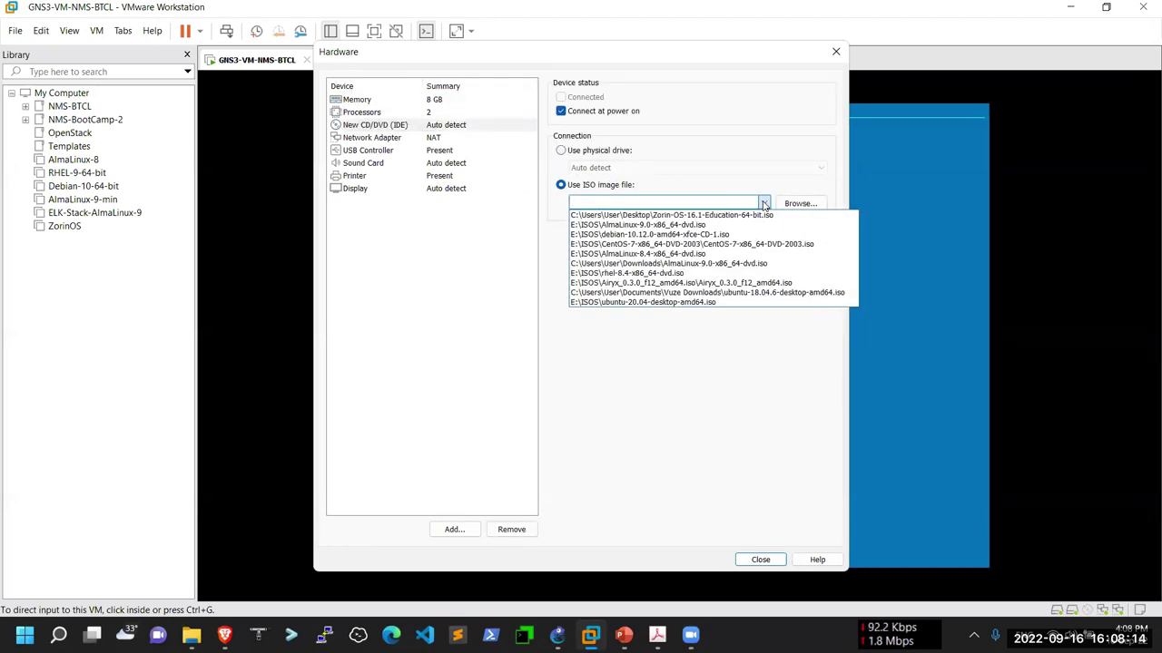
left_click(669, 255)
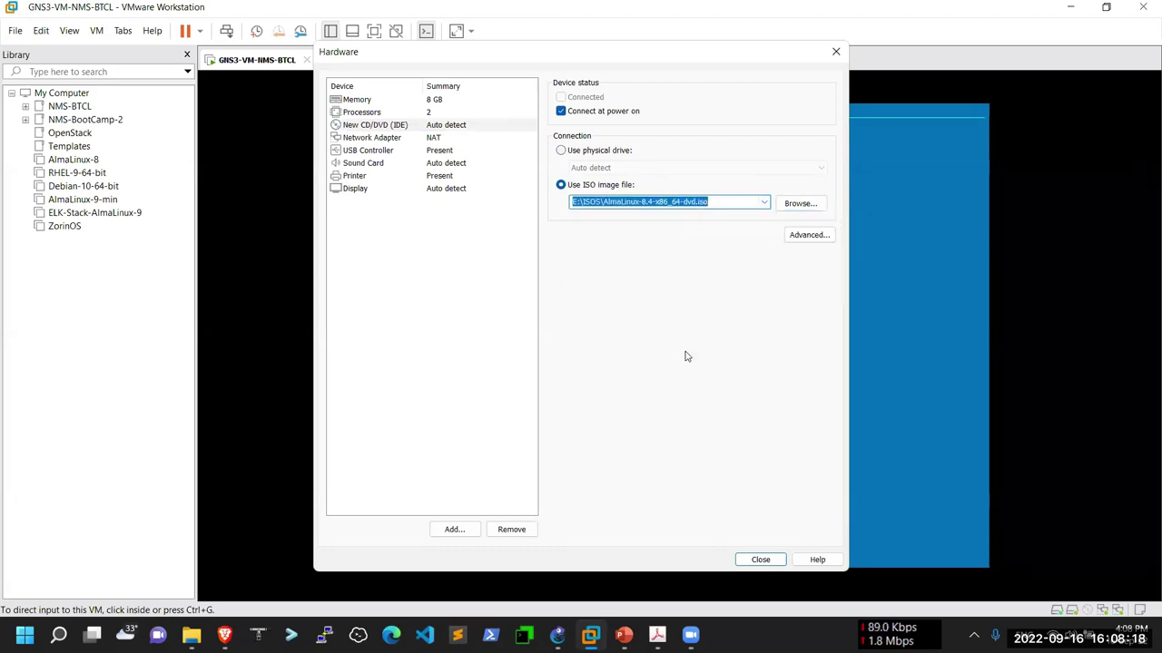
left_click(760, 559)
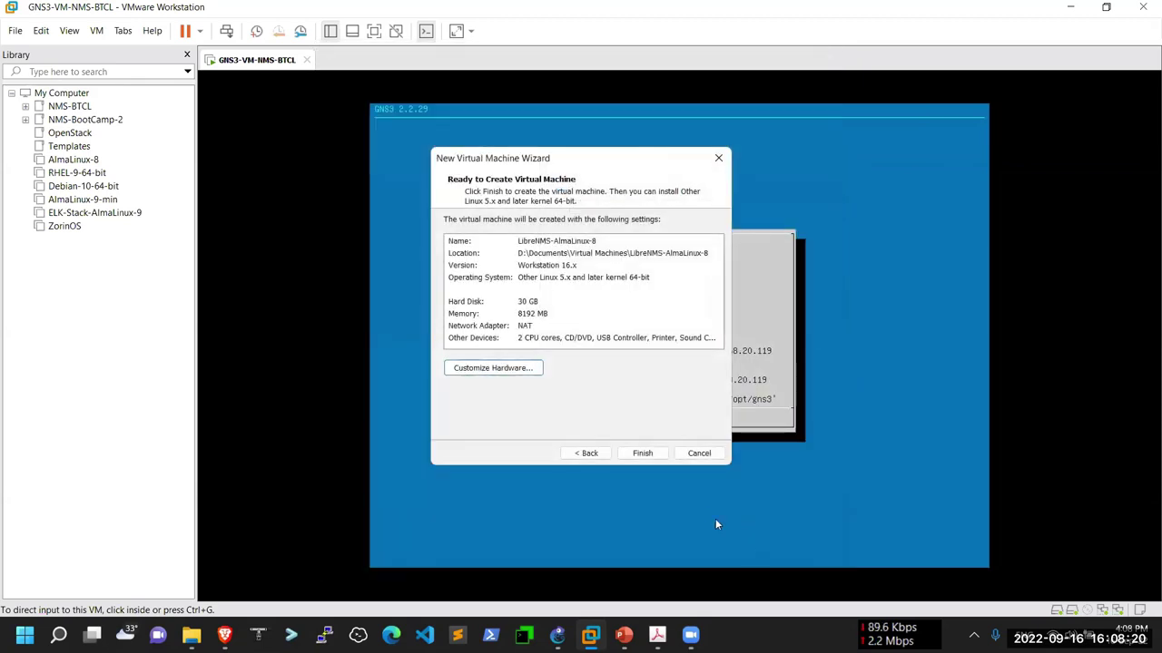
left_click(643, 455)
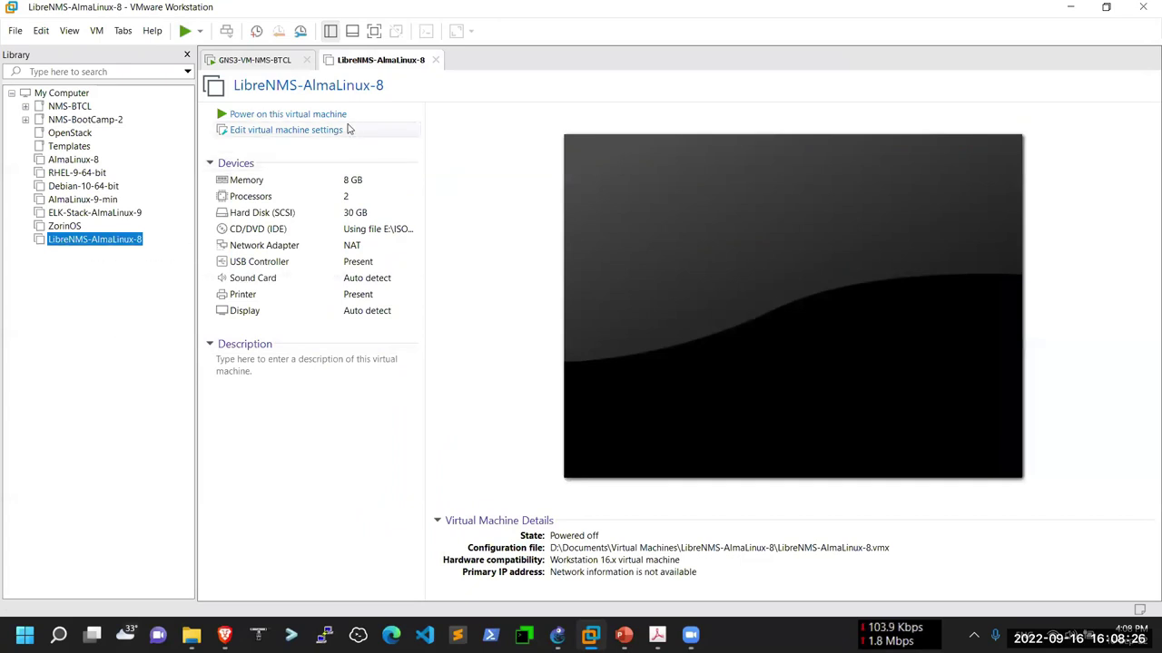
Step: Power on LibreNMS-AlmaLinux-8 with the library sidebar hidden and boot into Install AlmaLinux 8.4
left_click(340, 118)
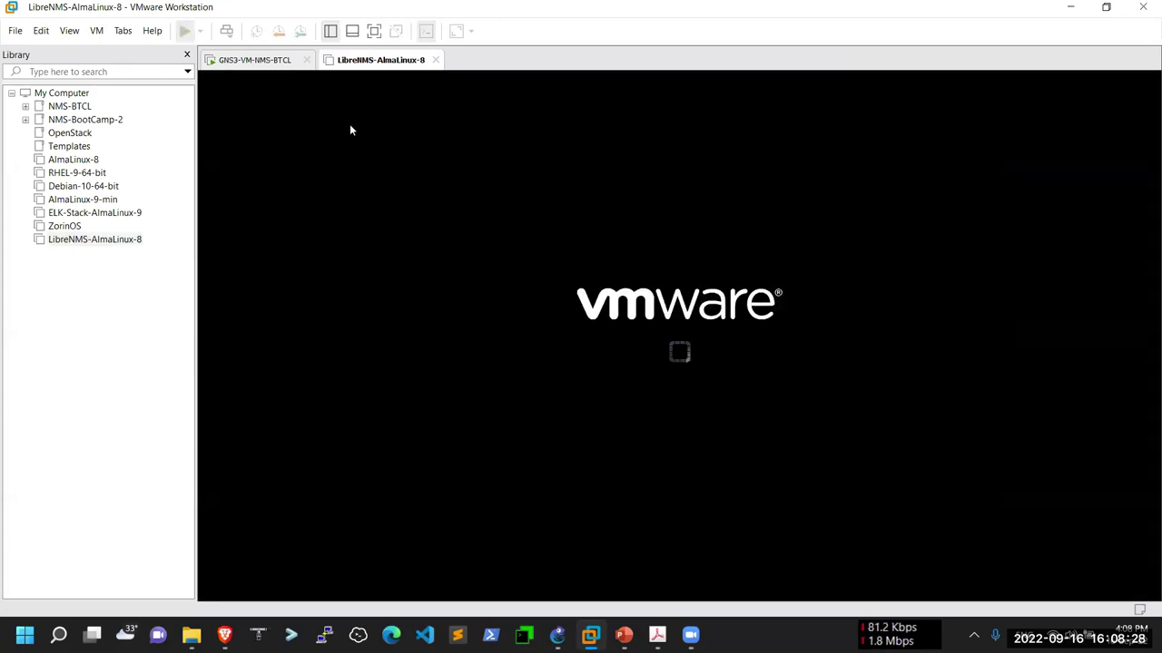
left_click(330, 31)
left_click(670, 325)
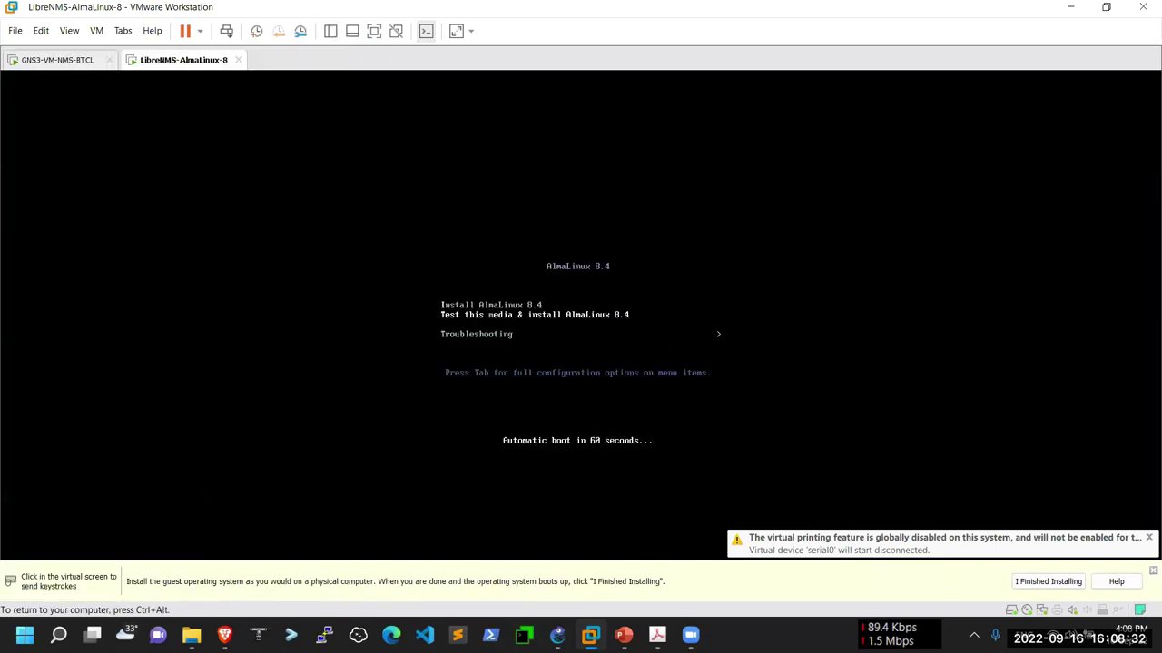
key("Up")
key("Return")
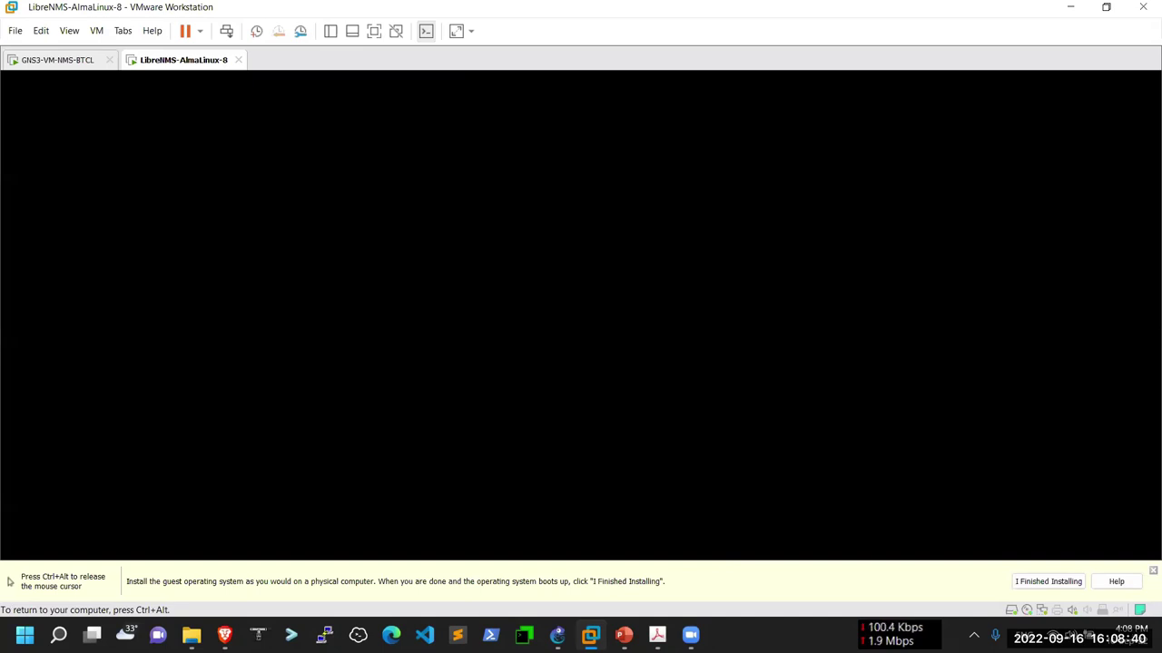
key("ctrl+alt")
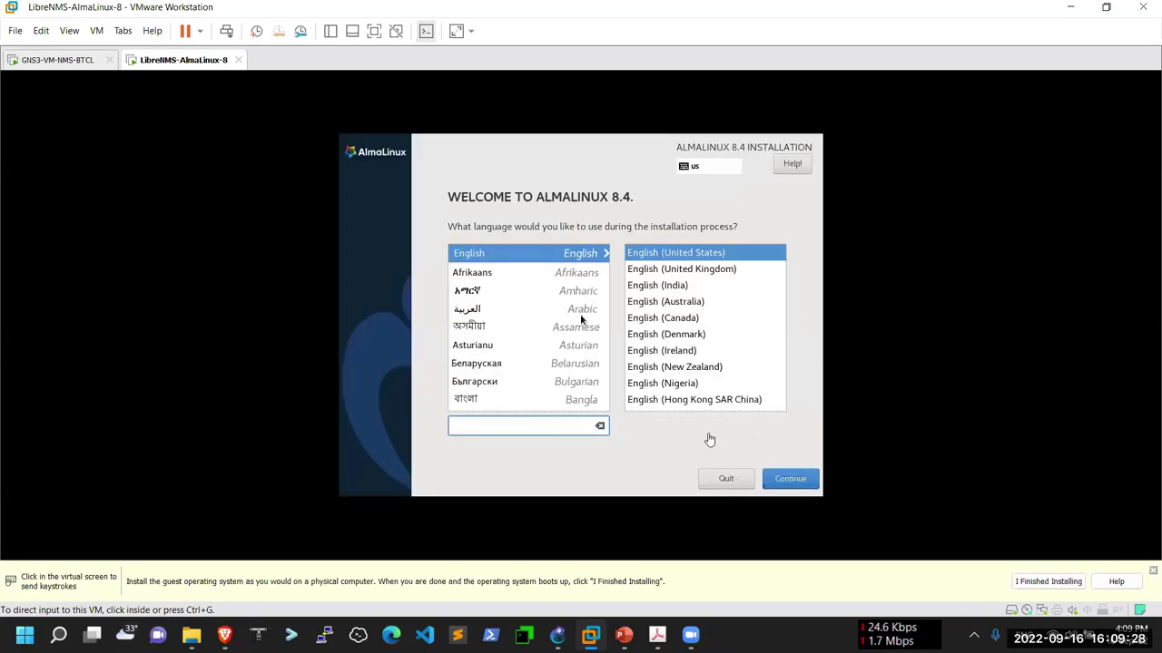
Step: Accept English (United States) as the installation language and continue to the installation summary
left_click(696, 435)
left_click(795, 481)
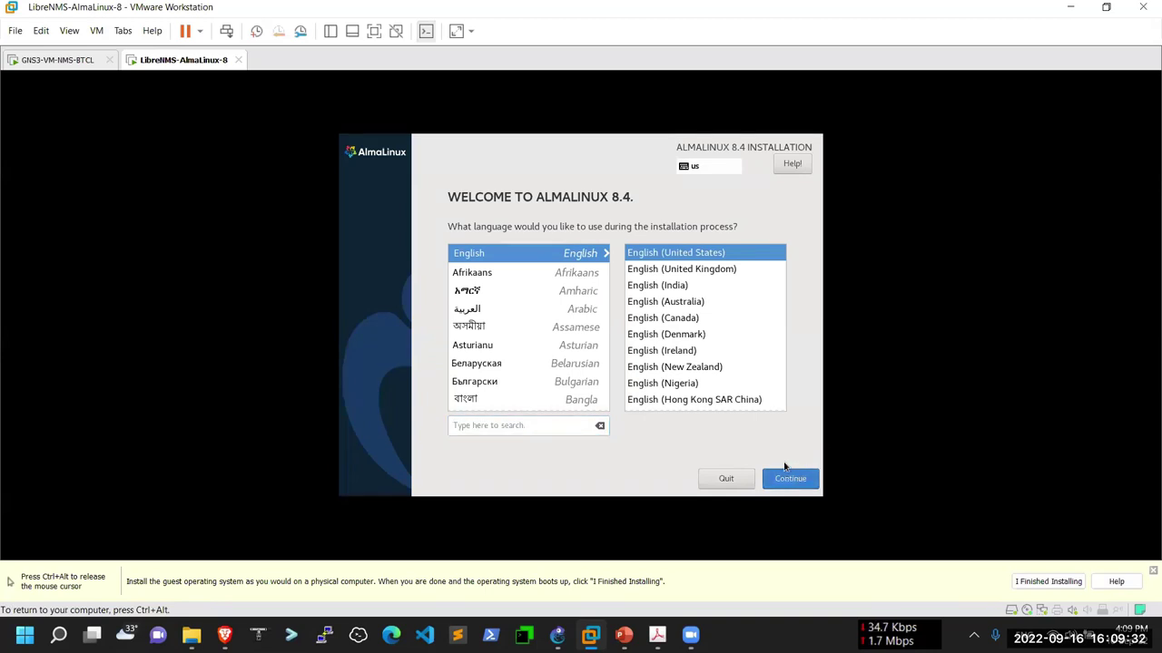
left_click(780, 478)
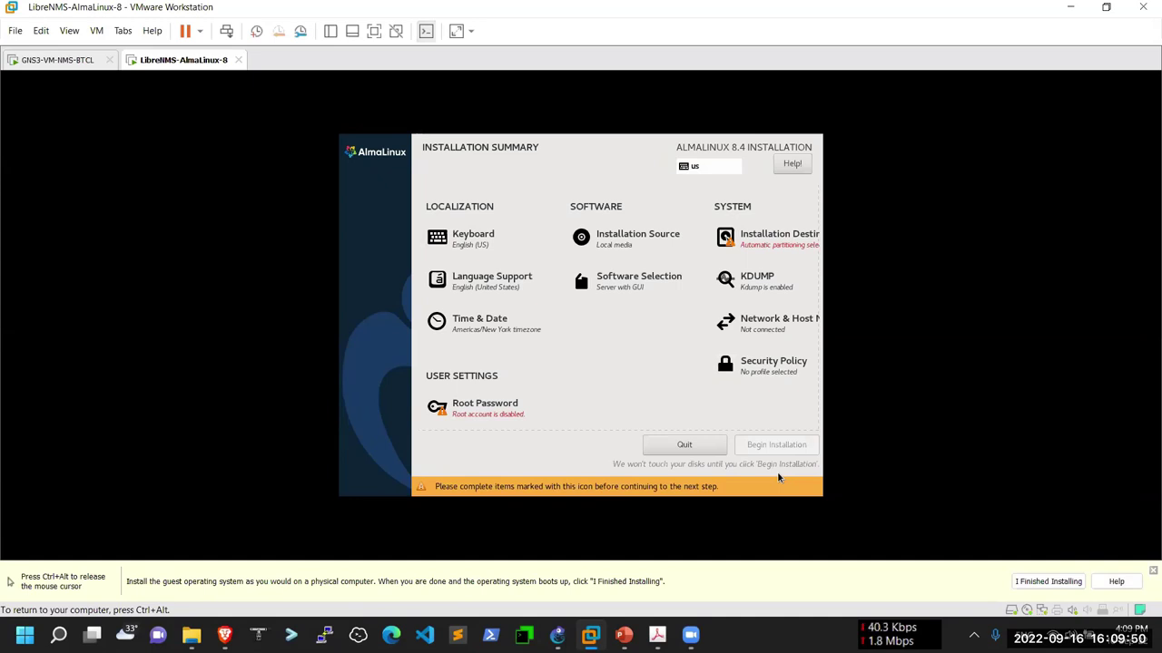
Step: Turn on the Ethernet (ens33) connection in the installer's network and host name settings
key("ctrl+alt")
left_click(762, 311)
left_click(763, 330)
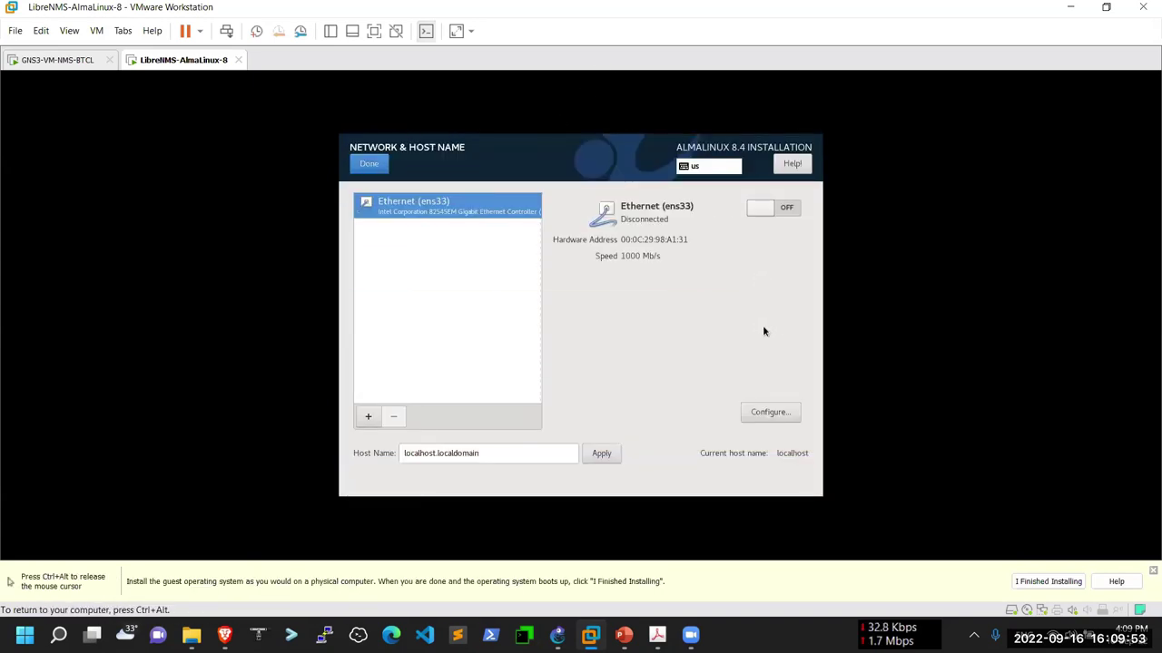
left_click(786, 209)
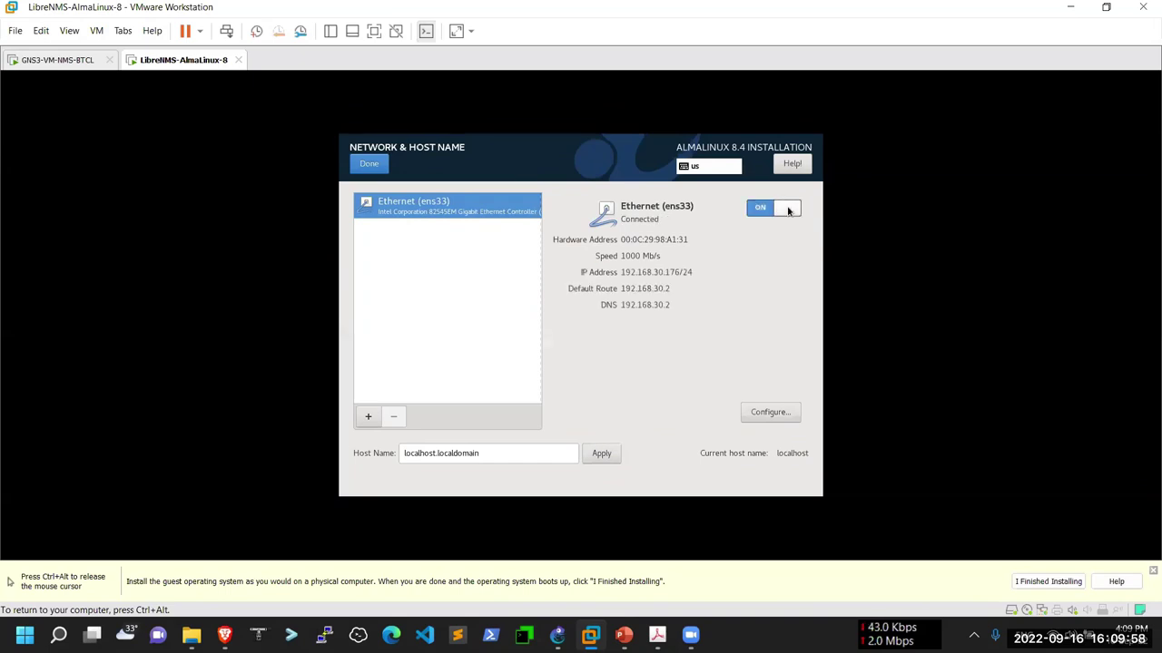
left_click(368, 163)
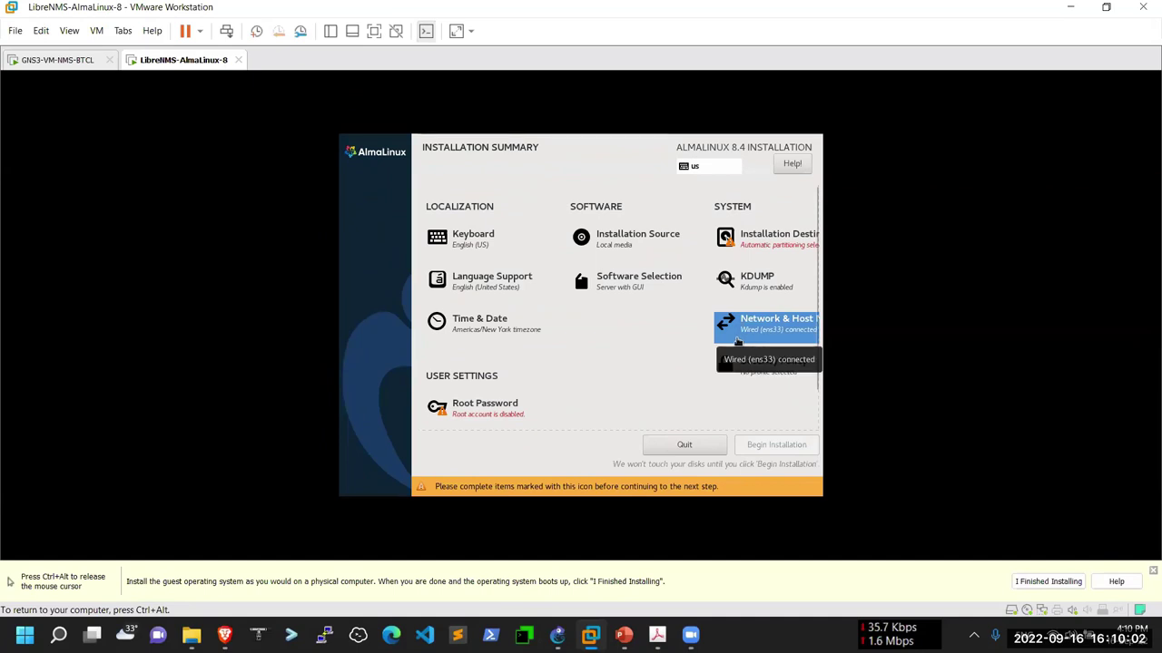
Step: Set the installer's time zone to Asia/Dhaka
left_click(498, 328)
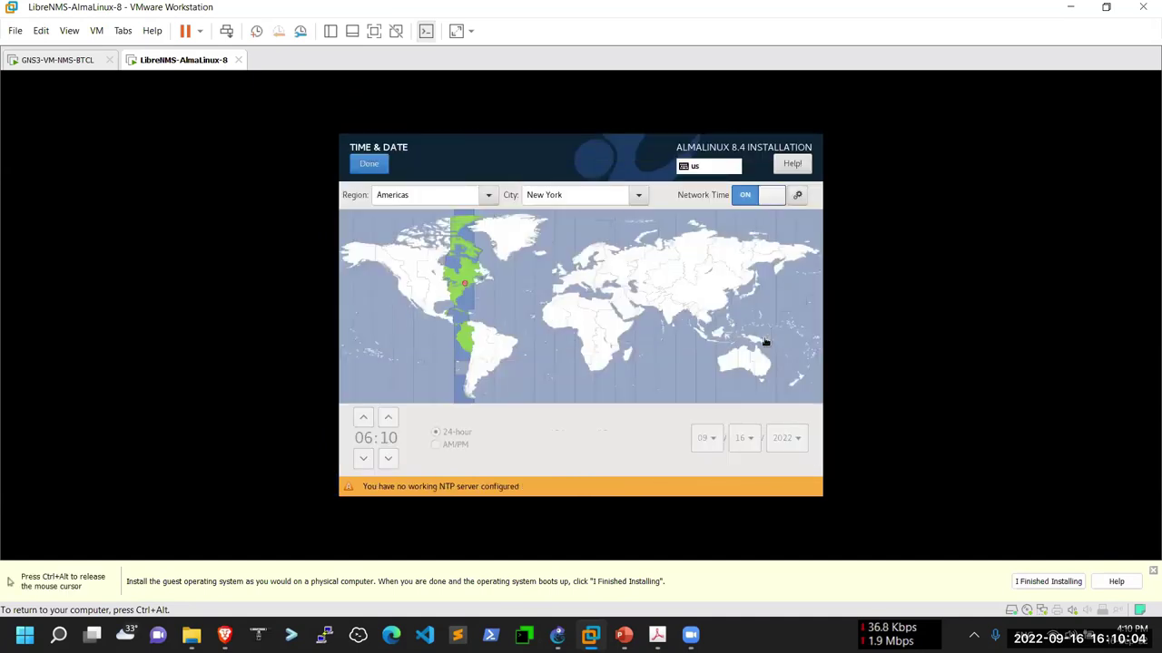
left_click(687, 311)
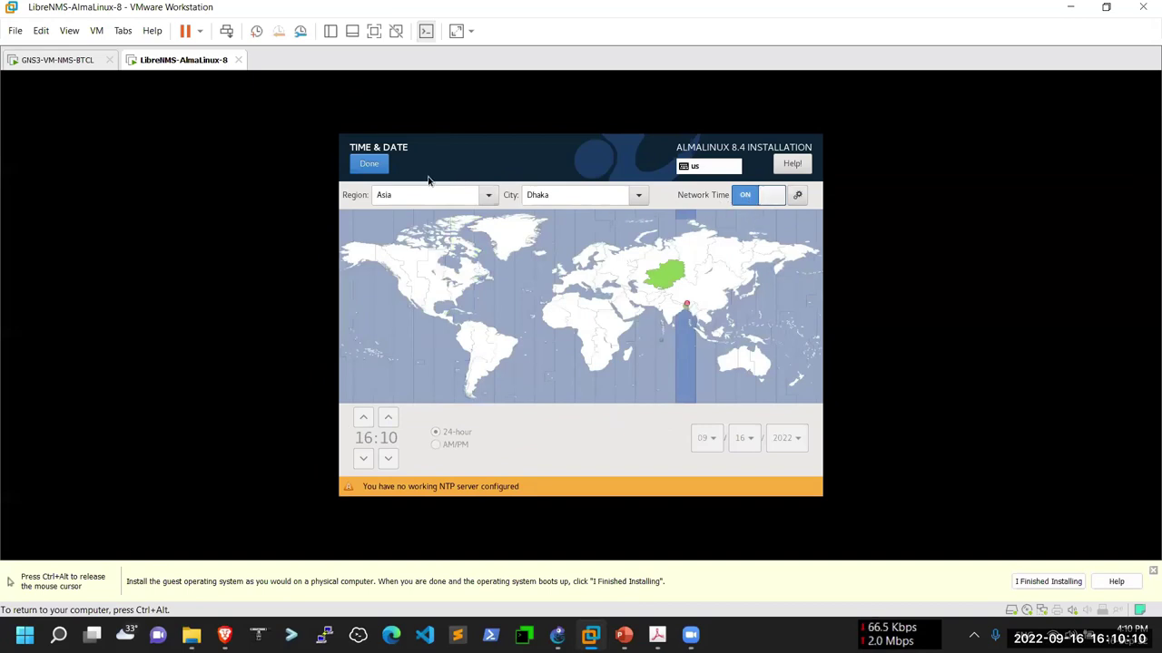
left_click(367, 167)
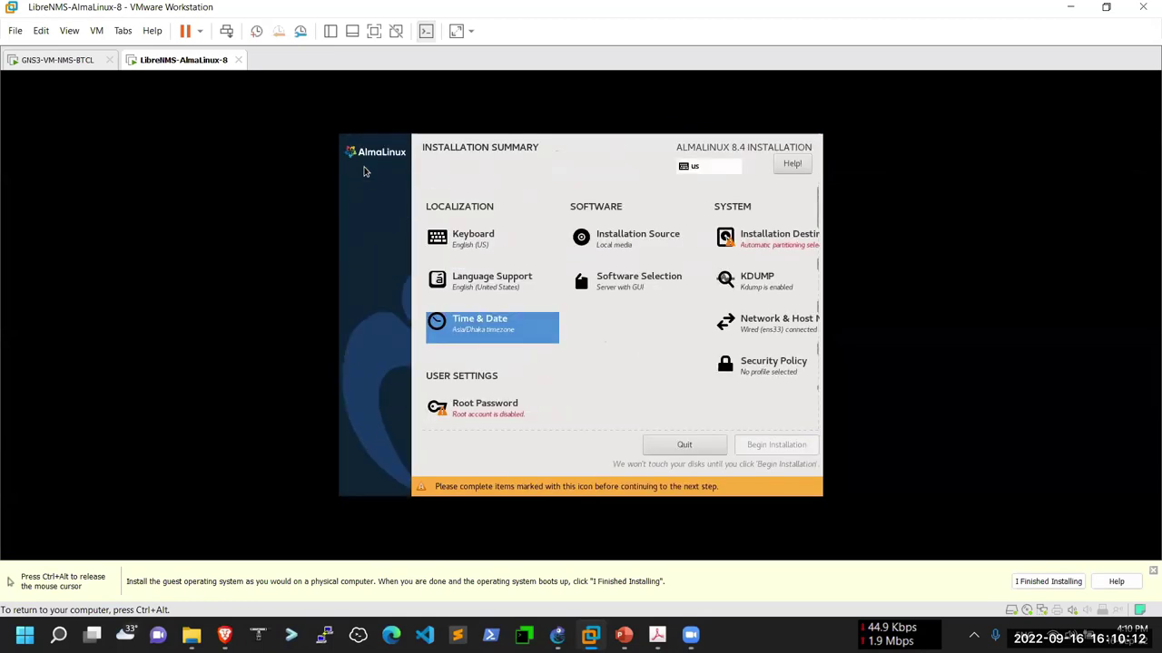
Step: Accept the 30 GiB VMware virtual disk with automatic storage configuration as the installation destination
left_click(768, 244)
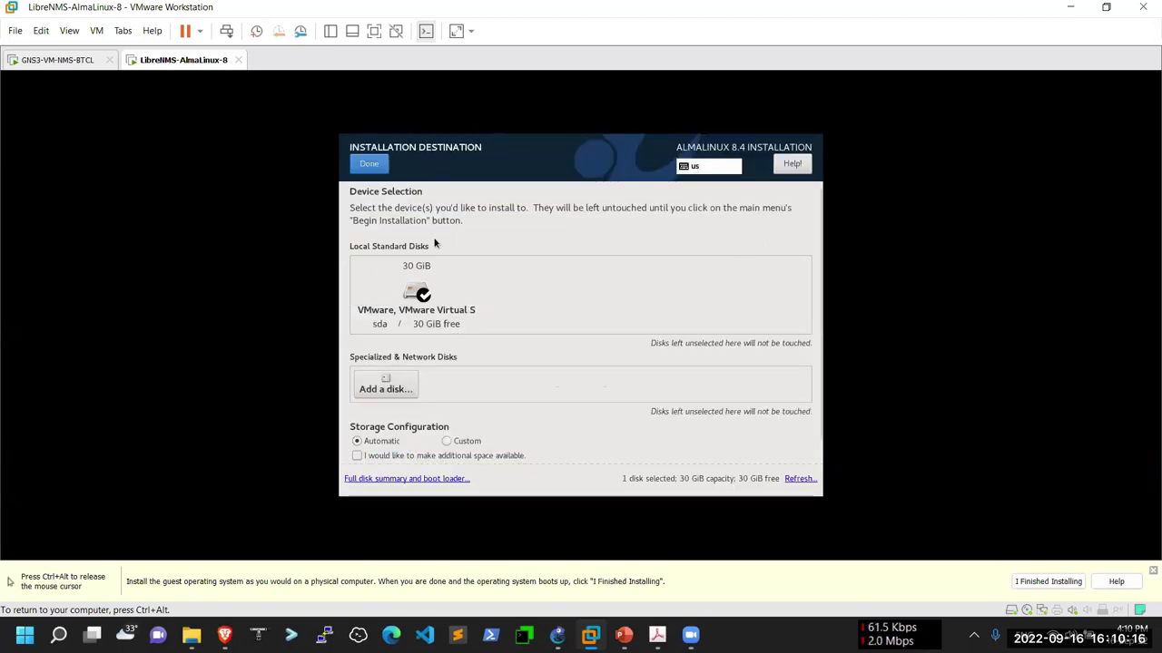
left_click(371, 164)
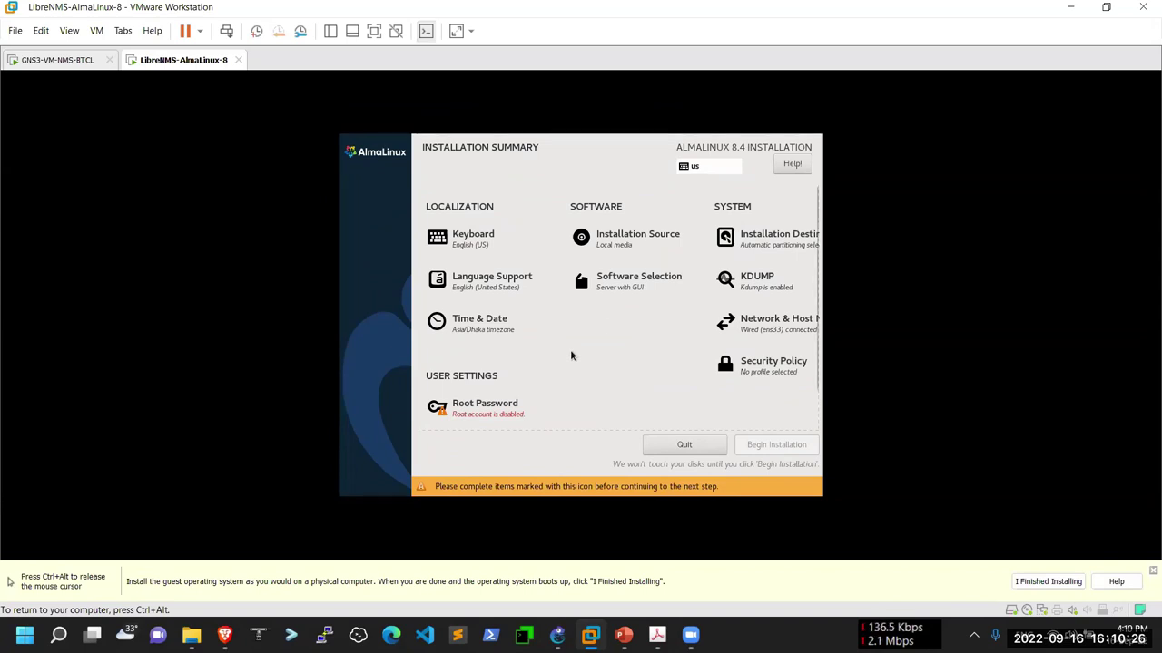
Step: Set and confirm the root account password in the installer, accepting it despite its short length
left_click(504, 406)
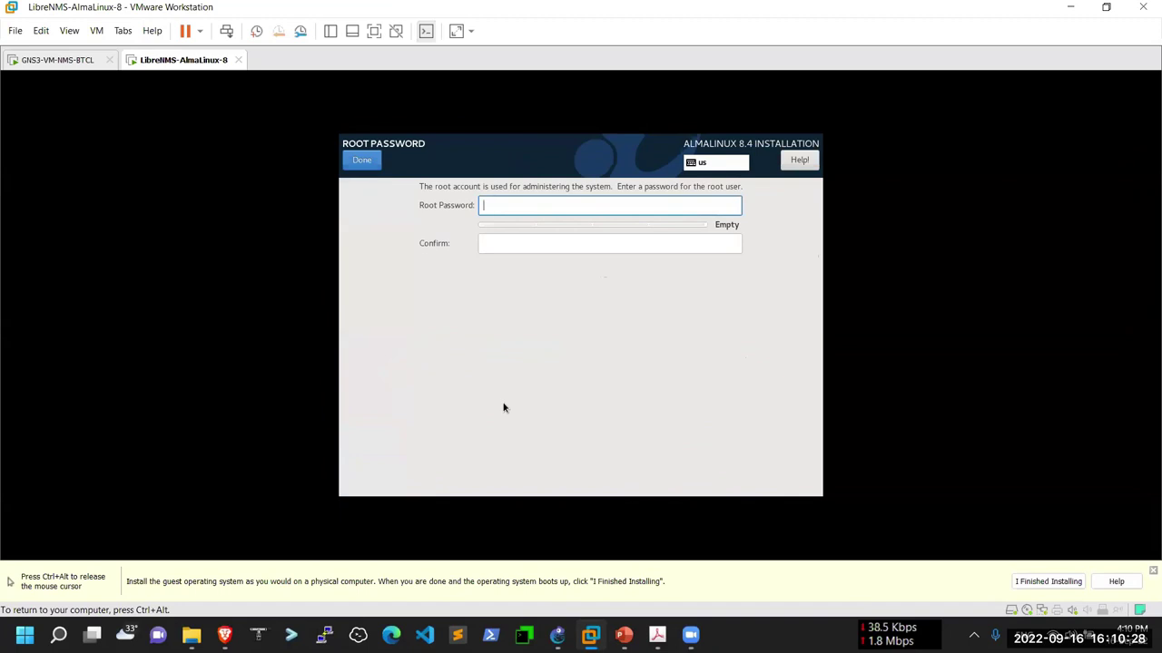
type("••••")
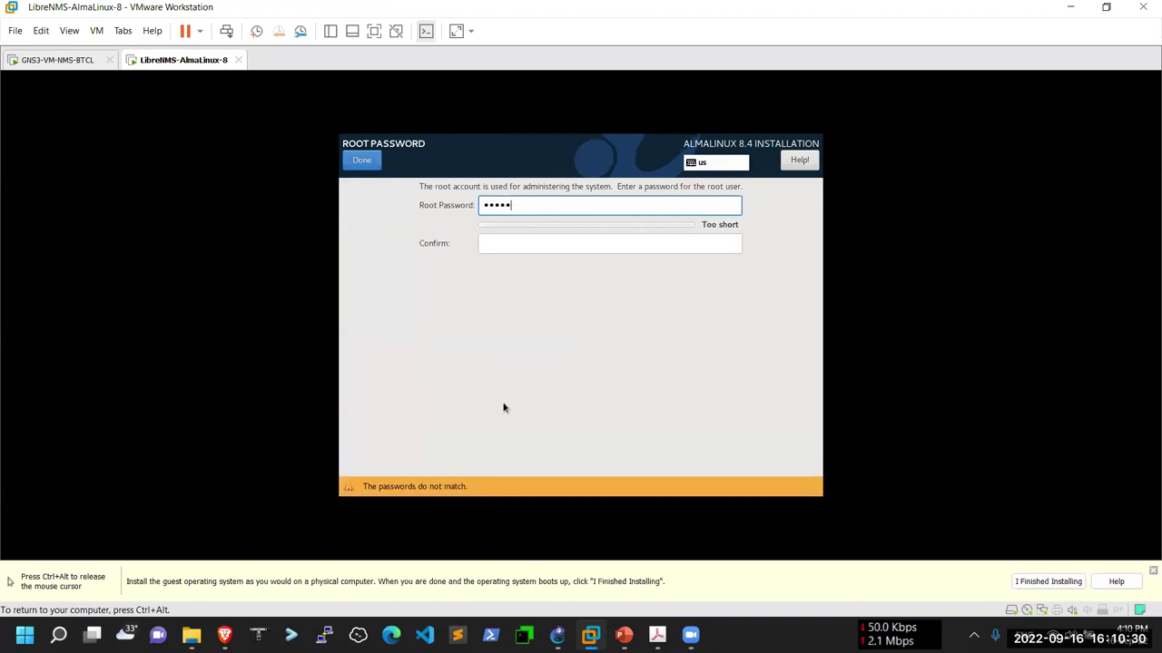
key("Tab")
type("••••")
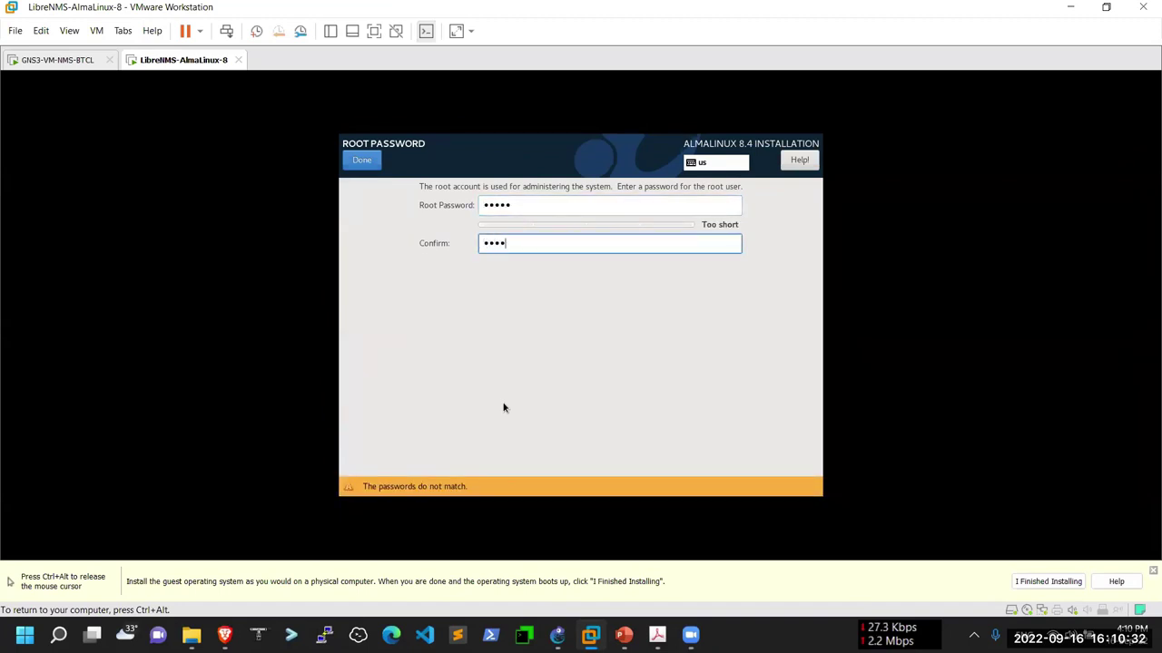
type("•")
left_click(354, 169)
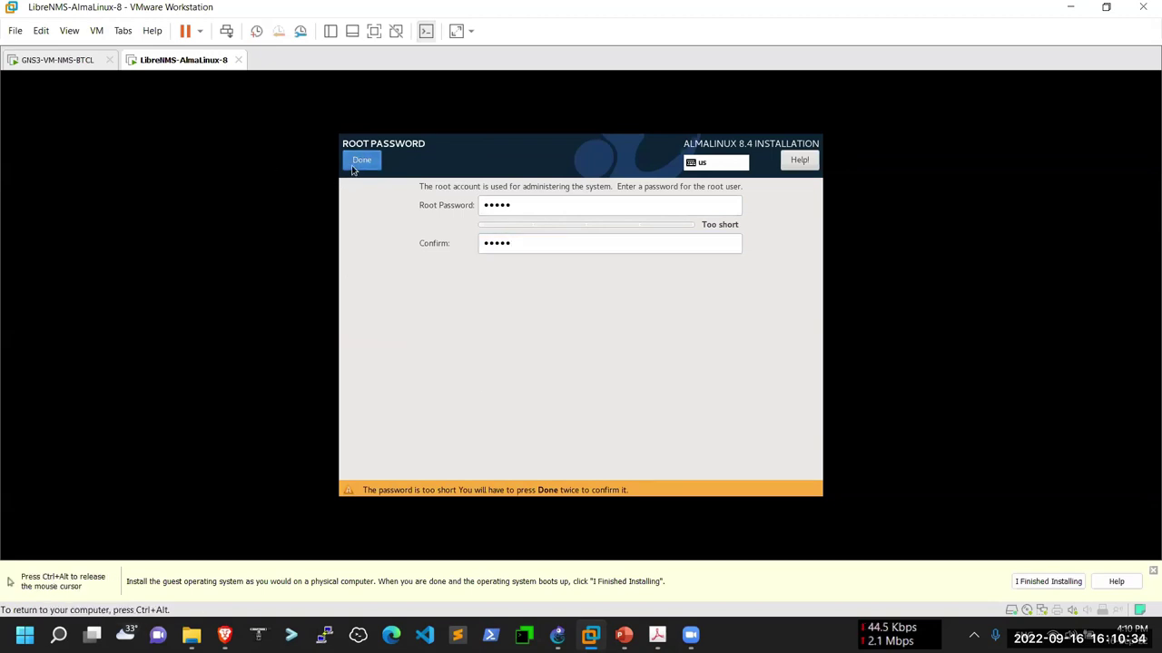
left_click(354, 169)
left_click(361, 161)
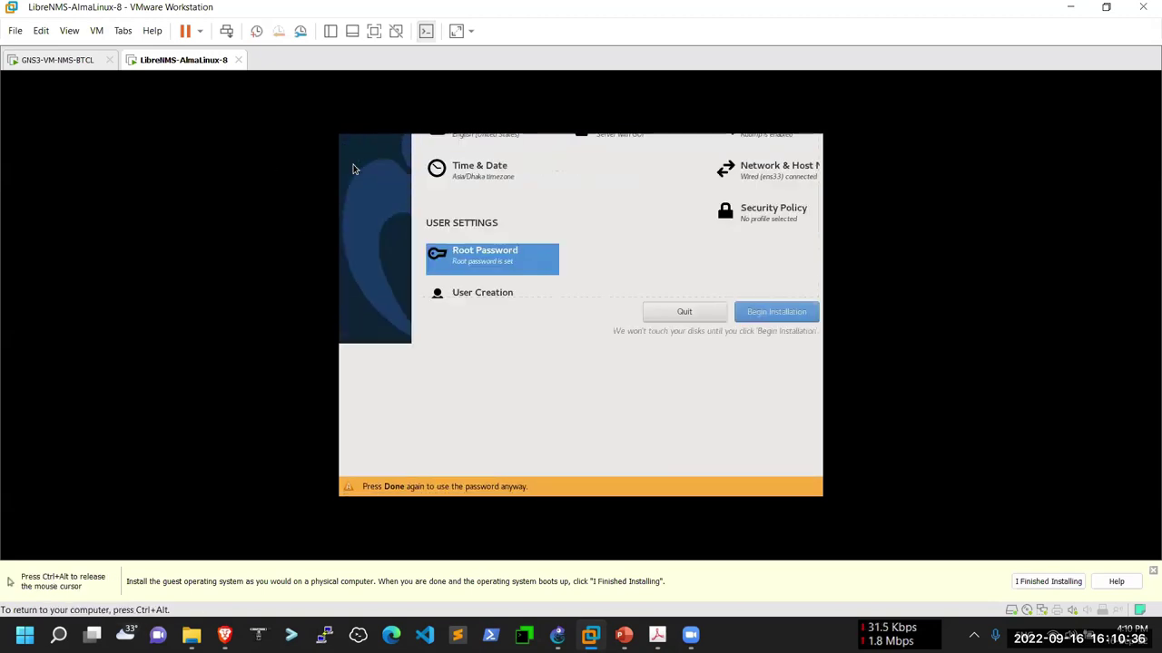
Step: Select Minimal Install with Standard, Legacy UNIX Compatibility, Development Tools, Security Tools and System Tools, and begin the installation
left_click(617, 288)
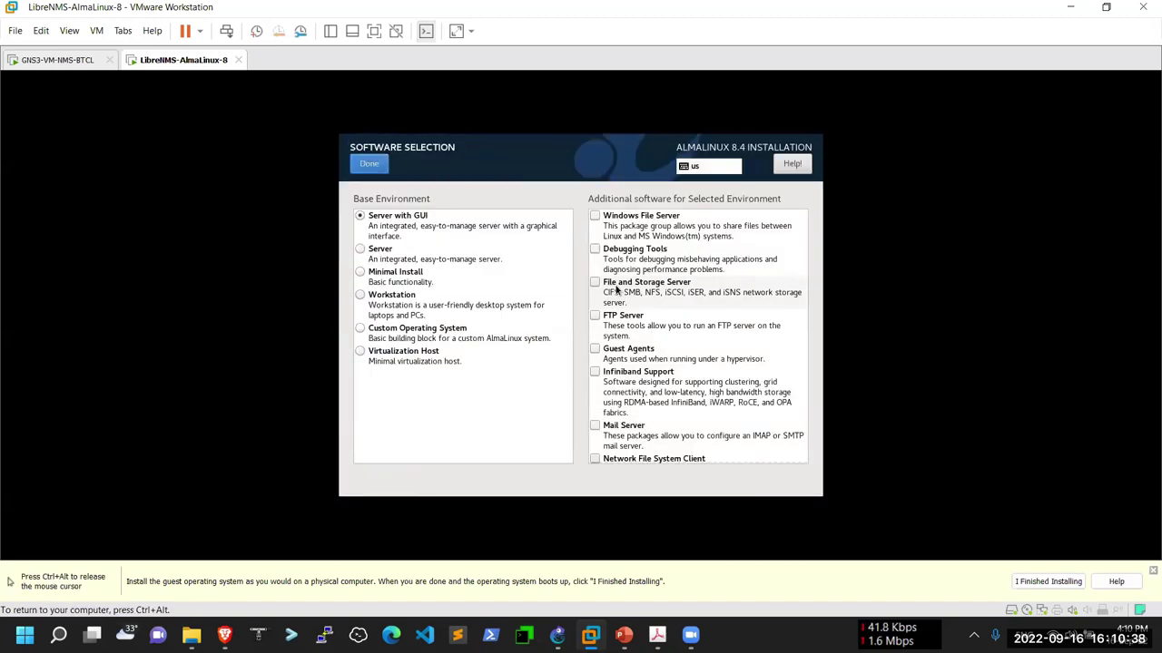
left_click(387, 276)
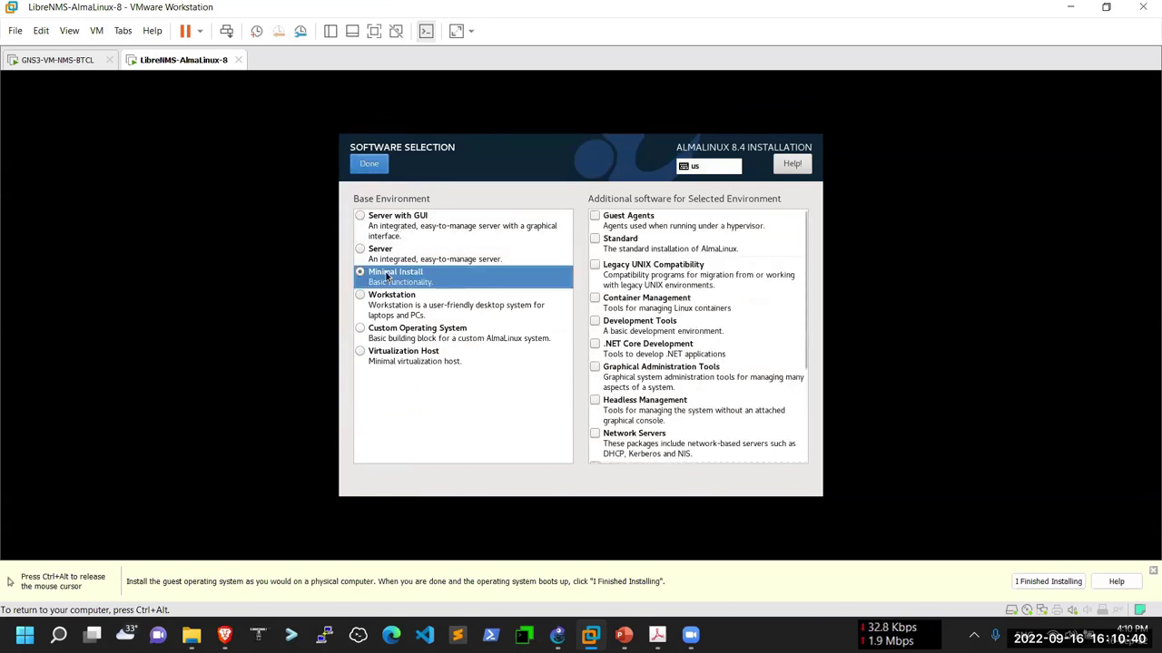
left_click(595, 240)
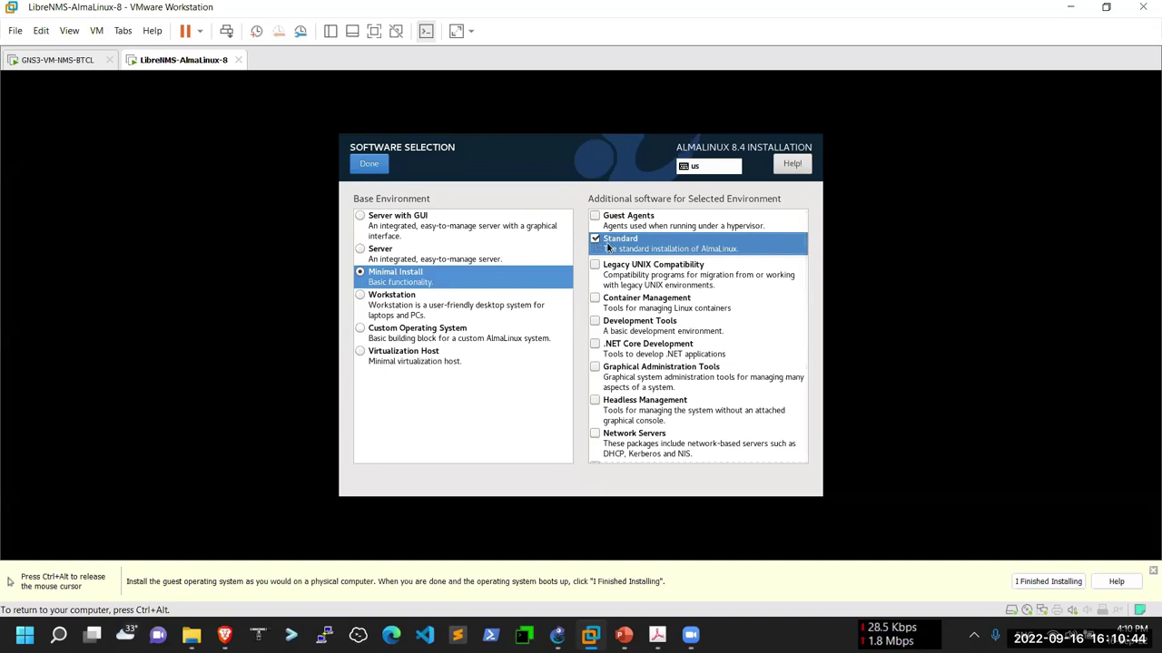
left_click(625, 324)
scroll(626, 326, "down", 3)
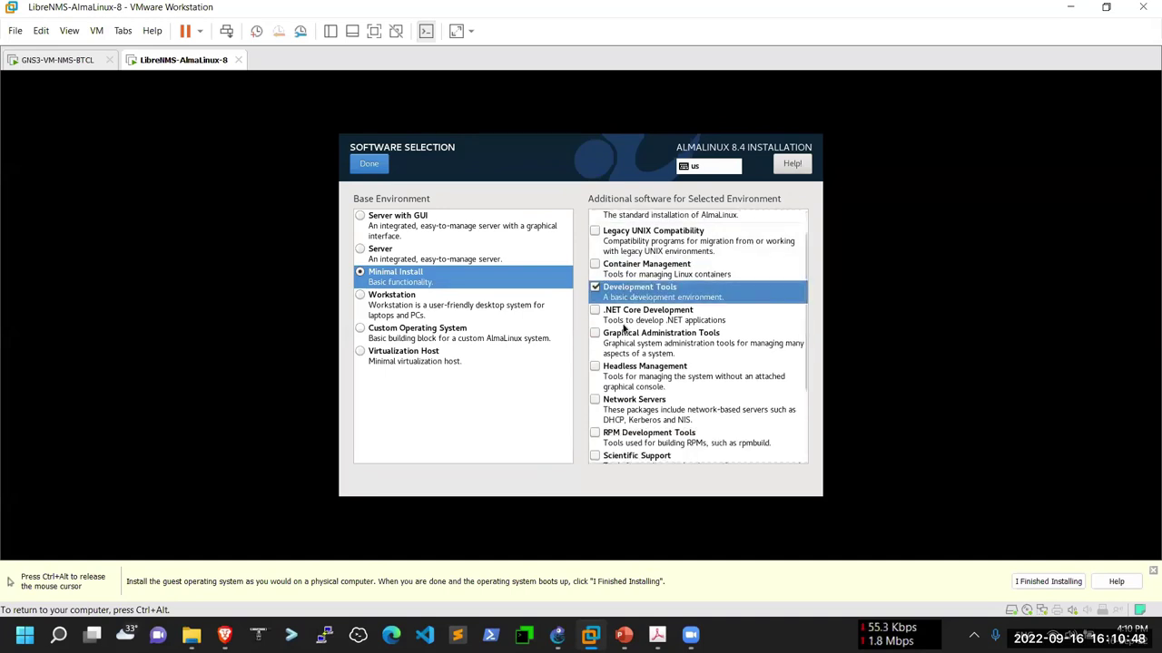
scroll(641, 348, "down", 1)
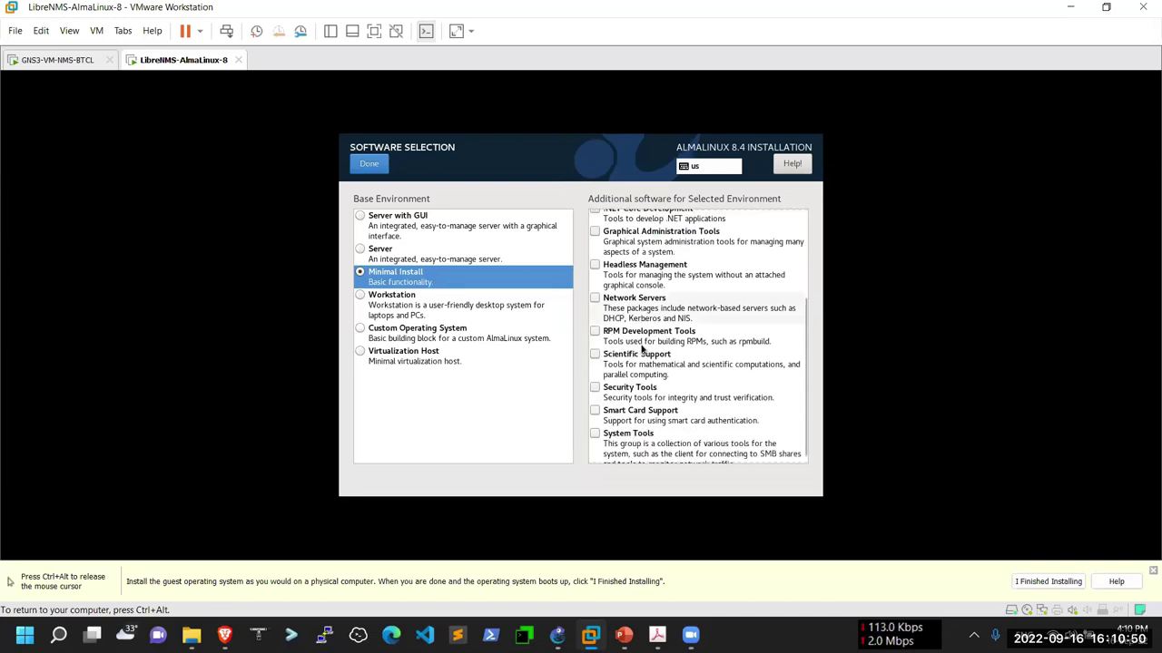
left_click(641, 393)
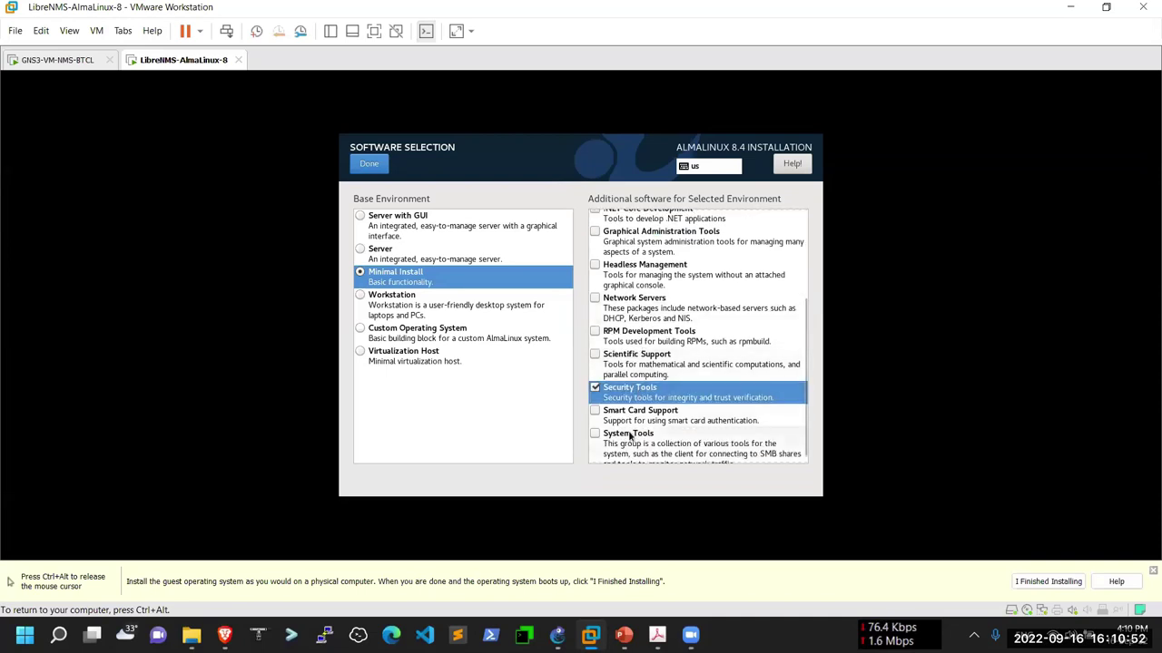
left_click(630, 437)
scroll(648, 434, "up", 4)
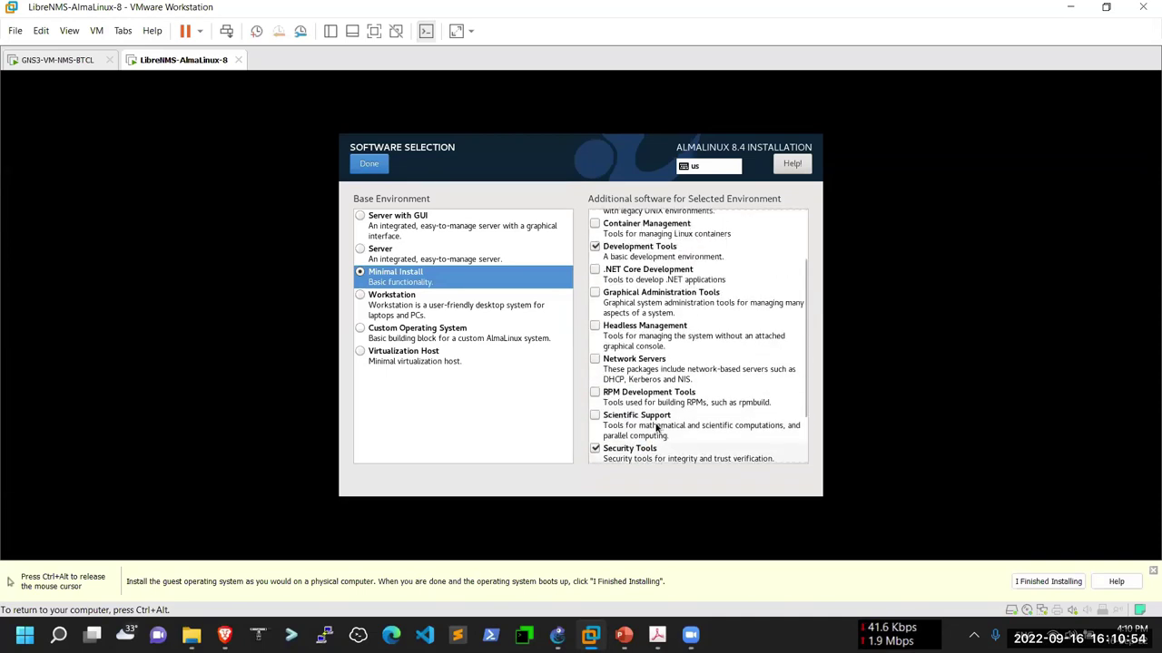
scroll(657, 427, "up", 1)
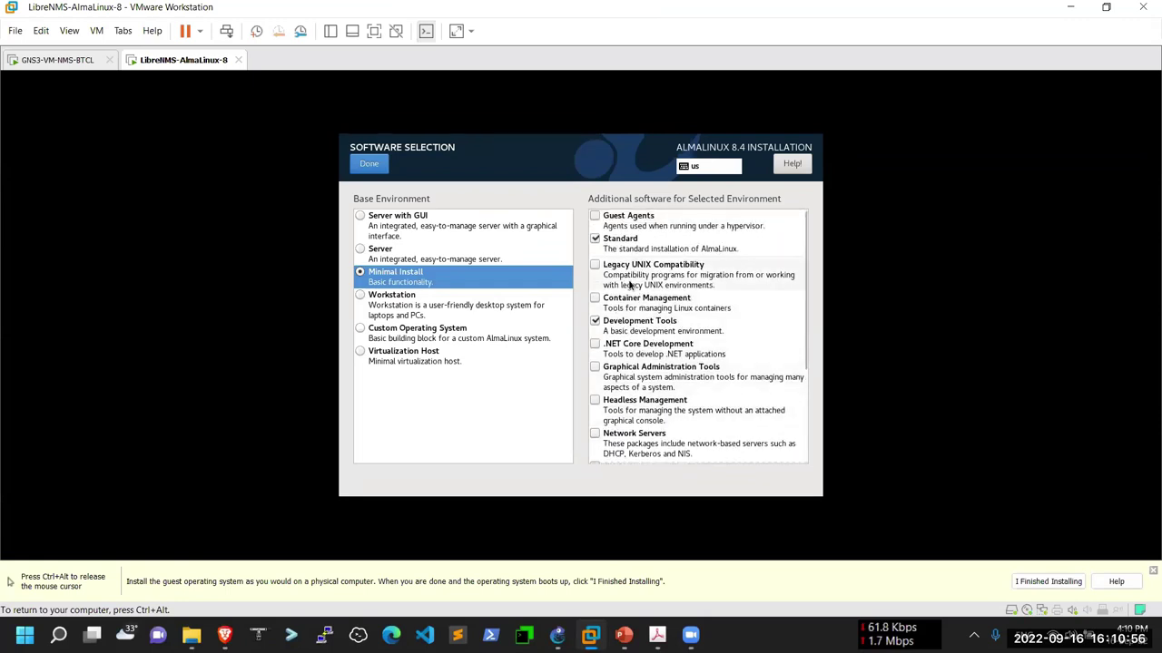
left_click(595, 265)
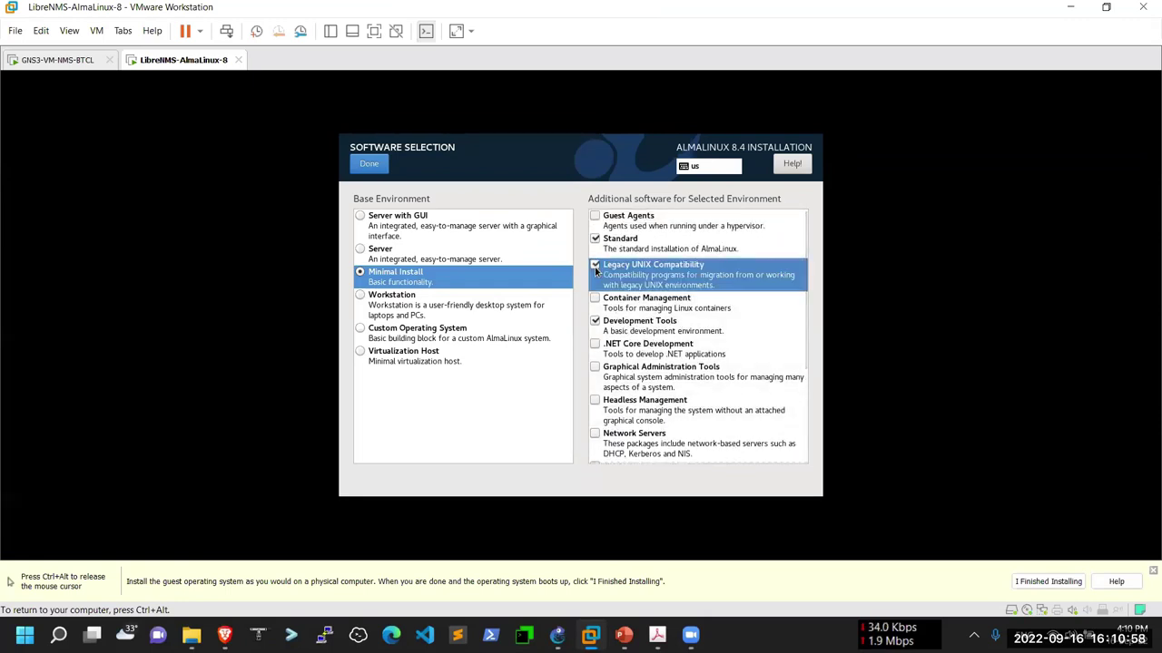
left_click(369, 169)
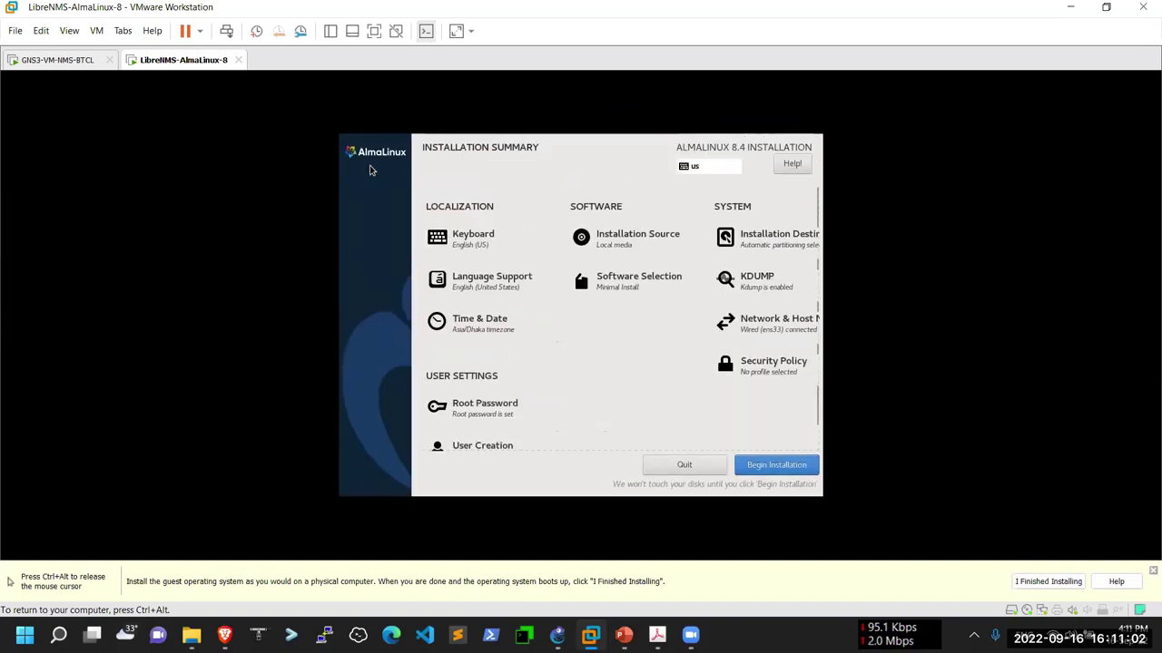
left_click(749, 472)
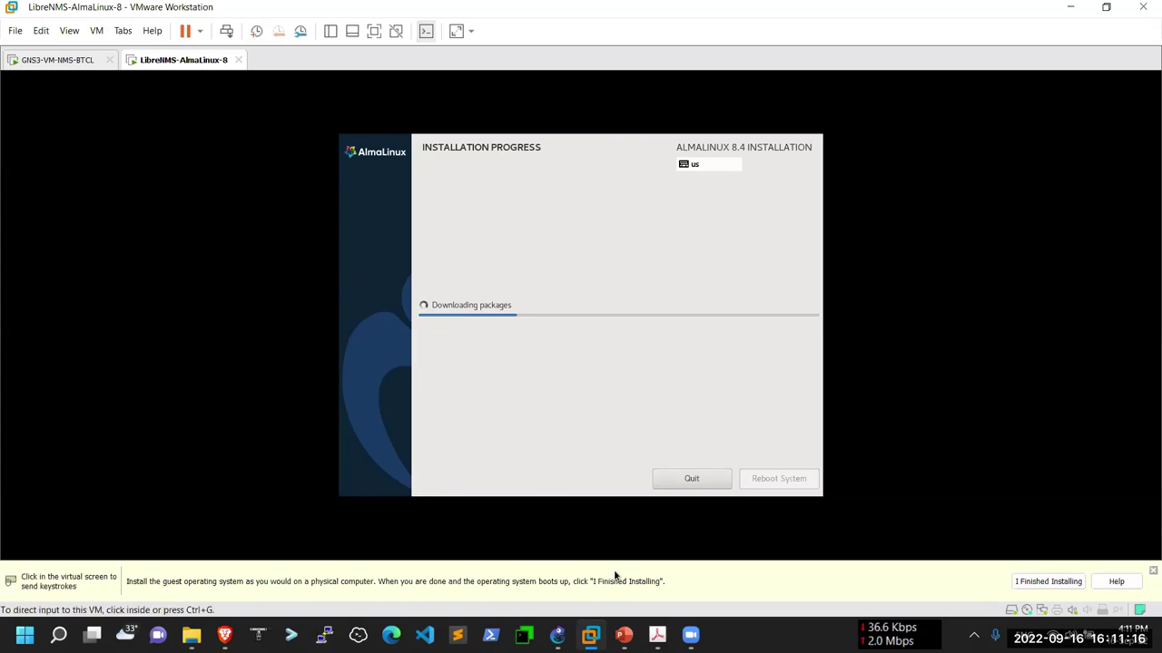
Step: Switch to GNS3 and open the recent project NMS-BTCL.gns3
left_click(557, 636)
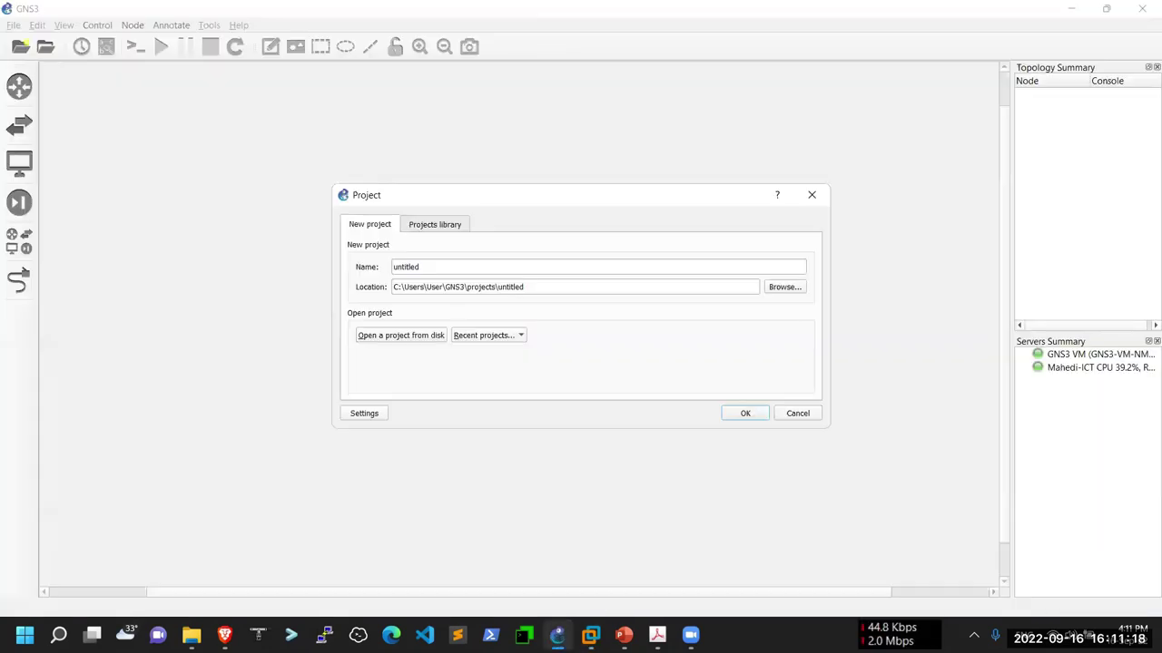
left_click(495, 334)
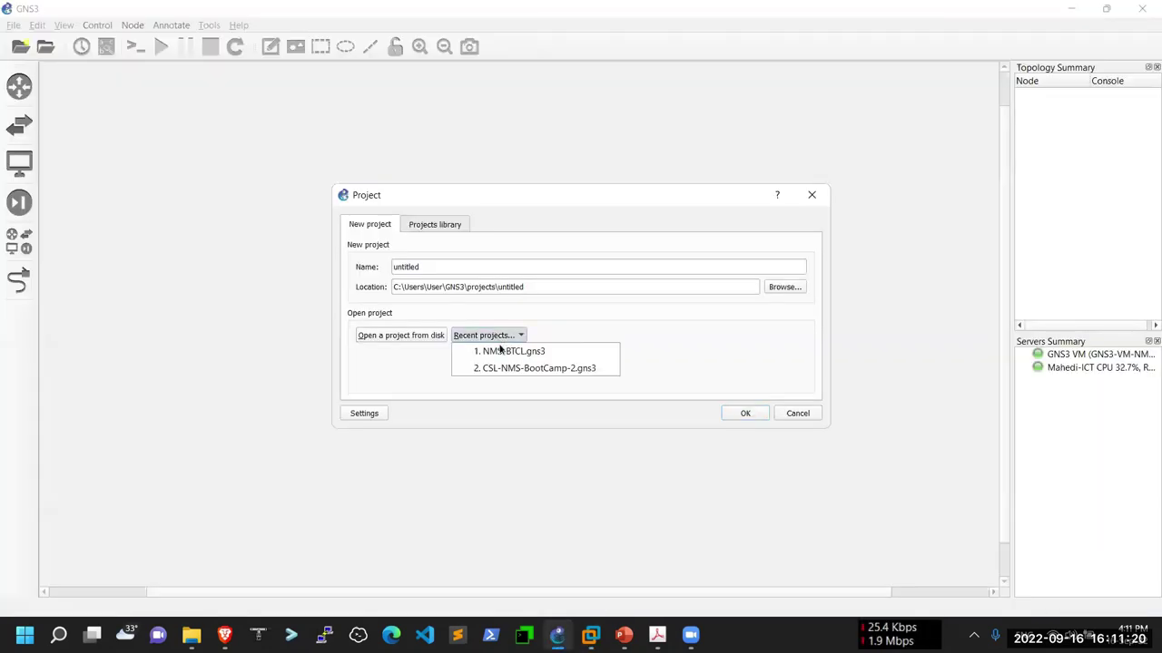
left_click(500, 350)
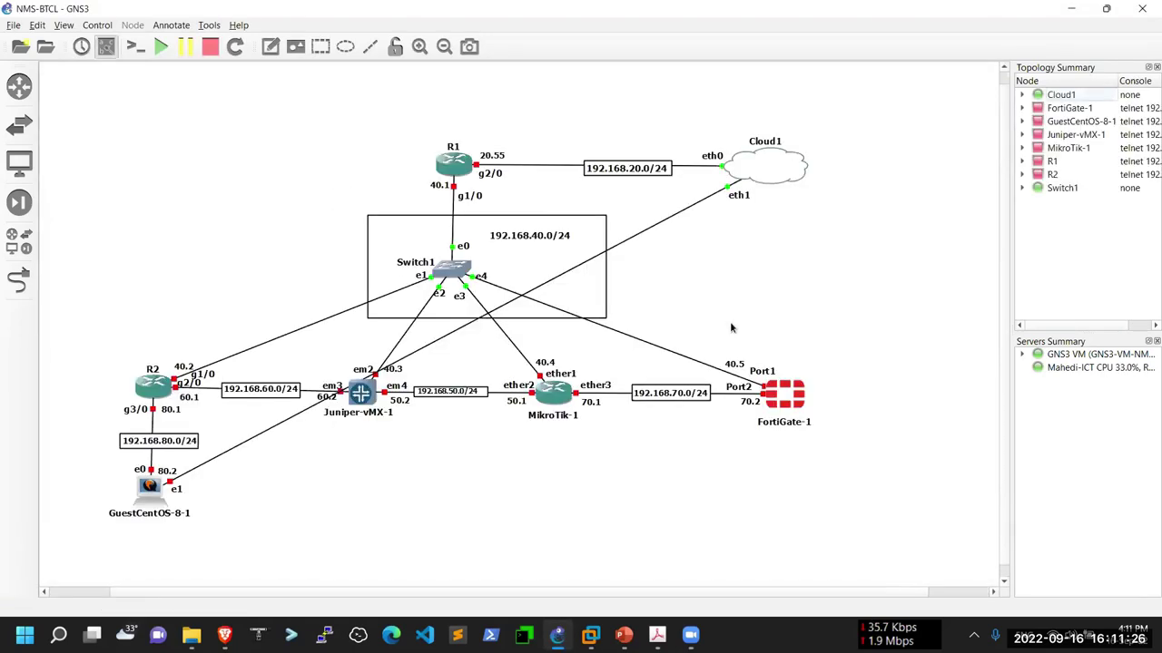
Step: Delete the link between Cloud1's eth1 port and GuestCentOS-8-1's e1 port
right_click(663, 223)
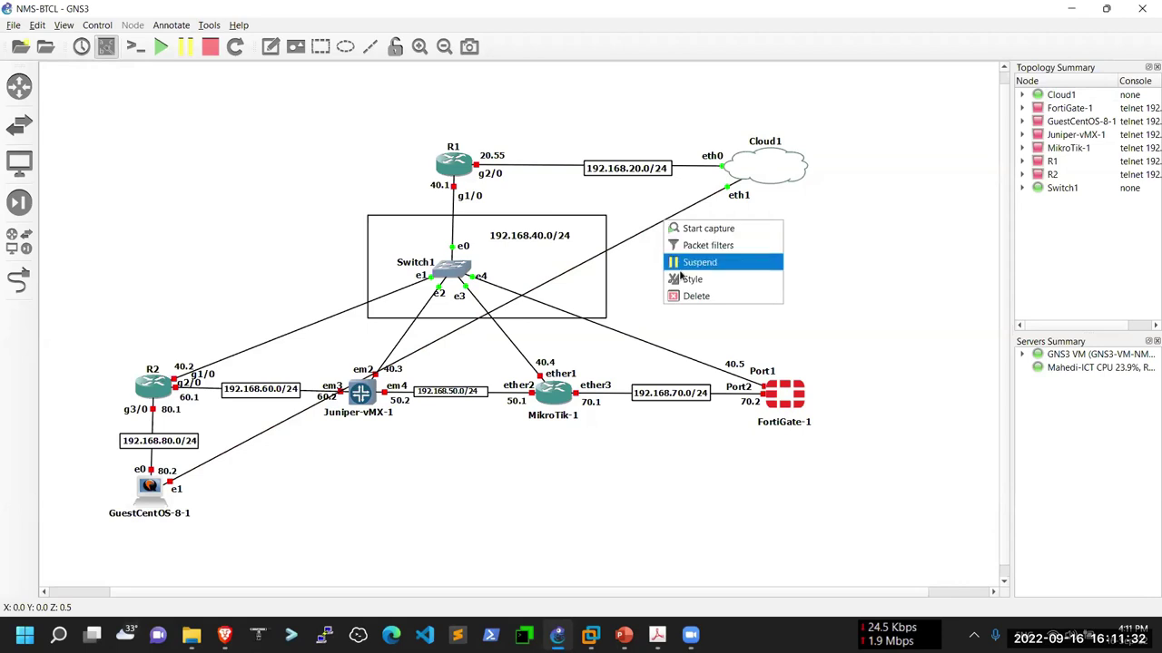
left_click(685, 299)
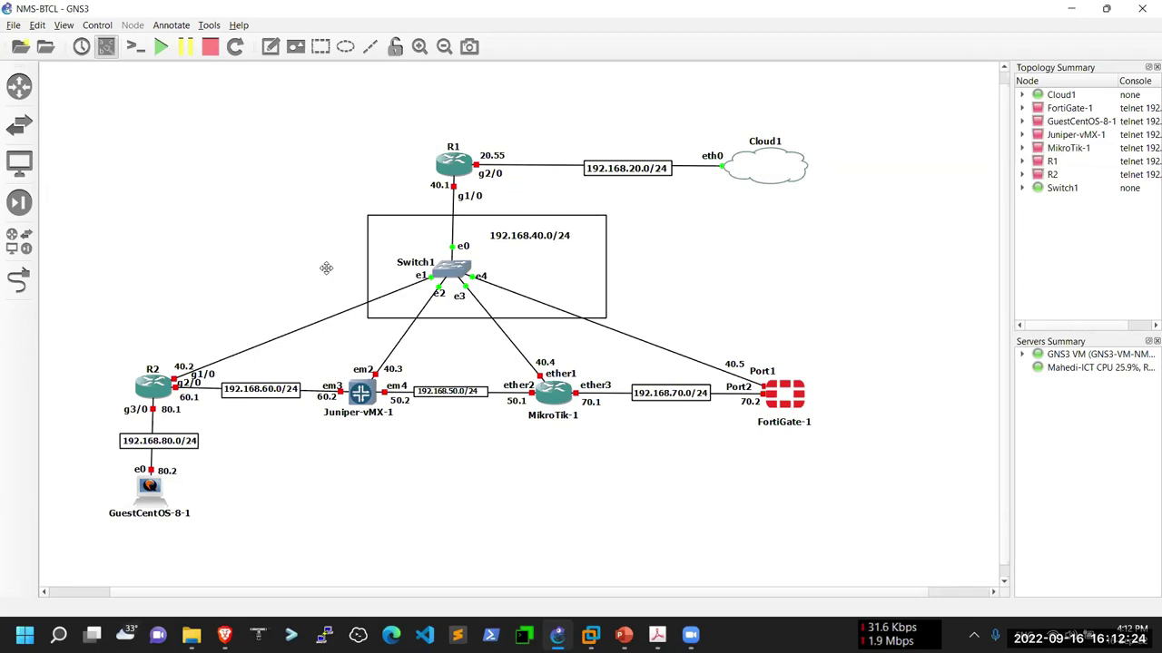
Step: Start router R1 in the NMS-BTCL topology
right_click(453, 168)
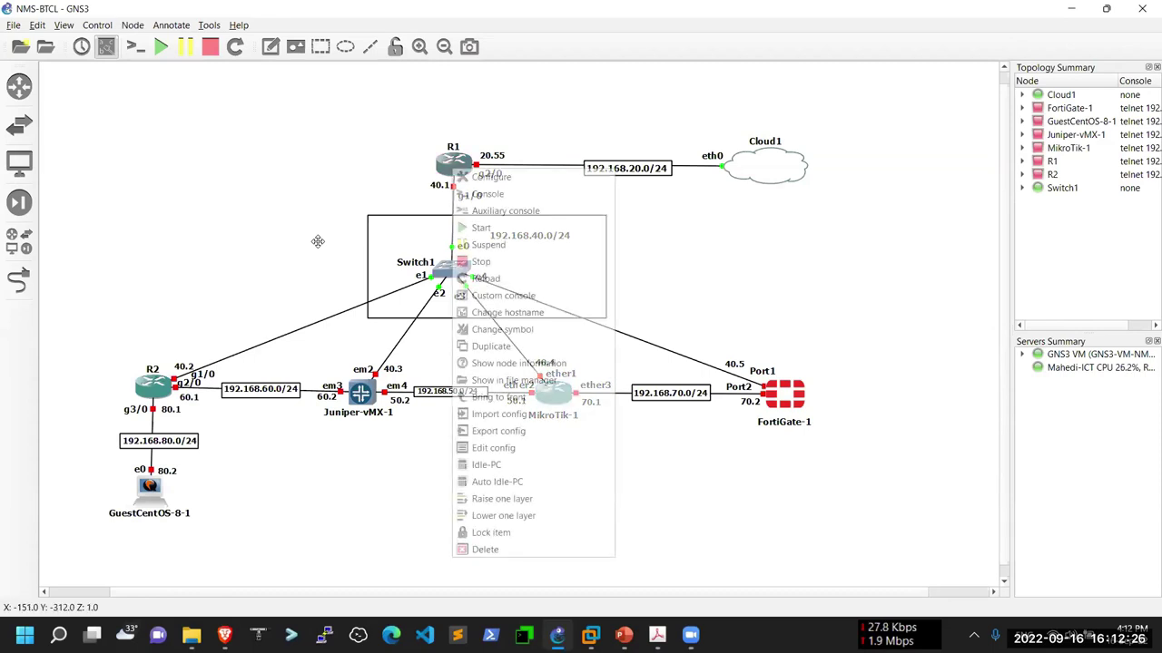
left_click(479, 227)
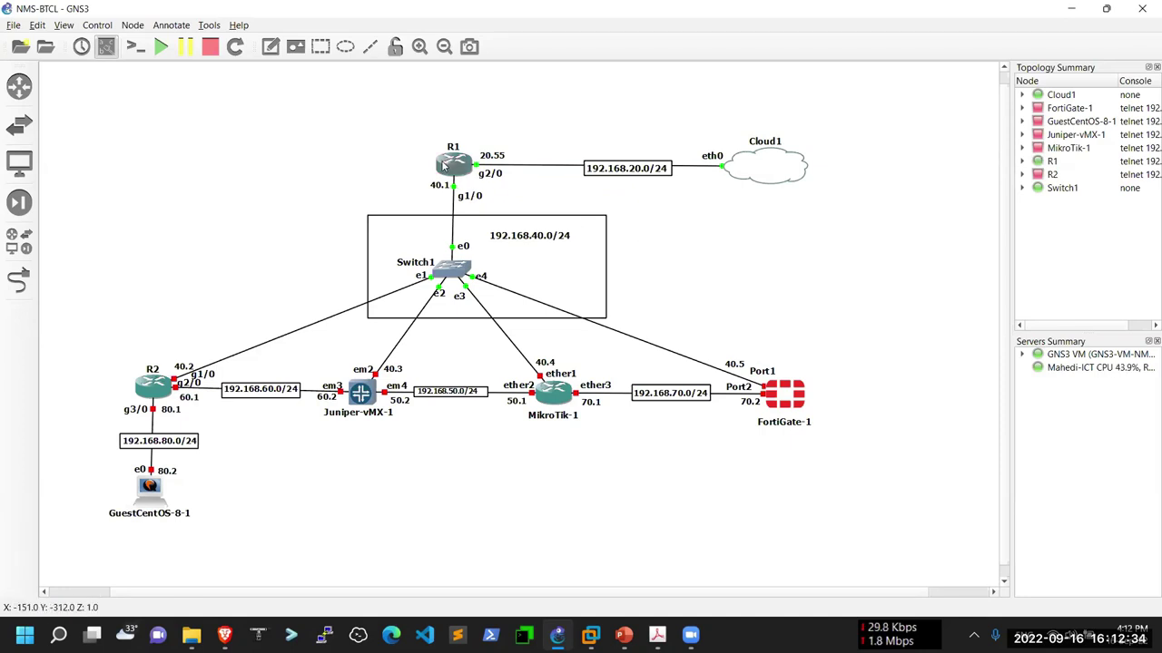
mouse_move(444, 163)
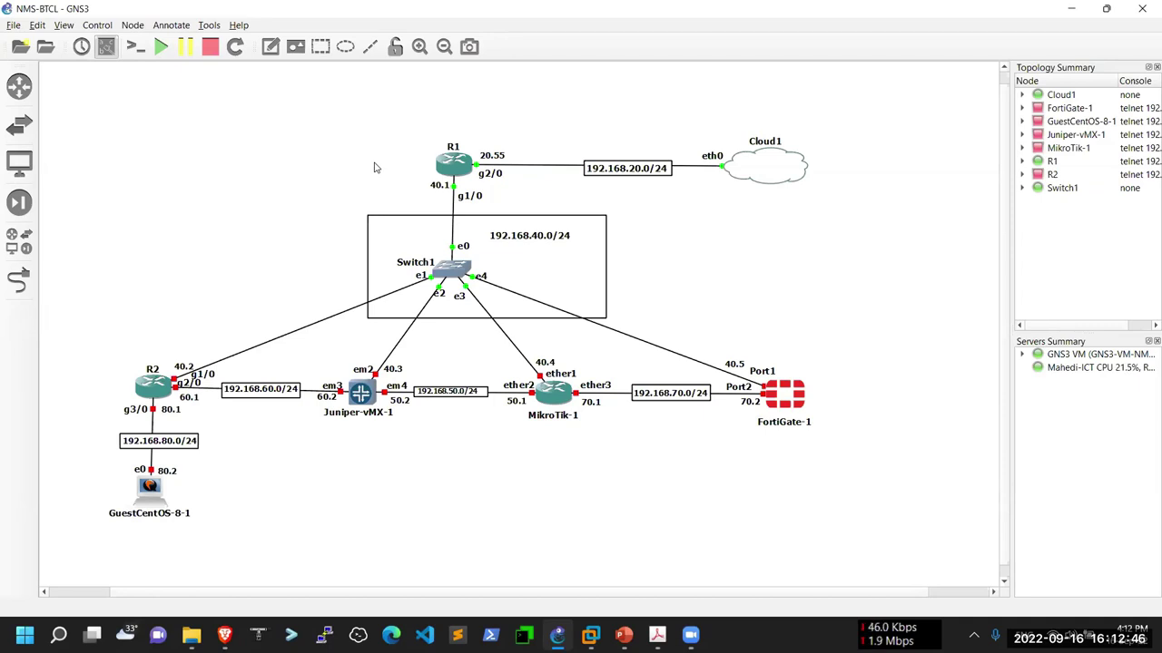
Step: Open a Windows Command Prompt and move its window clear of R1 and its link to Cloud1
key("super")
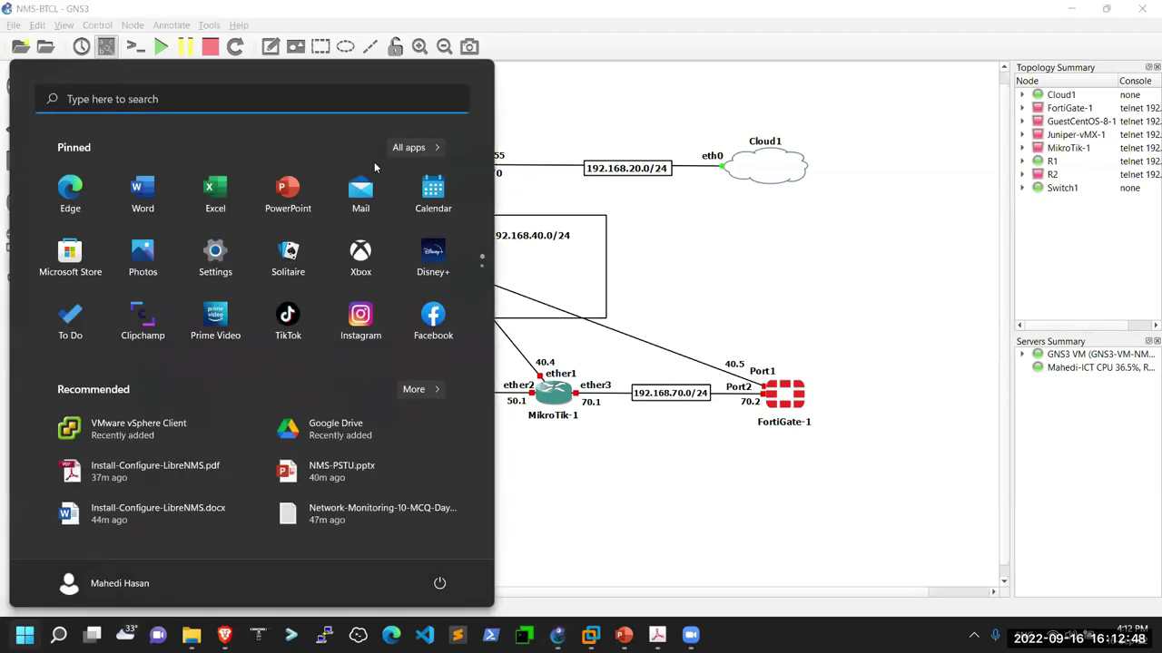
type("cmd")
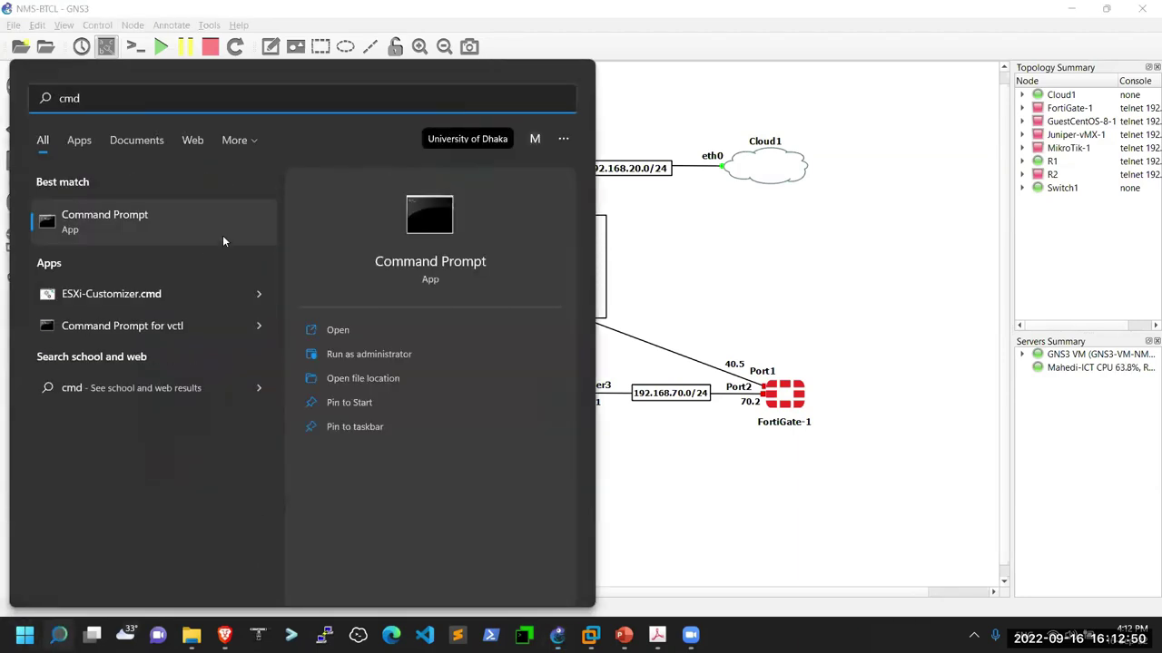
left_click(223, 240)
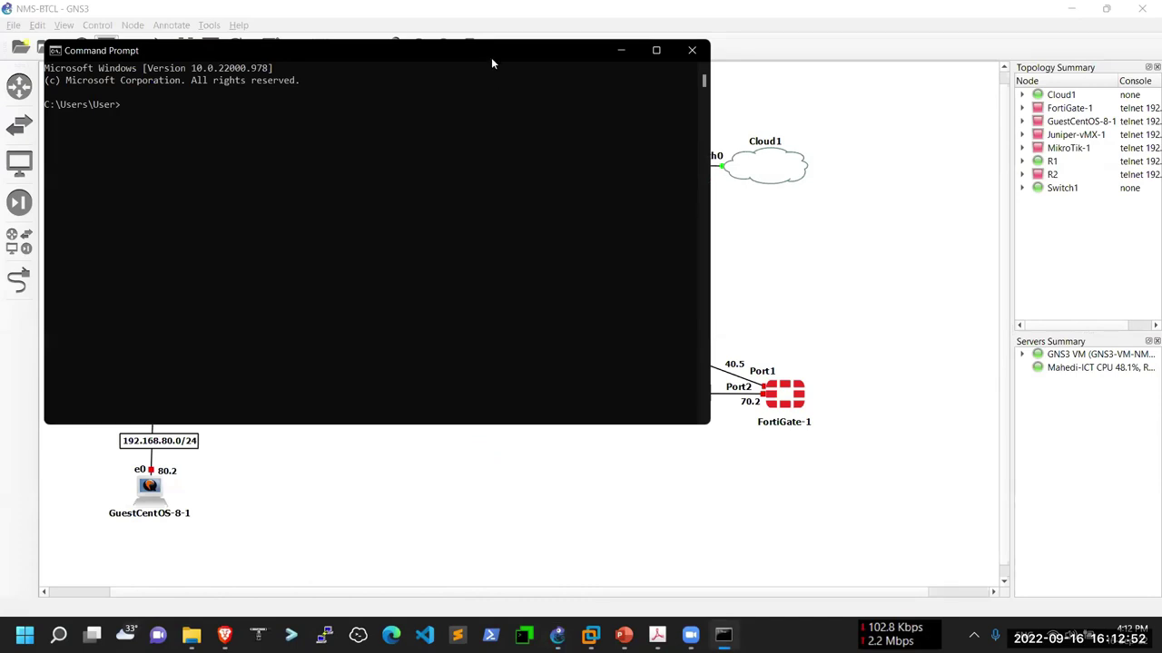
left_click_drag(483, 49, 975, 216)
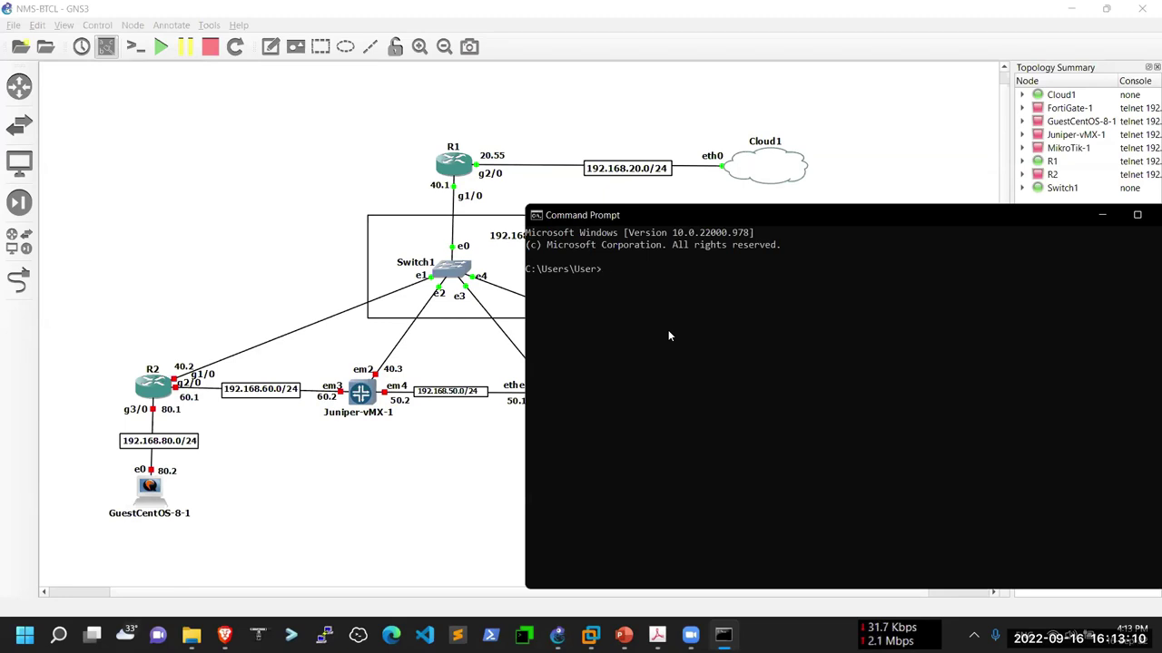
Step: Ping router R1 at 192.168.20.55 from the Command Prompt and examine the TTL in the replies
type("ping 192.168.20.")
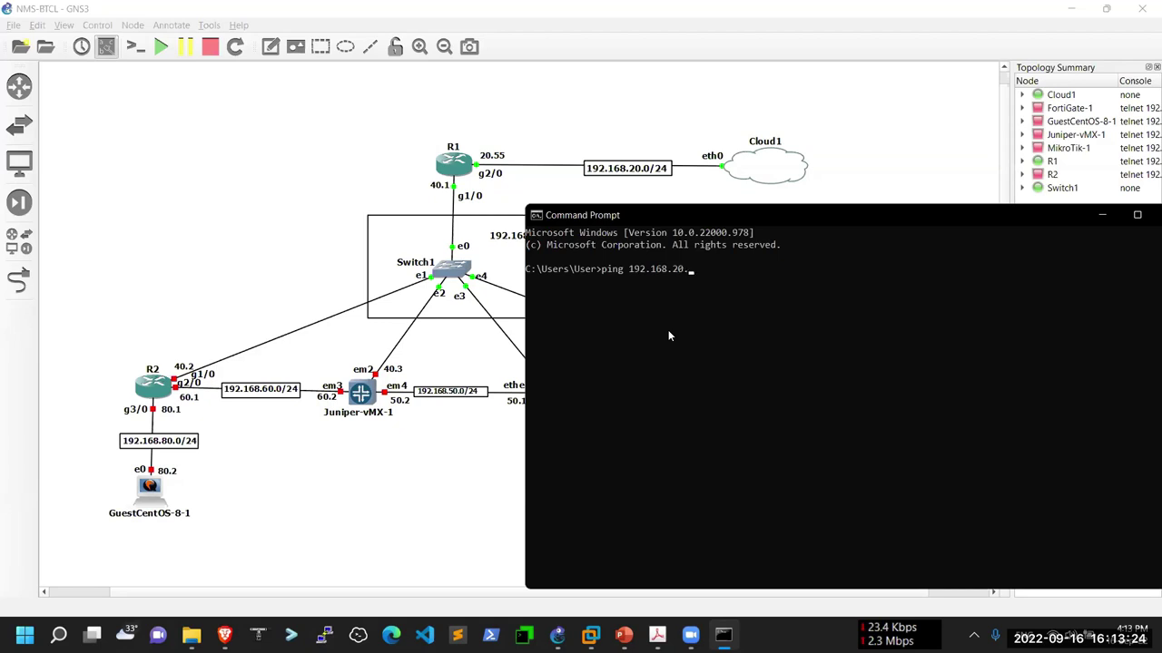
type("55")
key("Return")
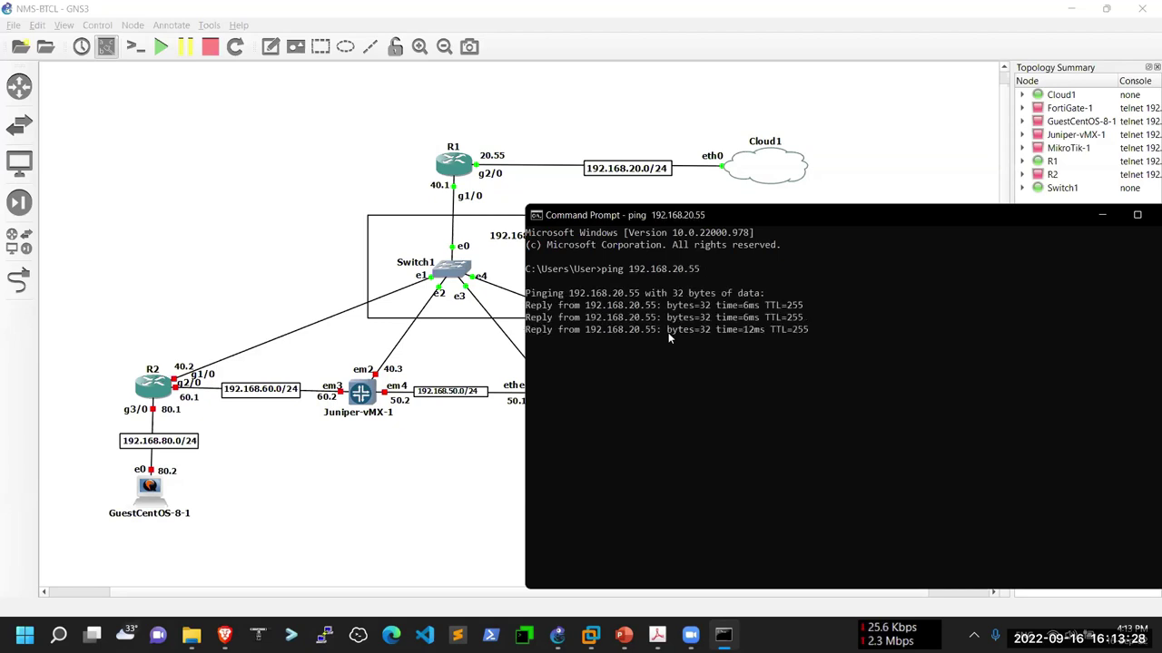
key("Return")
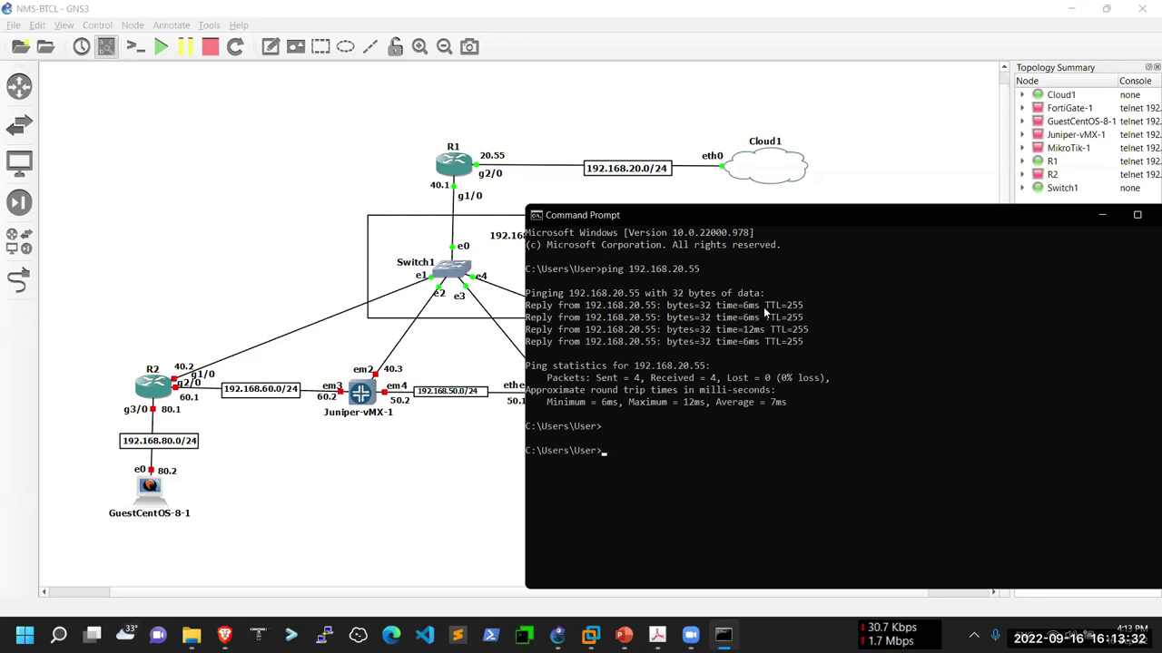
left_click_drag(760, 306, 814, 307)
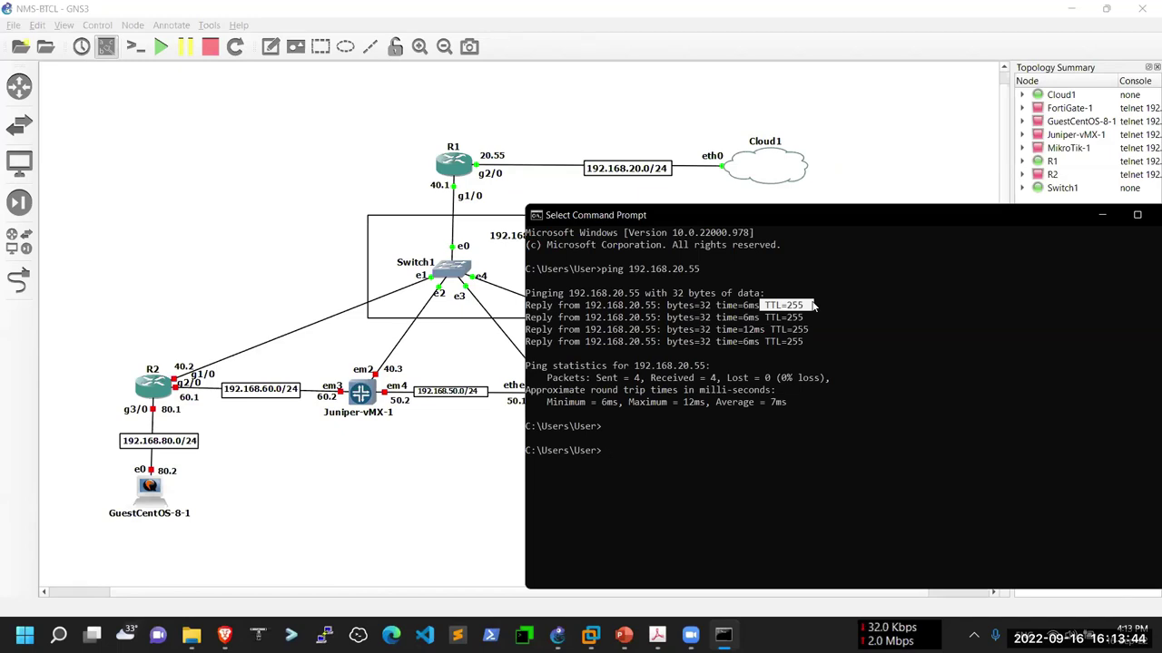
left_click(792, 317)
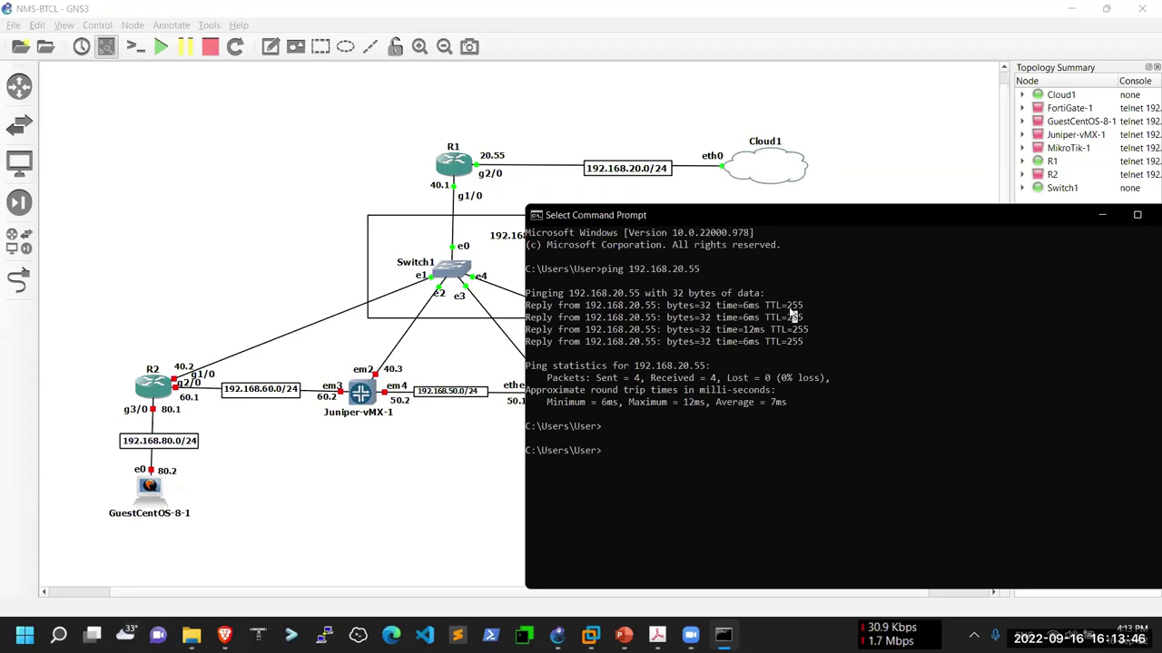
Step: Examine the TTL values, reply times and minimum, maximum and average round trip times in R1's ping output
left_click_drag(785, 303, 807, 307)
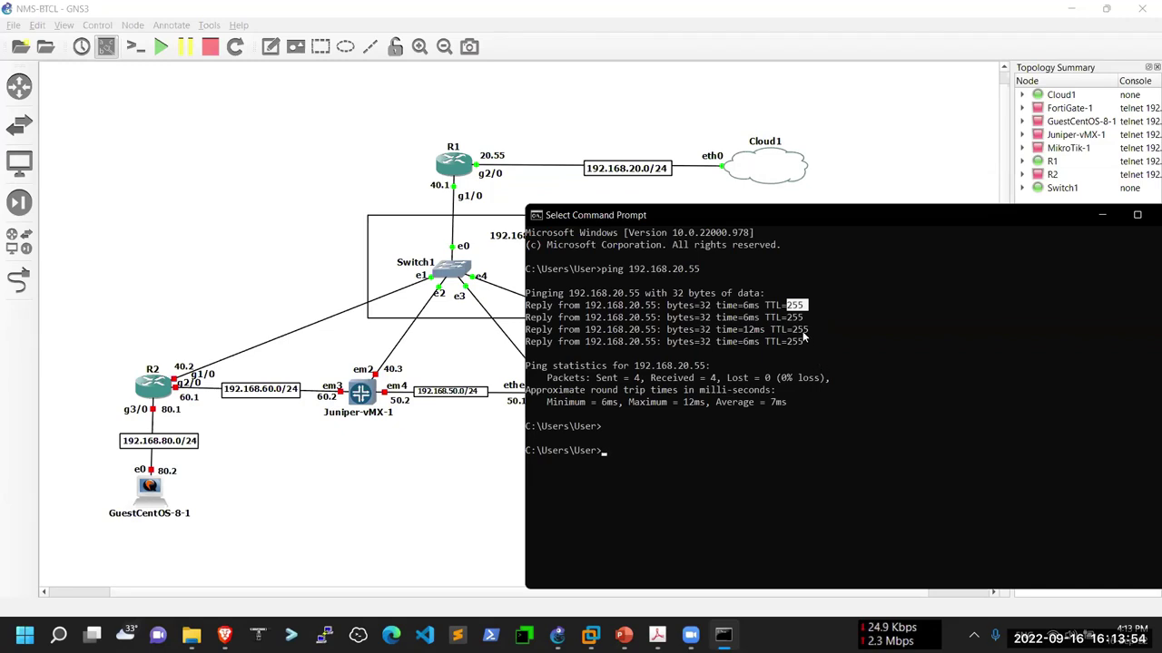
left_click_drag(717, 309, 761, 310)
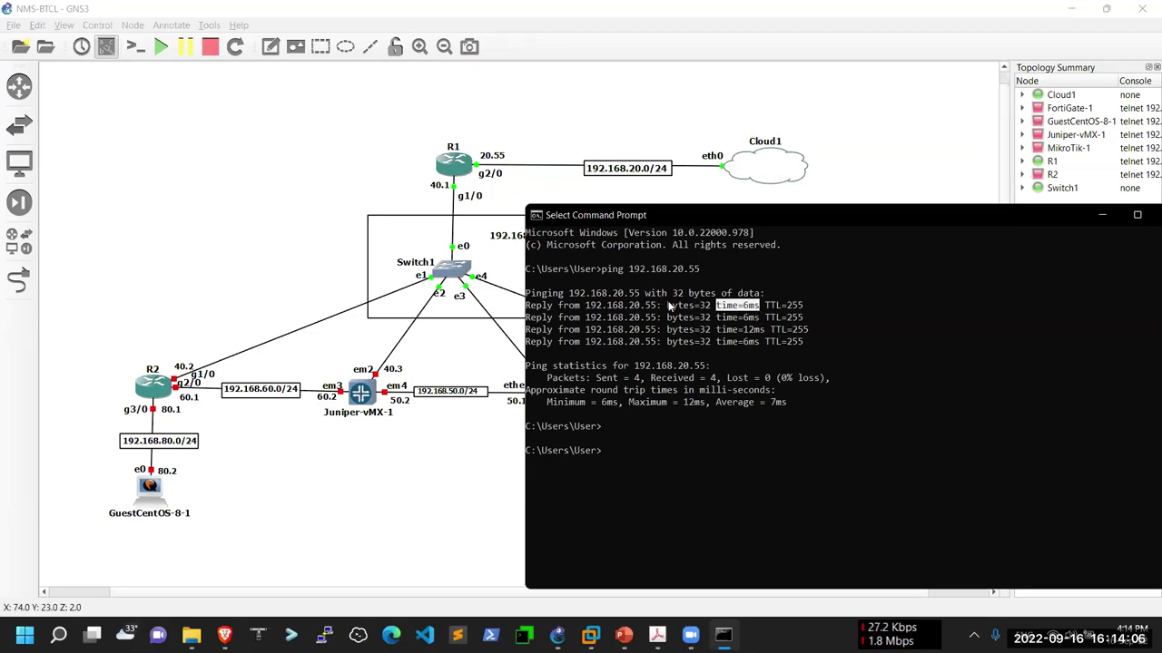
left_click(737, 307)
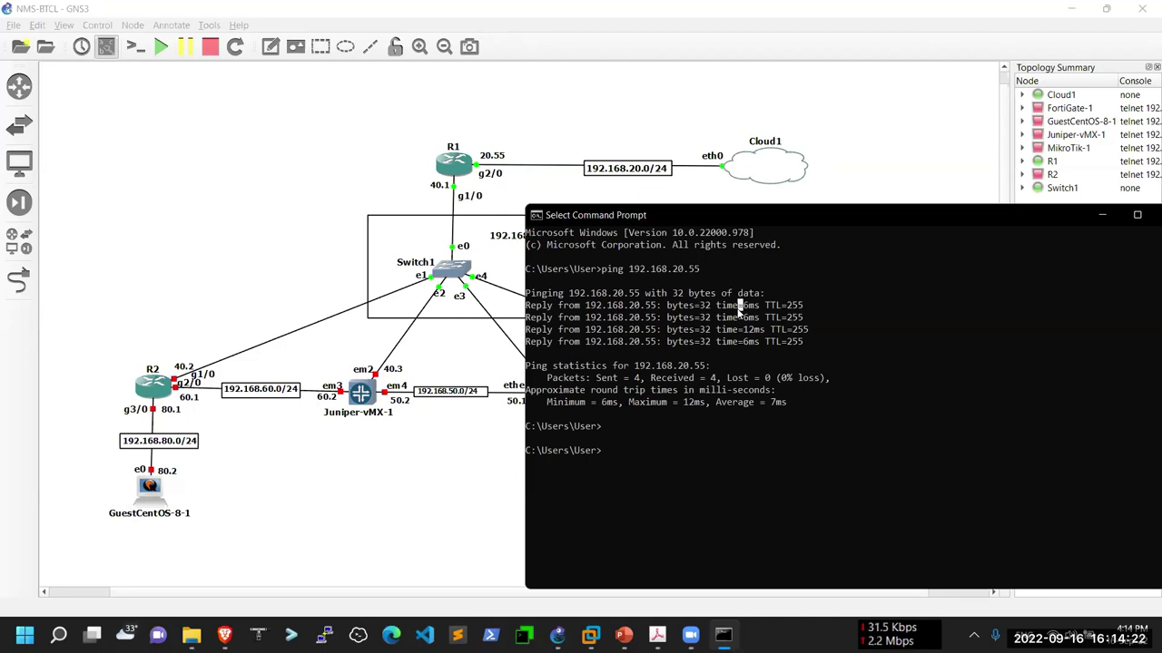
left_click_drag(546, 400, 786, 410)
left_click(787, 410)
left_click(719, 406, "shift")
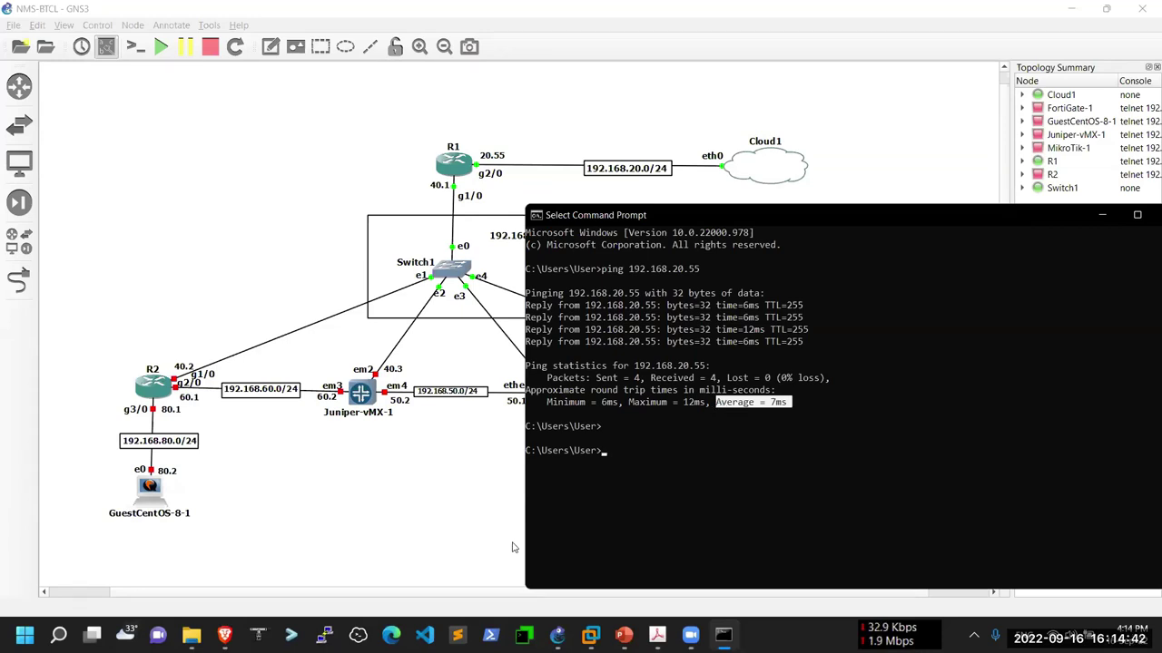
left_click(615, 410)
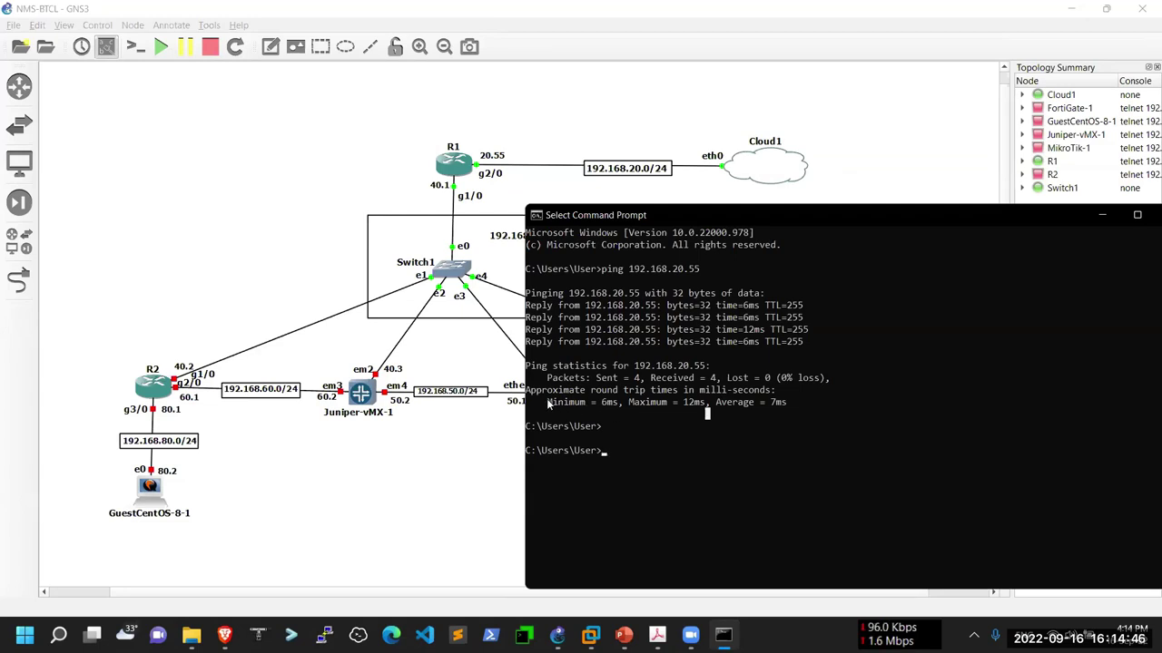
left_click_drag(548, 402, 615, 411)
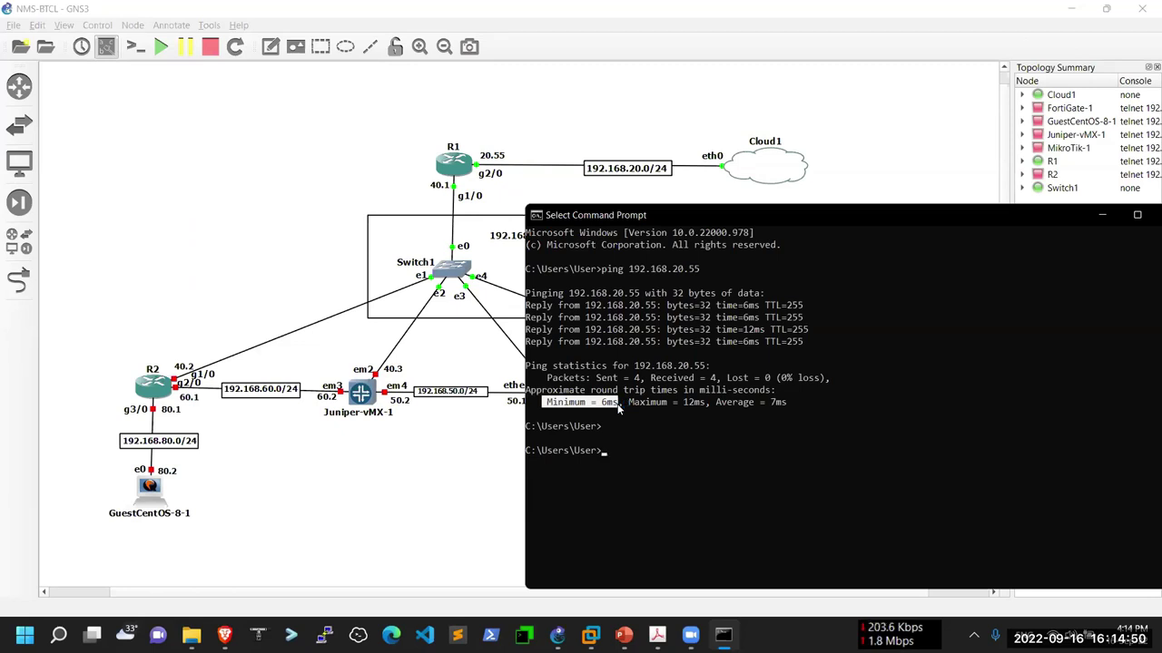
left_click_drag(552, 392, 681, 400)
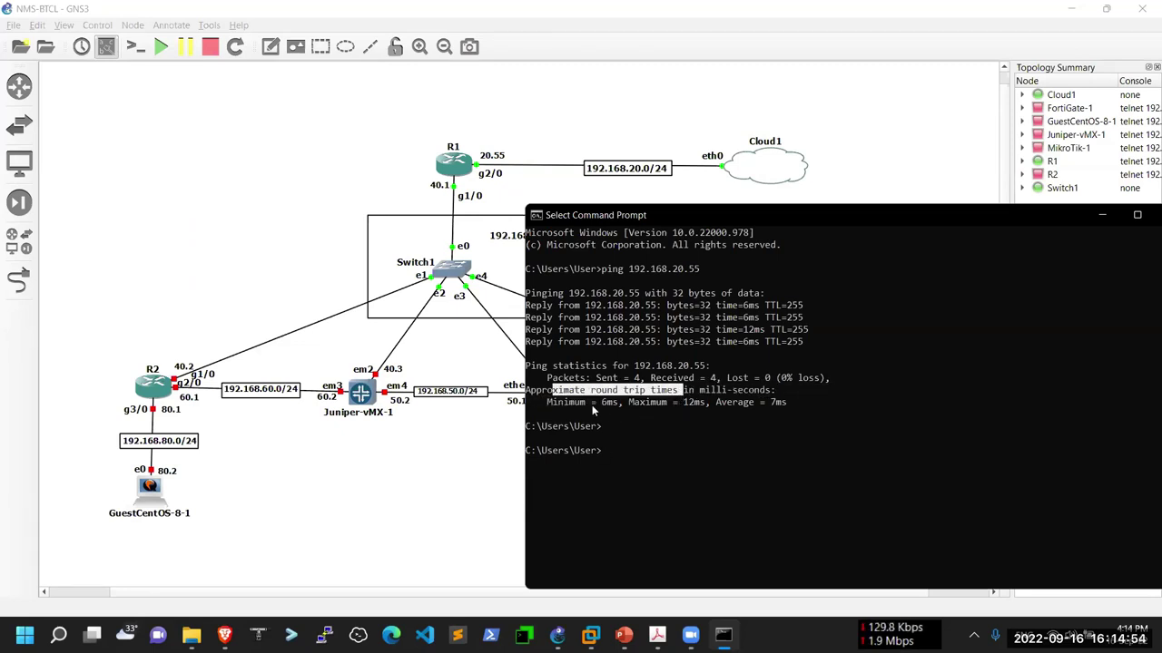
left_click_drag(564, 402, 786, 410)
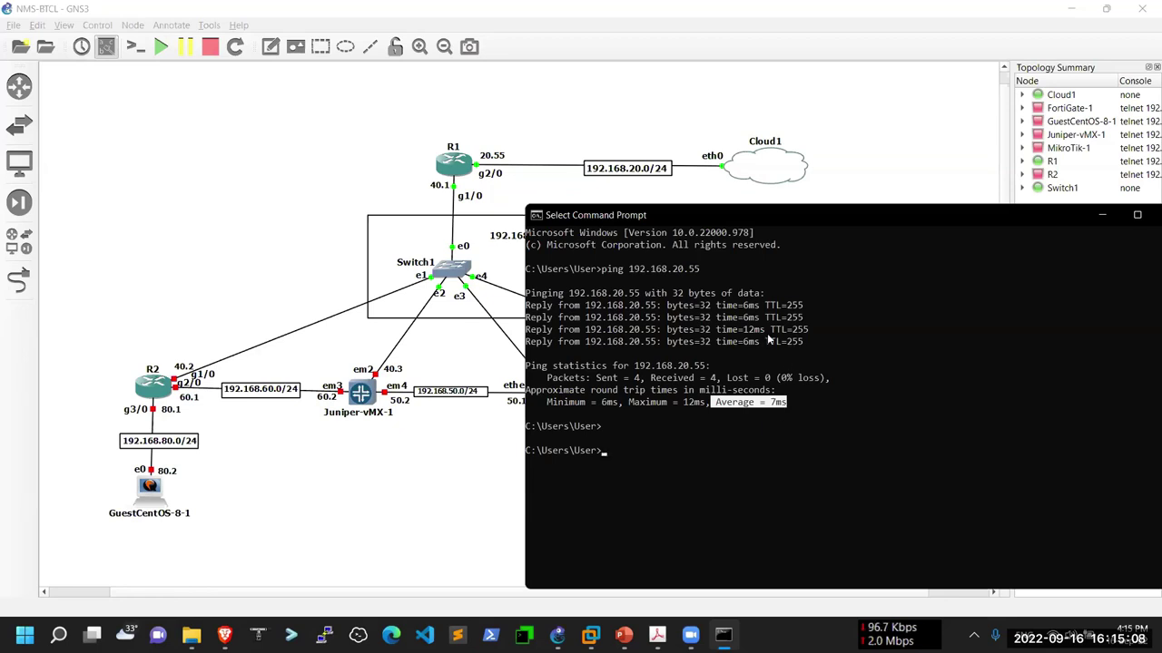
left_click_drag(767, 337, 804, 342)
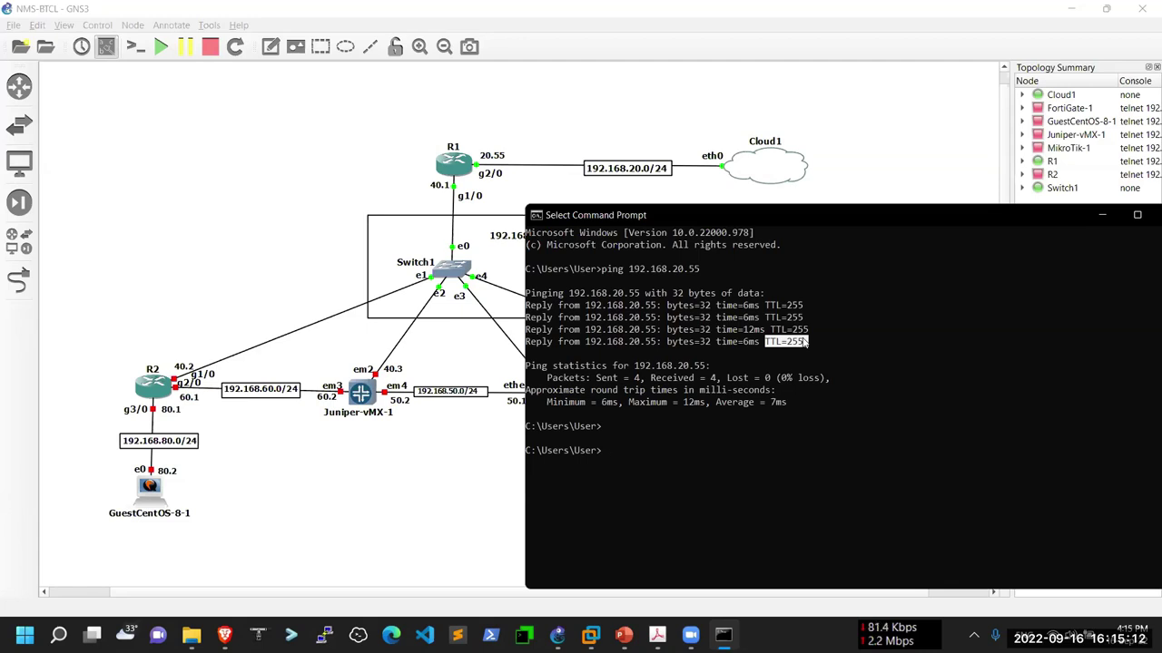
left_click(473, 555)
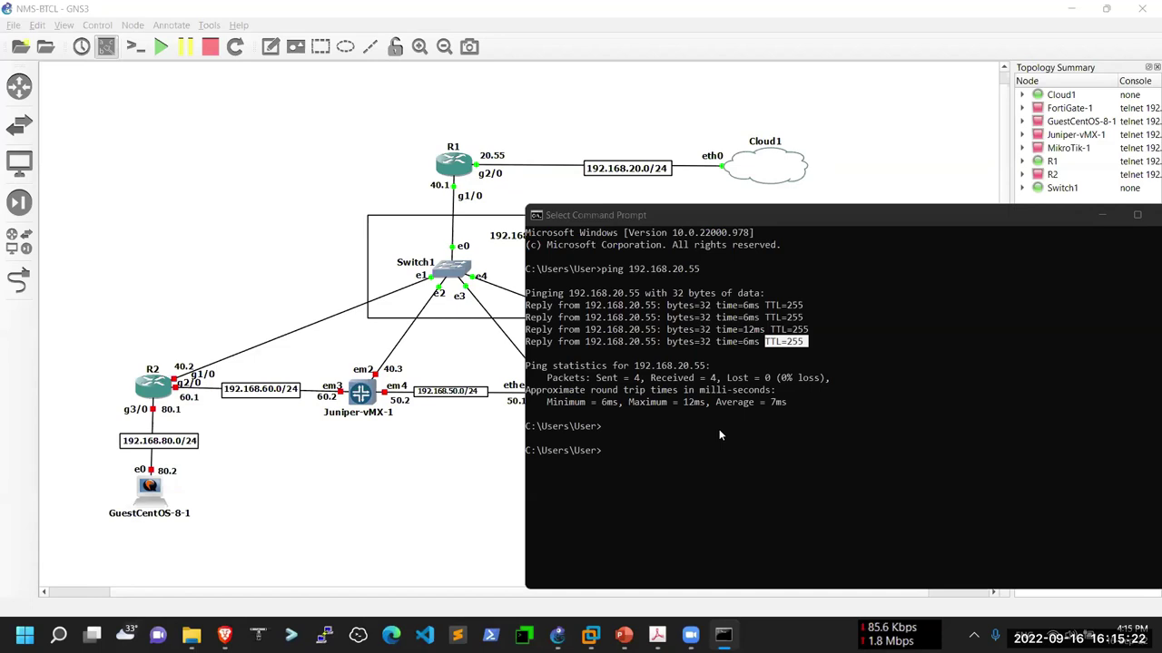
left_click(595, 392)
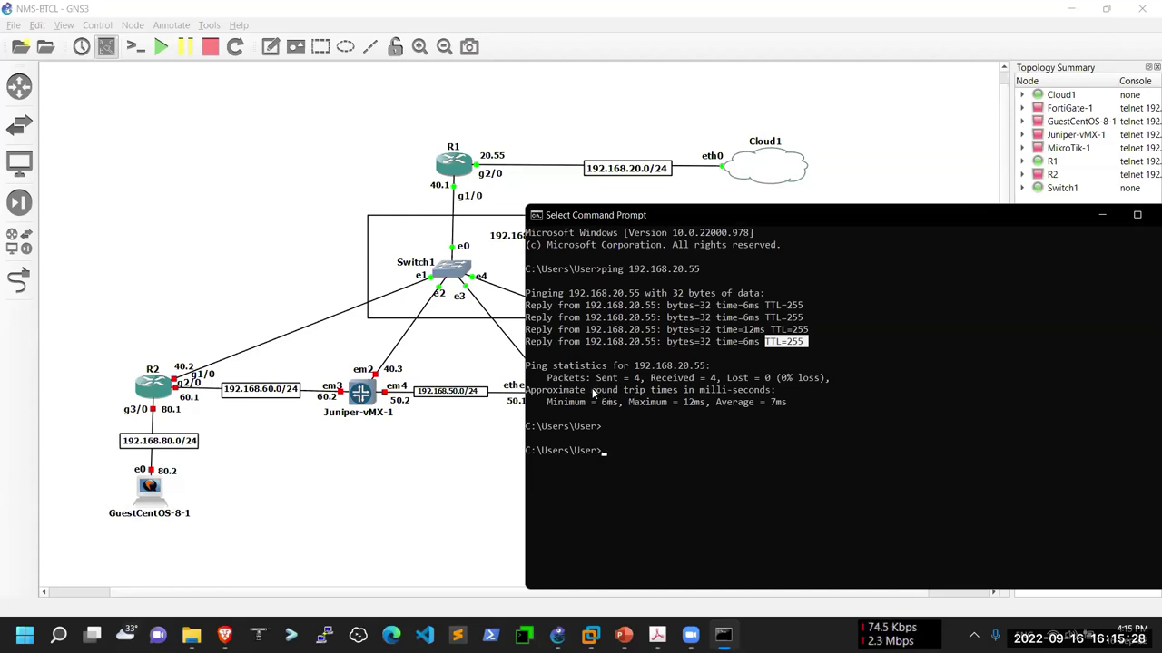
left_click_drag(592, 391, 679, 388)
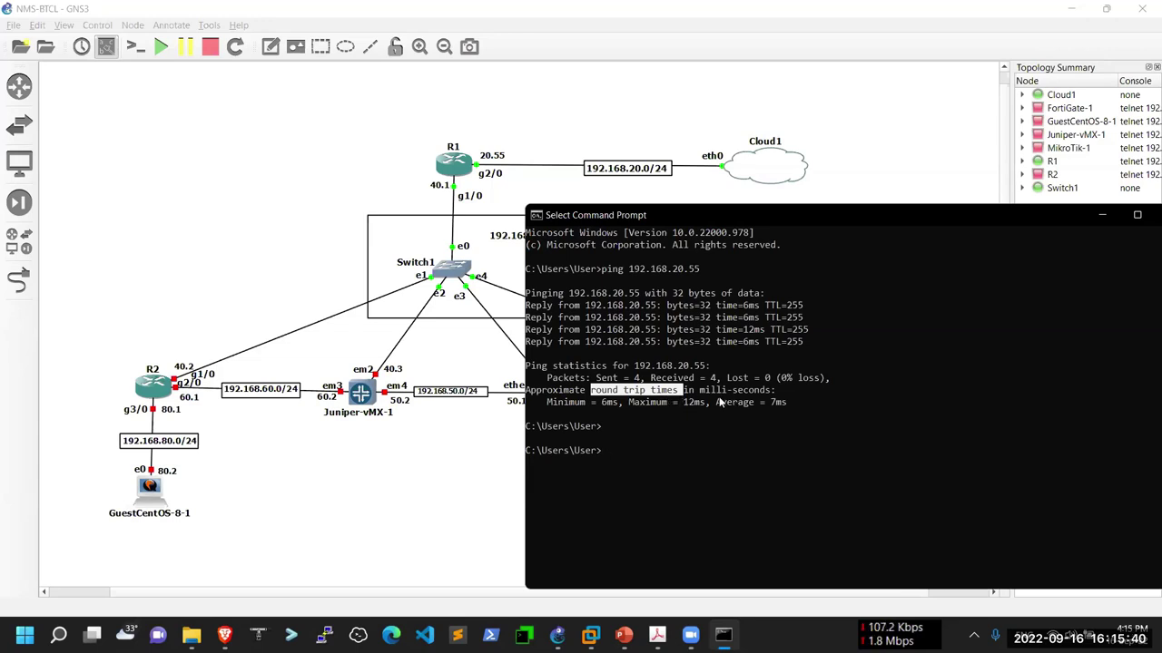
left_click_drag(716, 400, 786, 405)
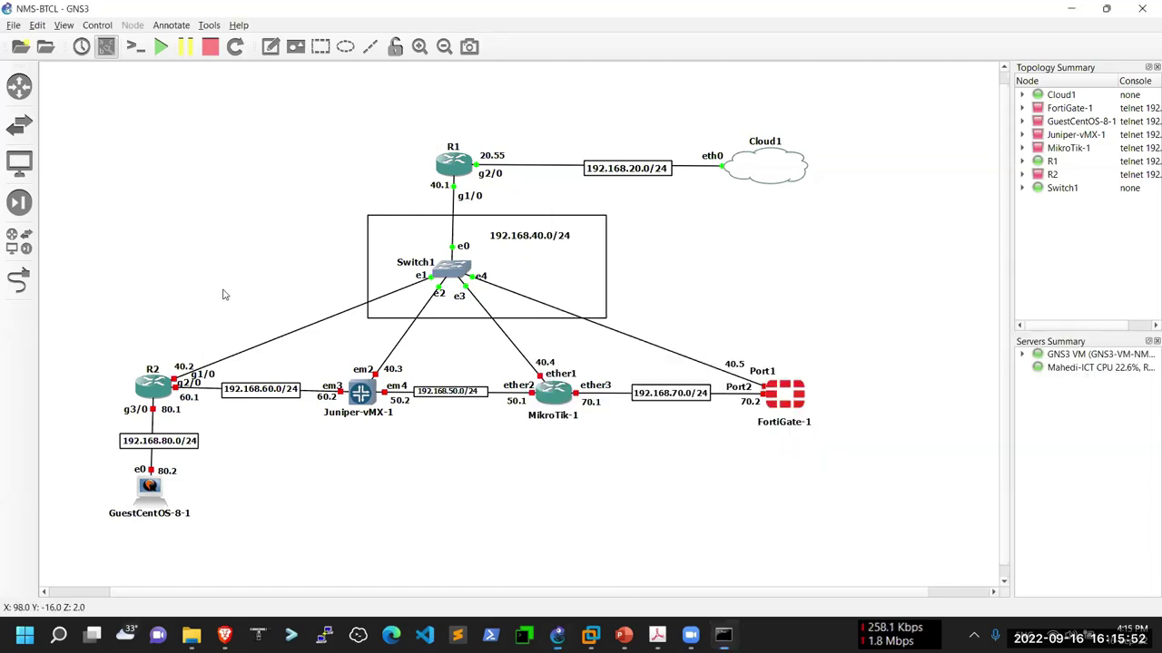
Step: Start router R2 in the topology and widen the topology summary to show the full console addresses
left_click(179, 337)
right_click(153, 387)
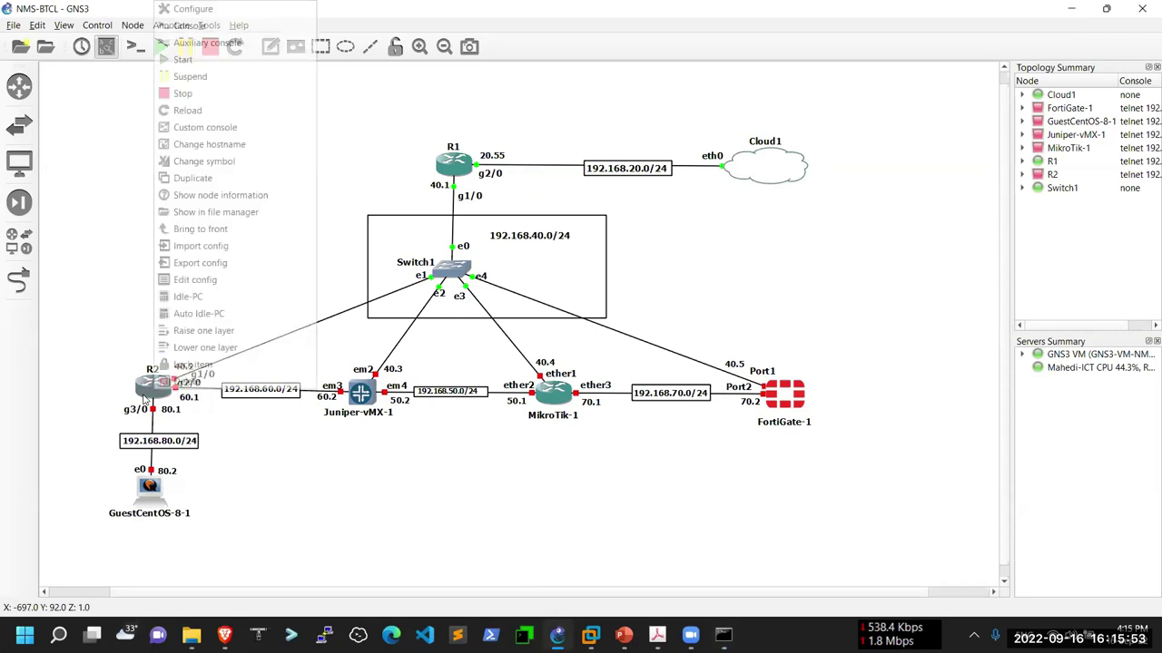
left_click(206, 62)
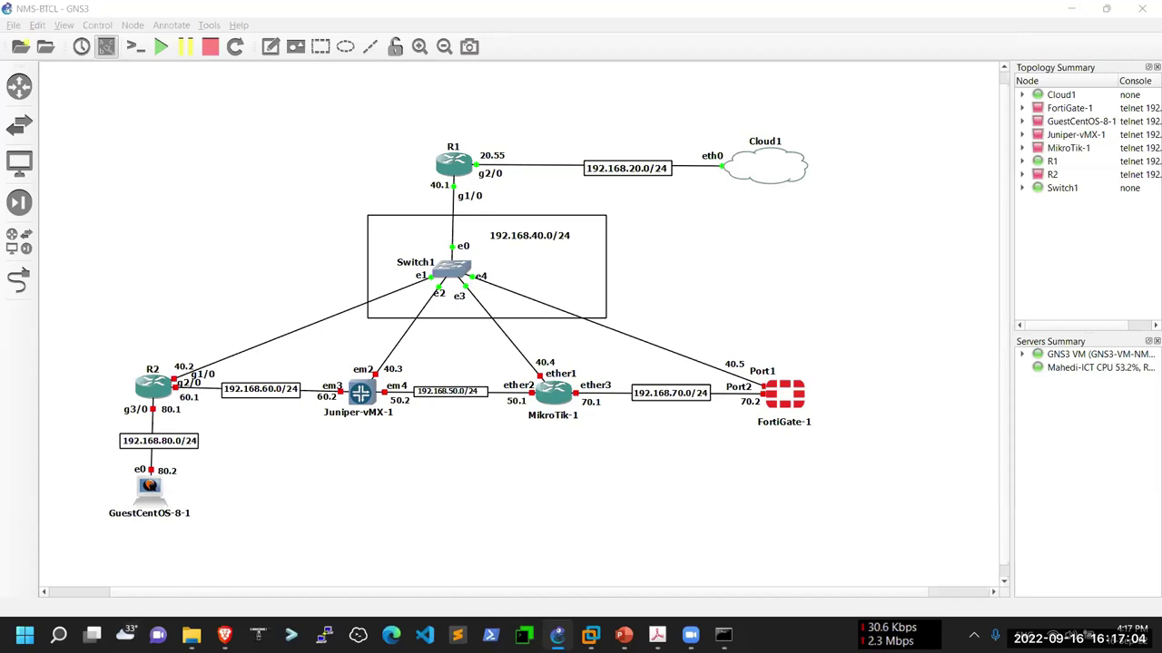
right_click(152, 390)
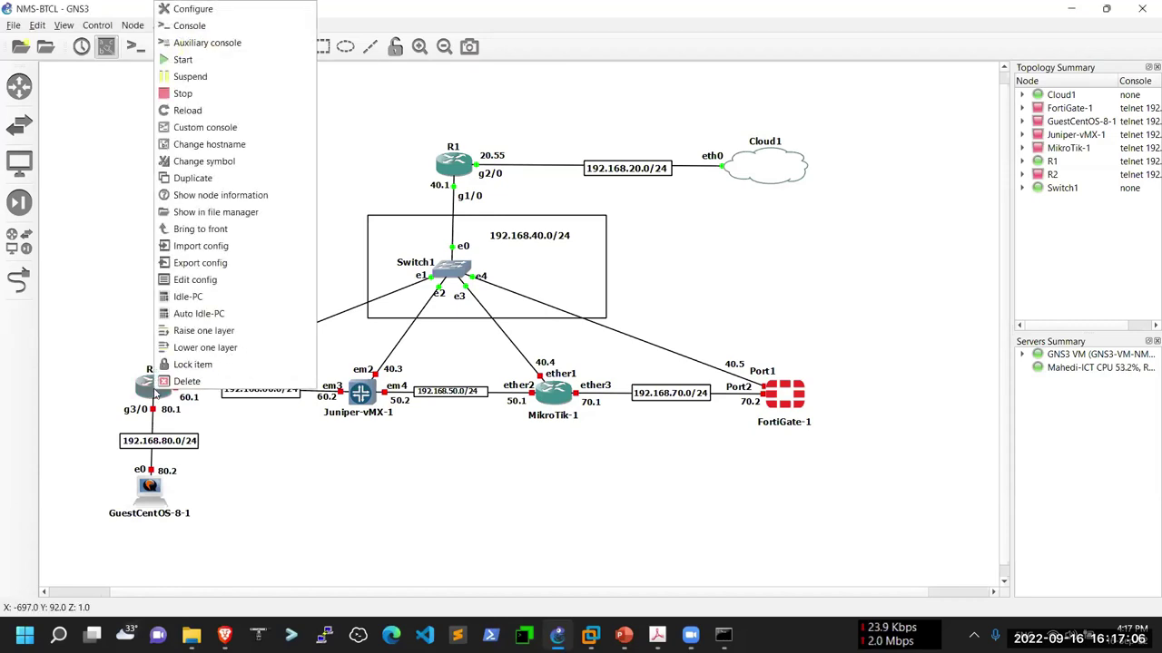
left_click(216, 60)
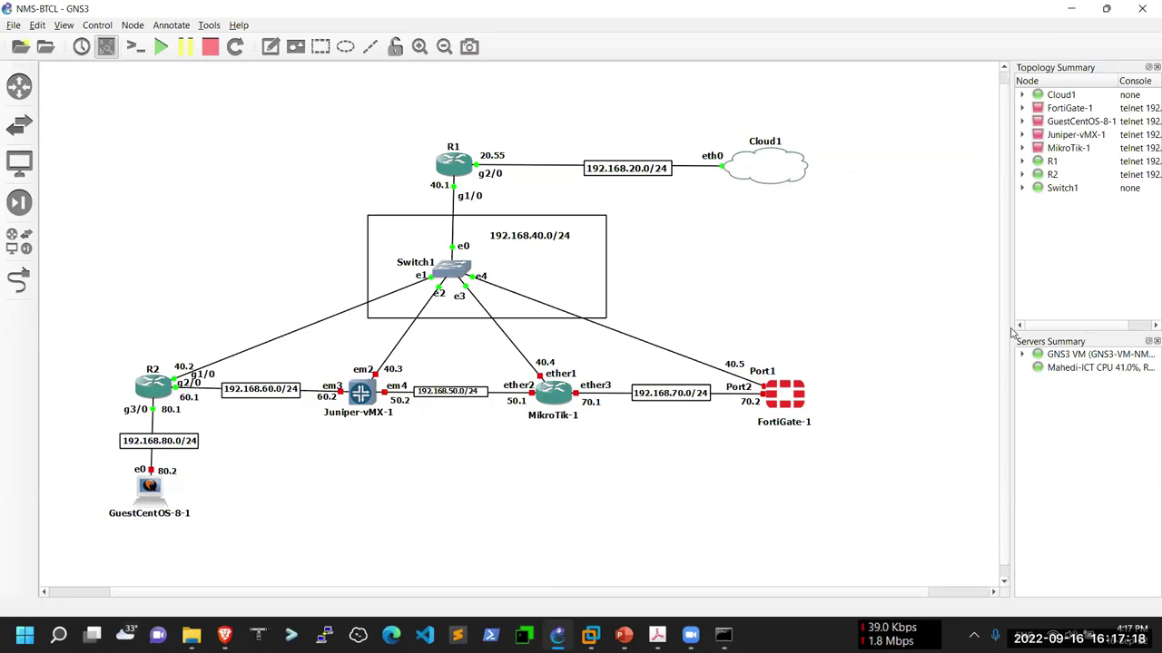
left_click_drag(1010, 334, 867, 341)
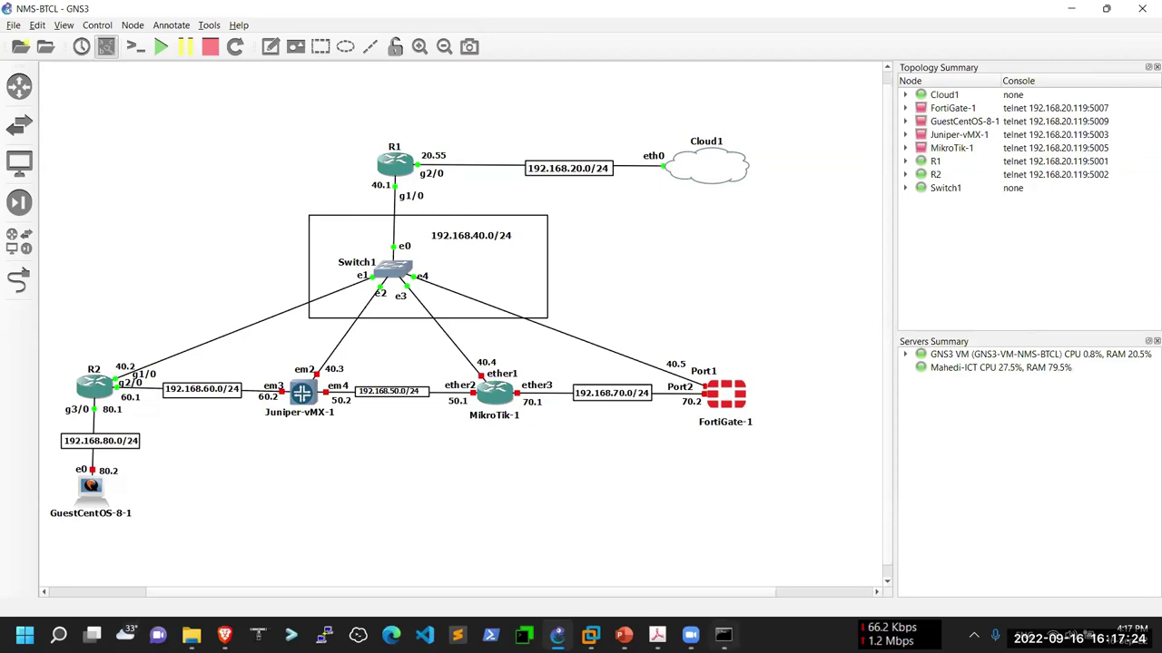
Step: Ping 192.160.40.2 from the Command Prompt by editing the previous ping command, and interrupt the ping
left_click(745, 531)
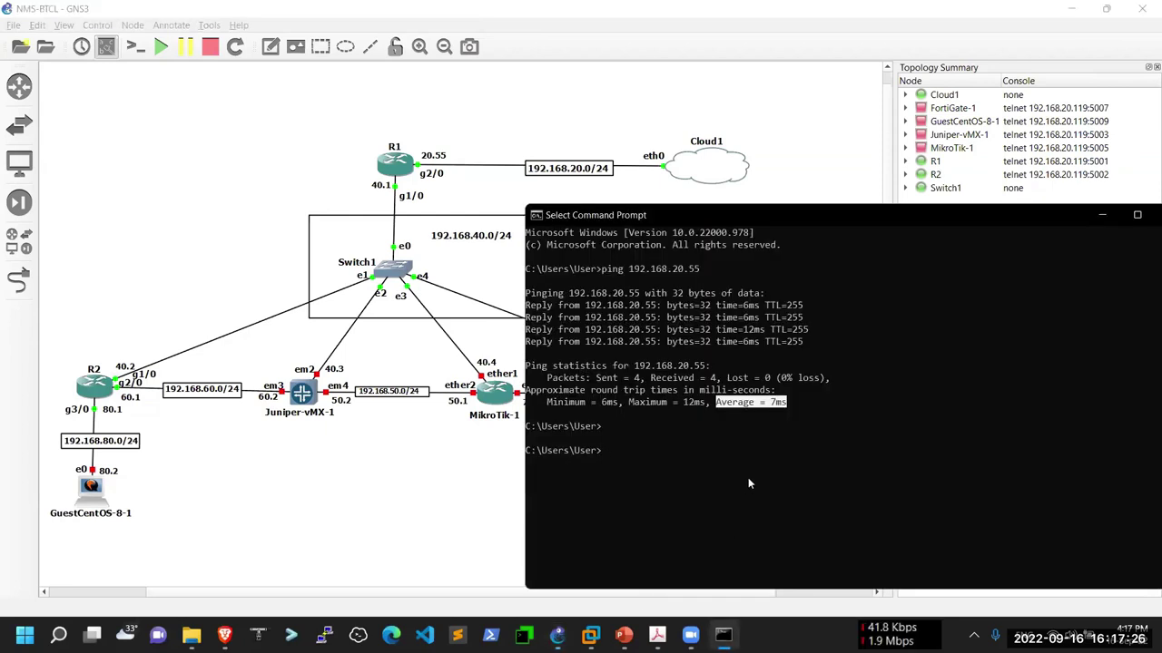
key("Up")
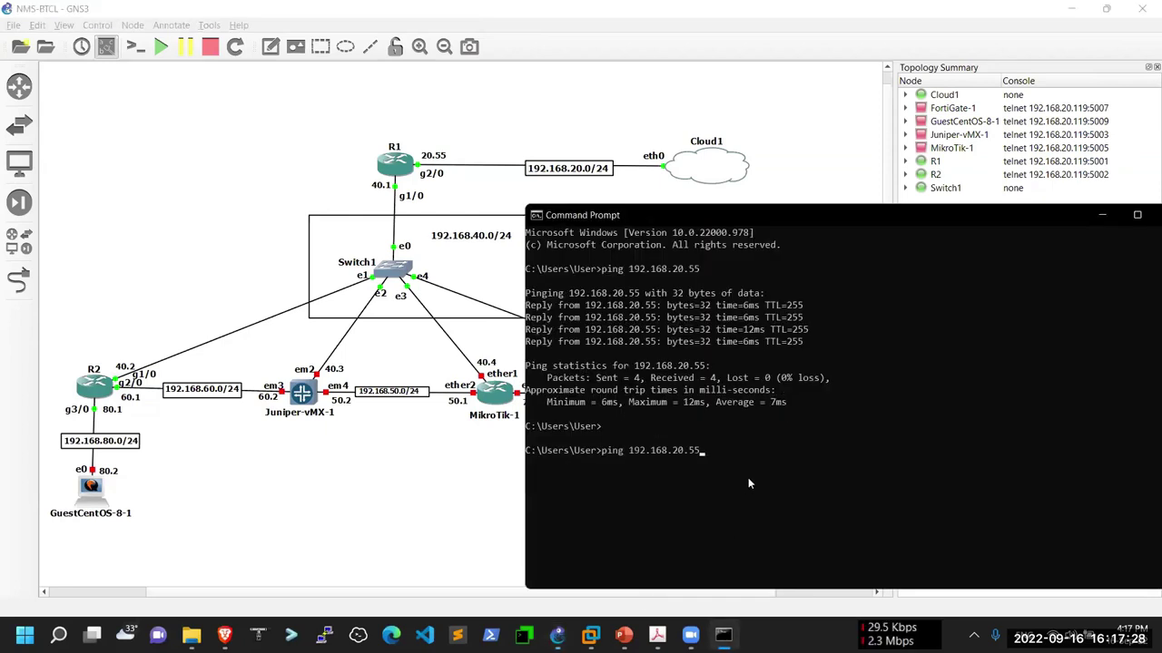
key("BackSpace")
key("BackSpace")
key("BackSpace")
key("BackSpace")
key("BackSpace")
key("BackSpace")
key("BackSpace")
key("BackSpace")
key("BackSpace")
key("BackSpace")
key("BackSpace")
key("BackSpace")
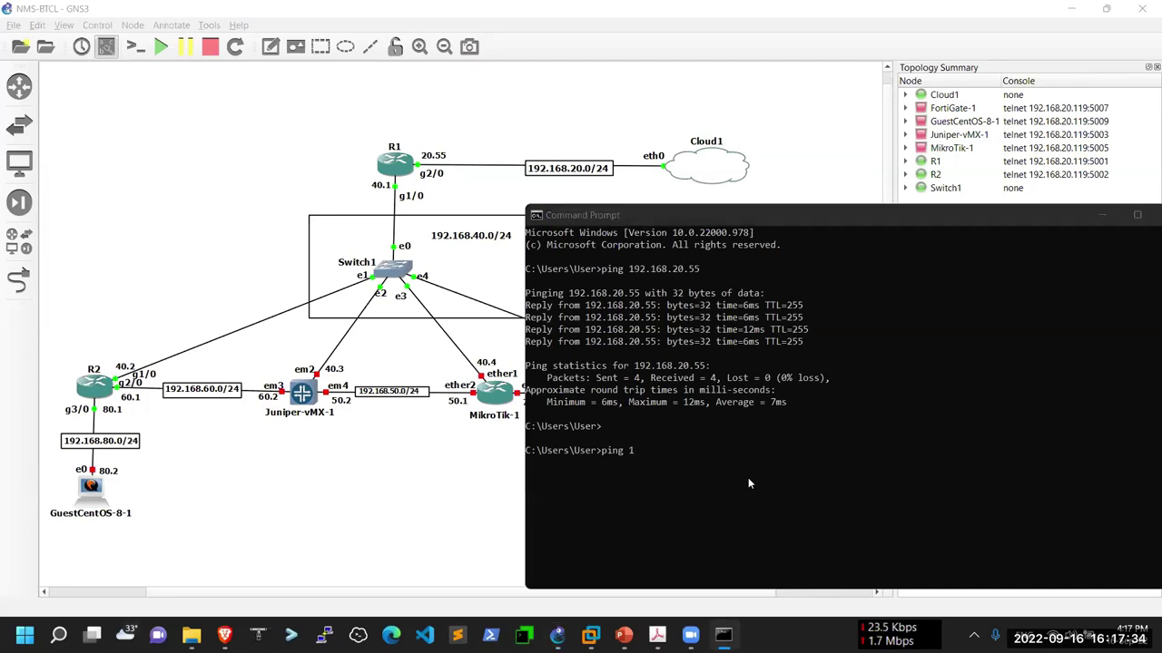
left_click(656, 445)
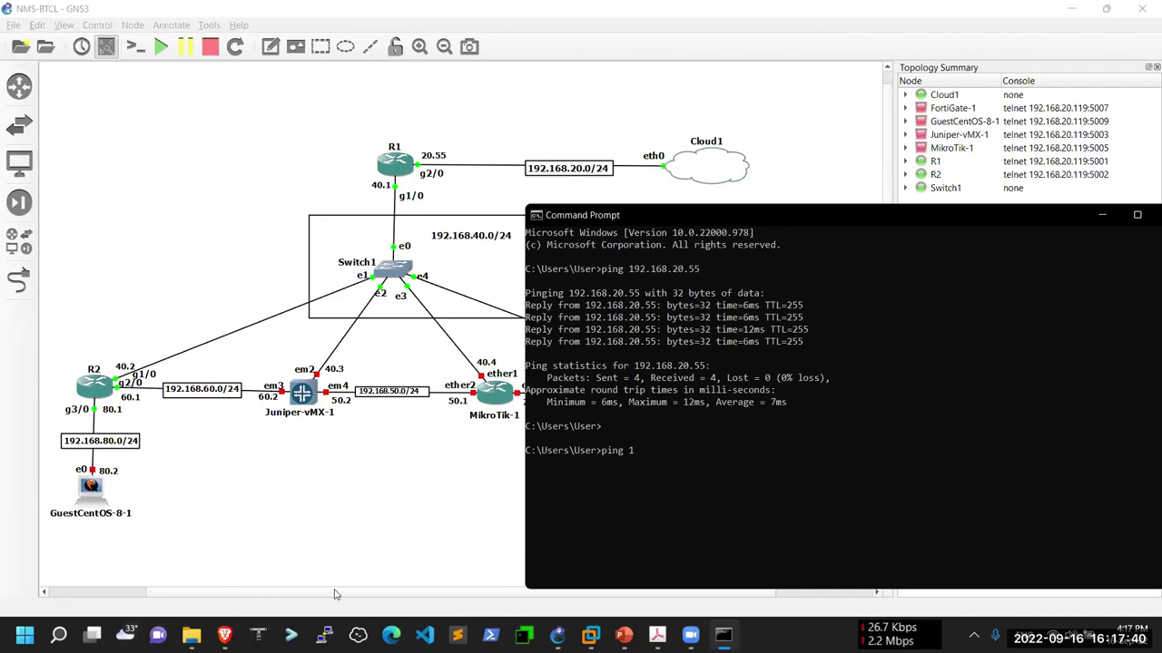
left_click(422, 594)
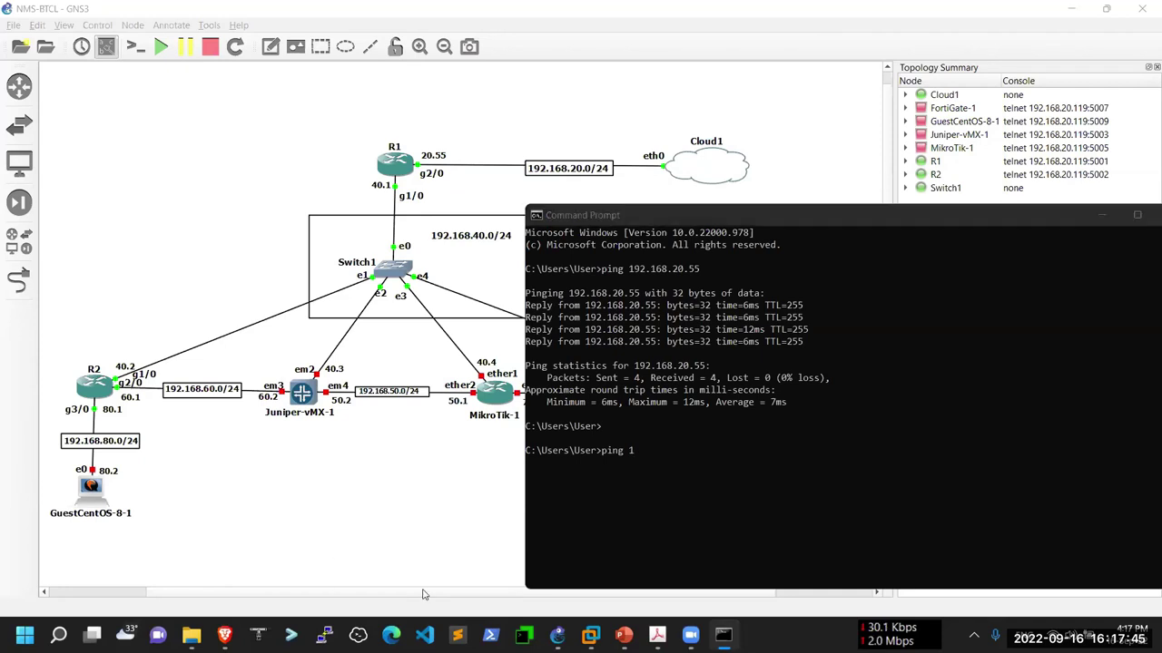
left_click(686, 457)
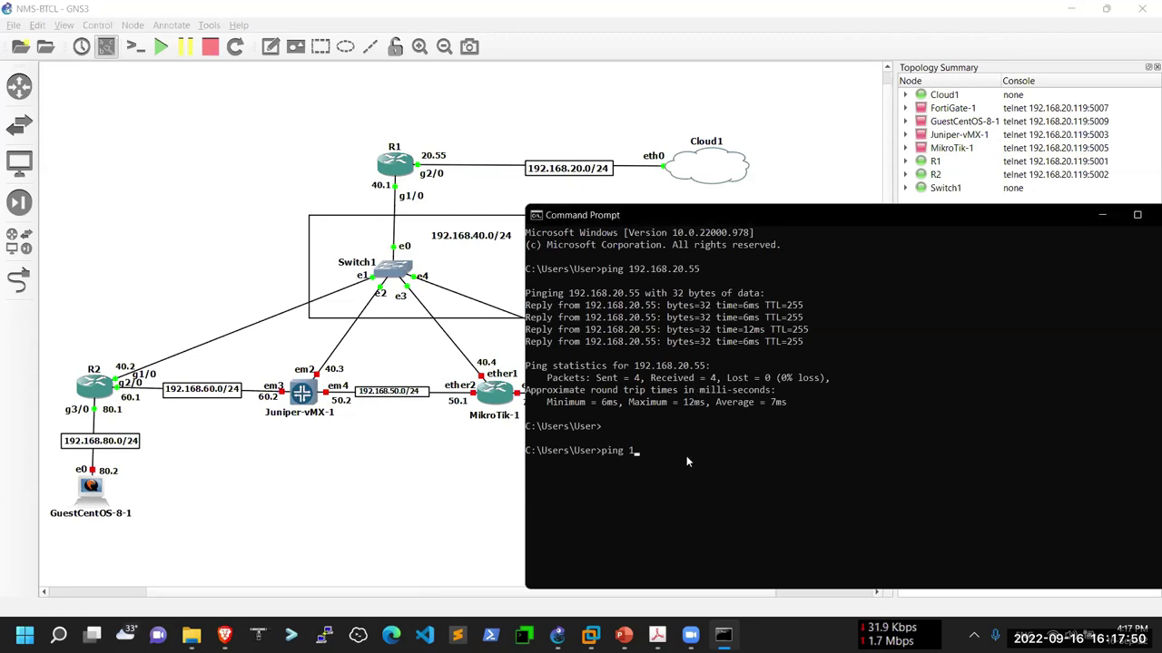
type("92.160.40.2")
key("Return")
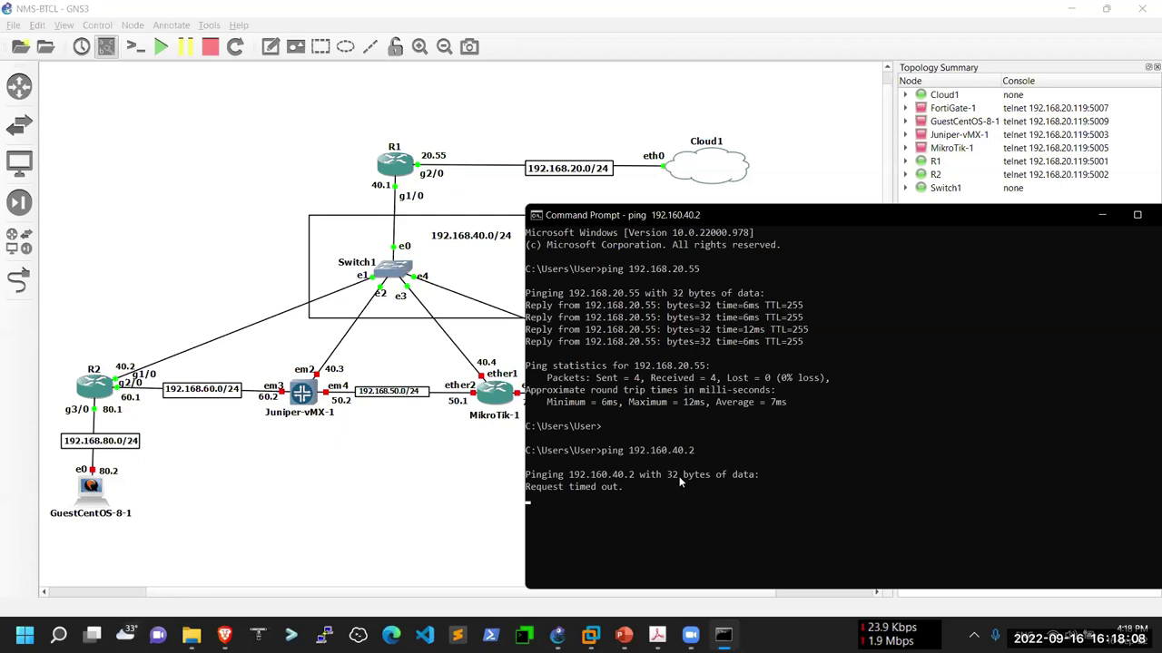
key("ctrl+c")
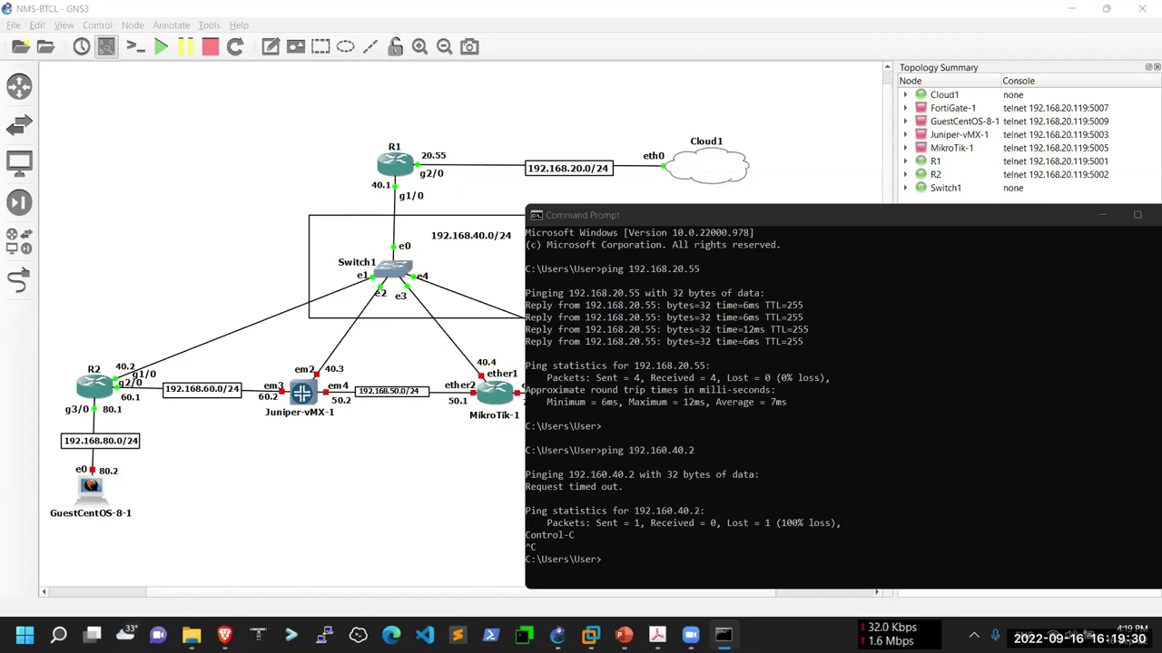
Step: Repeat the ping to 192.160.40.2 and close the Command Prompt window
left_click(911, 484)
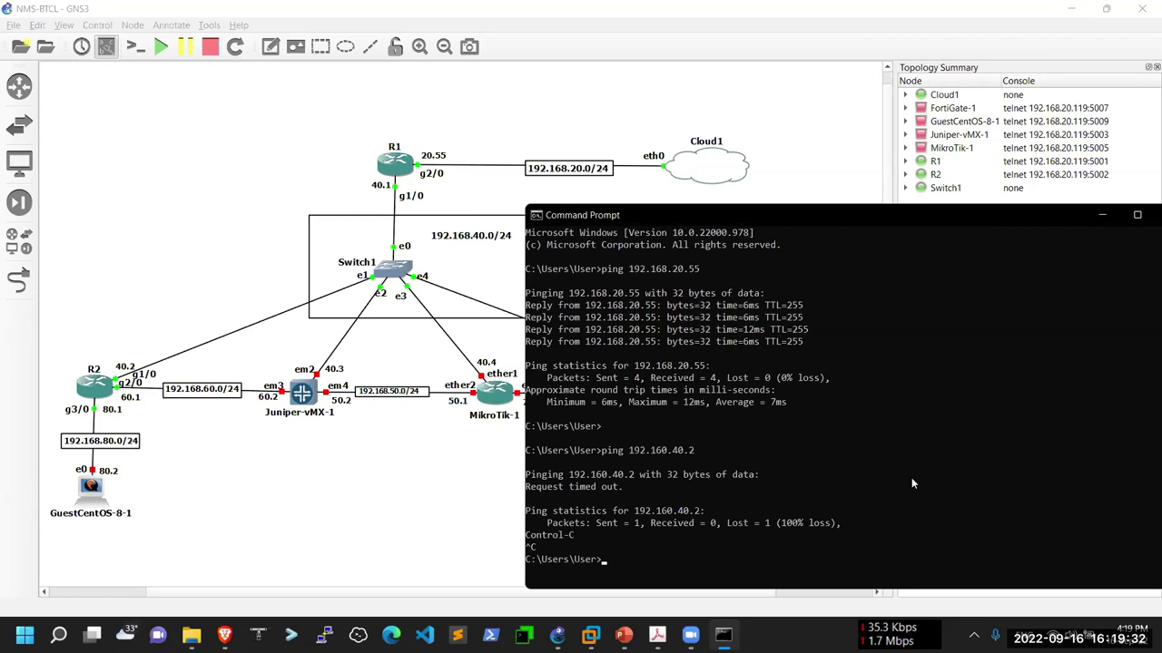
key("Up")
key("Return")
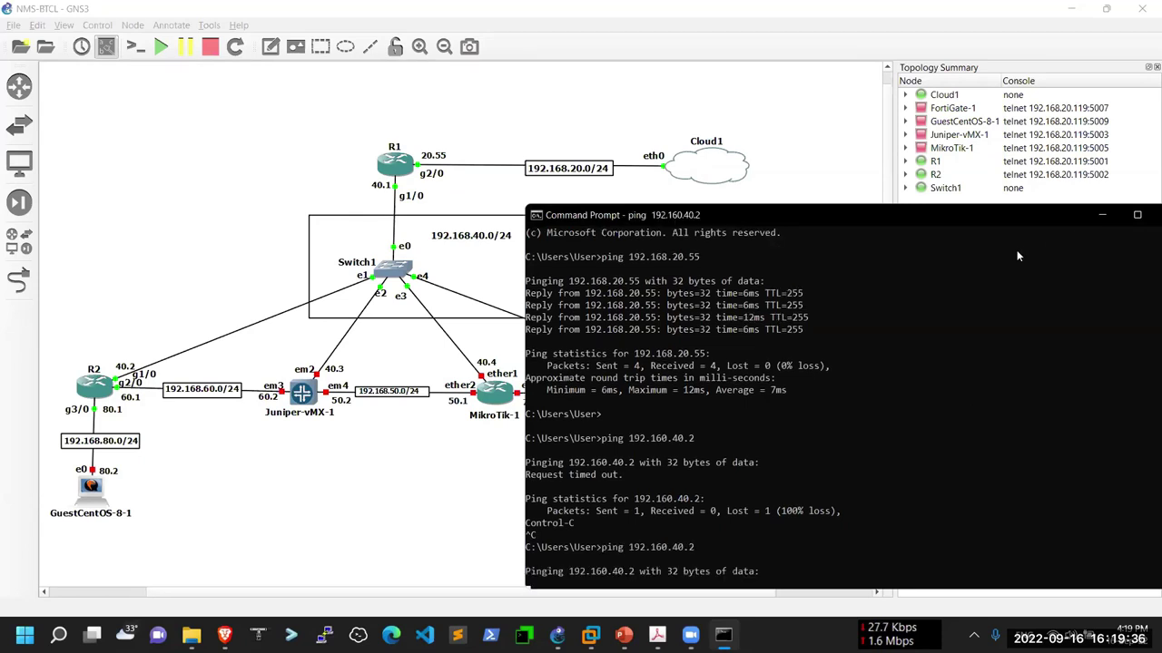
left_click_drag(990, 217, 877, 254)
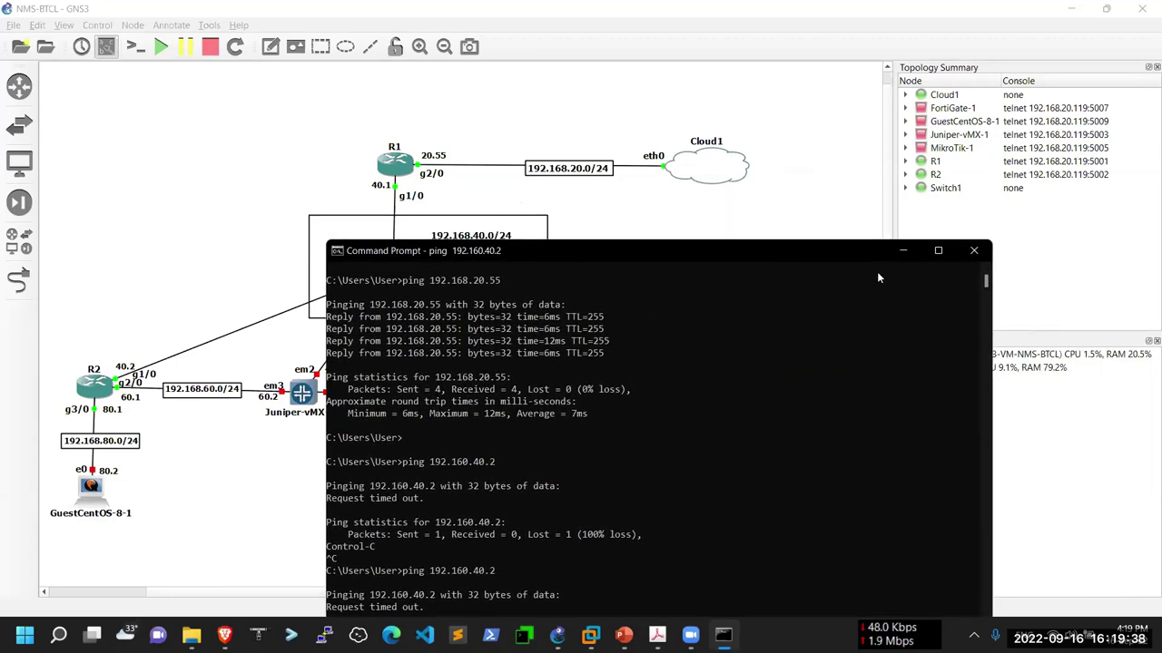
left_click(974, 250)
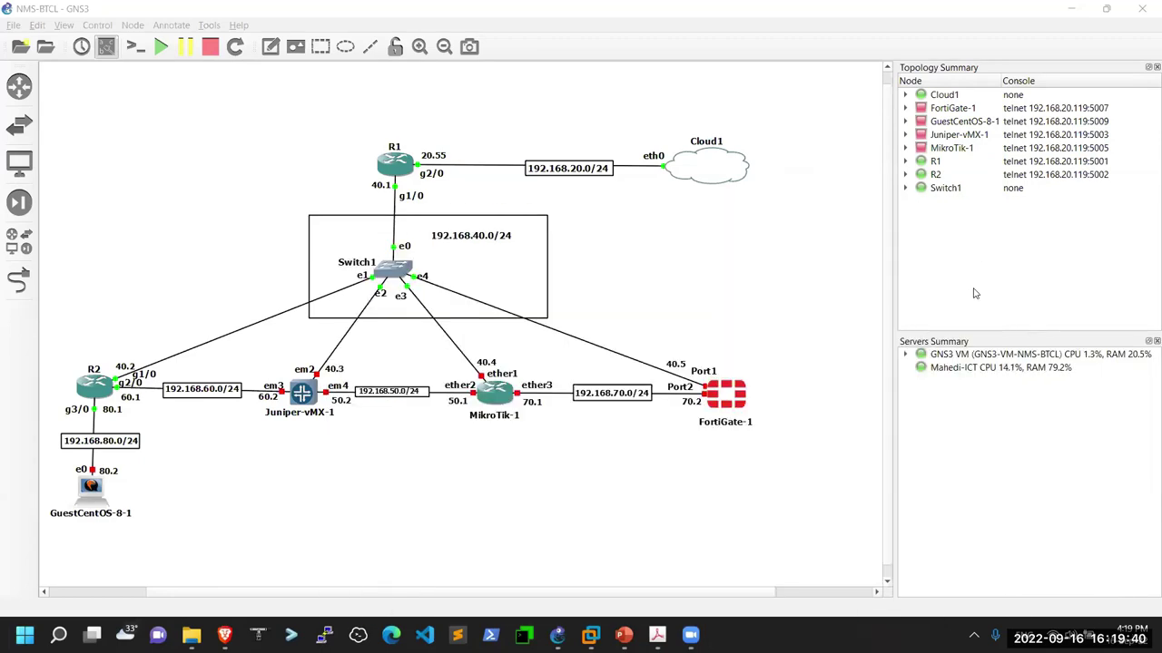
Step: Open a Command Prompt as administrator and move its window clear of R1, R2 and the link to Cloud1
key("super")
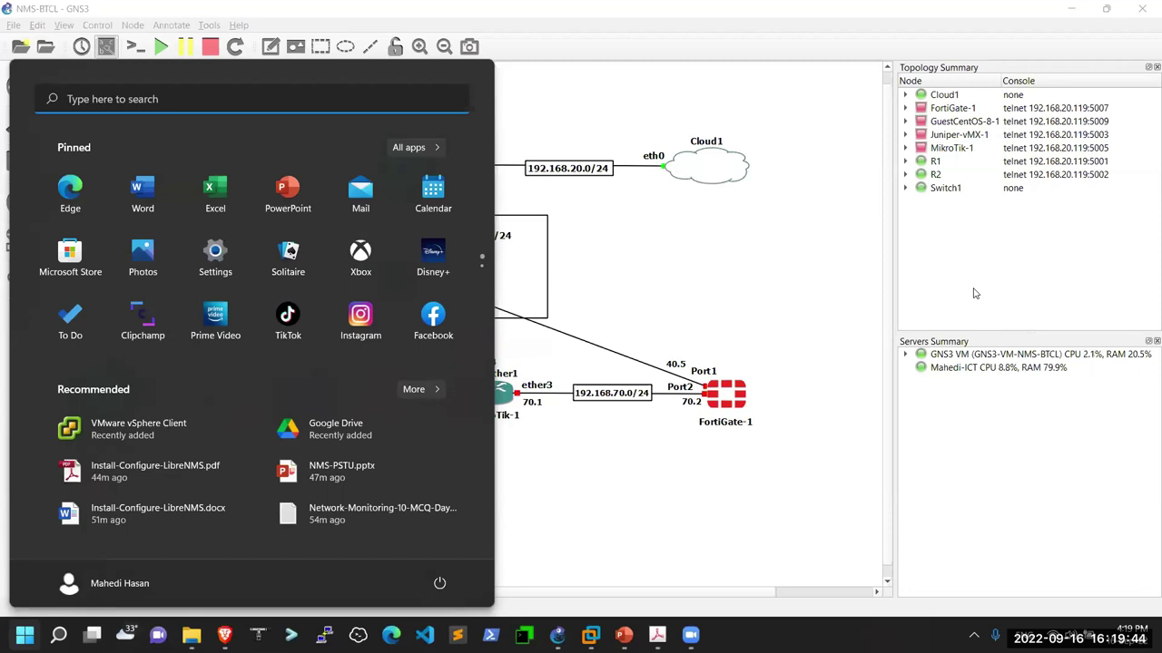
type("cmd")
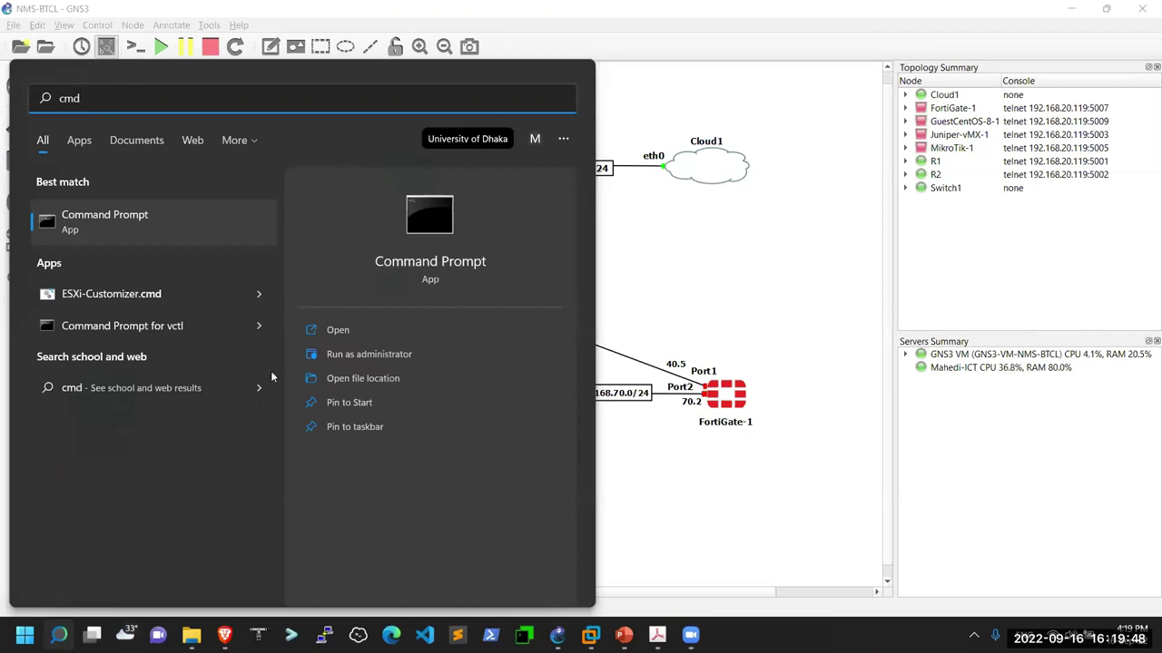
left_click(367, 355)
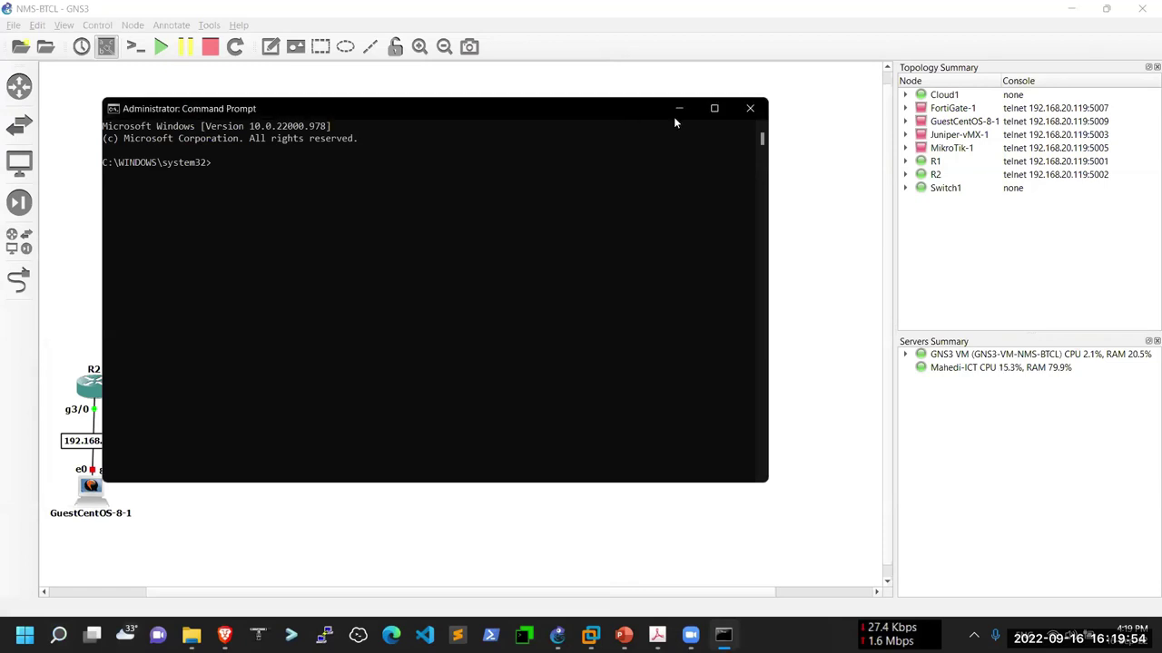
left_click_drag(673, 116, 1040, 163)
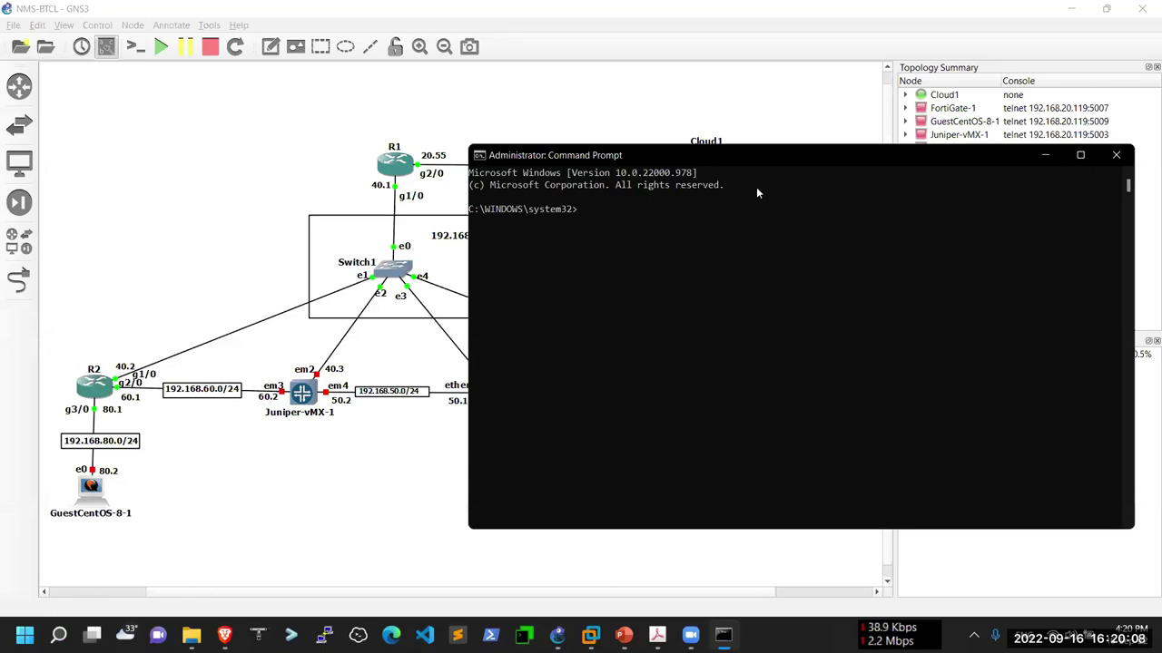
left_click_drag(745, 159, 725, 209)
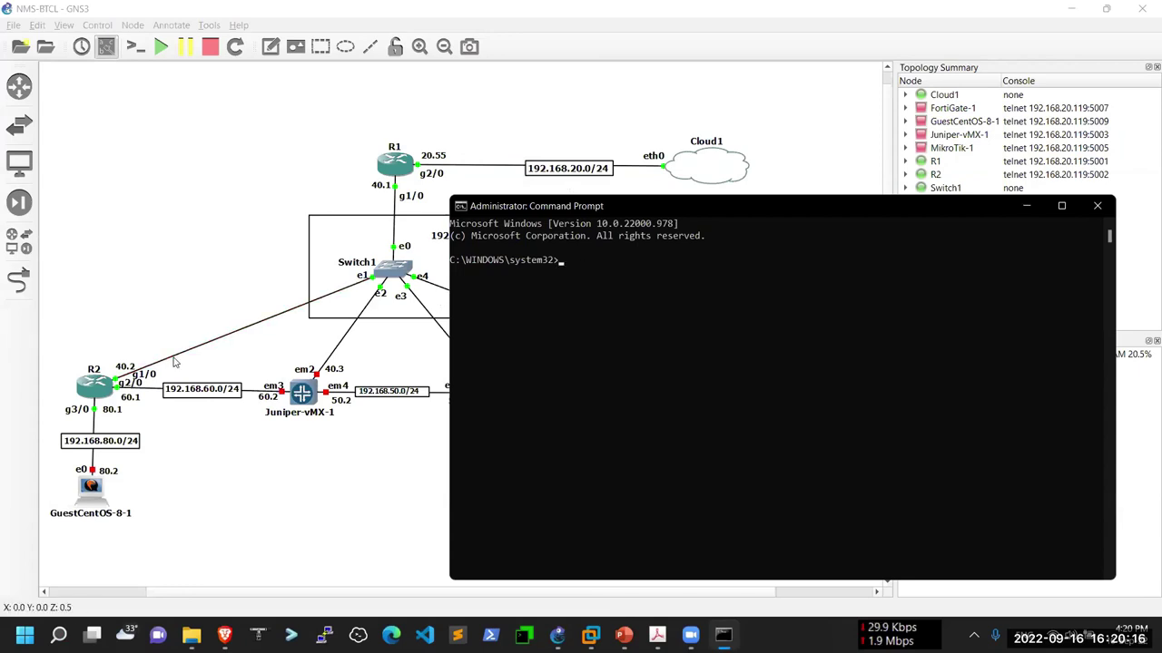
Step: Ping R1's g2/0 address 192.168.20.55 from the administrator Command Prompt and interrupt the ping
left_click_drag(655, 209, 685, 283)
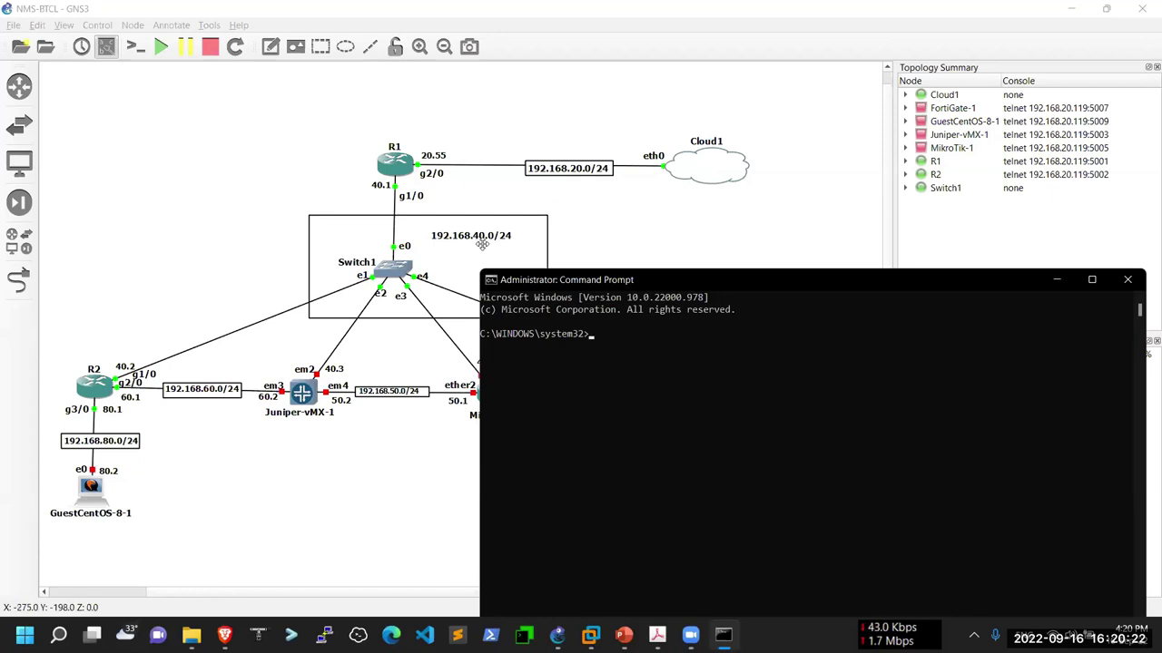
type("ping")
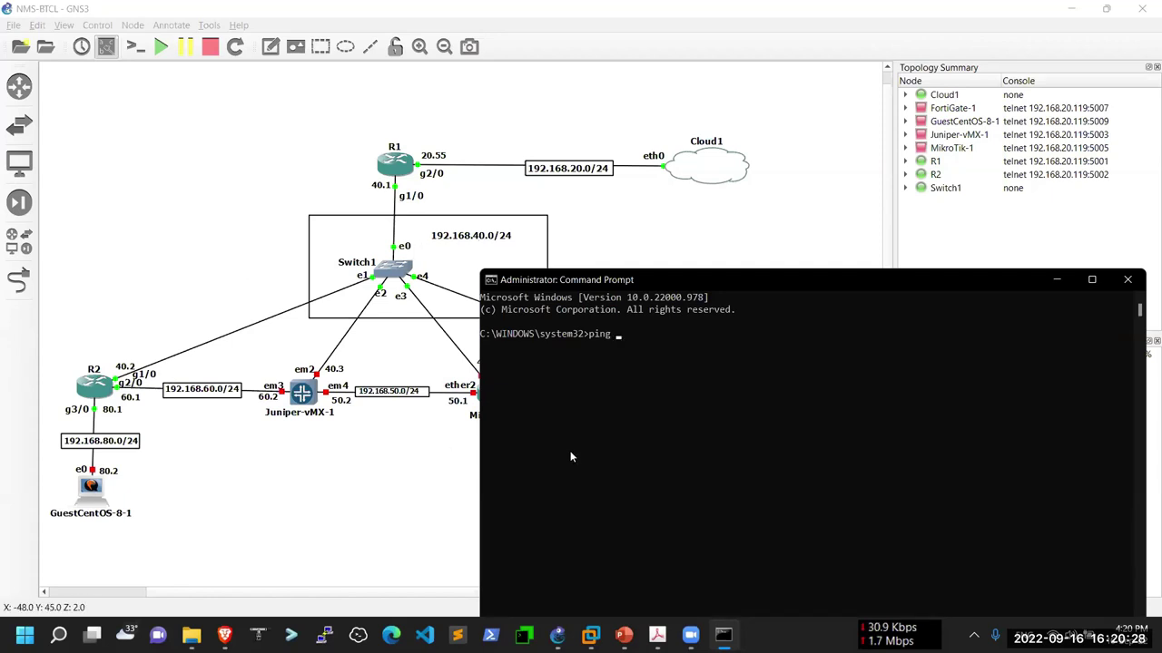
type("192.")
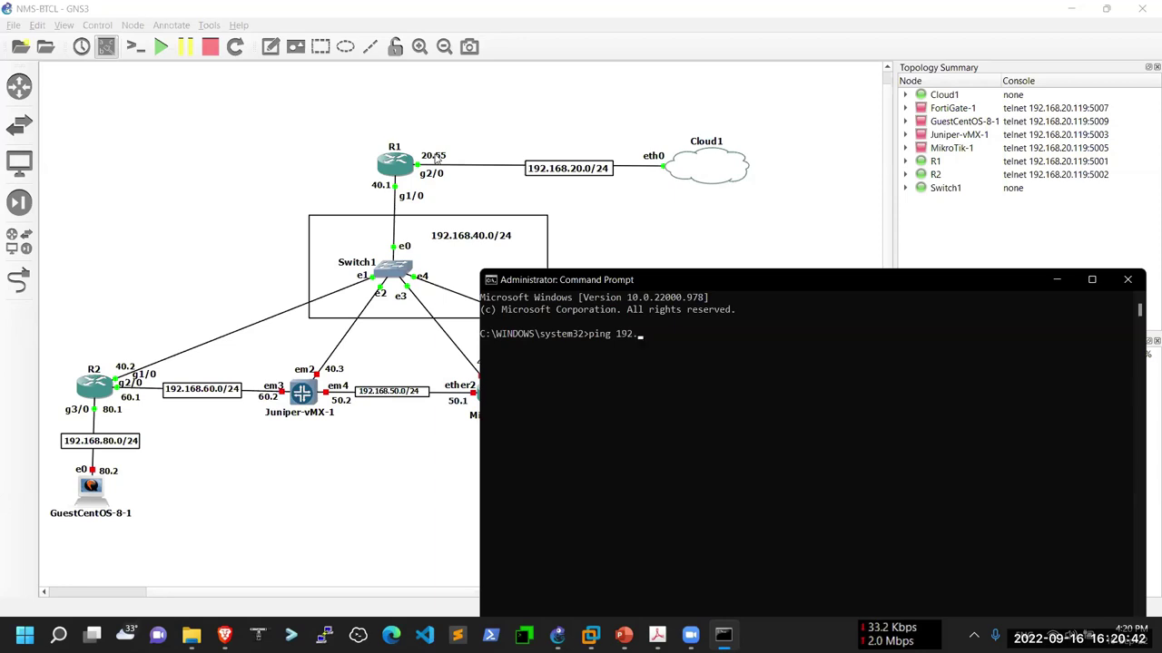
type("168.20.55")
key("Return")
key("ctrl+c")
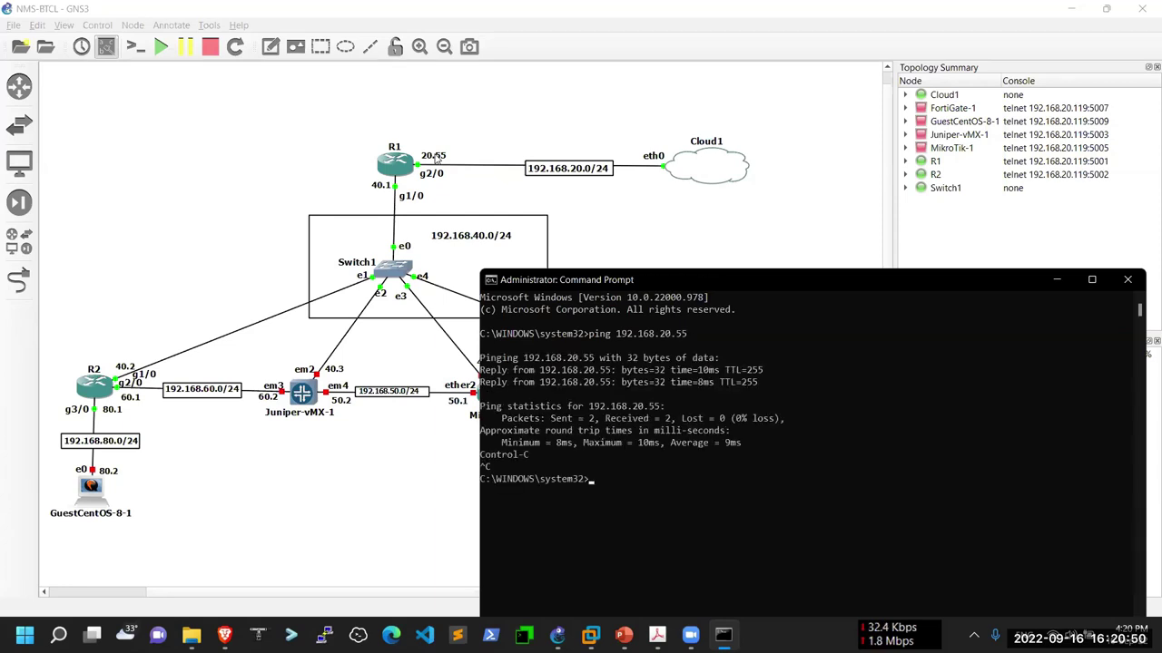
Step: List the full network configuration of all Windows adapters with ipconfig /all
type("ipcondd")
key("BackSpace")
key("BackSpace")
type("fig /all")
key("Return")
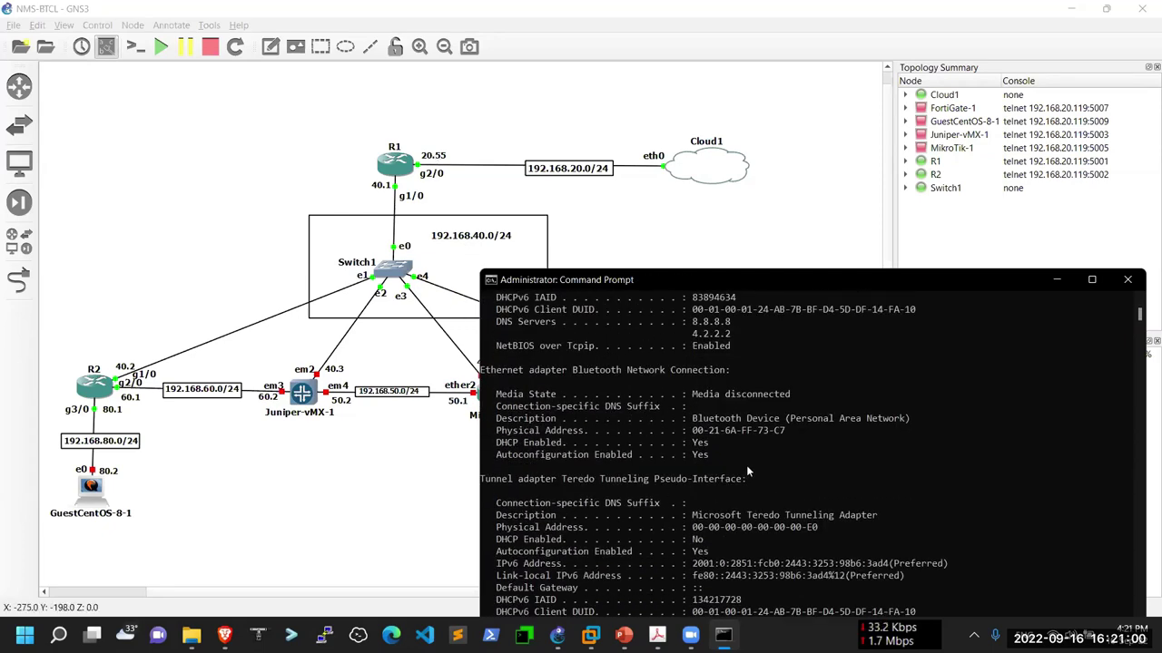
Step: Find and copy the IPv4 address of the VMware VMnet1 adapter in the ipconfig output, and clear the screen with cls
scroll(746, 464, "up", 3)
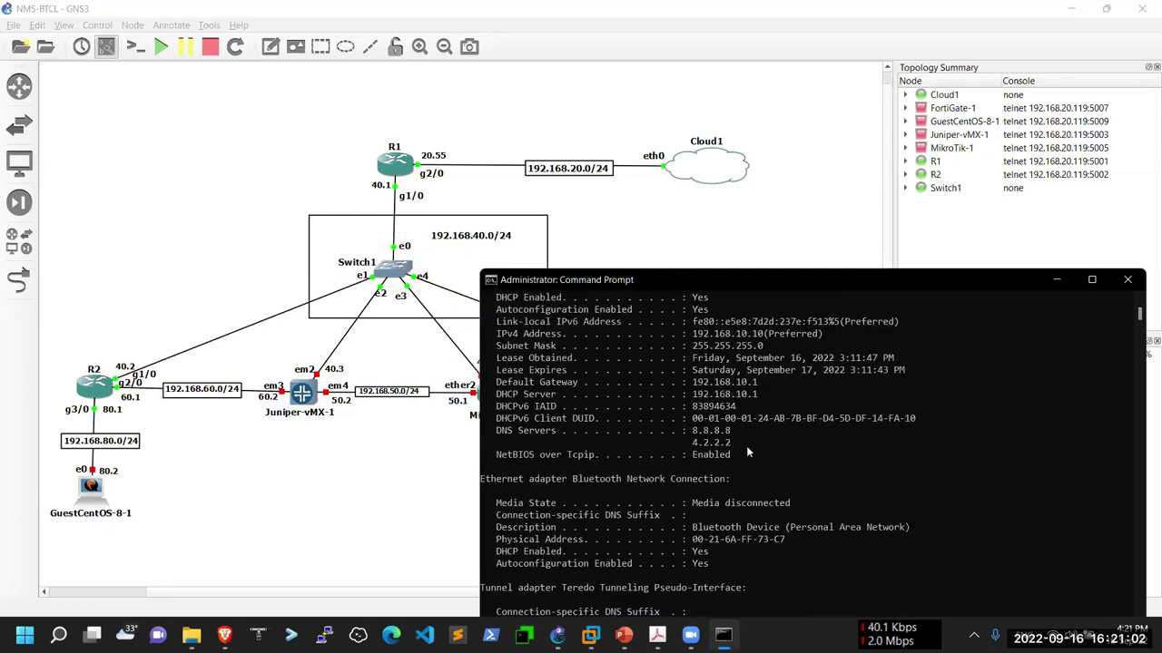
scroll(737, 455, "down", 1)
scroll(737, 456, "down", 5)
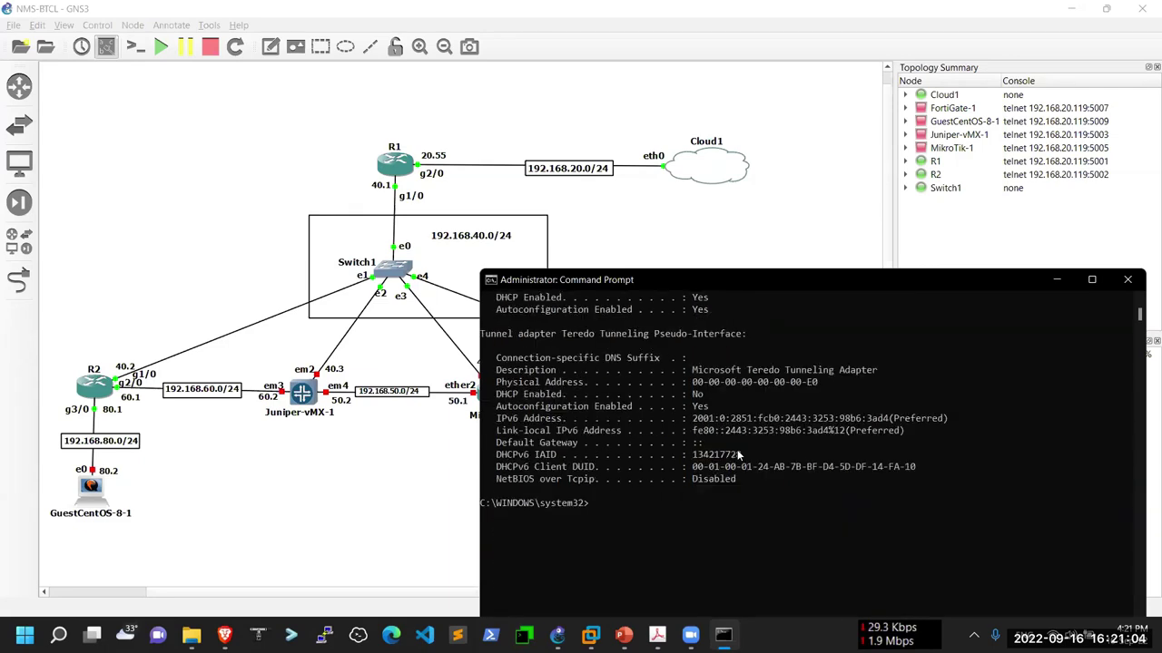
scroll(738, 455, "up", 12)
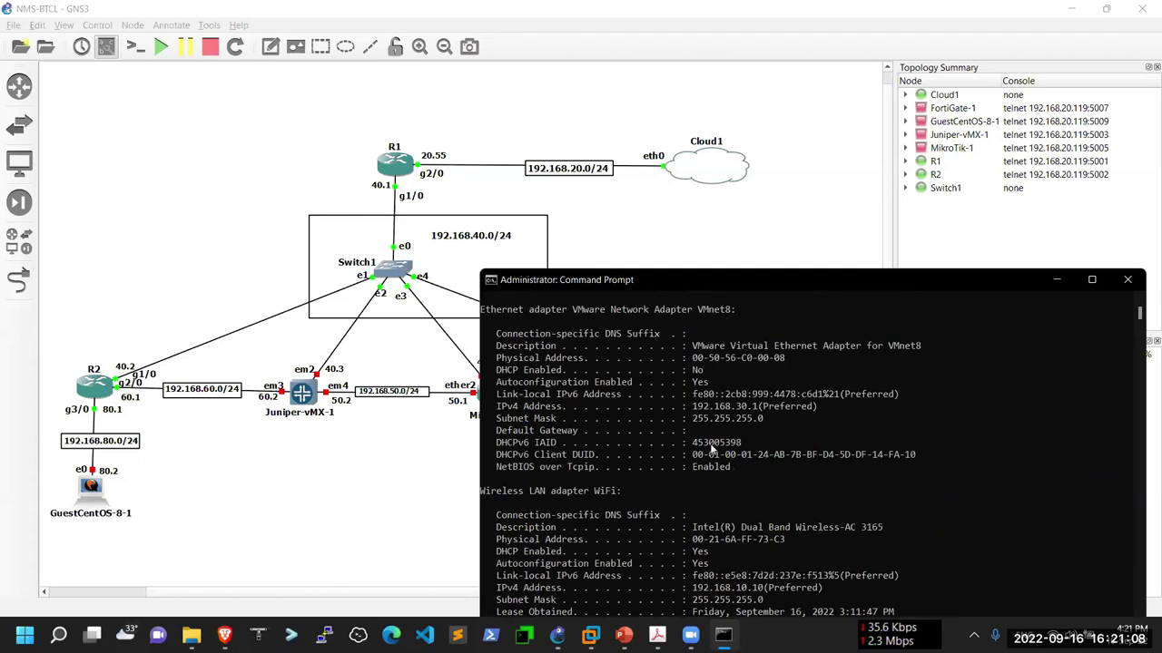
scroll(711, 450, "up", 4)
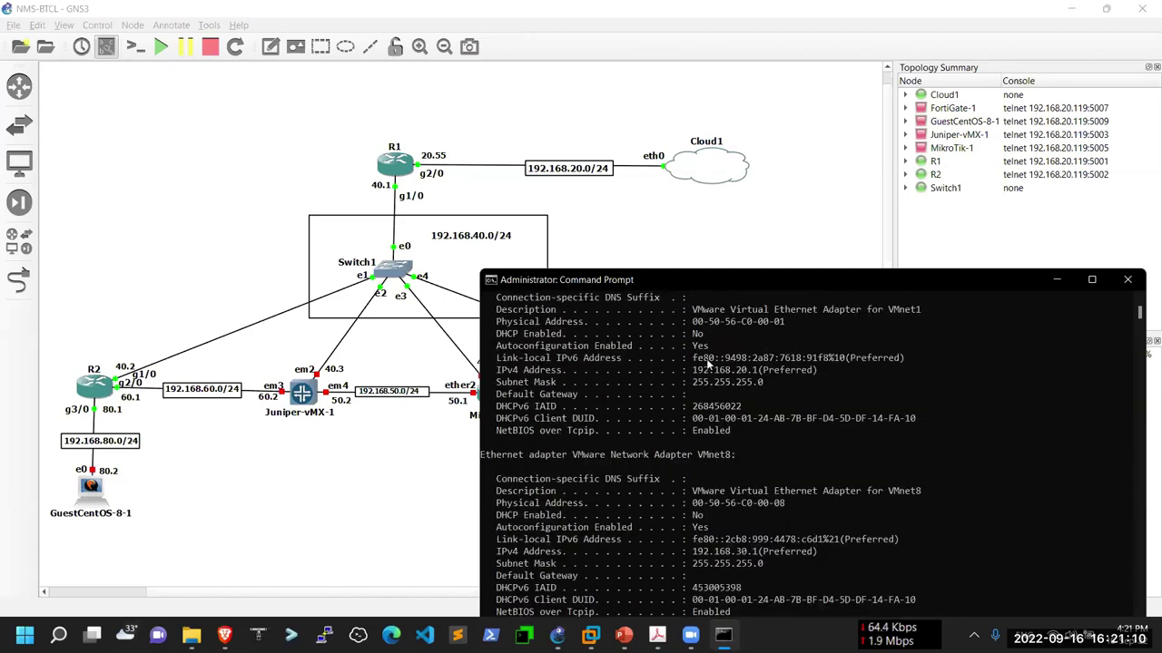
left_click_drag(695, 373, 757, 382)
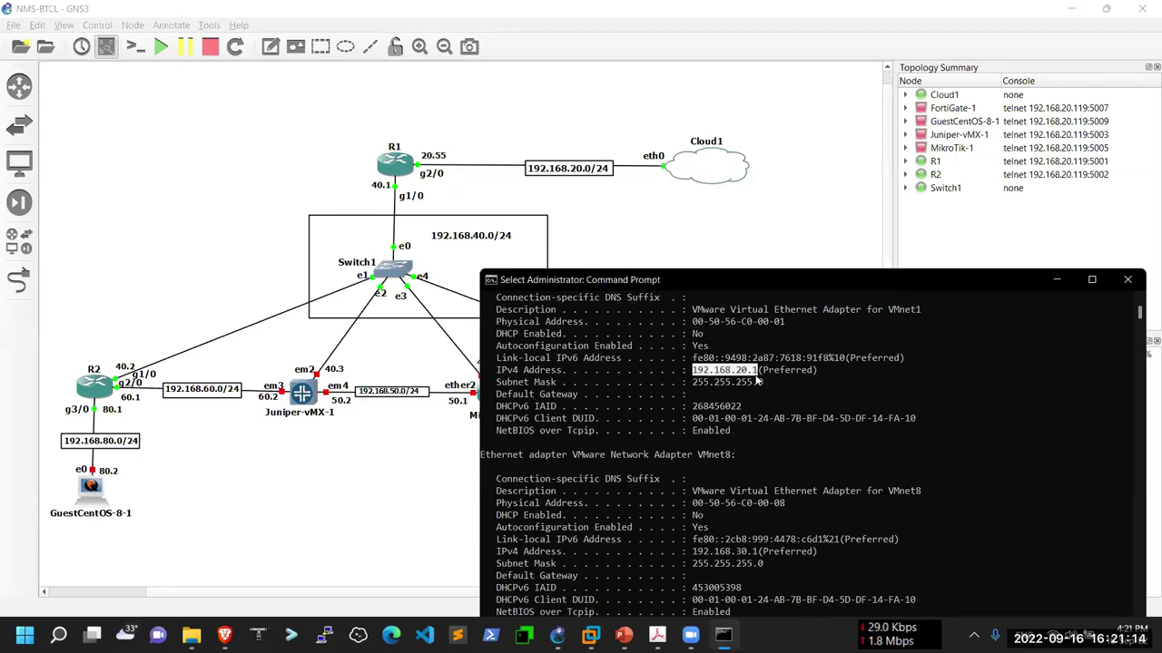
key("ctrl+c")
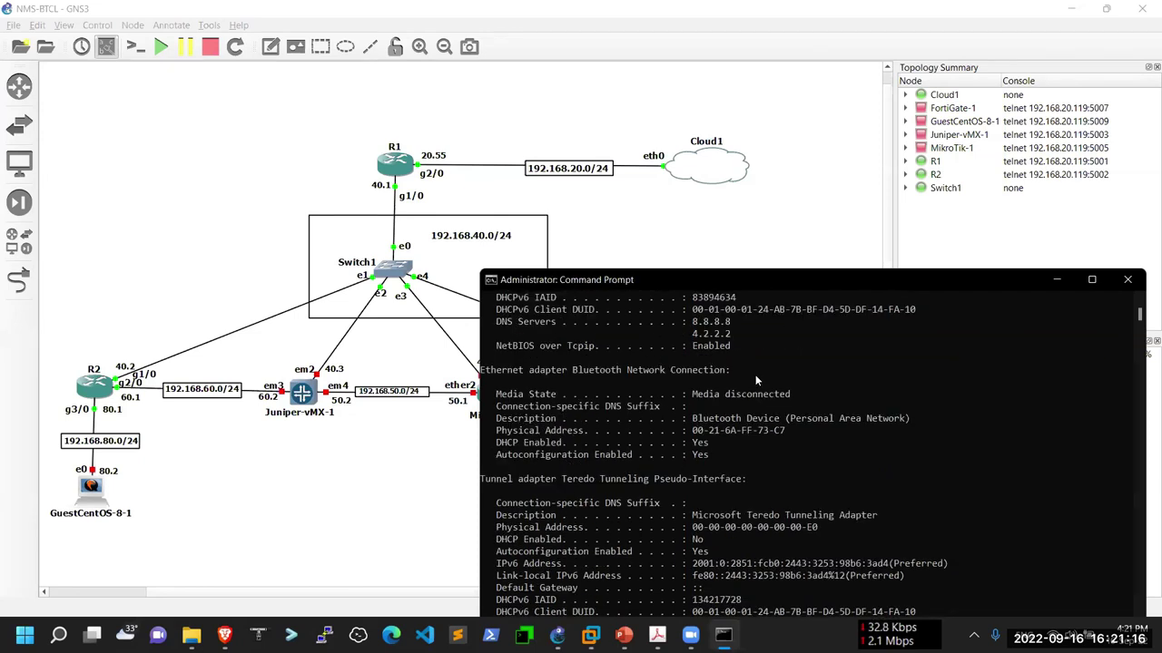
type("cls")
key("Return")
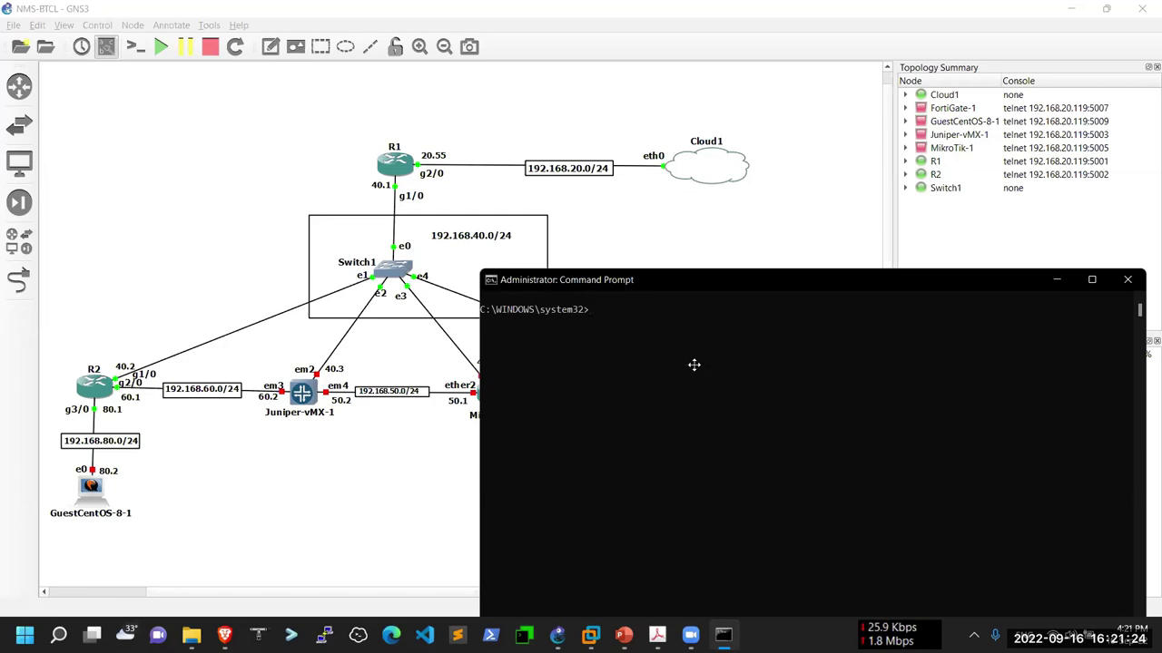
Step: Open static-route.txt from the 2022 folder and select the route command in its Static Route From Windows section
left_click(189, 635)
left_click(177, 363)
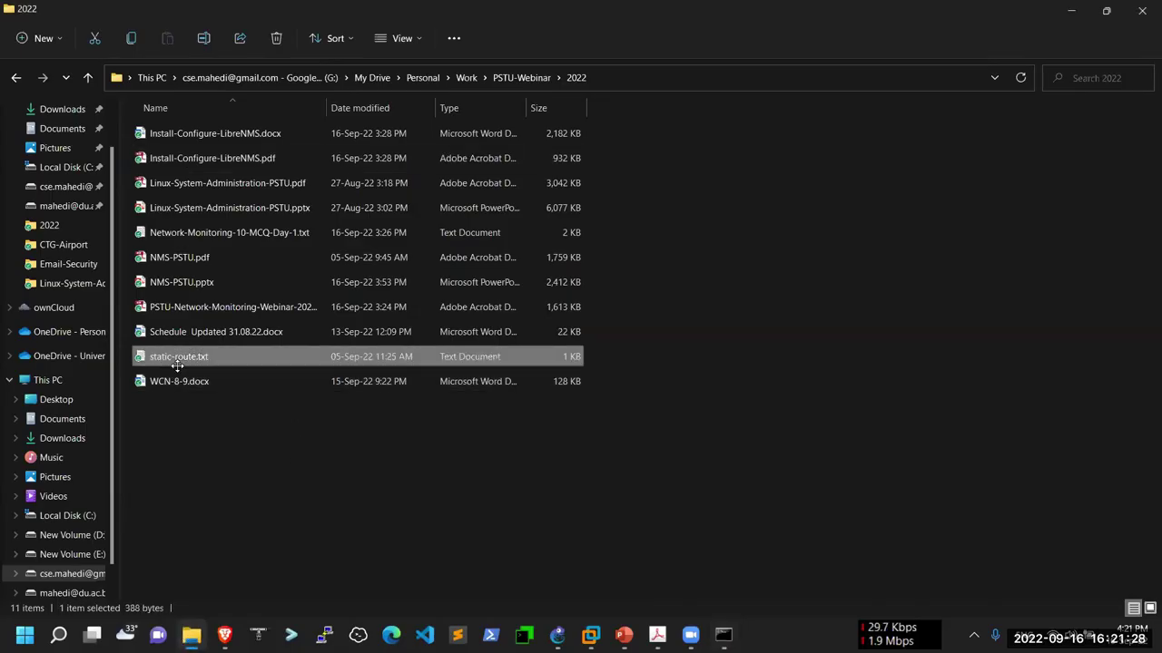
double_click(178, 355)
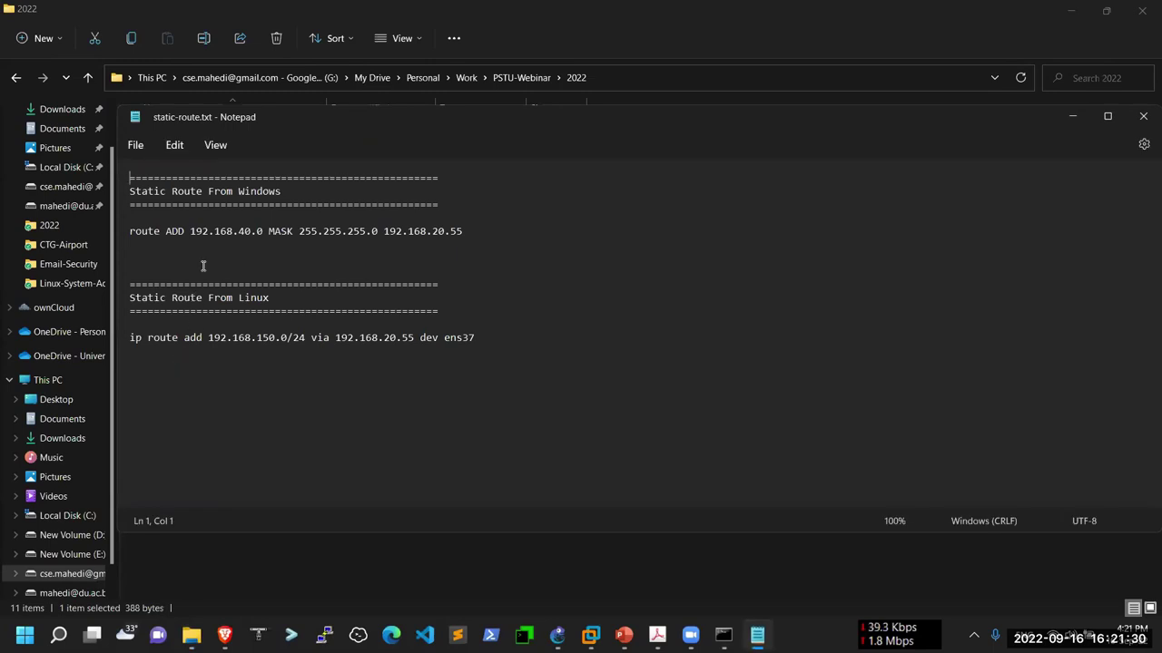
triple_click(132, 233)
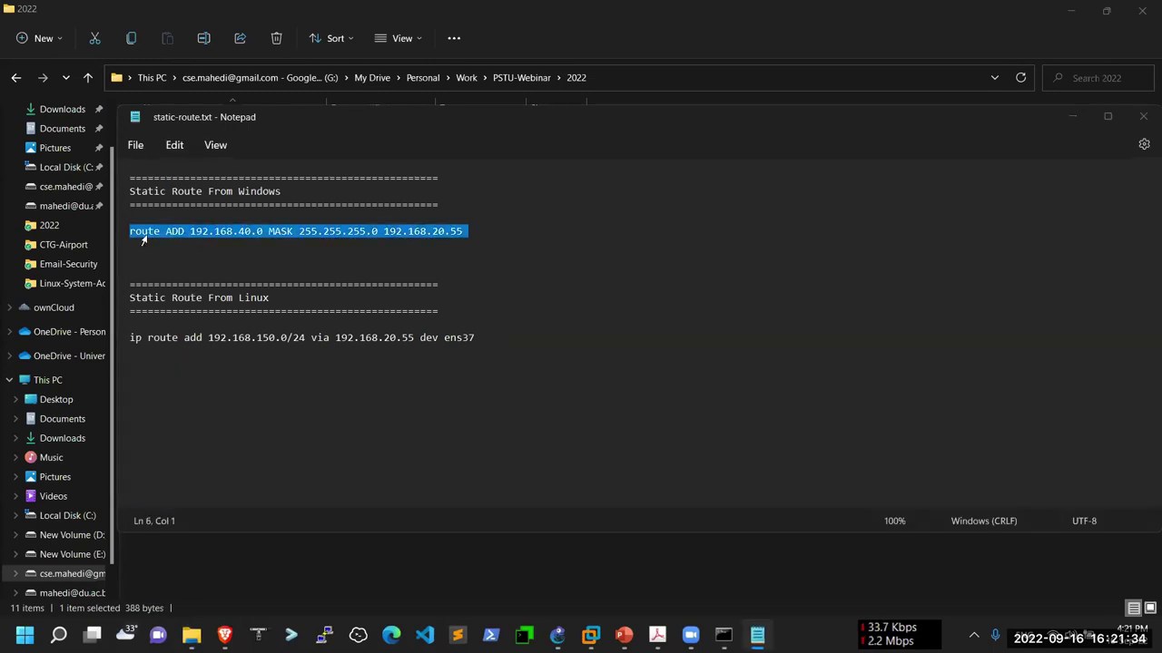
Step: In the administrator Command Prompt, run route ADD 192.168.40.0 MASK 255.255.255.0 192.168.20.55
key("alt+Tab")
key("alt+Tab")
key("Tab")
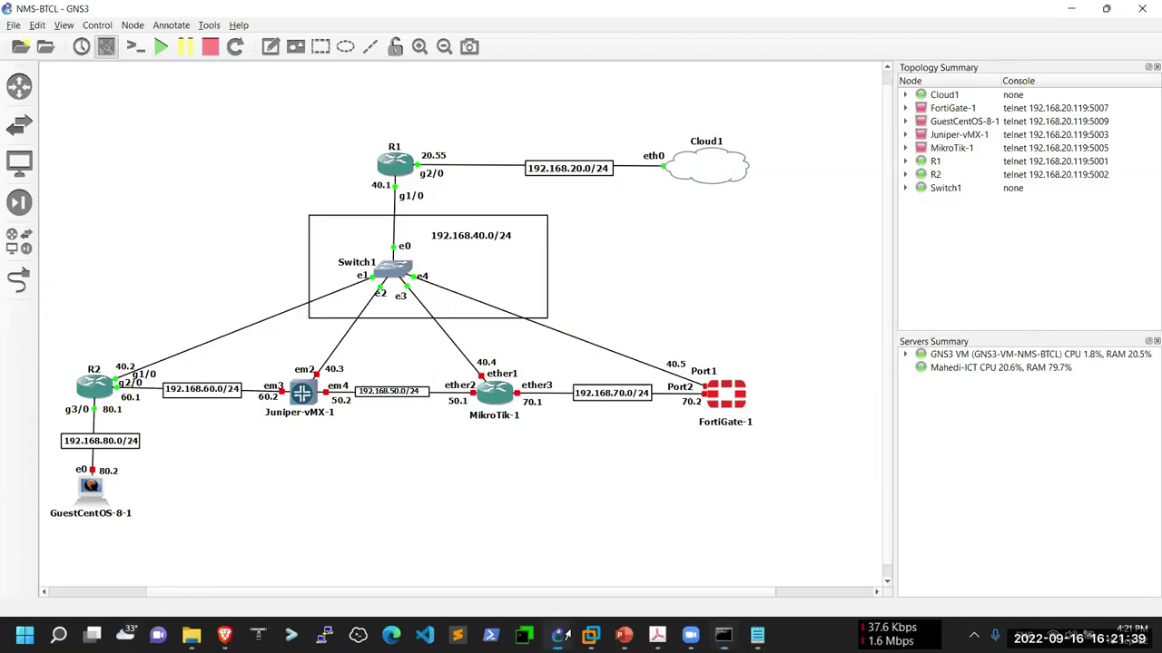
left_click(558, 635)
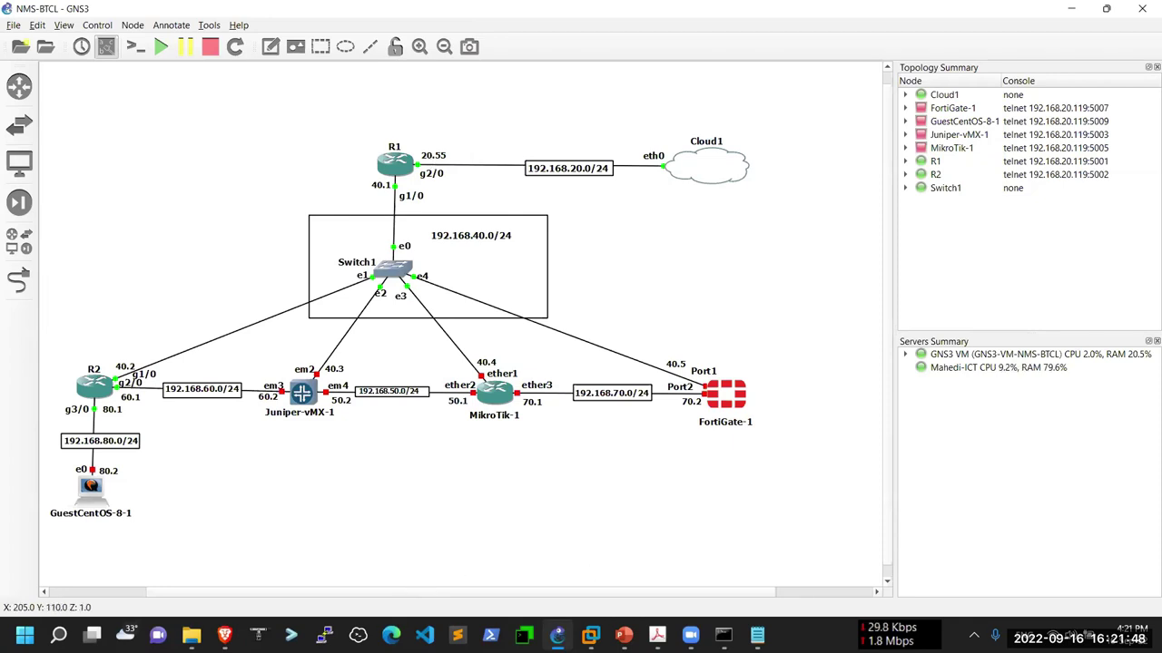
key("alt+Tab")
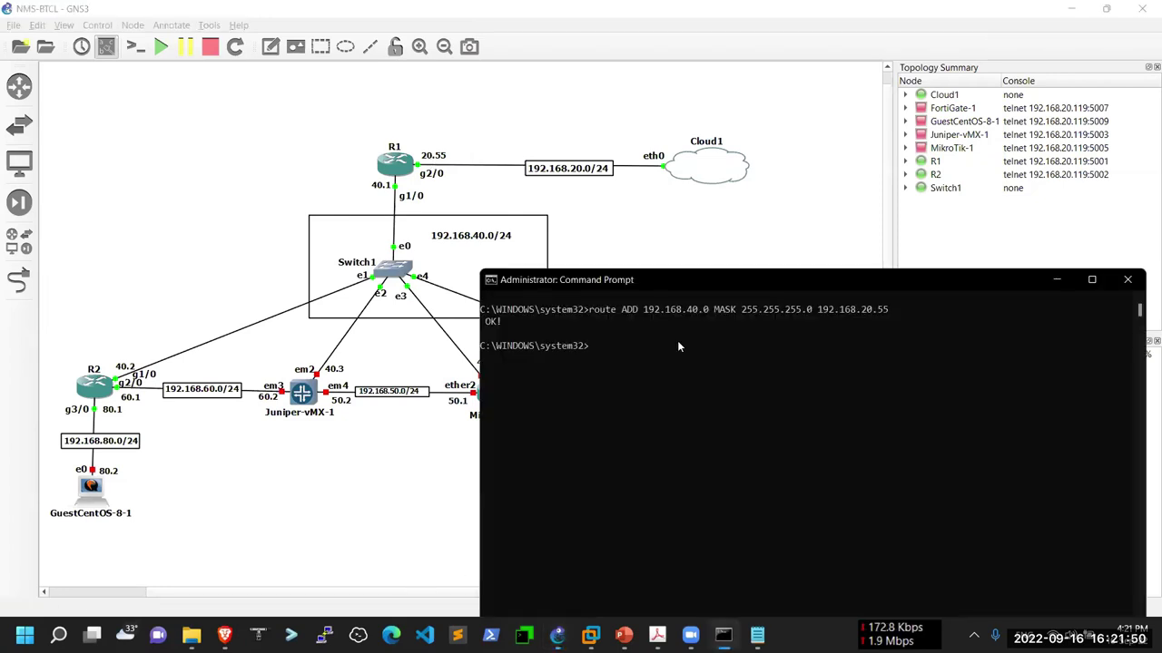
key("Up")
key("Escape")
key("Up")
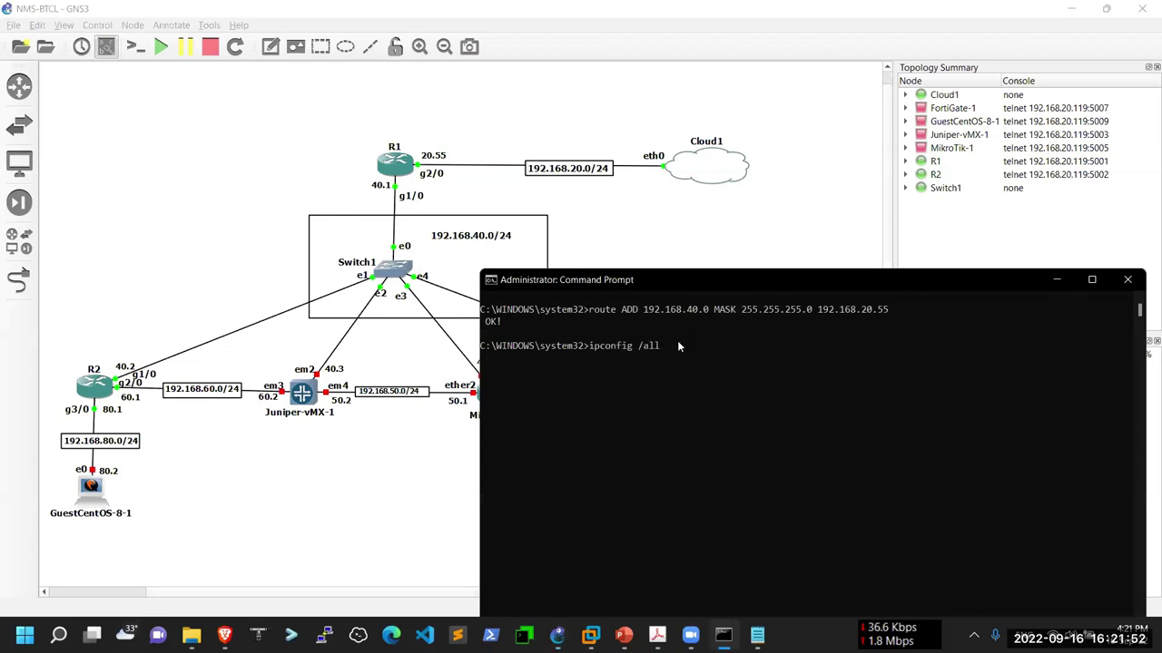
key("Down")
key("BackSpace")
key("BackSpace")
key("BackSpace")
key("BackSpace")
key("BackSpace")
key("BackSpace")
key("BackSpace")
key("BackSpace")
key("BackSpace")
key("BackSpace")
key("BackSpace")
key("BackSpace")
key("BackSpace")
key("BackSpace")
key("BackSpace")
key("BackSpace")
key("BackSpace")
key("BackSpace")
key("BackSpace")
key("BackSpace")
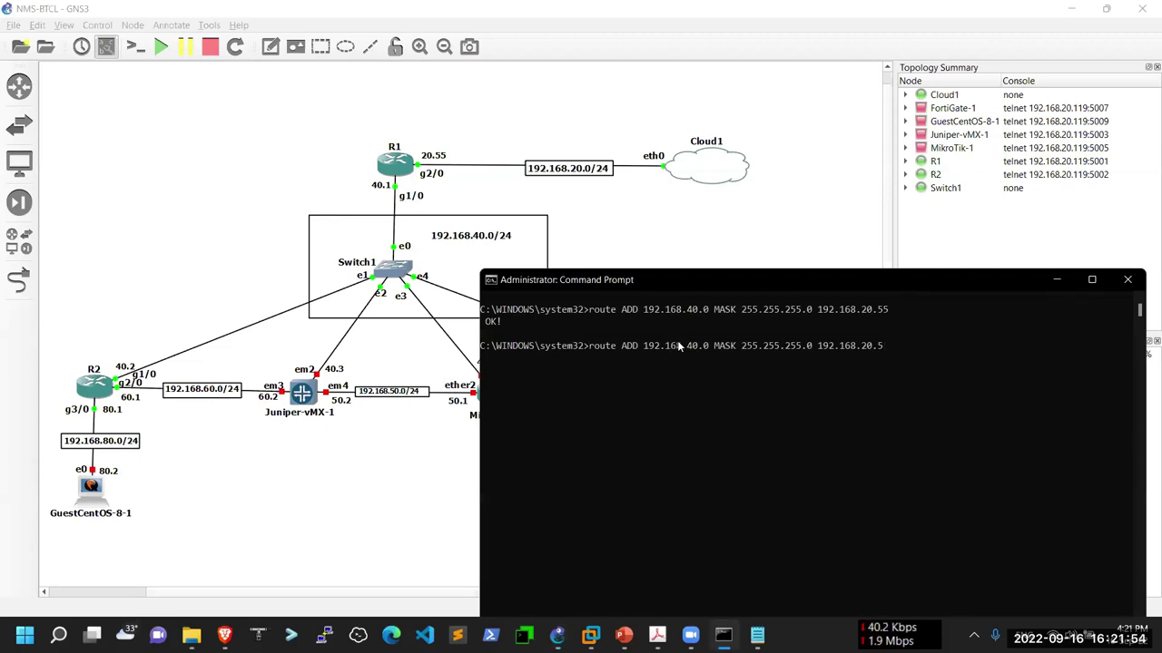
key("BackSpace")
key("BackSpace")
key("BackSpace")
key("BackSpace")
key("BackSpace")
key("BackSpace")
key("BackSpace")
key("BackSpace")
key("BackSpace")
key("BackSpace")
key("BackSpace")
key("BackSpace")
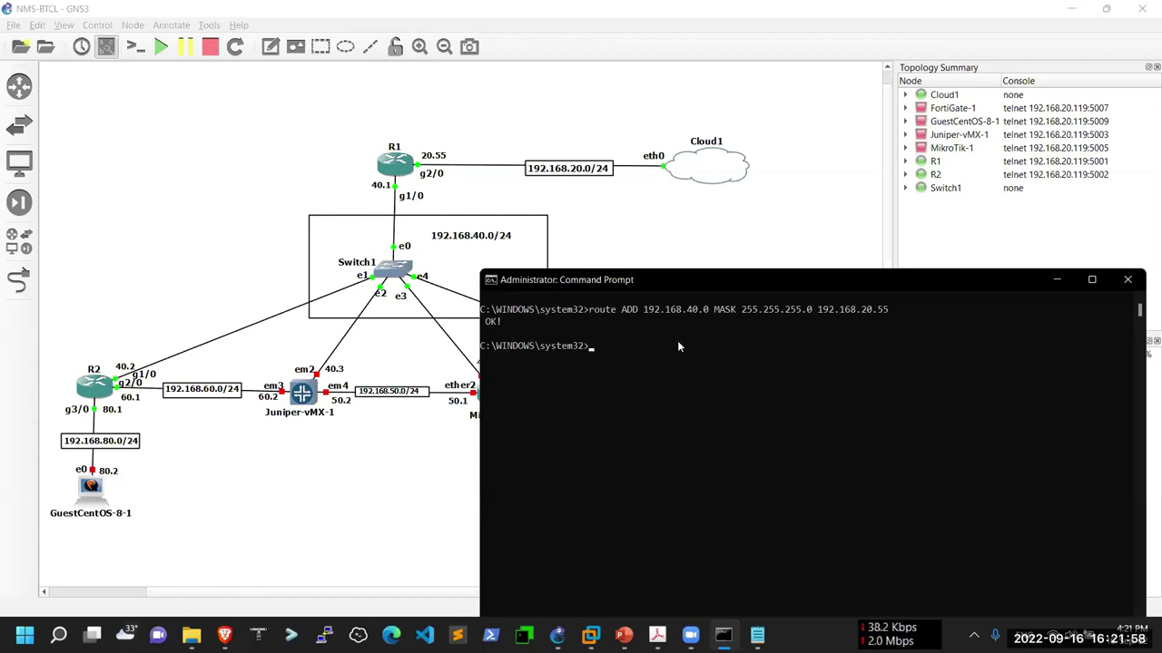
Step: Ping R2's g1/0 address 192.168.40.2 from the Command Prompt
type("ping 192")
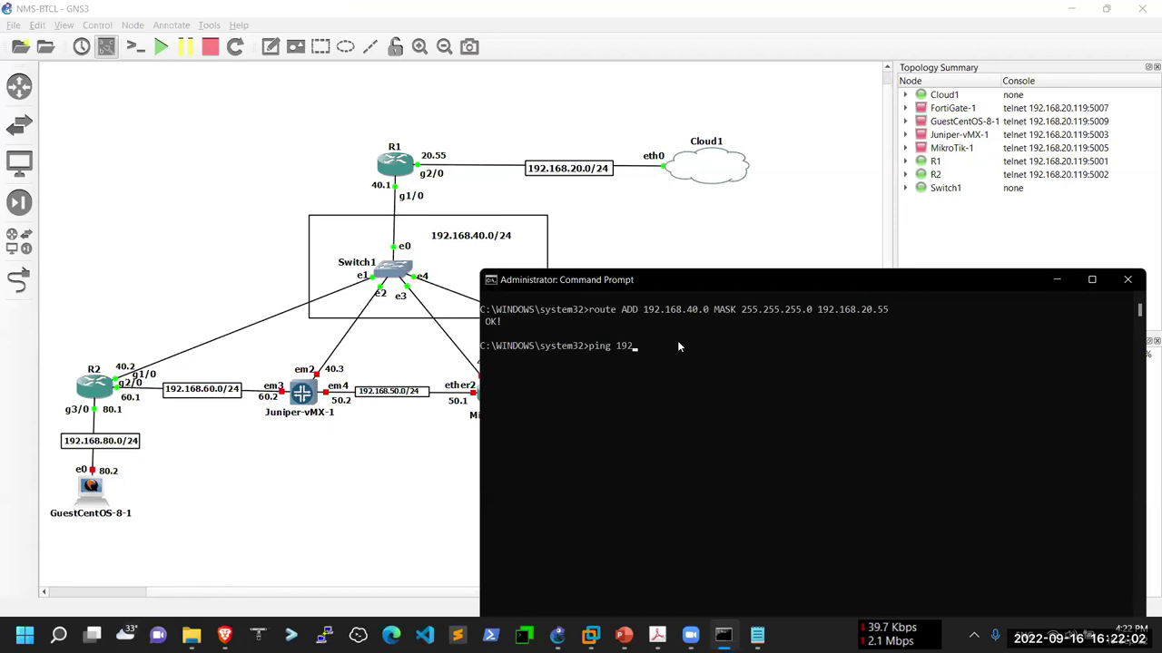
type(".168.")
type("40.")
type("2")
key("Return")
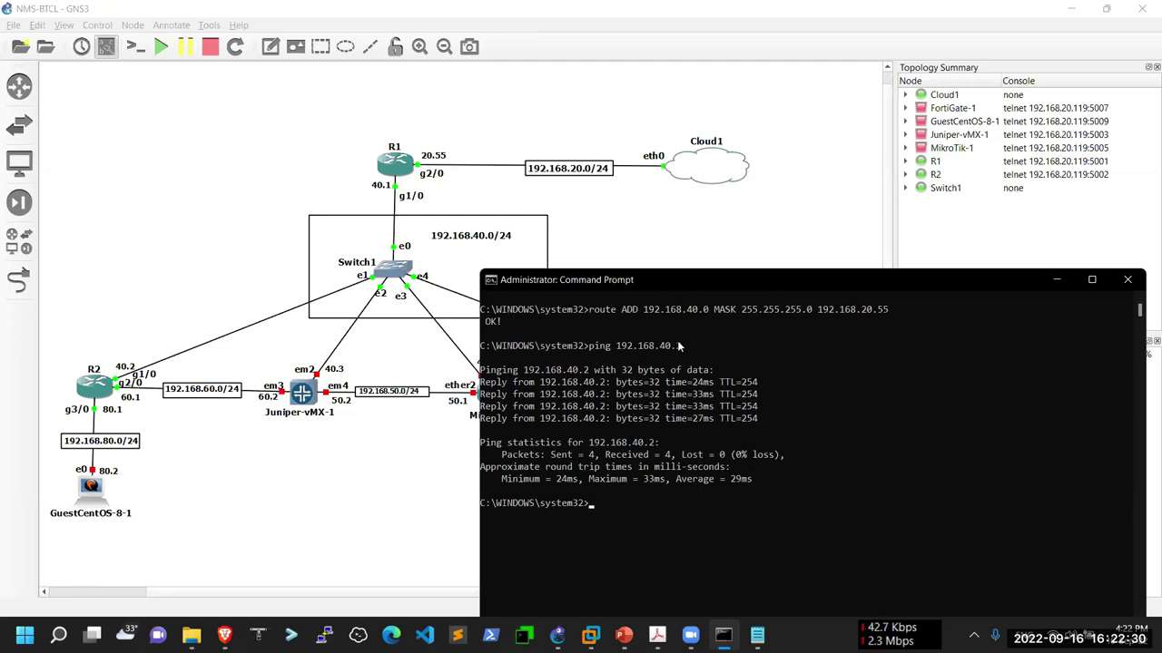
Step: Minimize the Command Prompt and start the Juniper-vMX-1 and MikroTik-1 nodes in the topology
left_click(1053, 281)
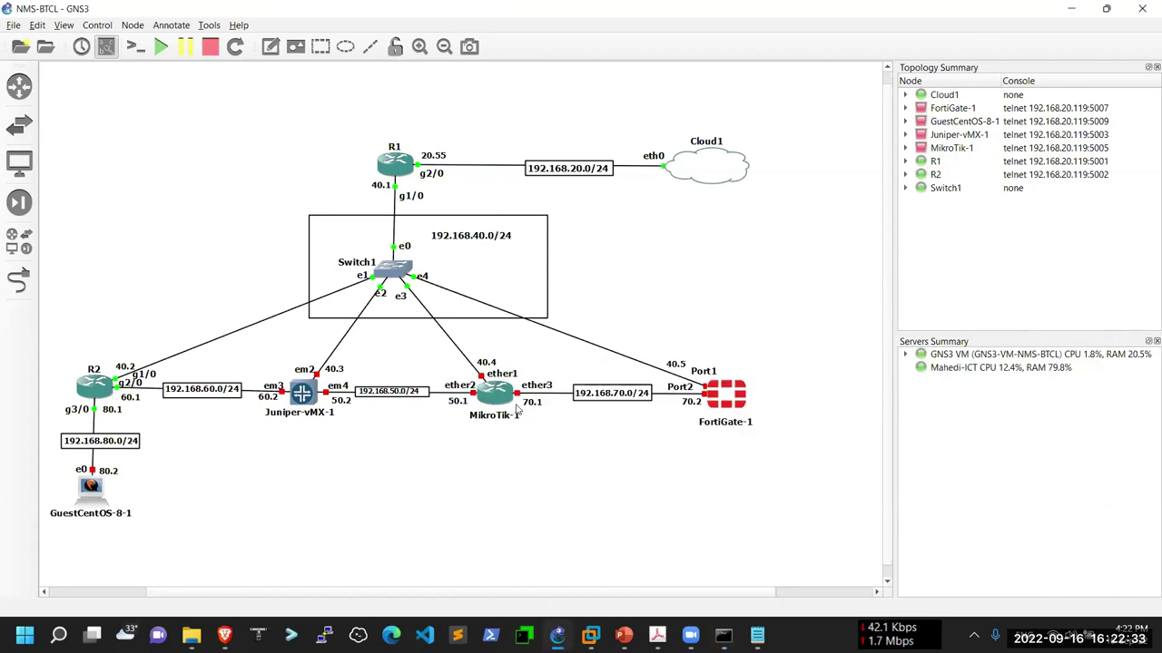
right_click(301, 405)
left_click(333, 153)
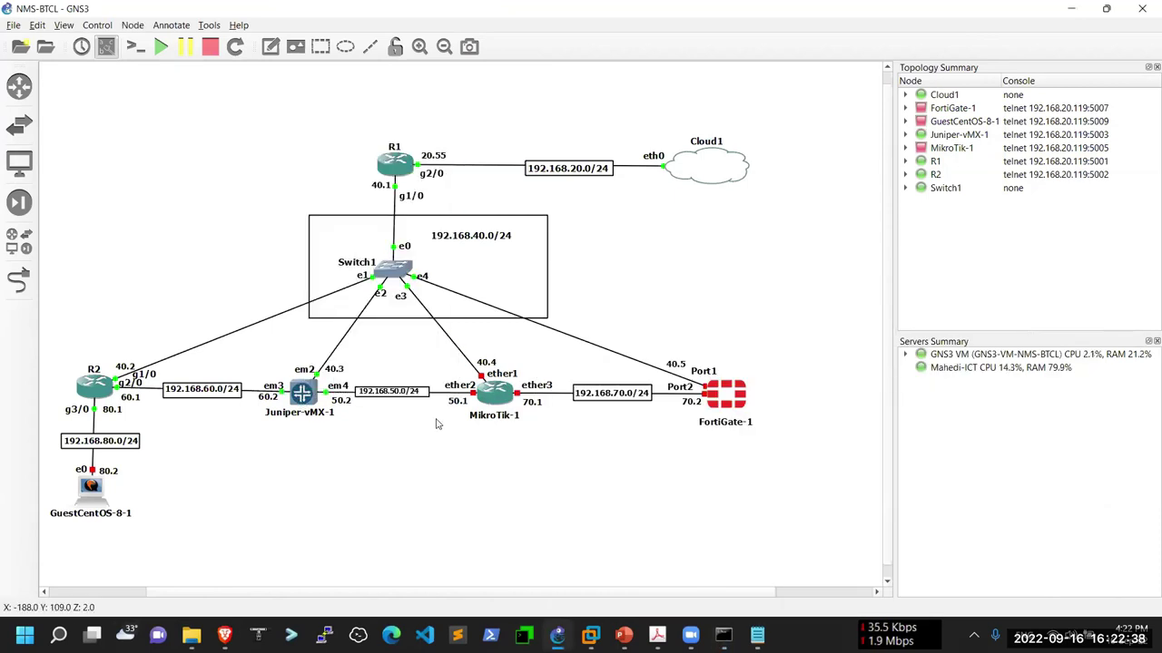
right_click(478, 386)
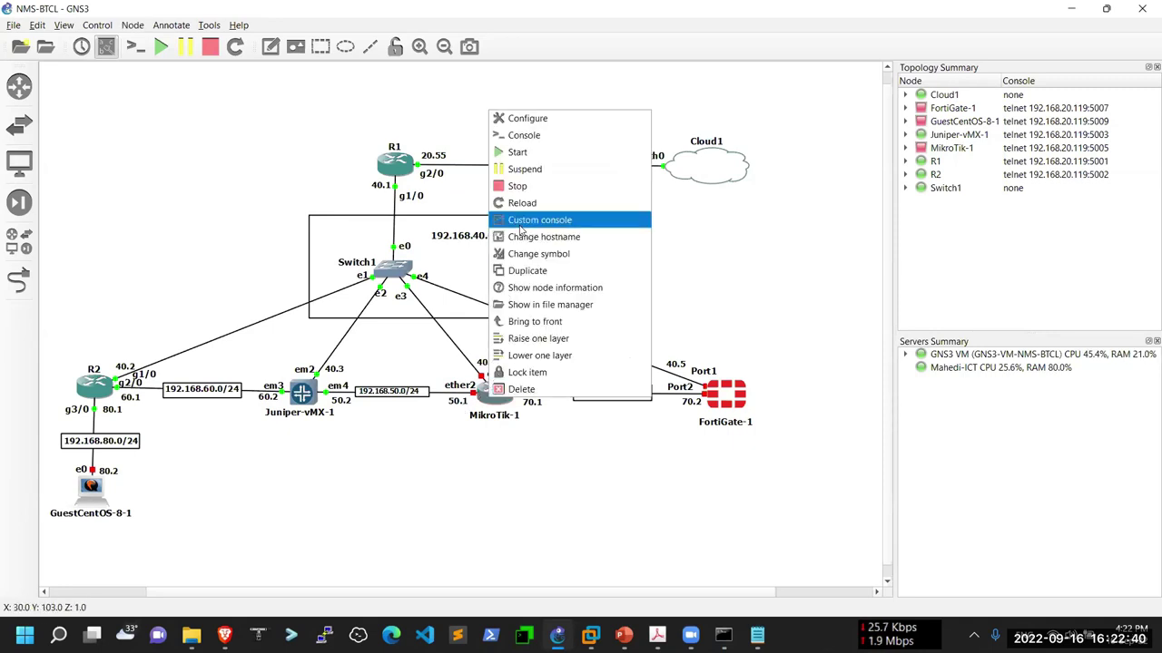
left_click(522, 155)
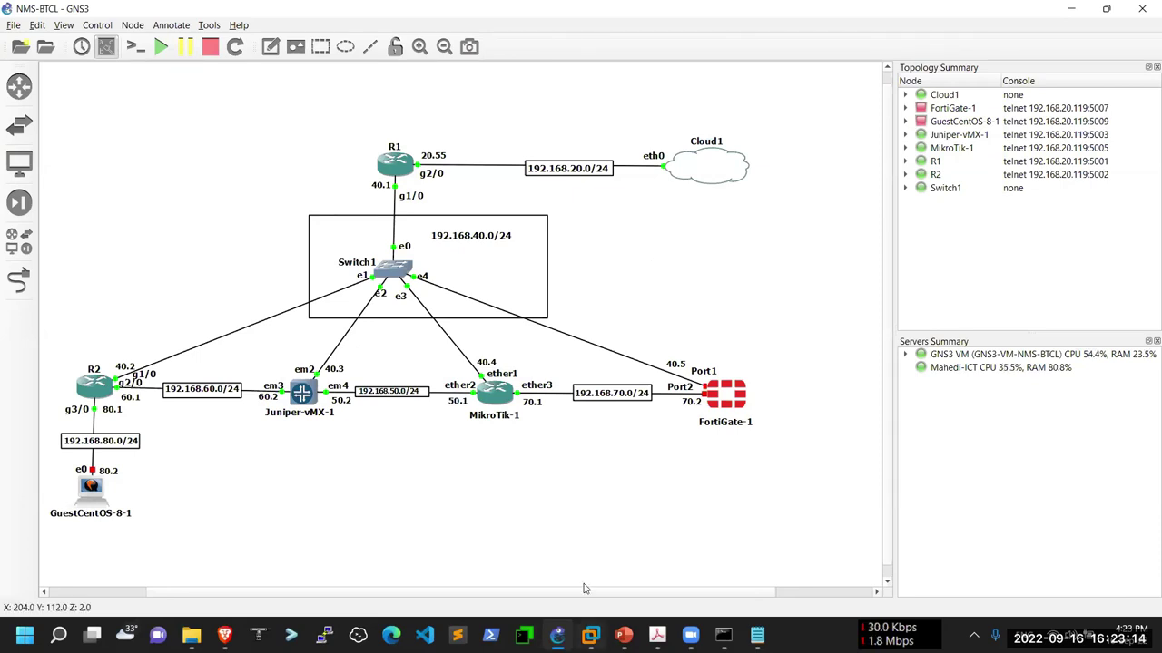
Step: Switch to the LibreNMS-AlmaLinux-8 virtual machine in VMware Workstation, reboot it from the AlmaLinux installer, and return to GNS3
left_click(590, 634)
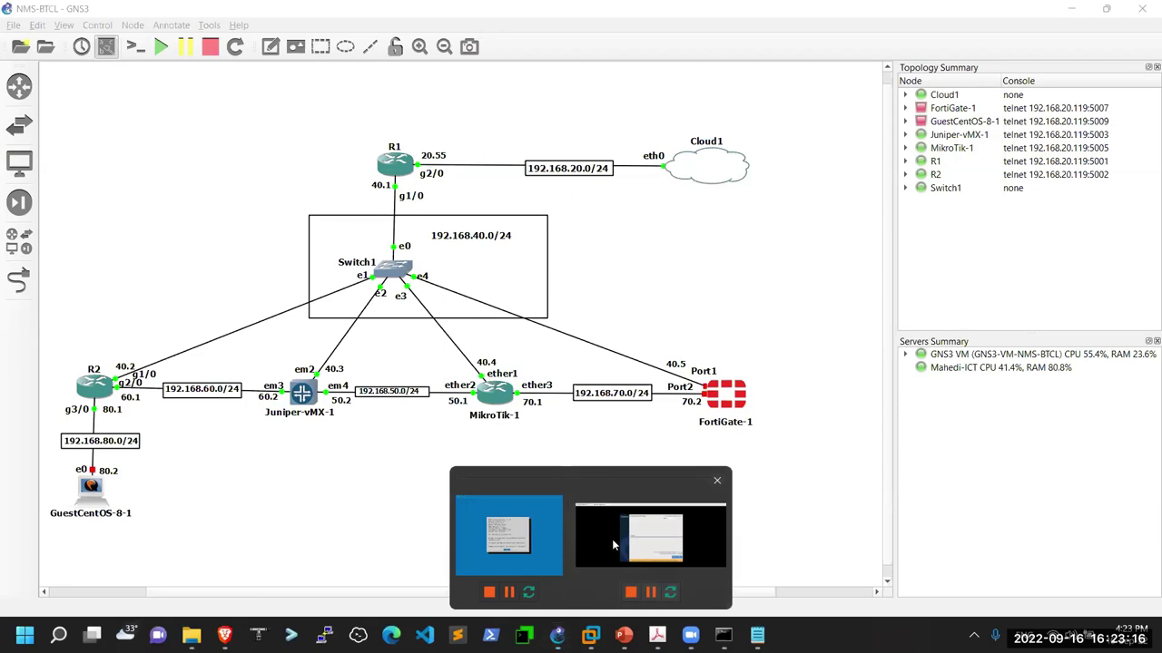
left_click(611, 539)
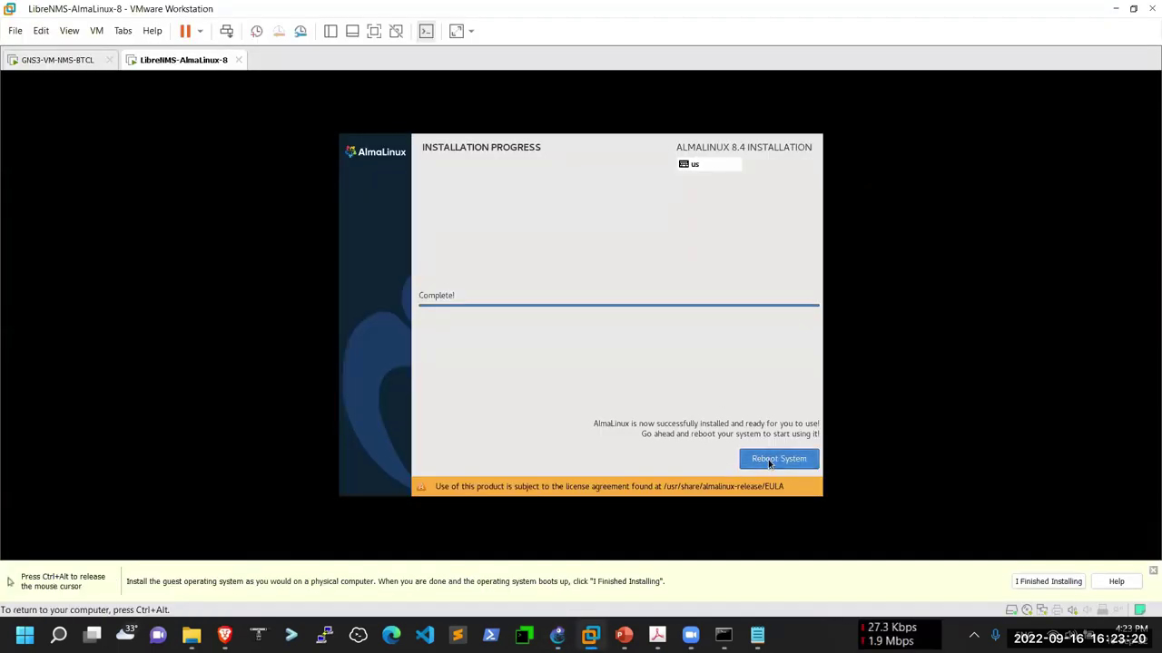
left_click(767, 460)
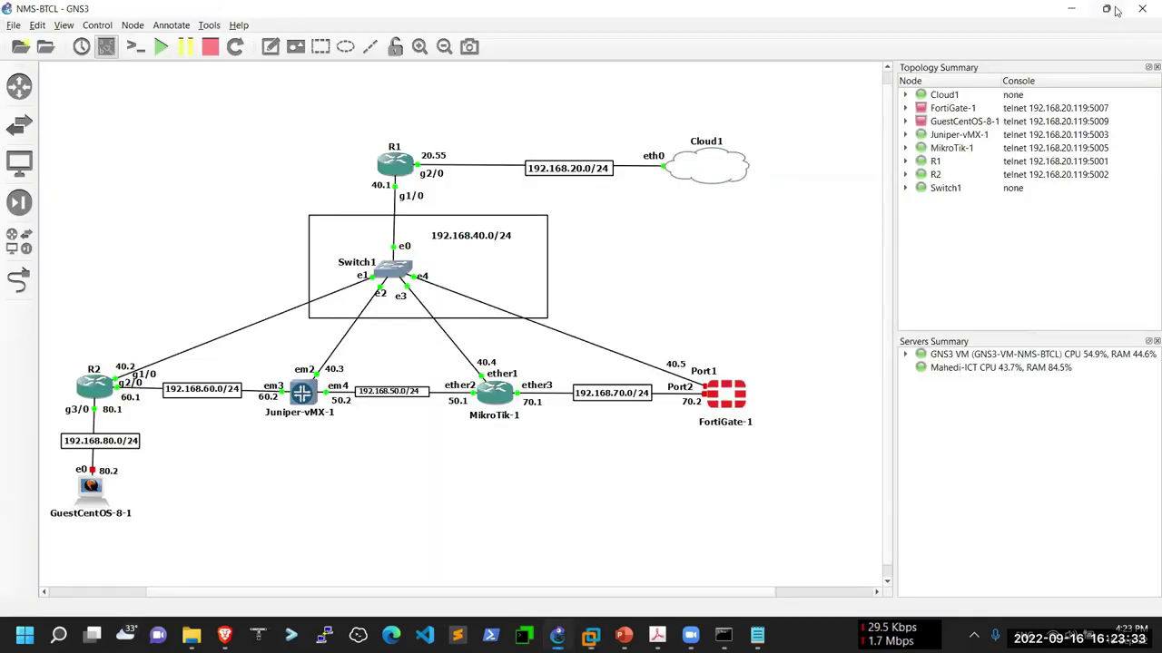
left_click(1115, 8)
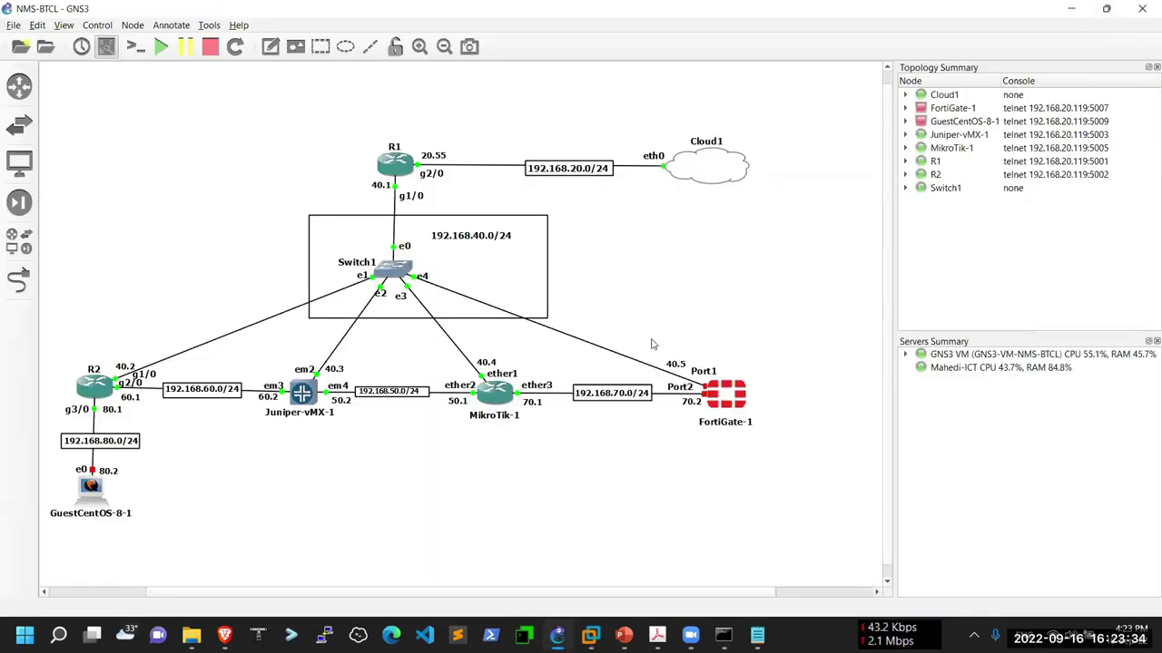
Step: Ping Juniper-vMX-1's em2 address 192.168.40.3 from the Command Prompt and interrupt the ping
left_click(723, 636)
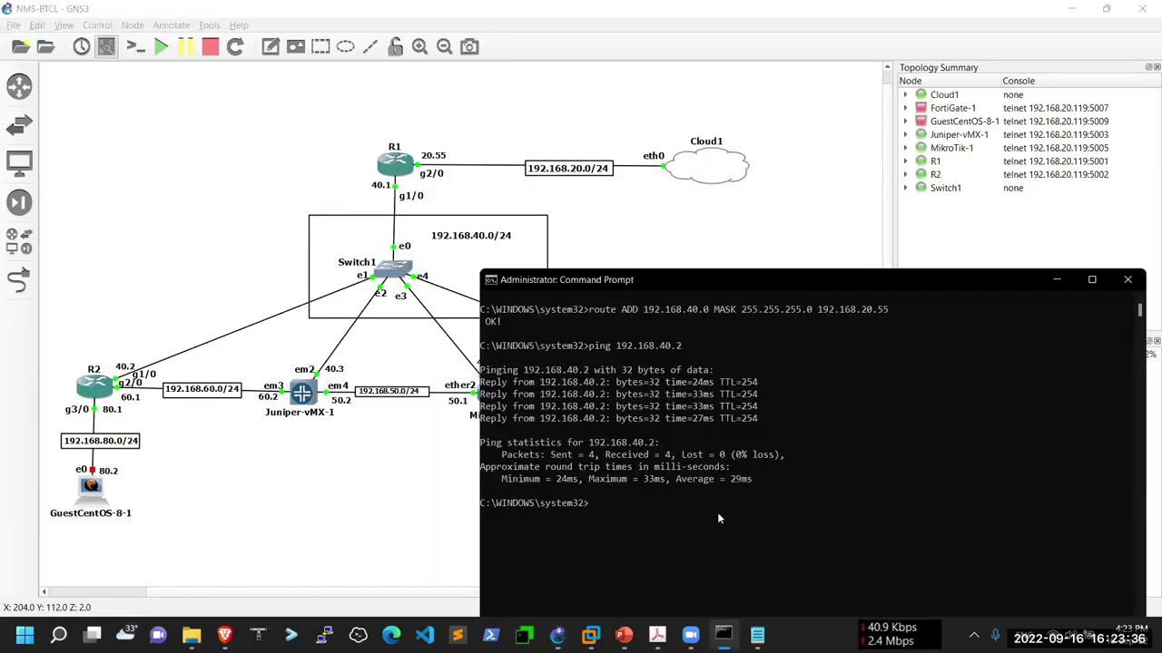
key("Up")
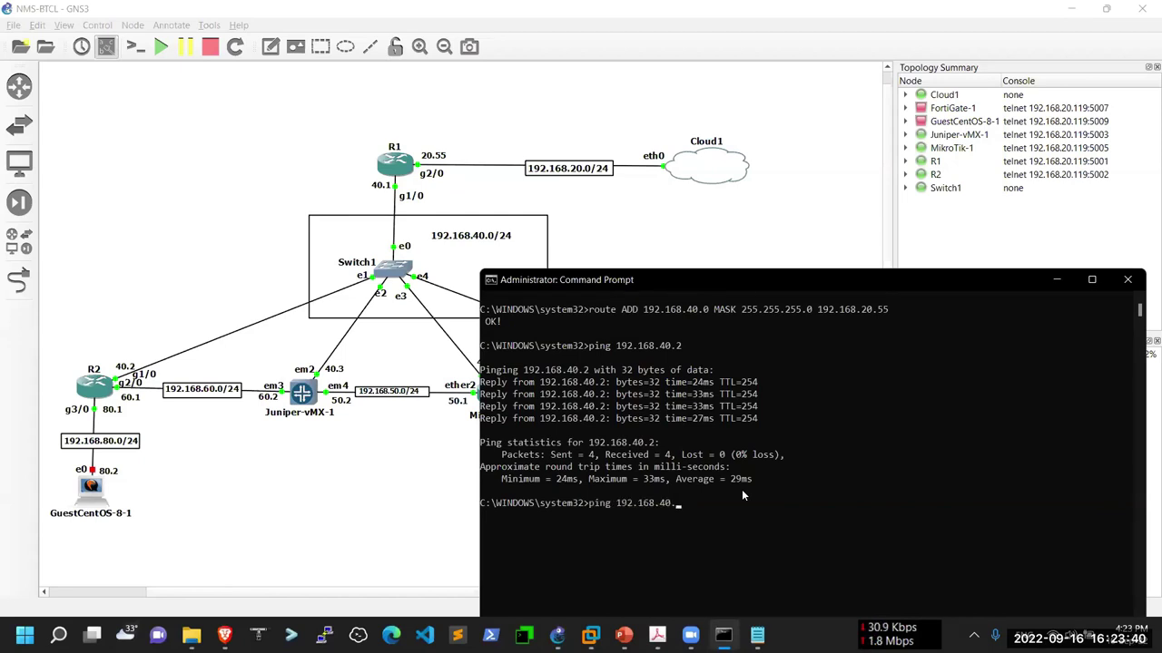
type("3")
key("Return")
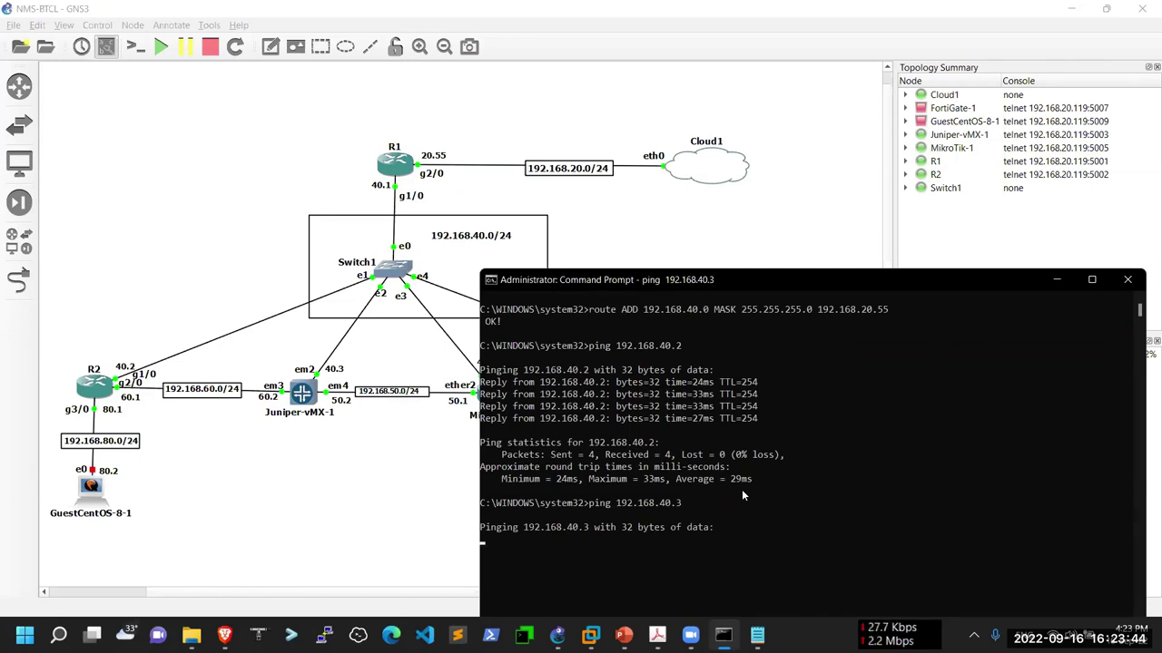
key("ctrl+c")
Step: Ping MikroTik-1's ether1 address 192.168.40.4 from the Command Prompt
key("Up")
key("BackSpace")
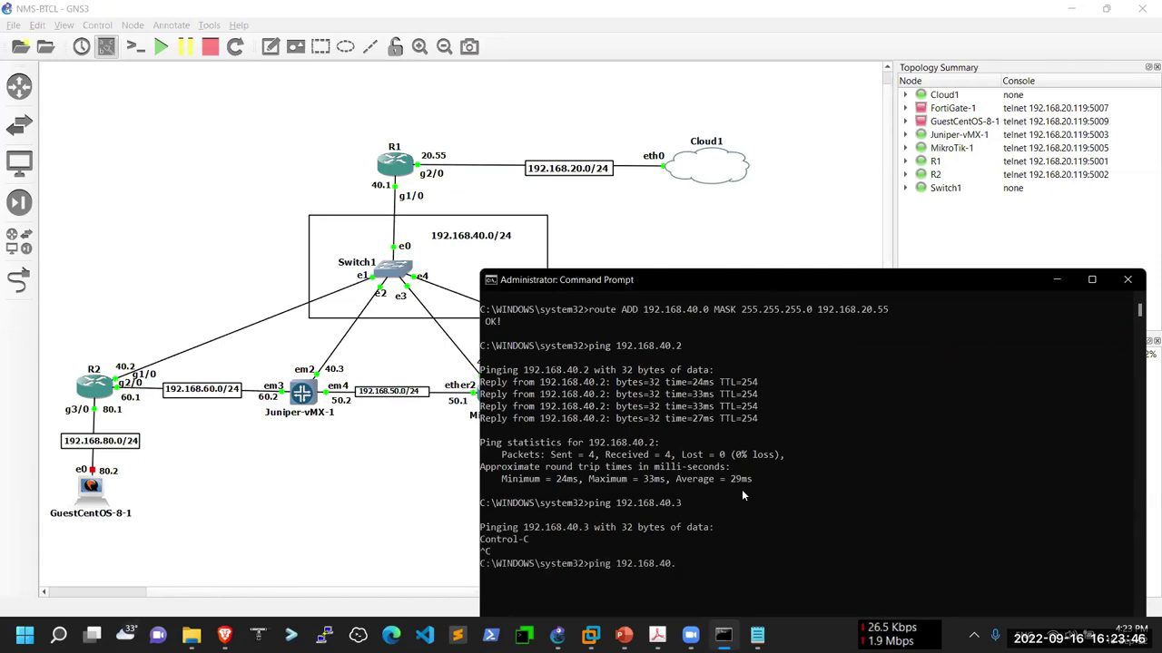
type("4")
key("Return")
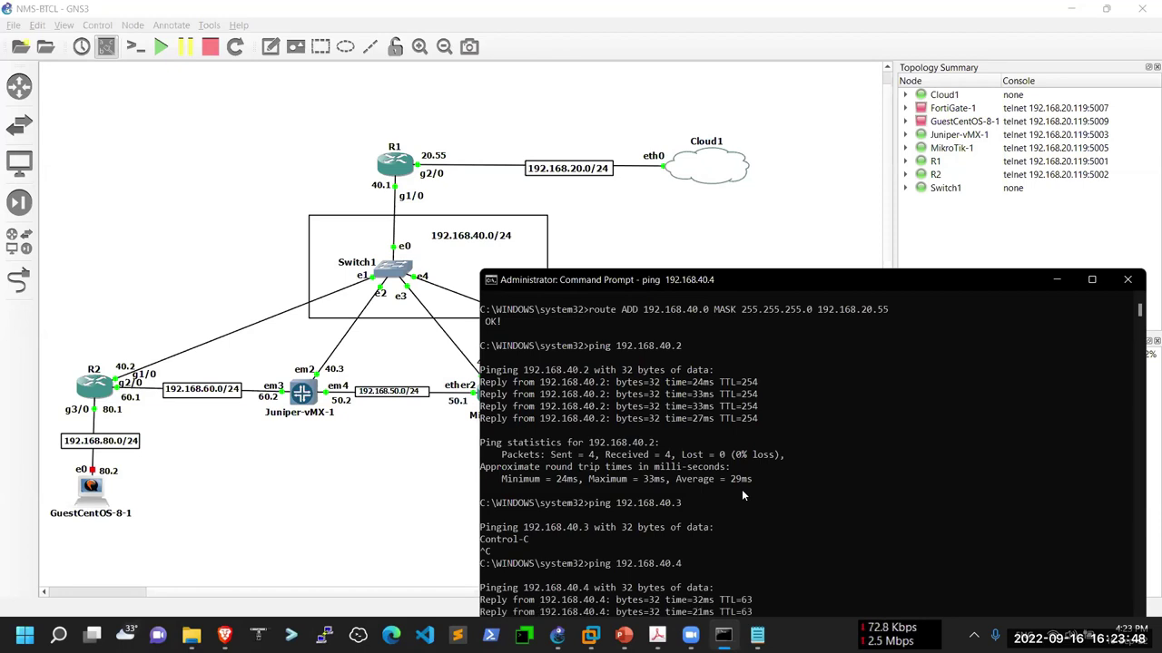
Step: Return to GNS3, open the console of Juniper-vMX-1, and move its window clear of the topology's Juniper node
left_click(557, 635)
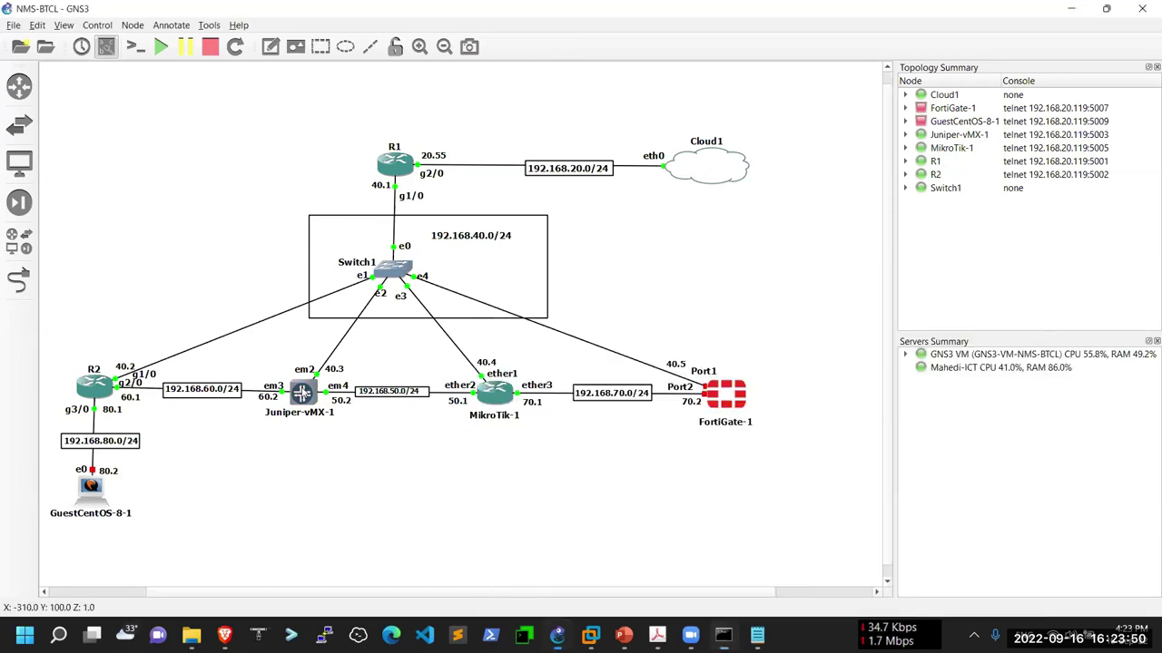
right_click(303, 381)
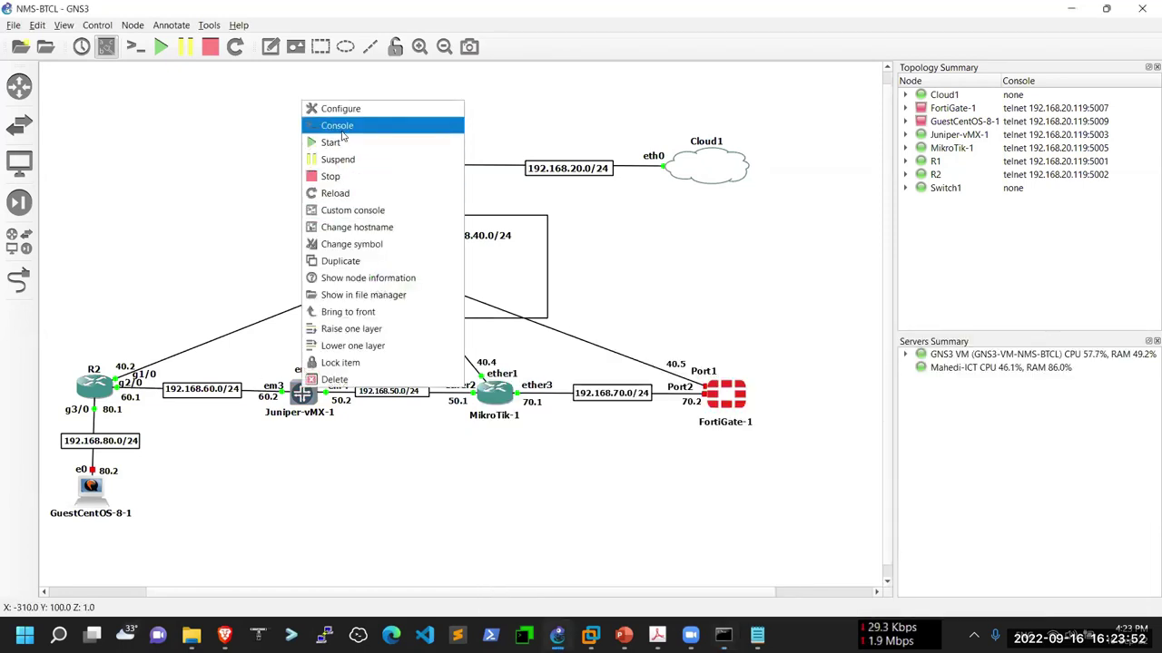
left_click(343, 132)
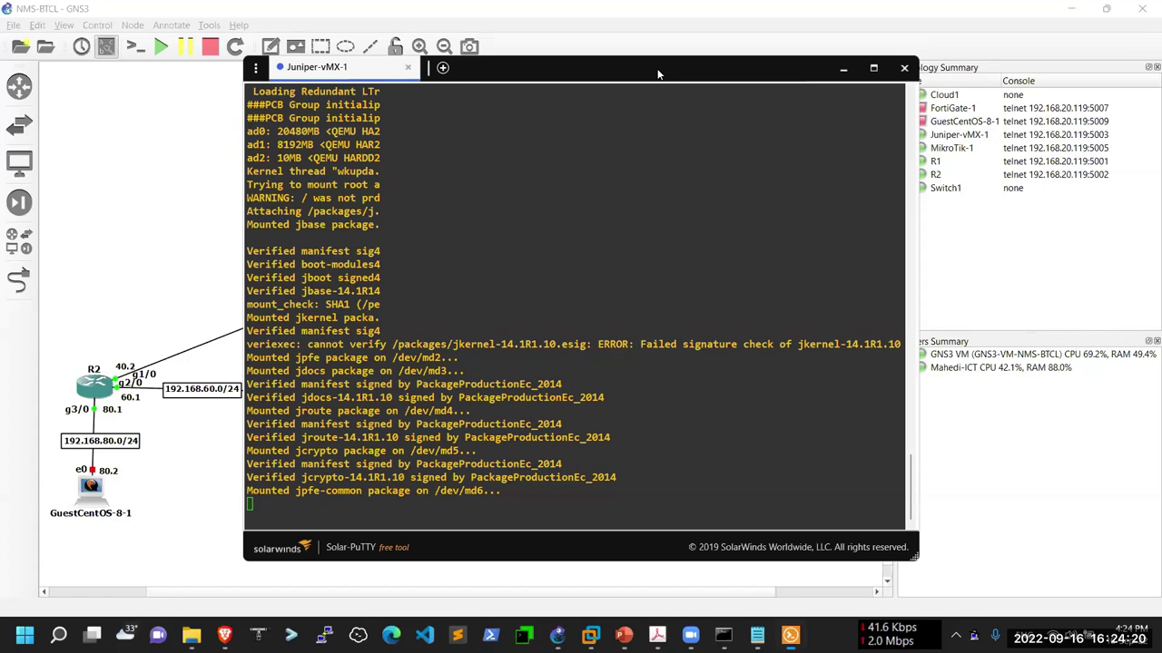
left_click_drag(659, 74, 867, 61)
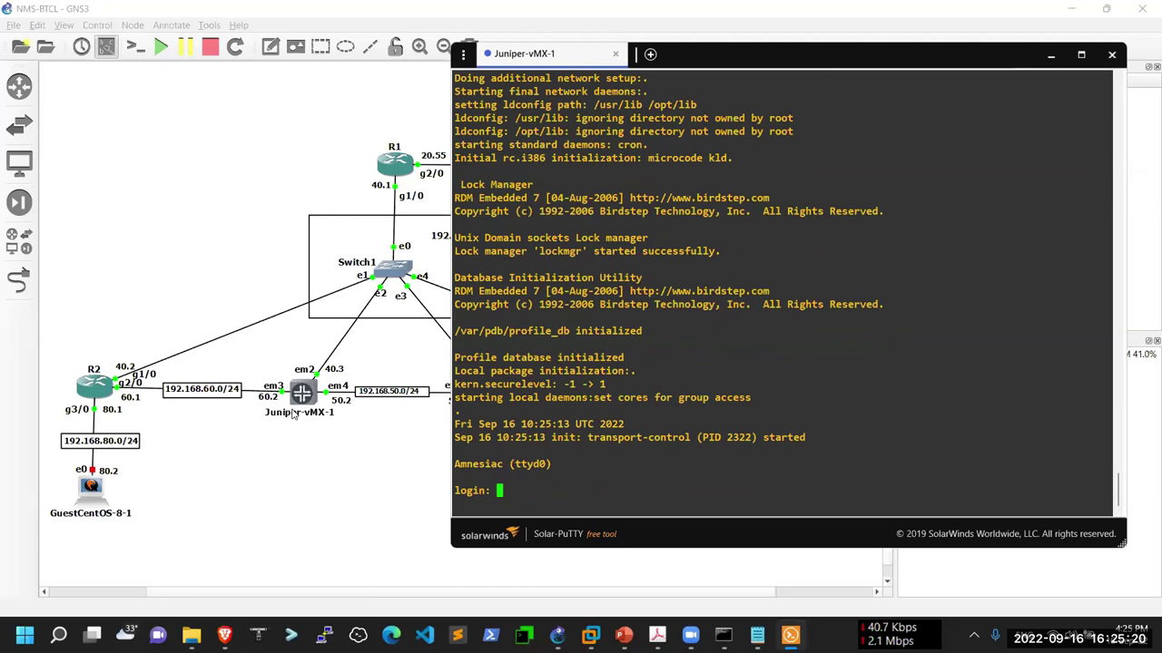
Step: Log in to Juniper-vMX-1 as root with the account password and start the Junos cli
type("root")
key("Return")
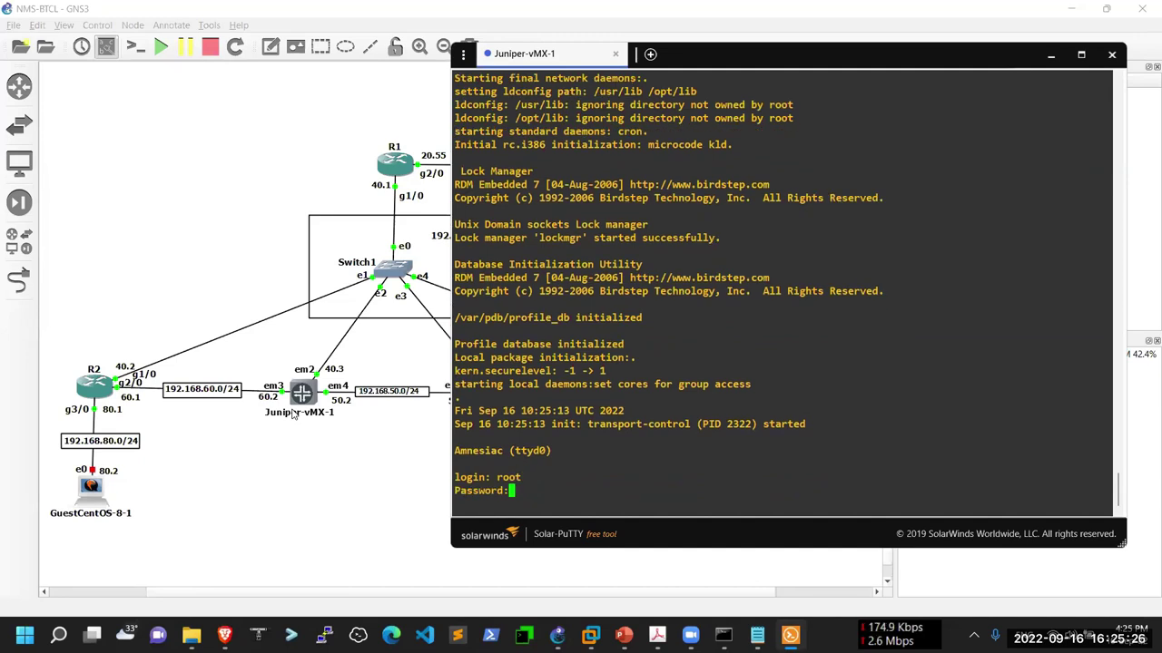
key("Return")
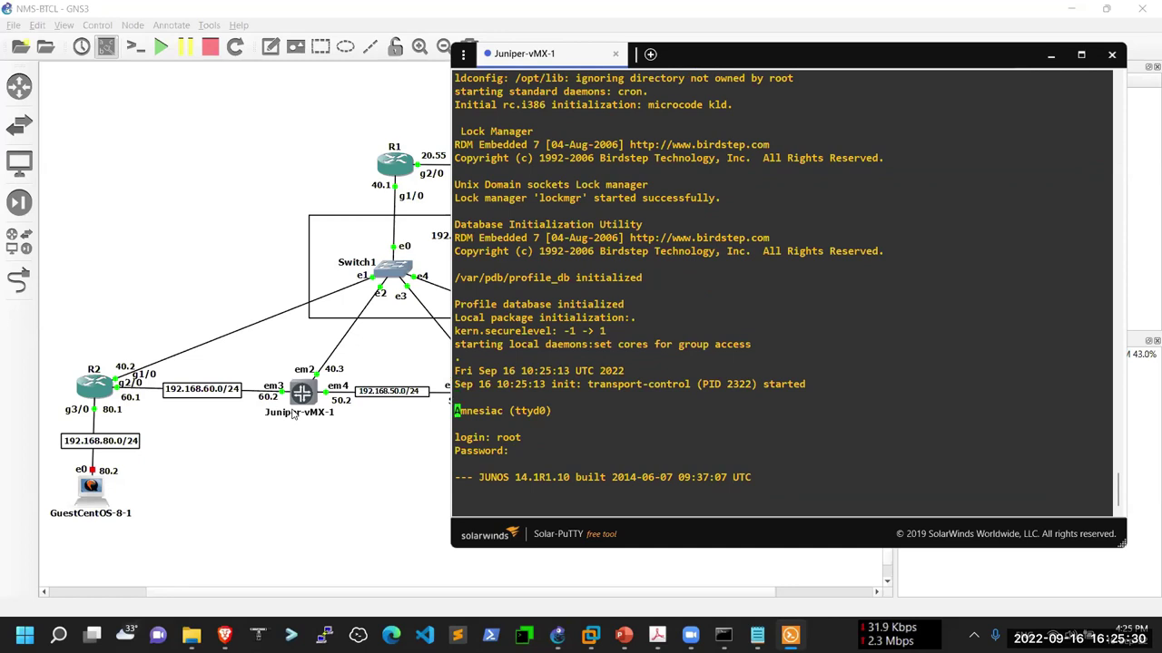
type("cli")
key("Return")
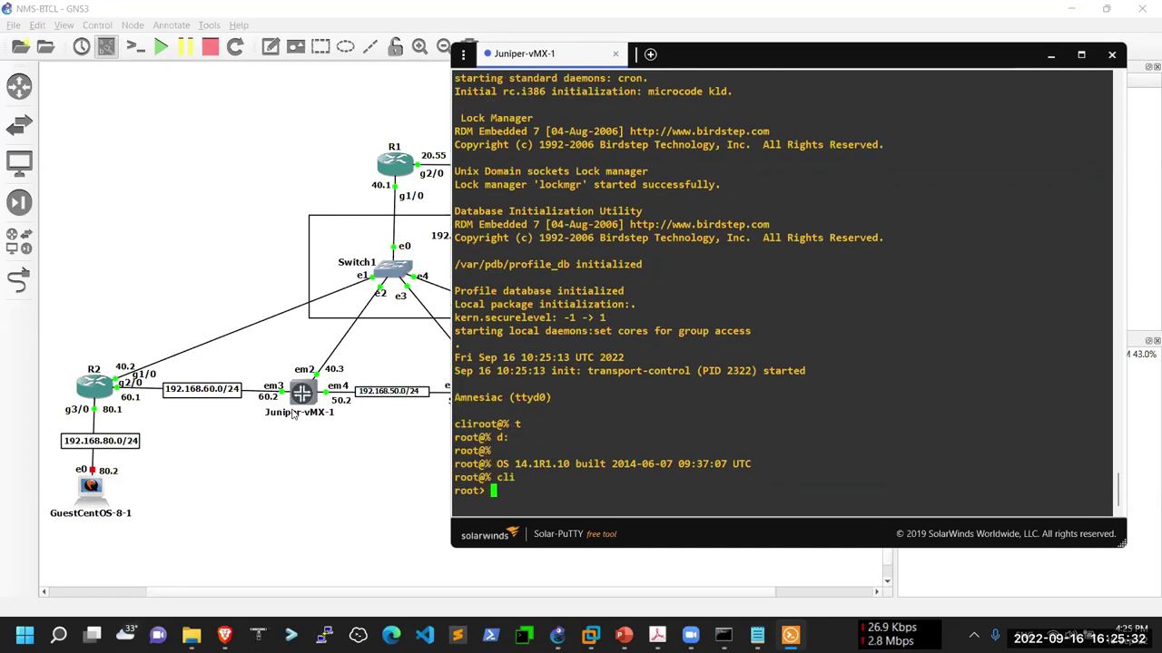
key("Return")
key("Return")
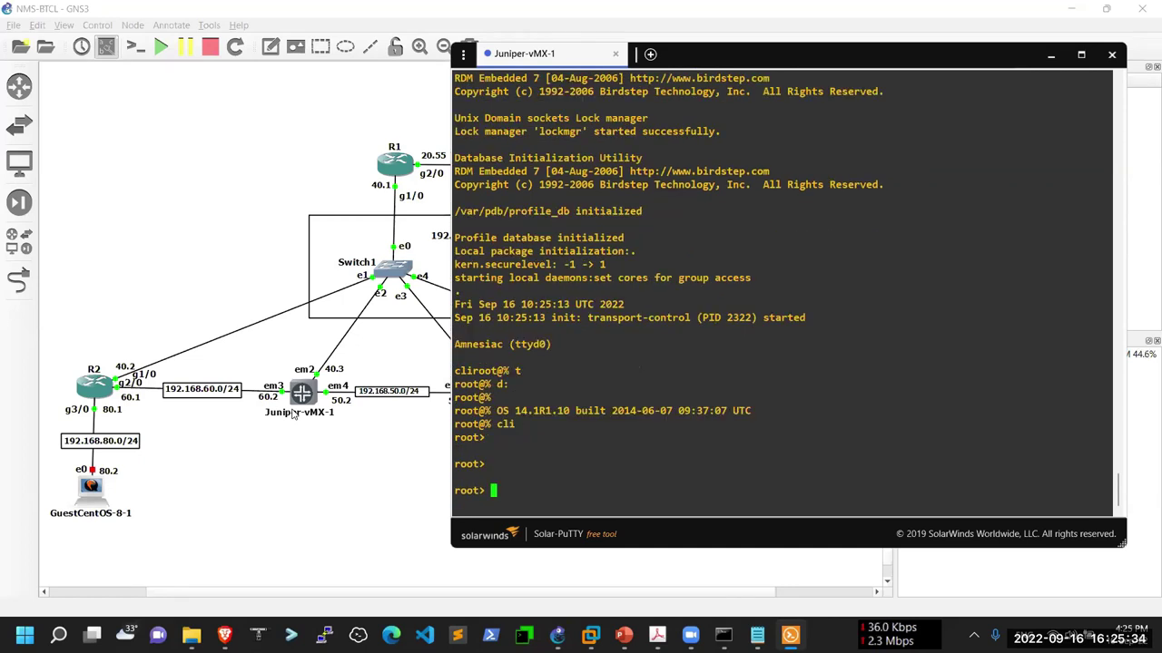
Step: Ping R2's g1/0 address 192.168.40.2 from the Juniper-vMX-1 console and stop the ping after a few packets
type("ping 192.168.")
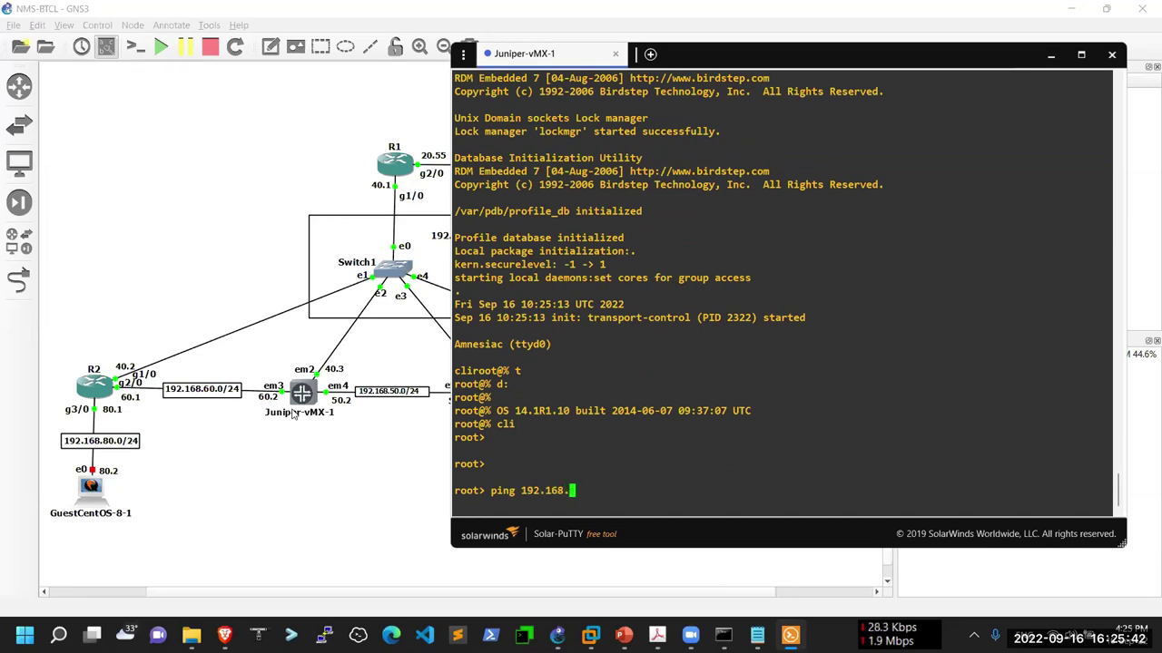
type("40.2")
key("Return")
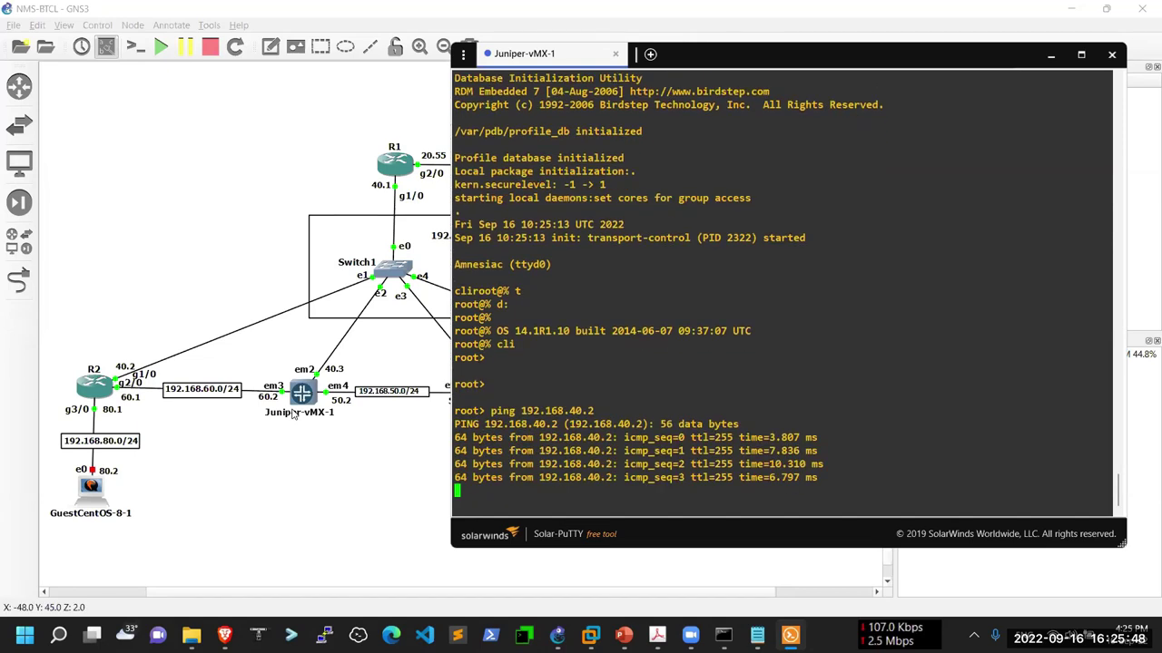
key("ctrl+c")
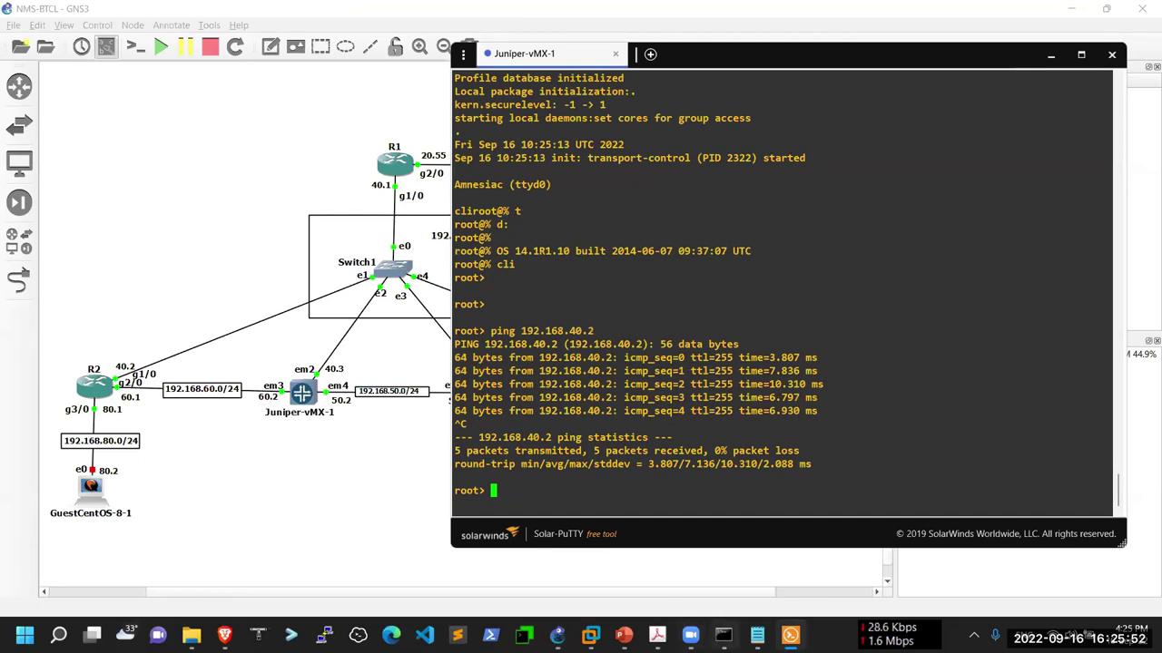
Step: Switch to the Command Prompt, clear its screen, ping Juniper-vMX-1's em2 address 192.168.40.3, and stop the ping
left_click(723, 635)
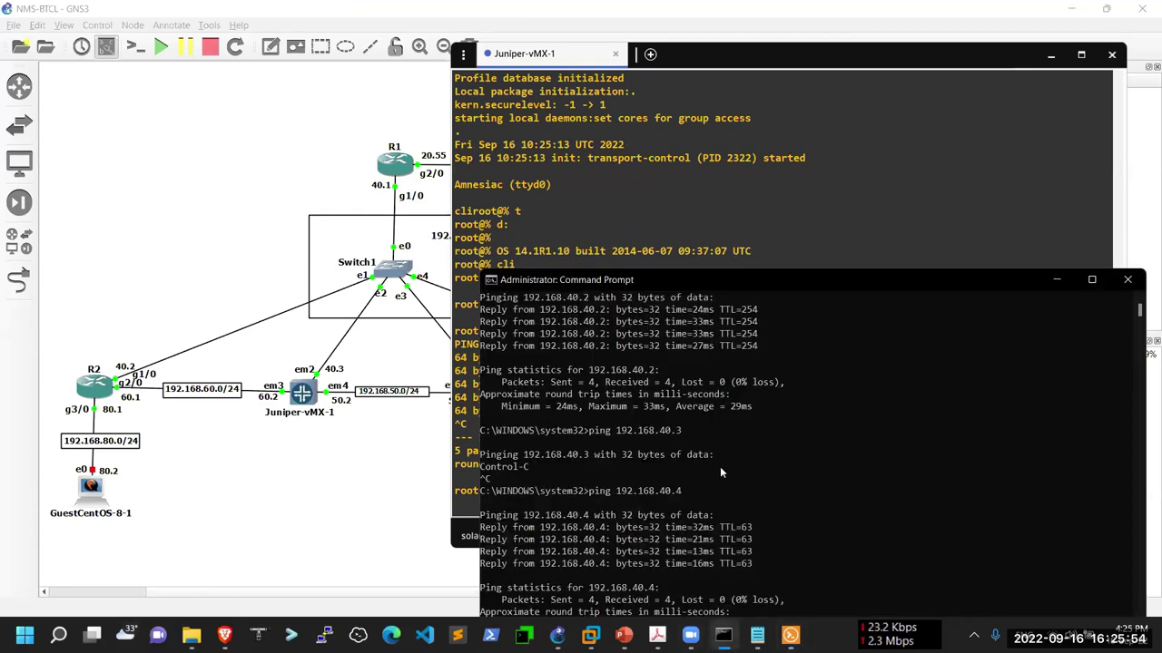
type("cls")
key("Return")
key("Up")
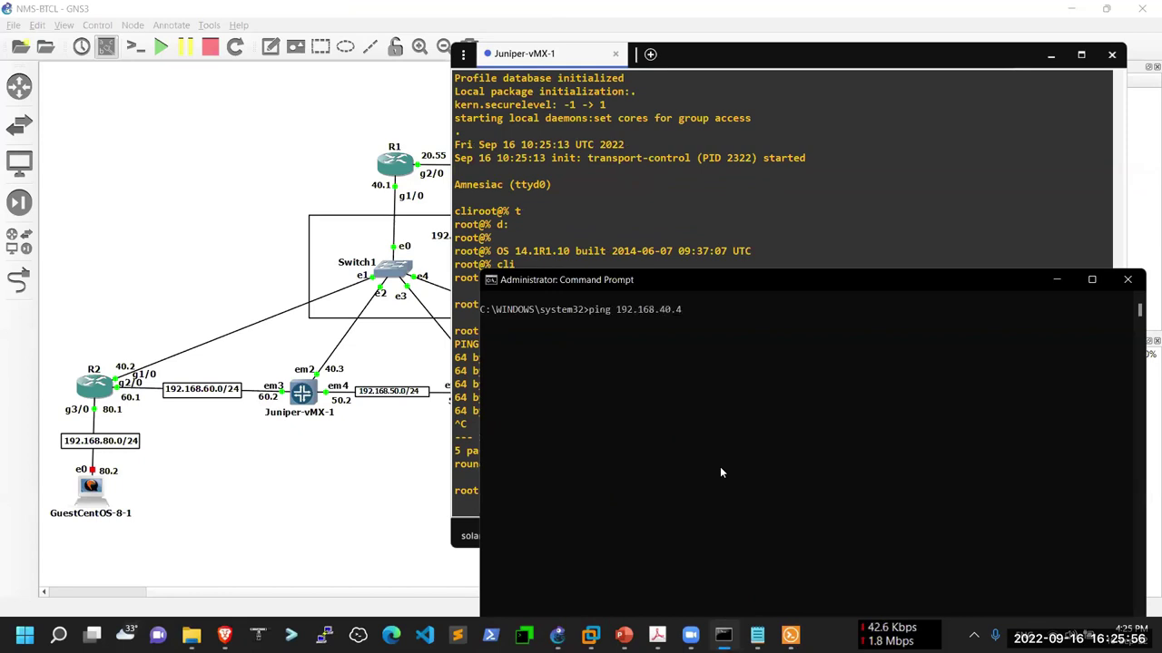
key("BackSpace")
type("3")
key("Return")
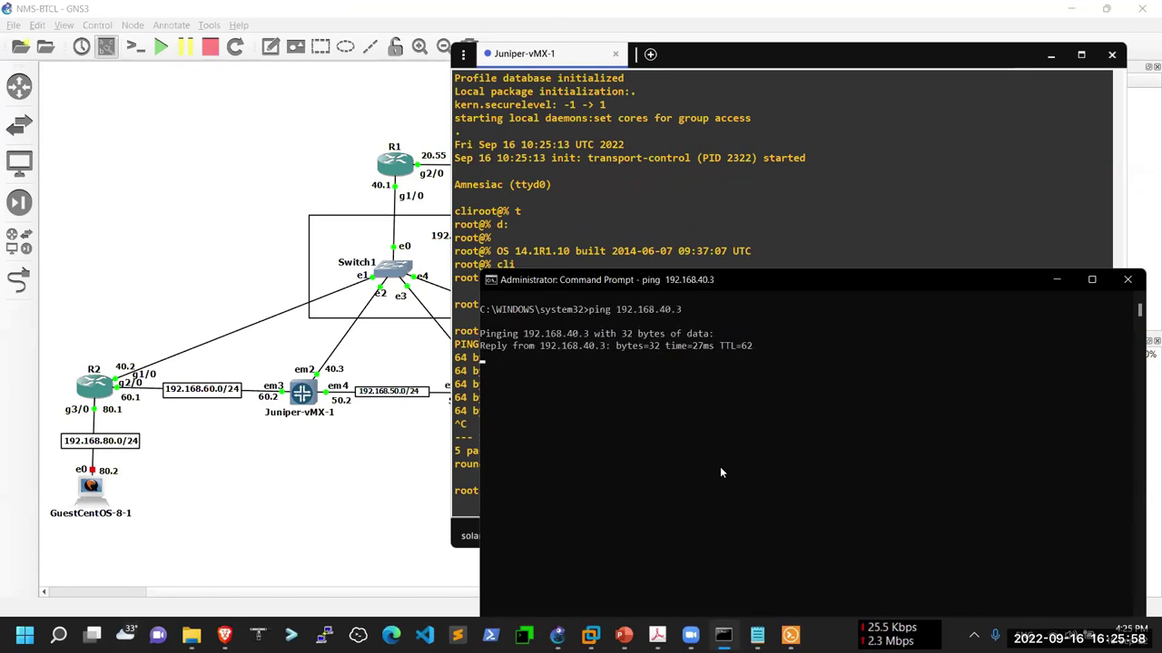
key("ctrl+c")
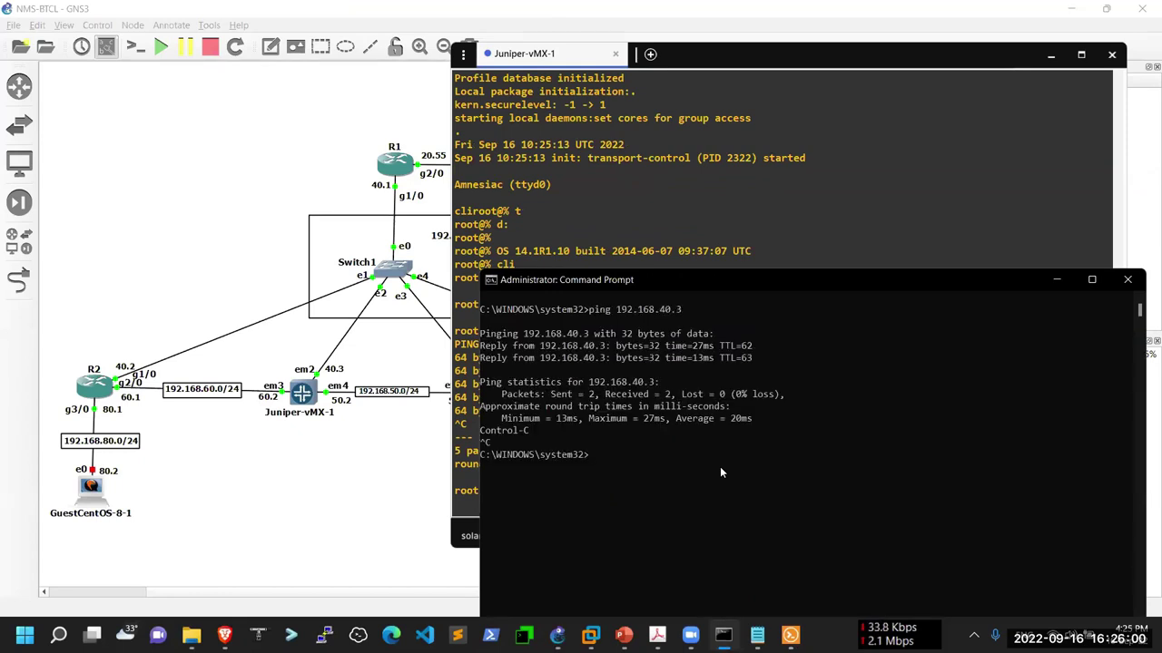
Step: Clear the Command Prompt screen, ping R1's g2/0 address 192.168.20.55, and stop the ping
type("cls")
key("Return")
key("Up")
key("Up")
key("Down")
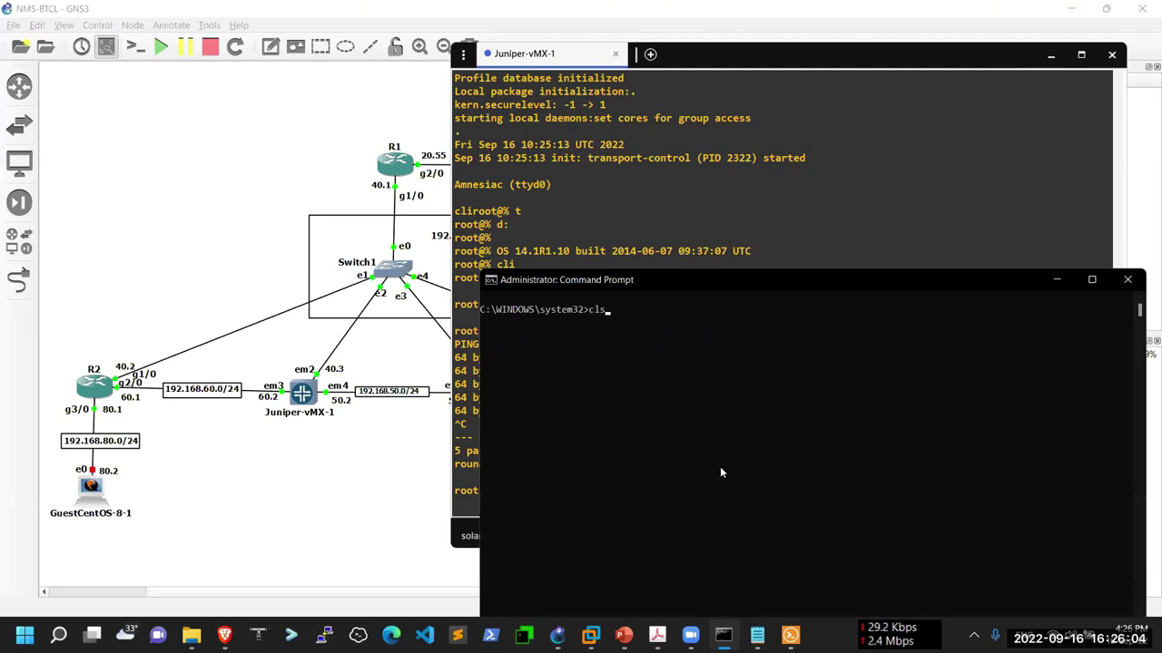
key("Up")
key("BackSpace")
type("2.168.40.2")
key("Up")
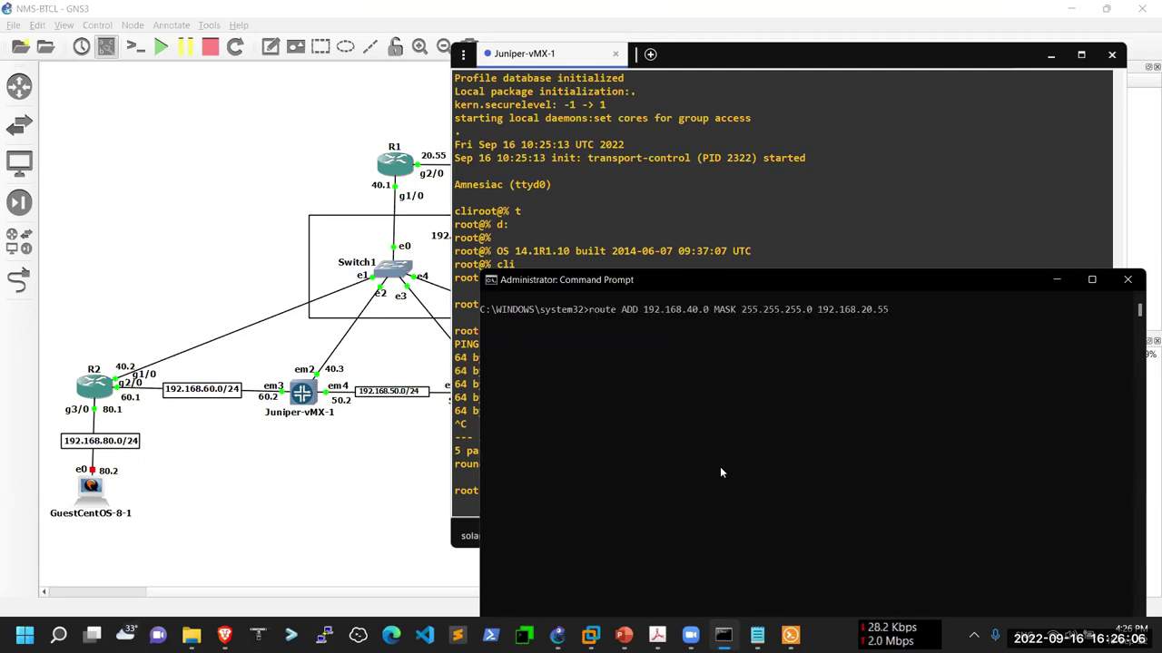
key("Up")
key("Up")
key("Up")
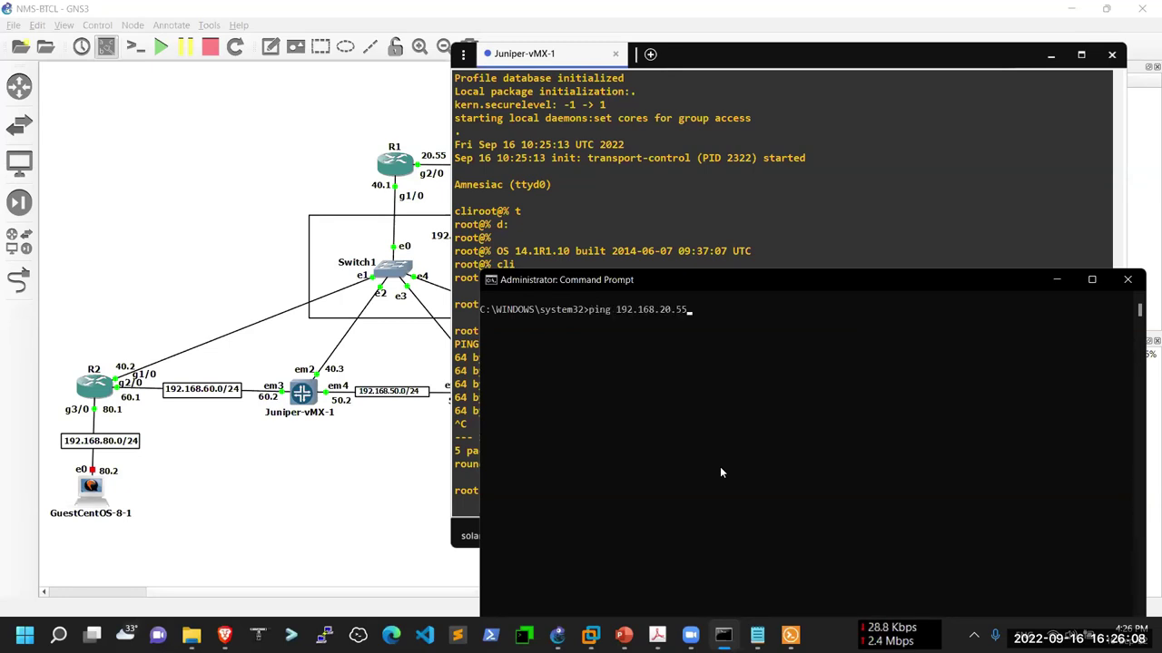
key("Return")
key("ctrl+c")
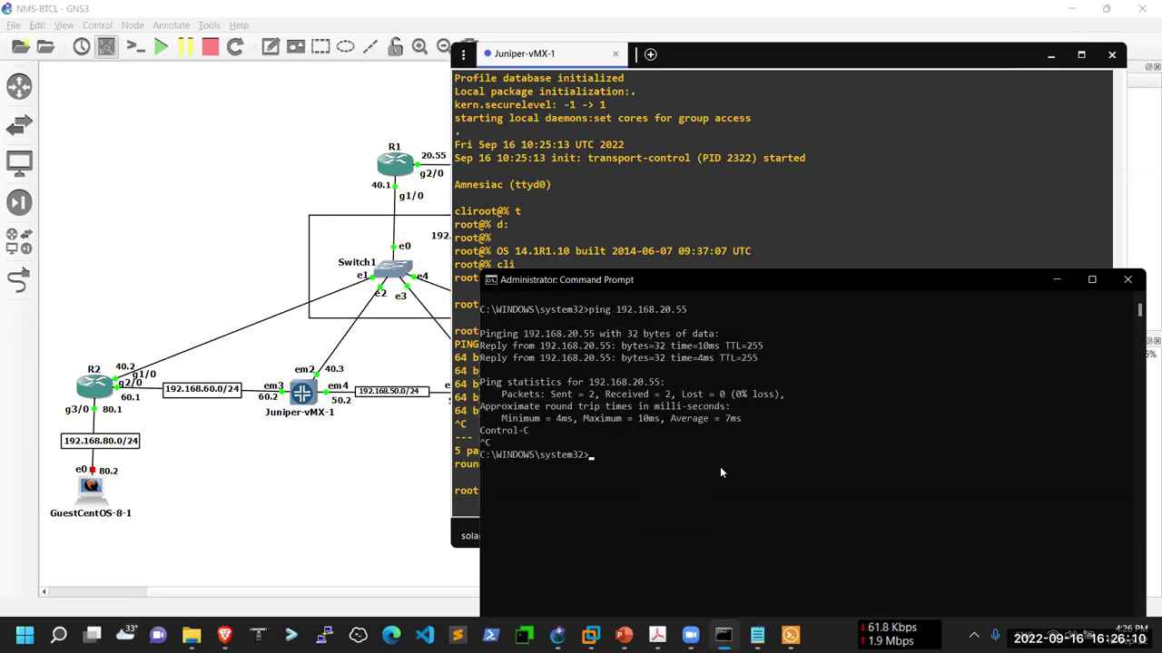
Step: Ping R2's g1/0 address 192.168.40.2 from the Command Prompt and stop the ping
key("Up")
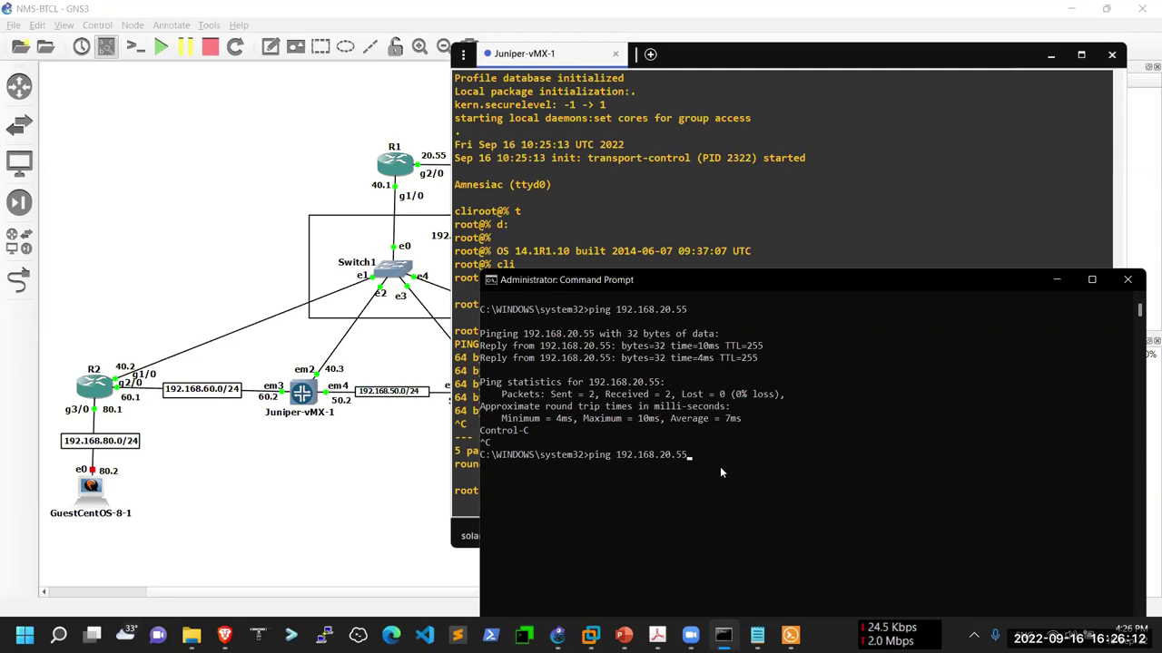
key("Down")
key("Down")
key("Down")
key("Down")
key("Return")
key("ctrl+c")
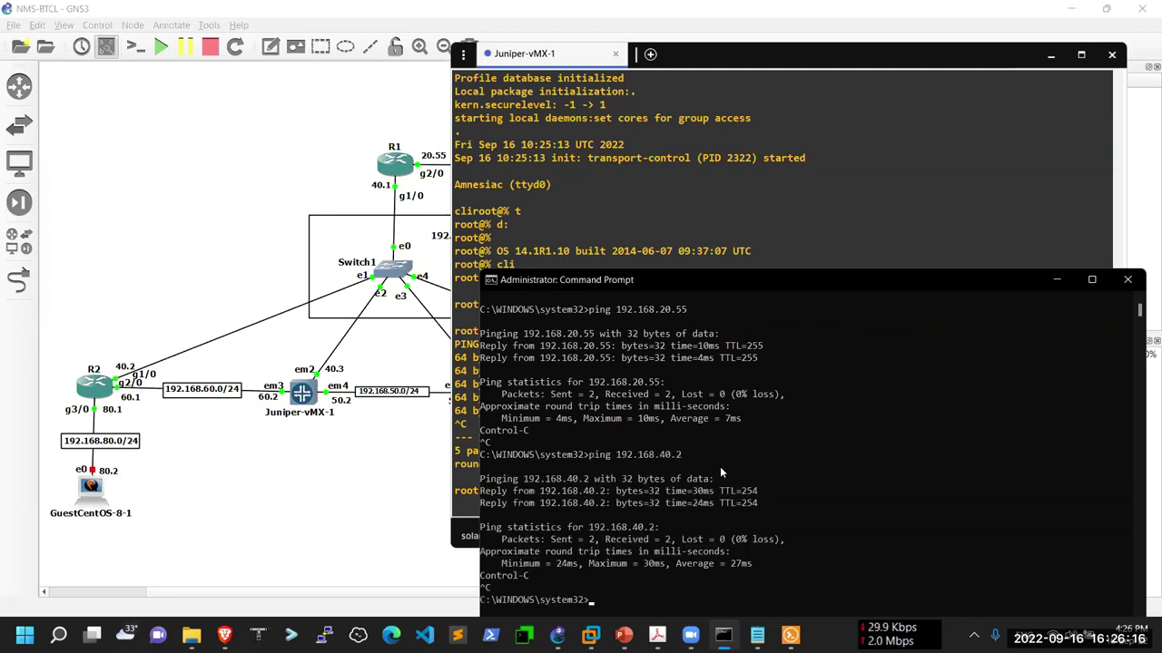
Step: Ping Juniper-vMX-1's em2 address 192.168.40.3 and move the Command Prompt window higher so all its output fits on screen
key("Up")
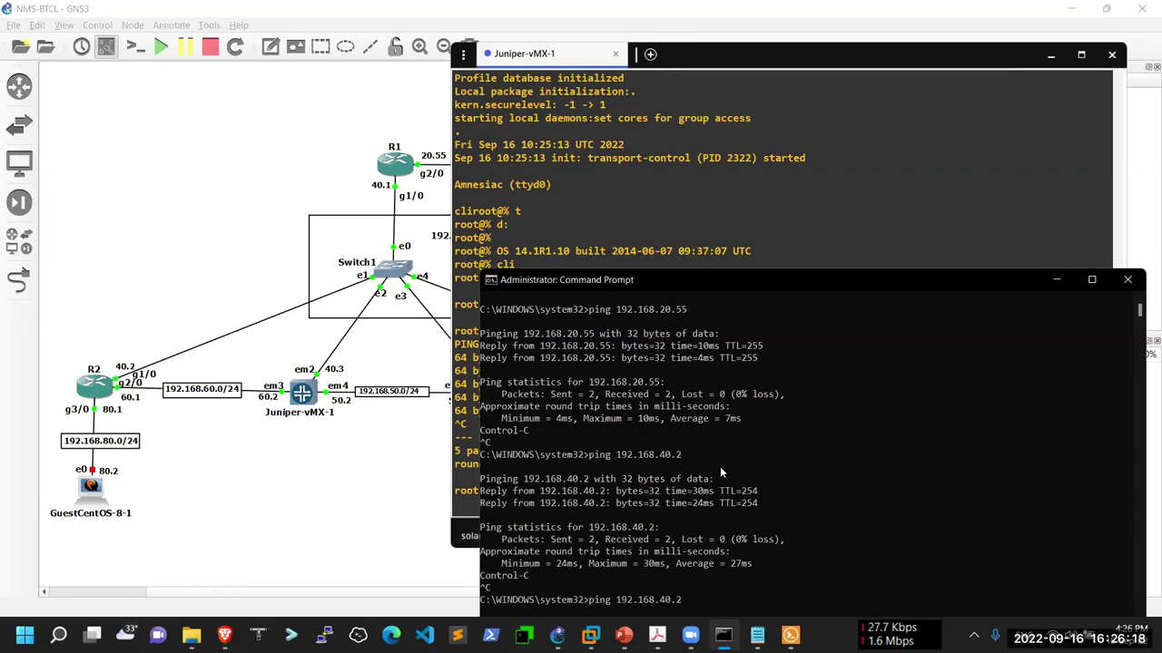
key("BackSpace")
type("3")
key("Return")
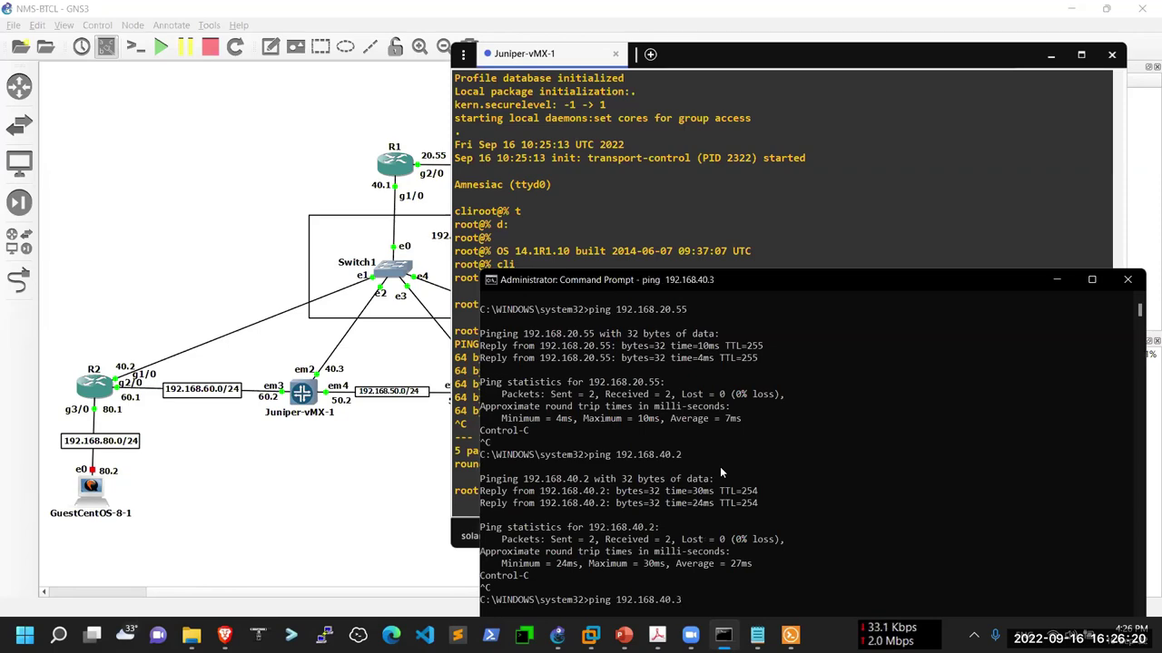
left_click_drag(854, 275, 812, 106)
Step: Ping MikroTik-1's ether1 address 192.168.40.4 from the Command Prompt and stop the ping
key("Up")
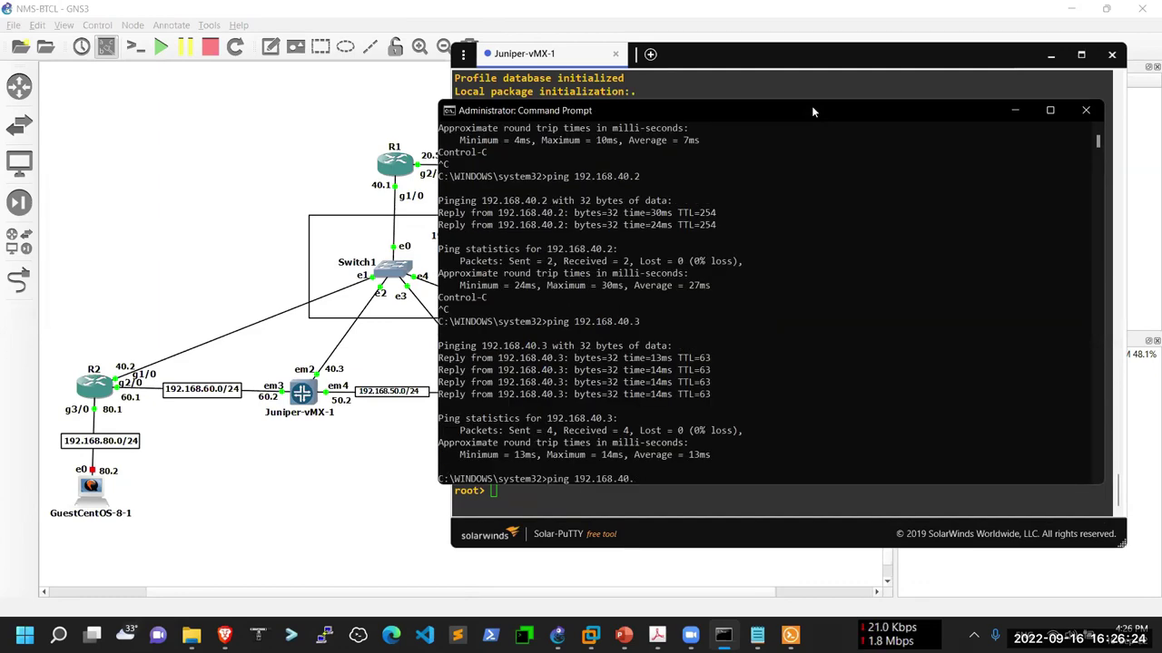
type("4")
key("Return")
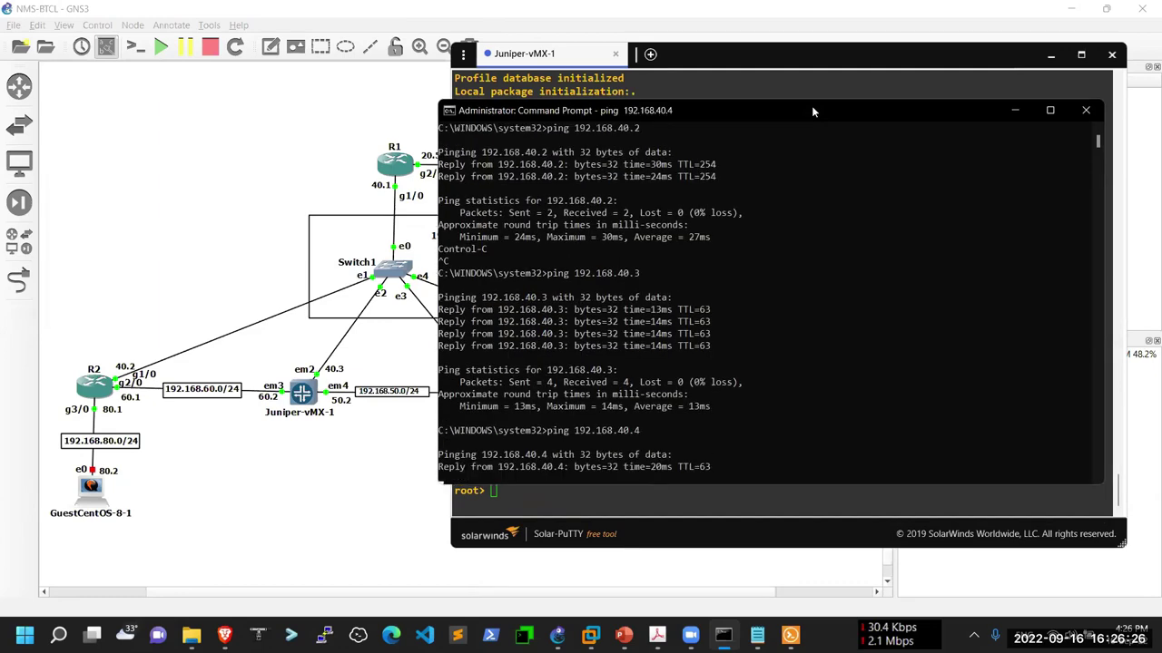
key("ctrl+c")
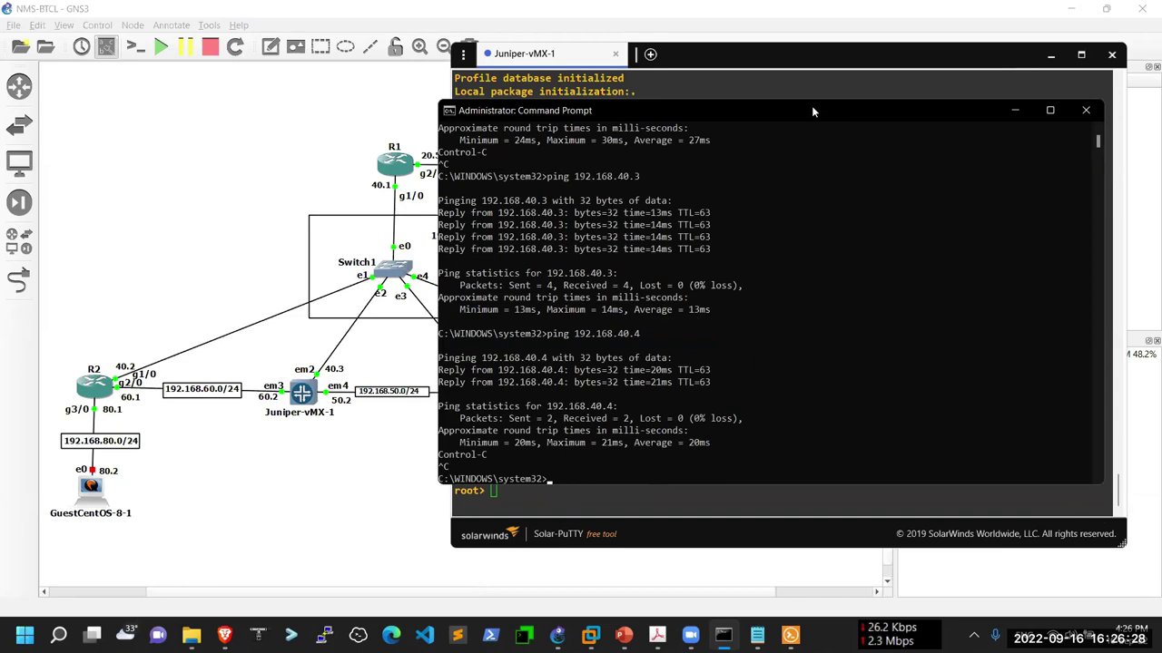
Step: Minimize the Command Prompt, Juniper console, GNS3 and File Explorer windows, and switch to the LibreNMS-AlmaLinux-8 virtual machine in VMware Workstation
left_click(1014, 110)
left_click(1050, 55)
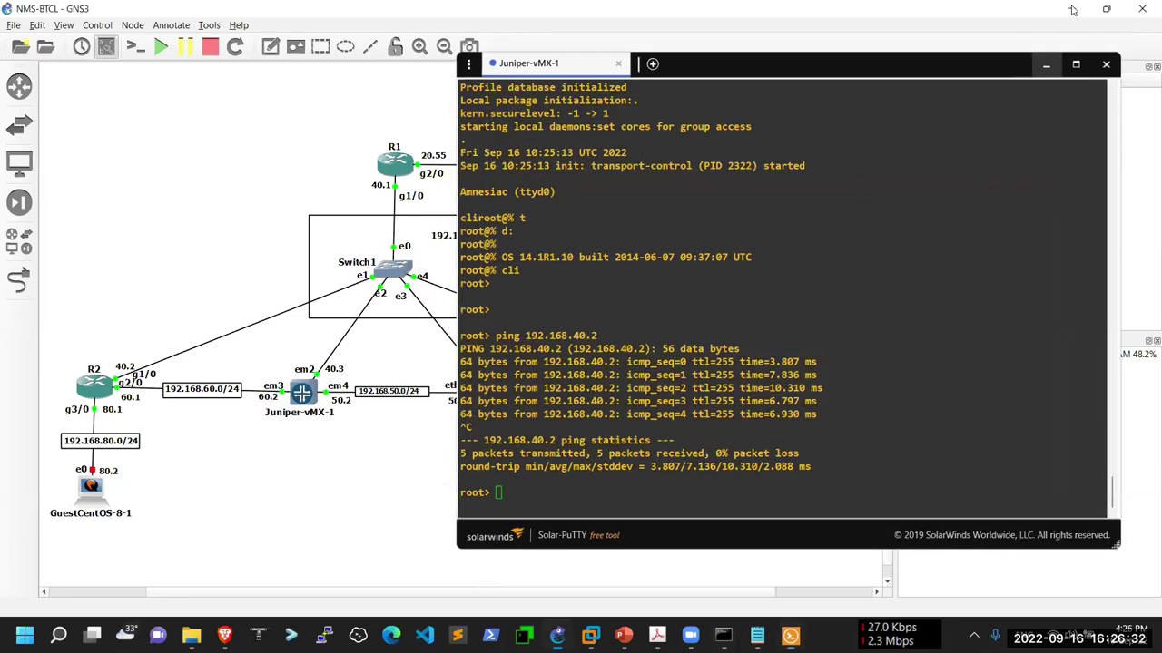
left_click(1071, 9)
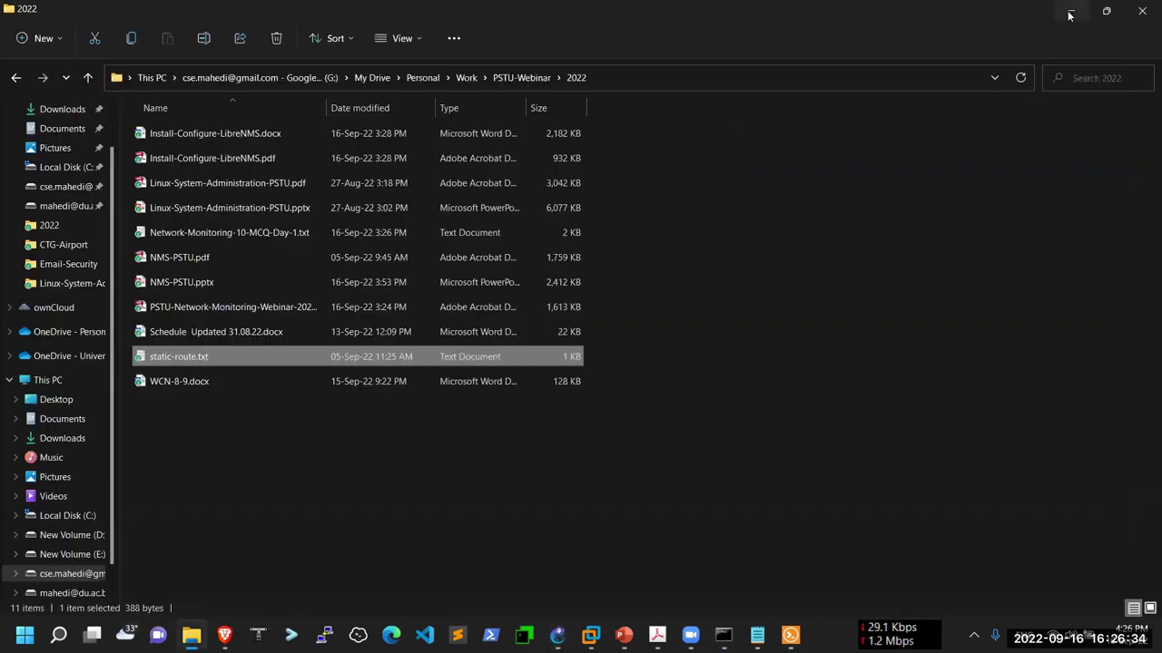
left_click(1069, 15)
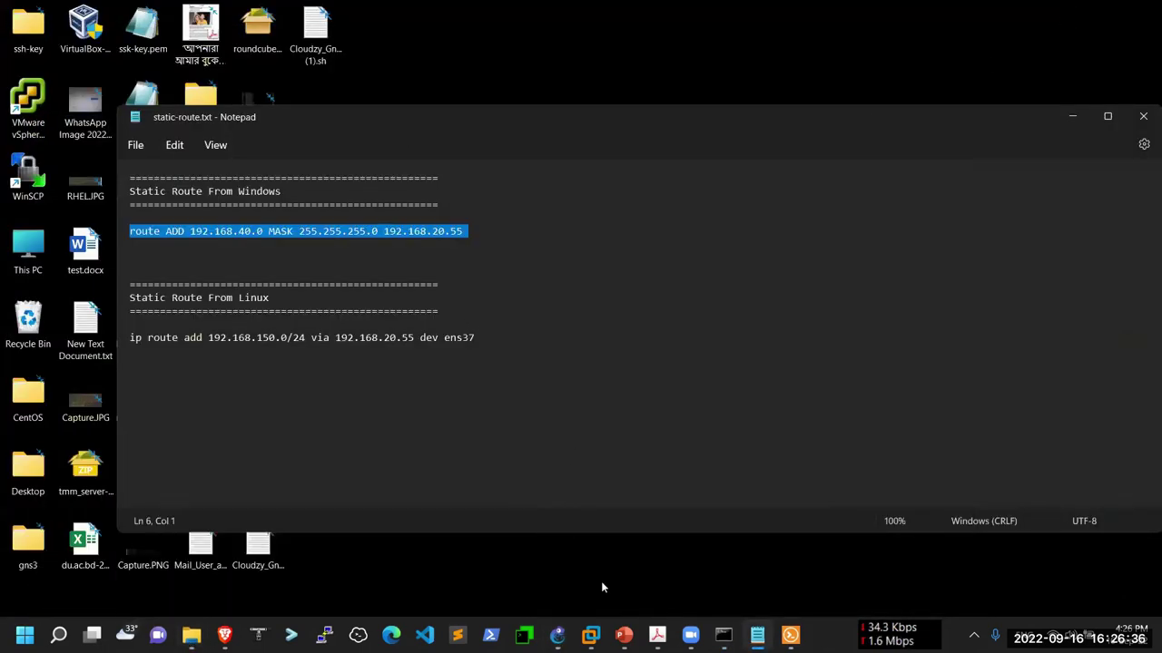
mouse_move(591, 635)
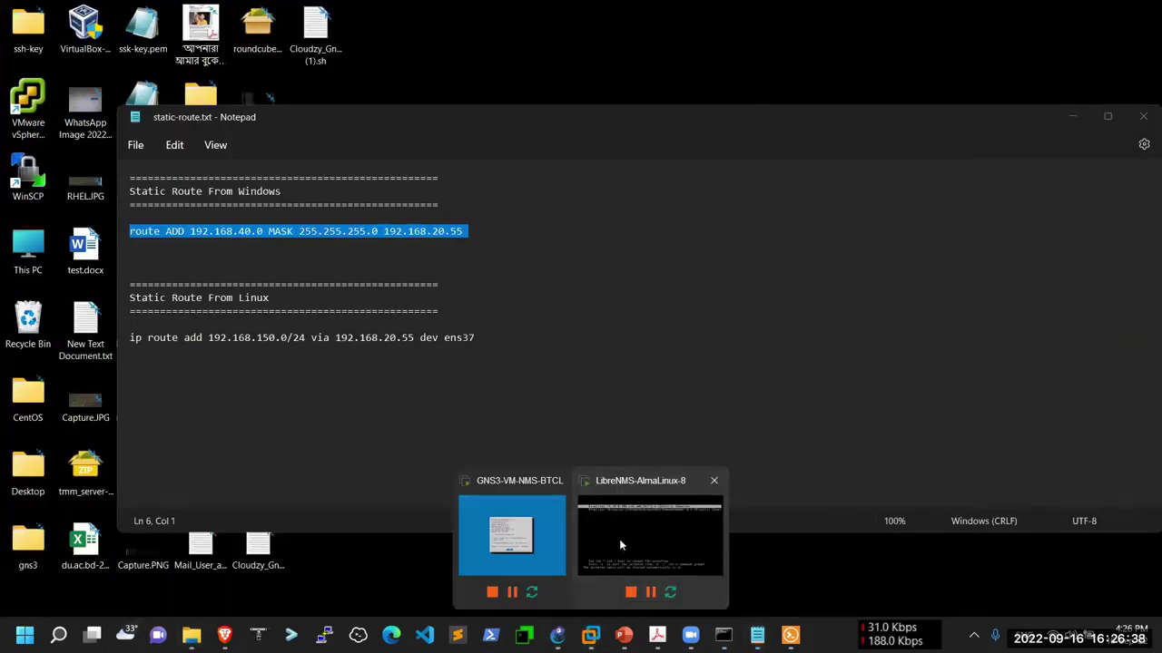
left_click(619, 539)
left_click(521, 285)
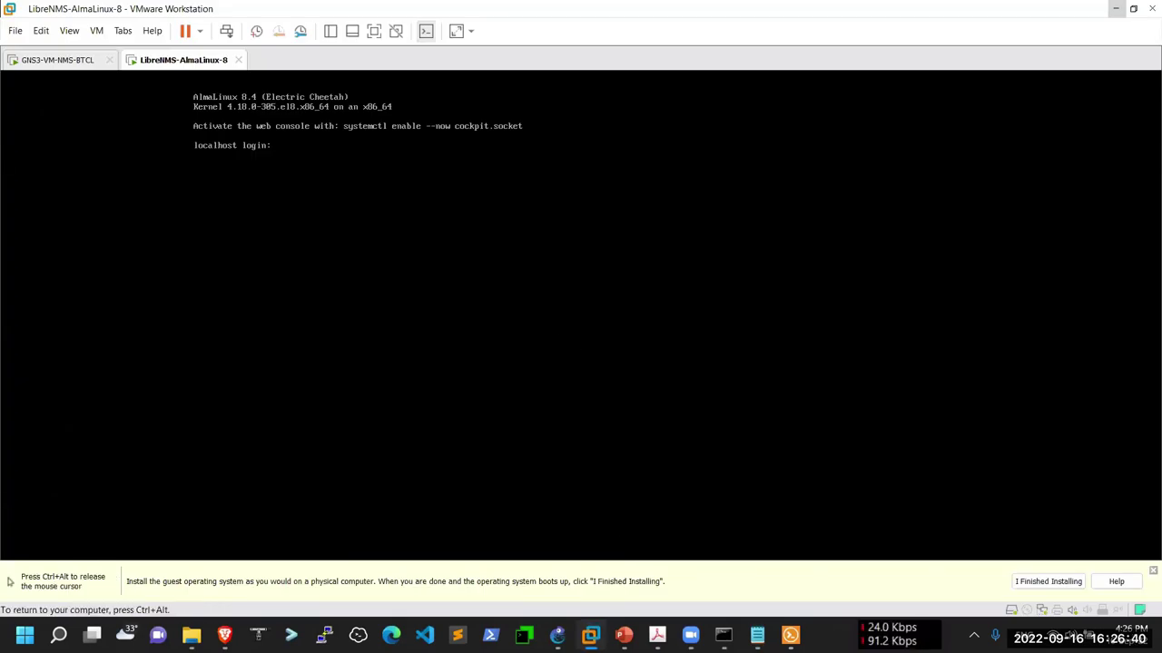
Step: Log in to the AlmaLinux console as root with the account password
type("root")
key("Return")
key("Return")
Step: Display the AlmaLinux machine's network interface configuration with ifconfig
type("i")
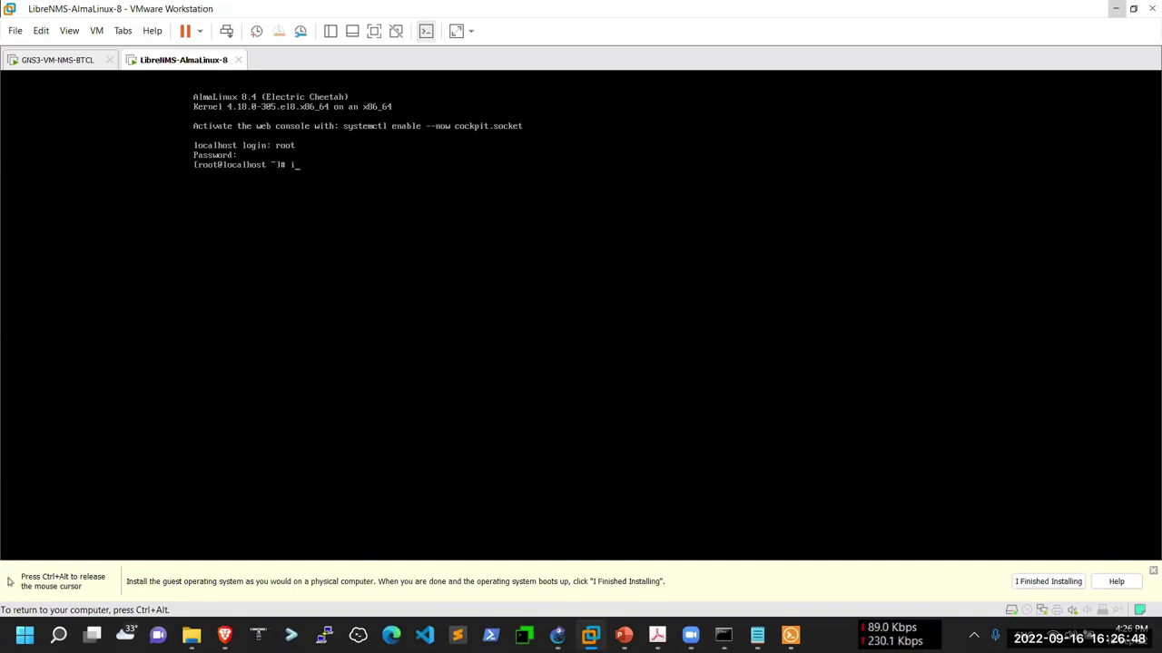
type("fconfig")
key("Return")
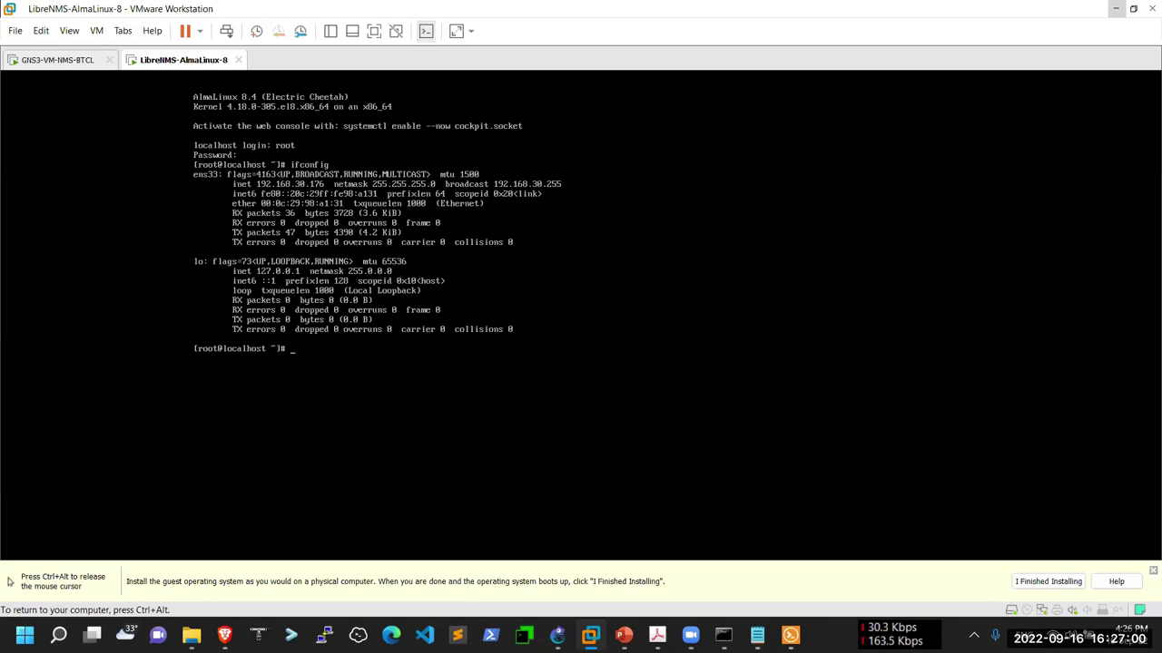
Step: Release the AlmaLinux console, check the network addresses in the GNS3 NMS-BTCL topology, and return to VMware Workstation
key("ctrl+alt")
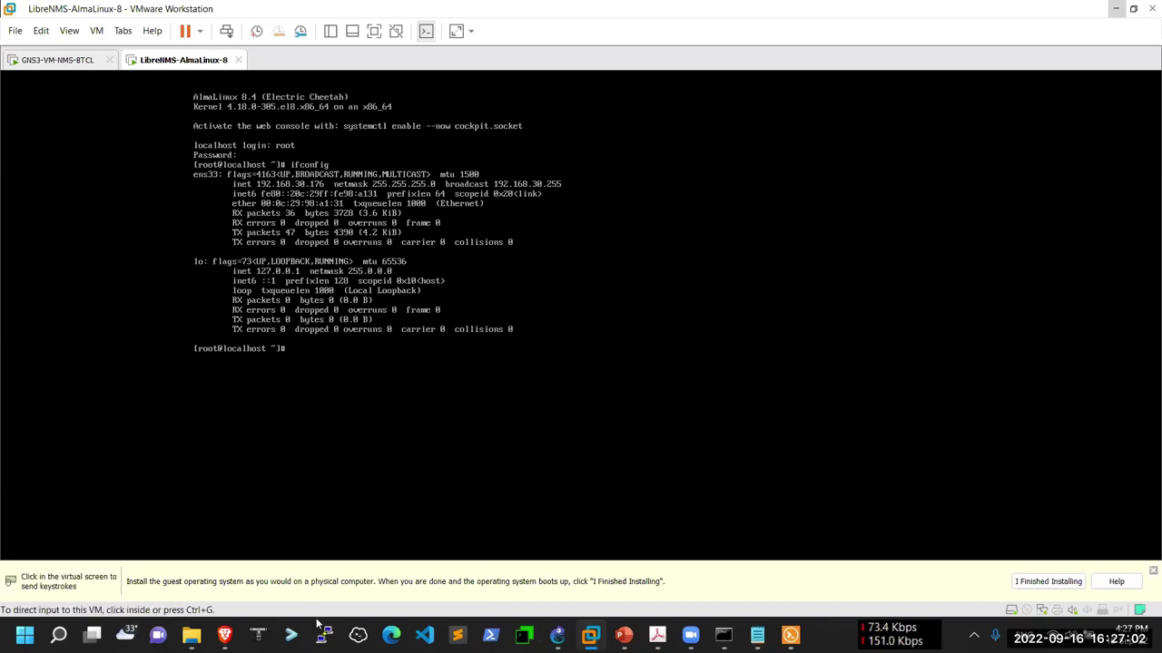
key("alt+Tab")
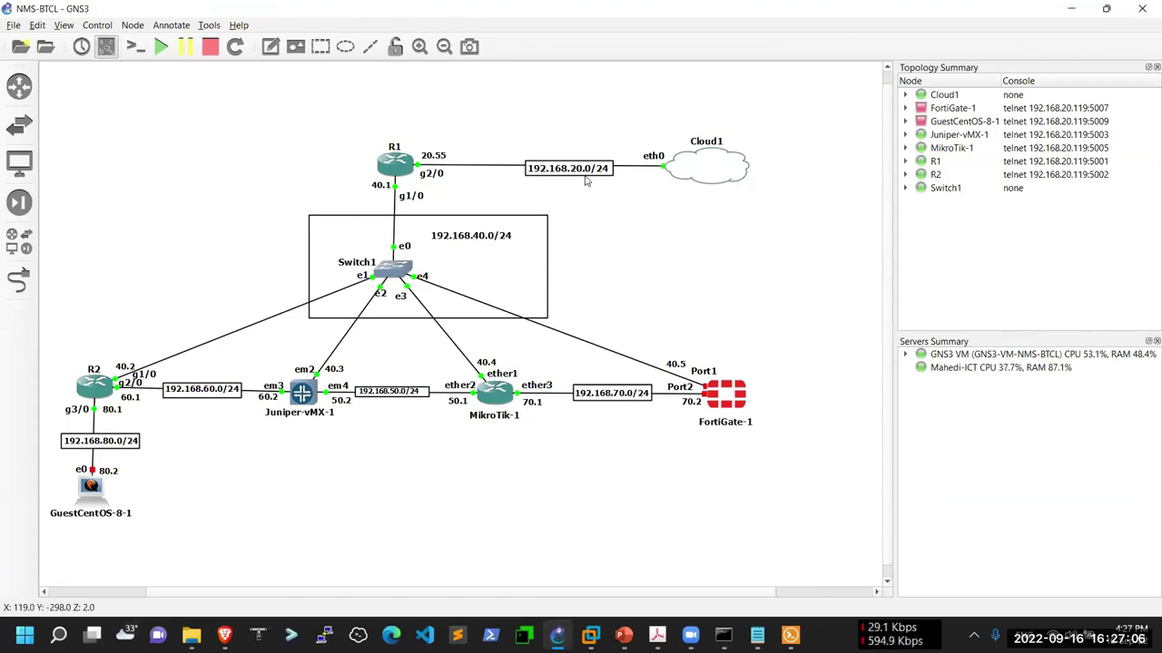
left_click(1072, 9)
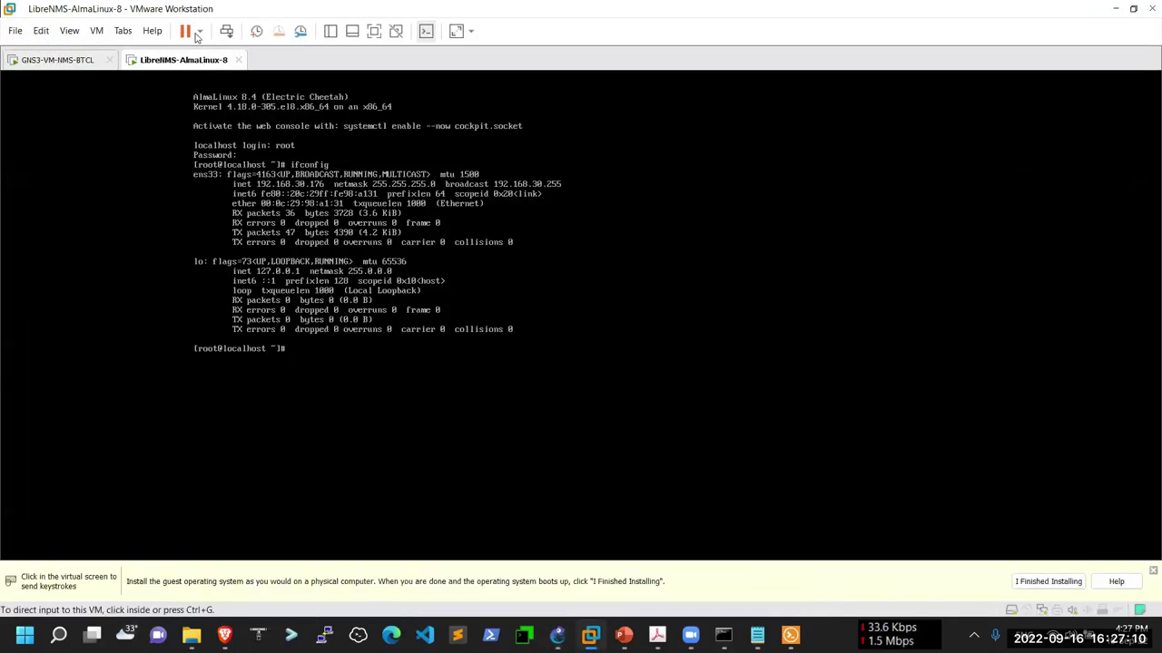
Step: Add a second network adapter to the LibreNMS-AlmaLinux-8 virtual machine in its hardware settings
right_click(201, 60)
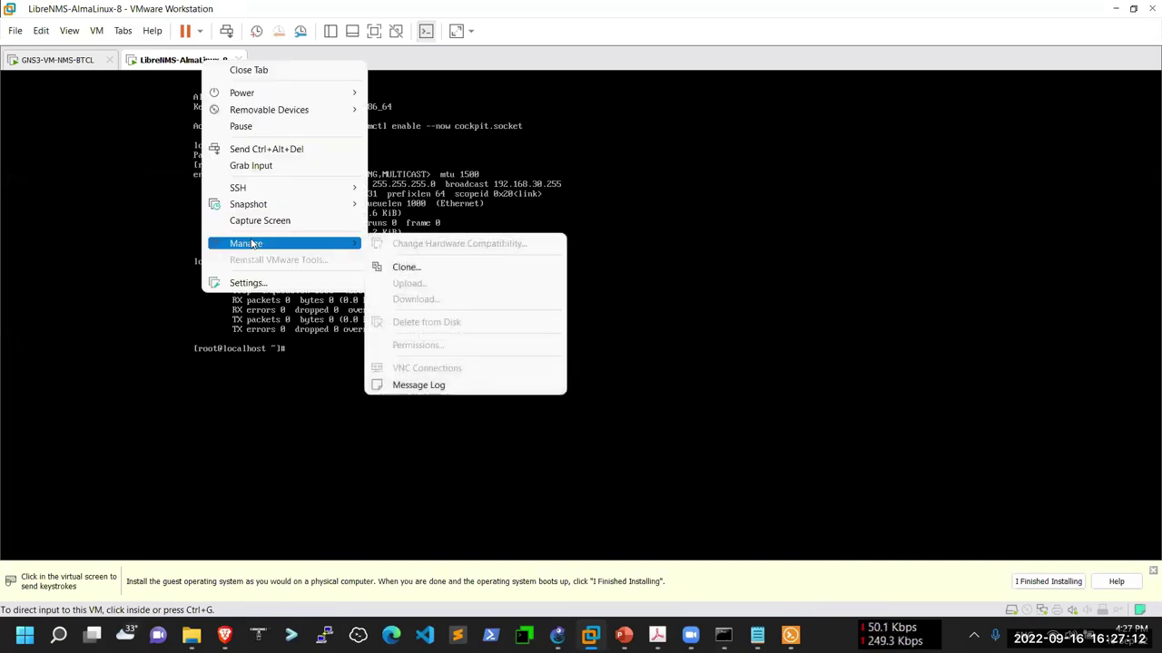
left_click(250, 283)
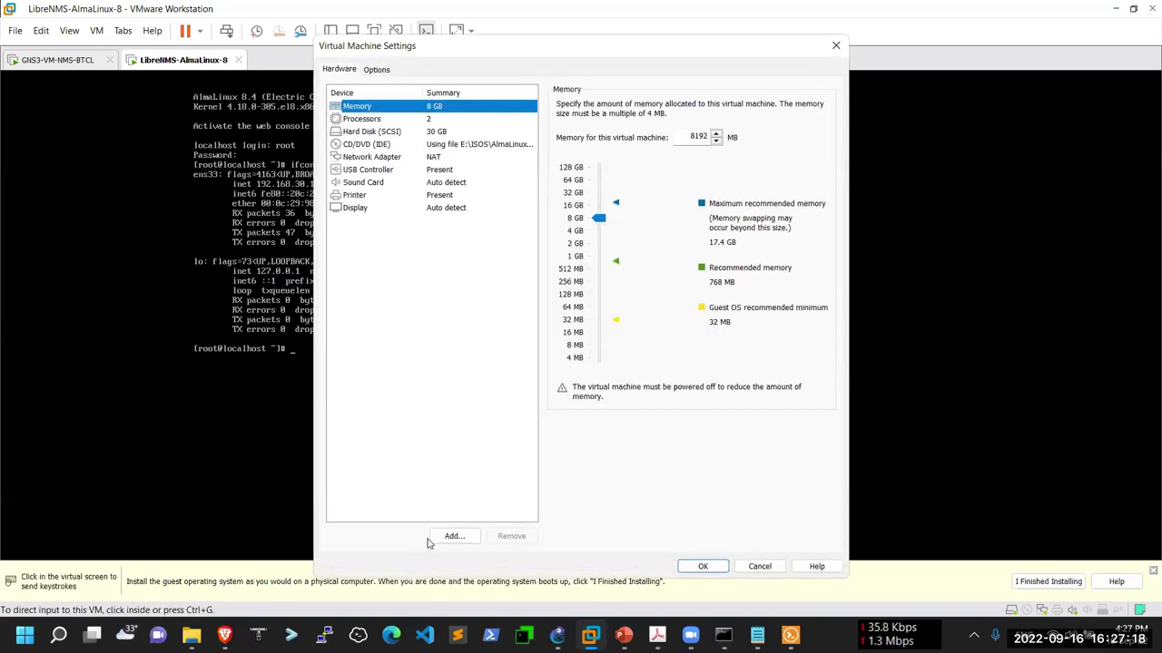
left_click(451, 536)
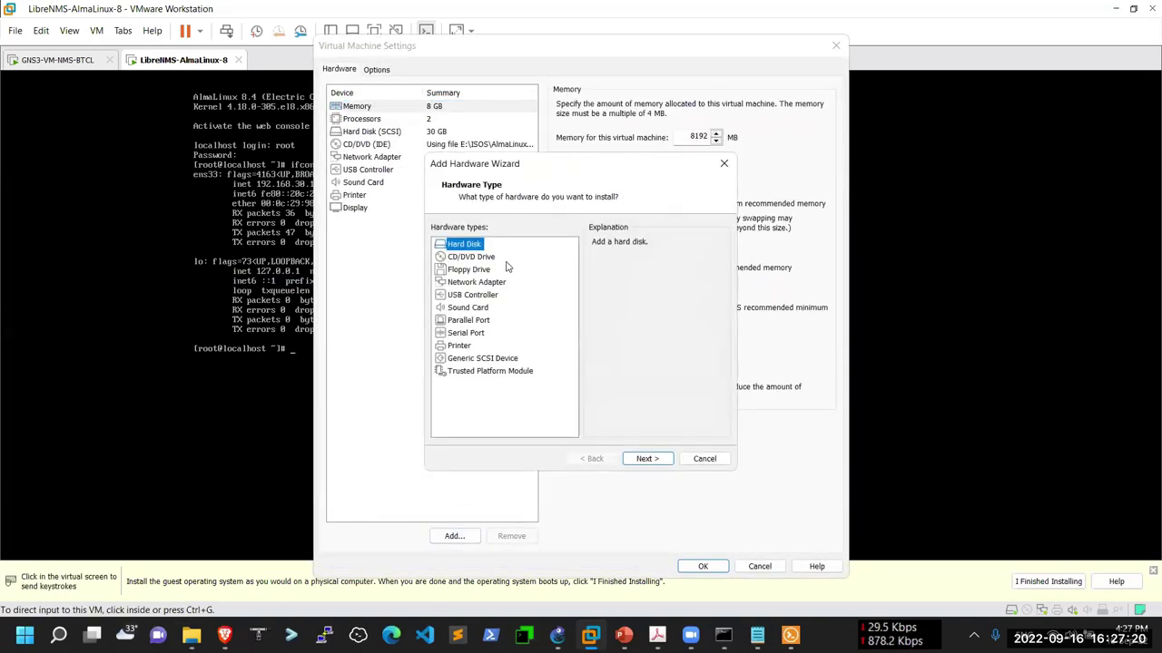
left_click(491, 282)
left_click(653, 465)
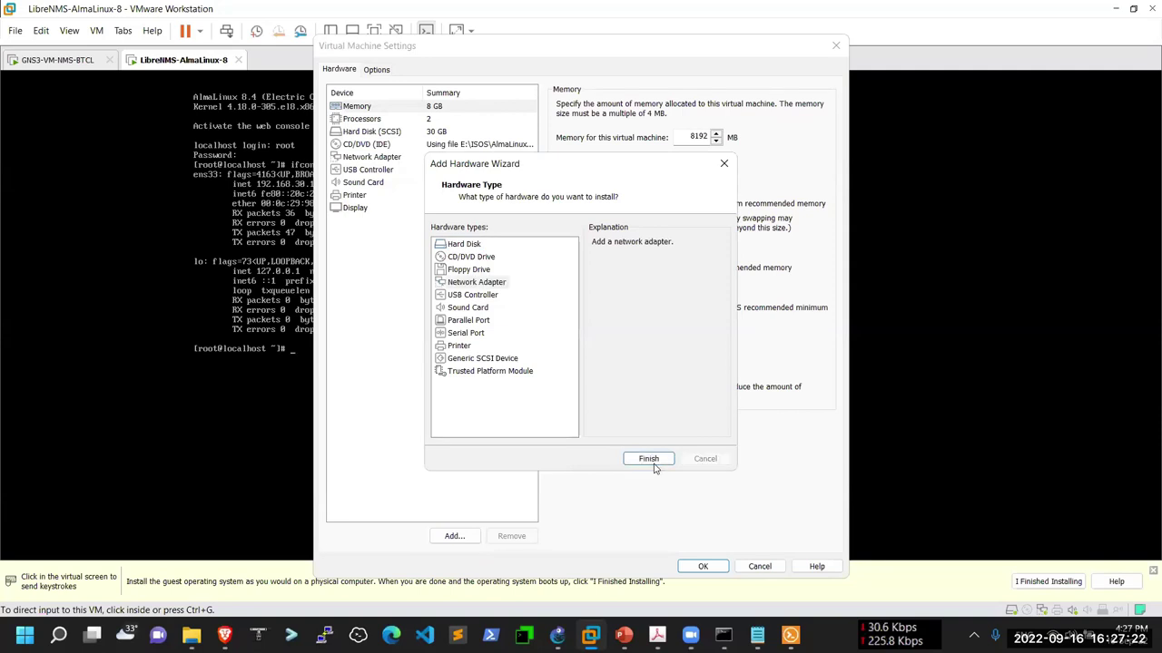
left_click(703, 565)
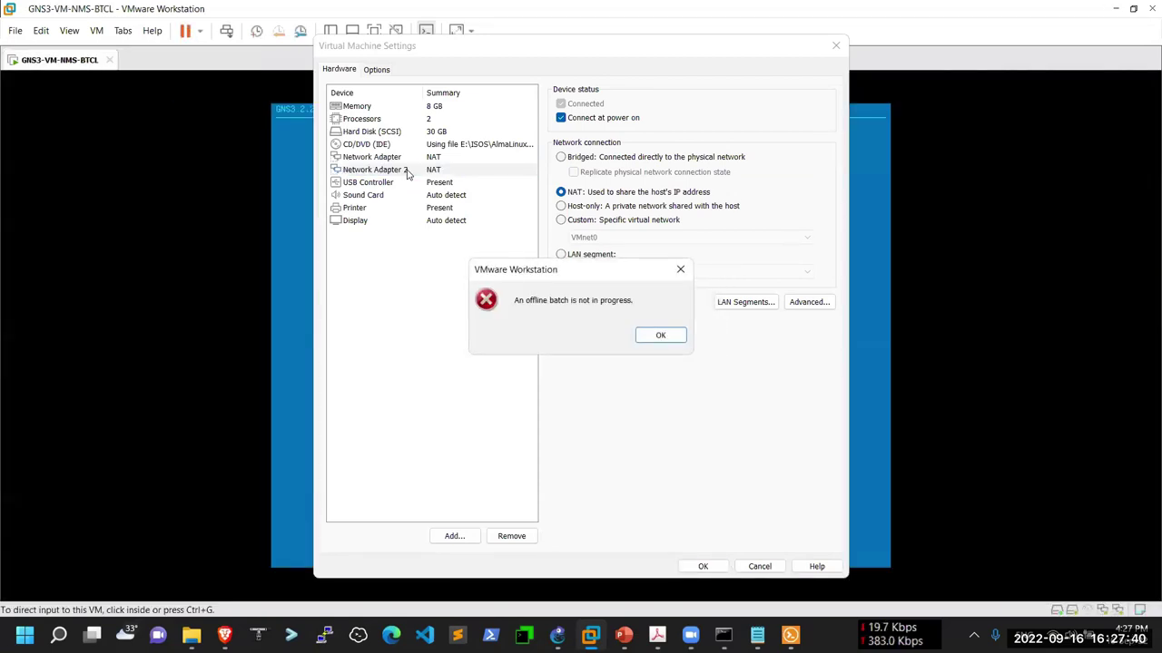
left_click(645, 335)
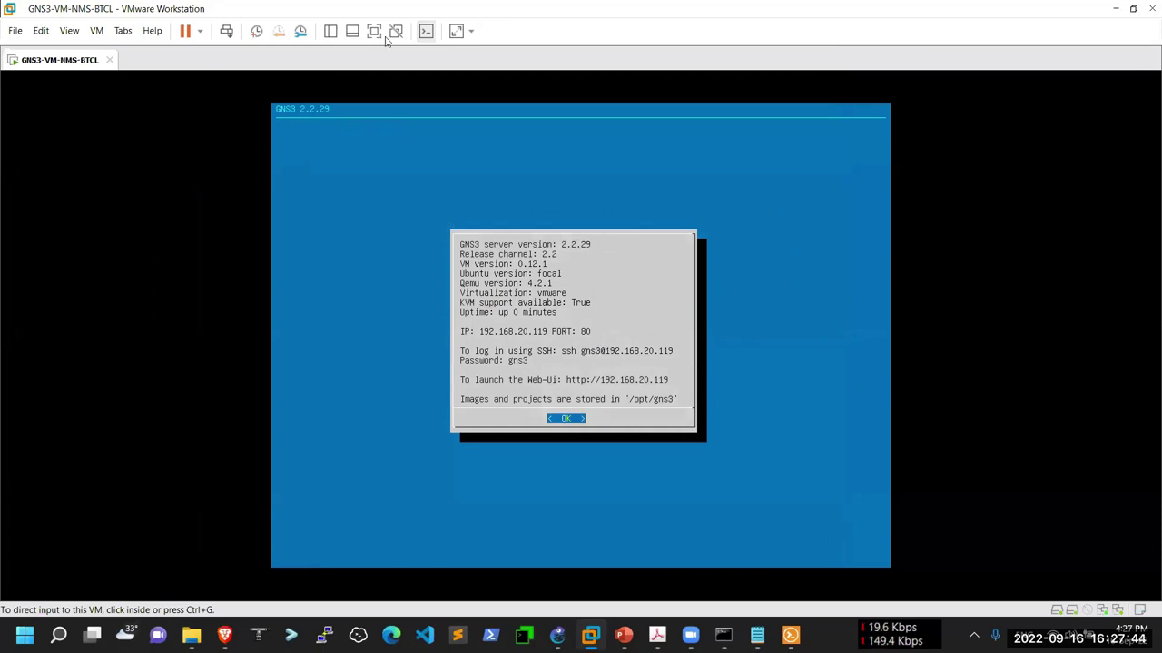
Step: Show the virtual machine library and reopen LibreNMS-AlmaLinux-8 from it
left_click(330, 32)
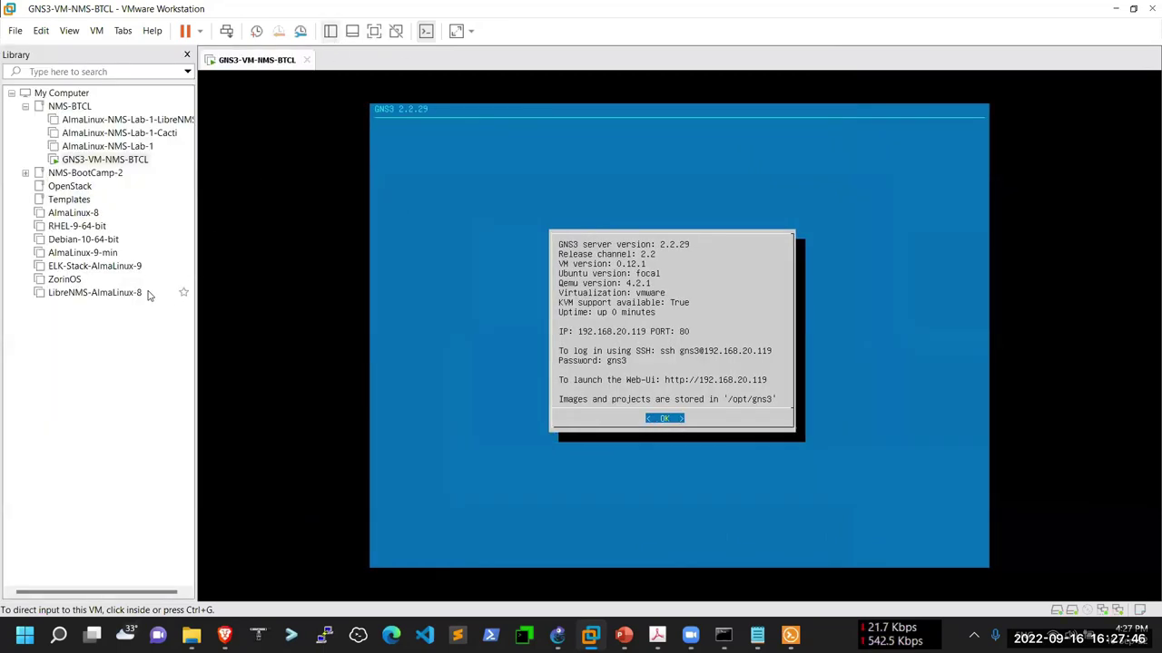
left_click(102, 295)
right_click(102, 297)
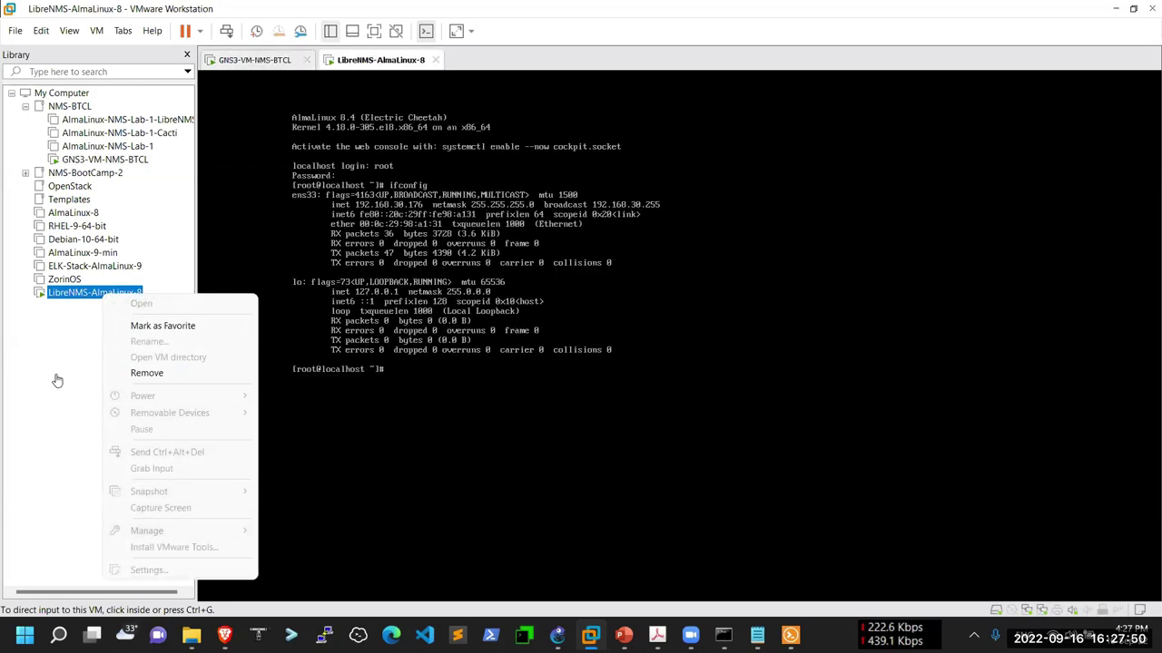
left_click(56, 379)
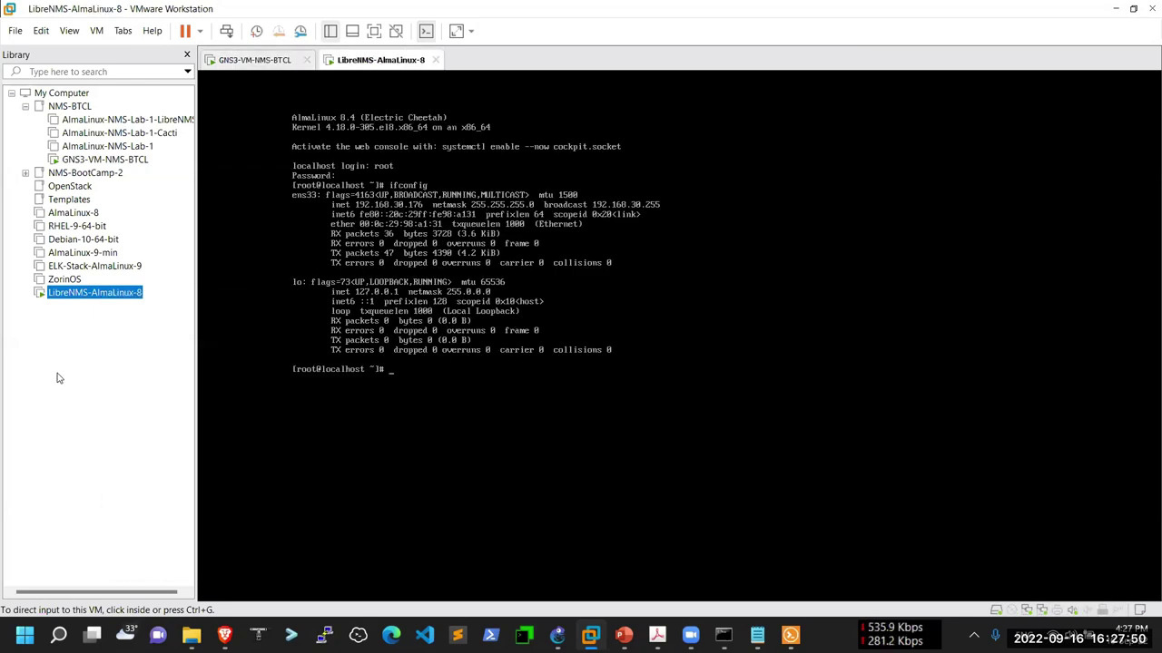
Step: Check the network connection type of Network Adapter 2 in the LibreNMS-AlmaLinux-8 settings and close them
right_click(102, 293)
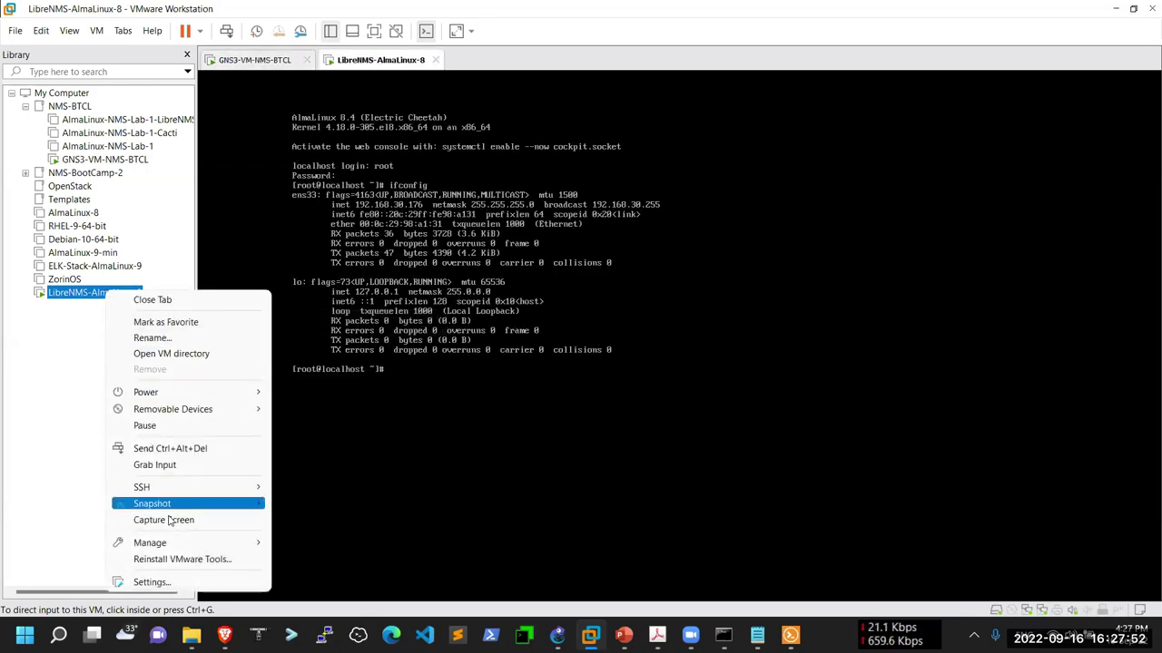
left_click(166, 581)
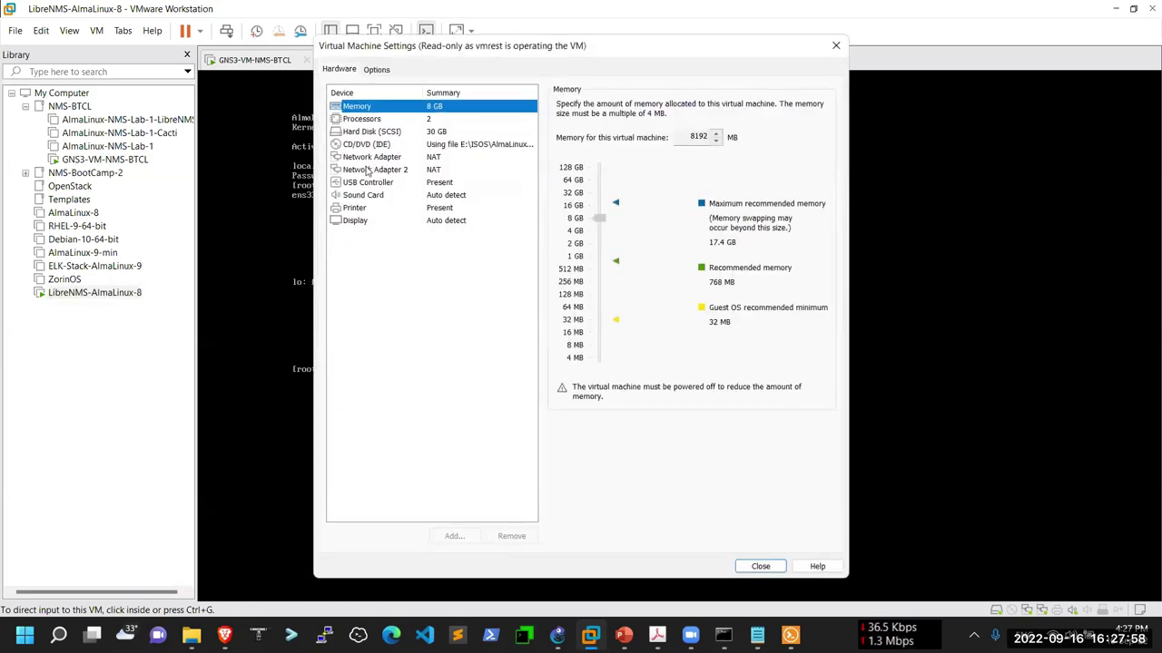
left_click(370, 171)
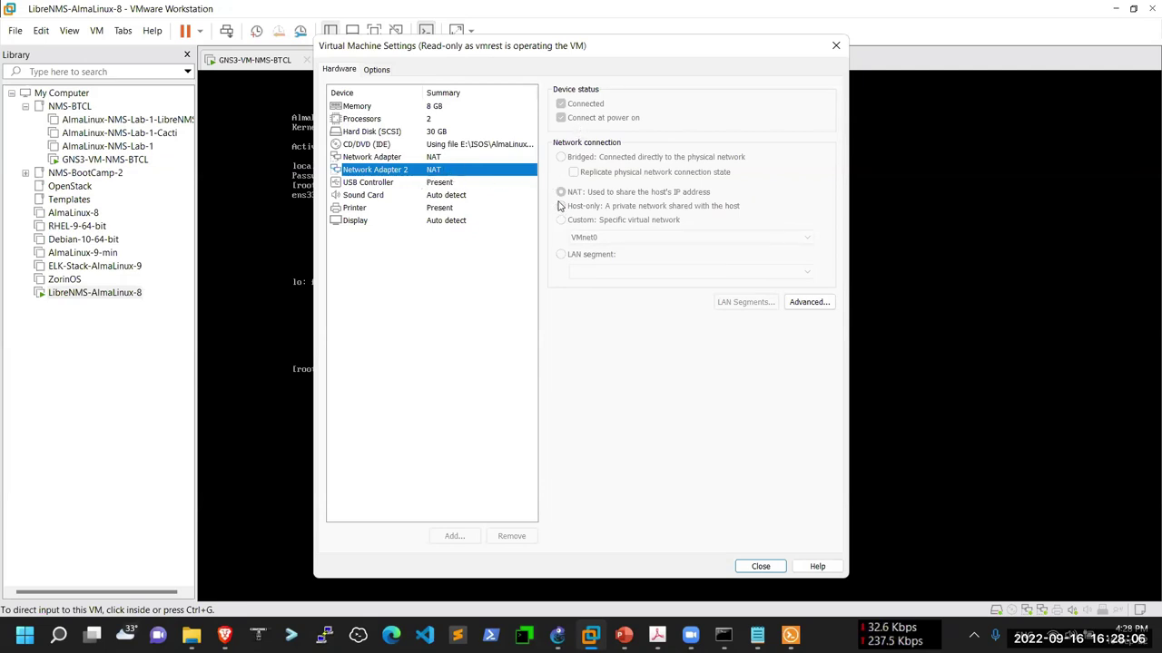
left_click(836, 45)
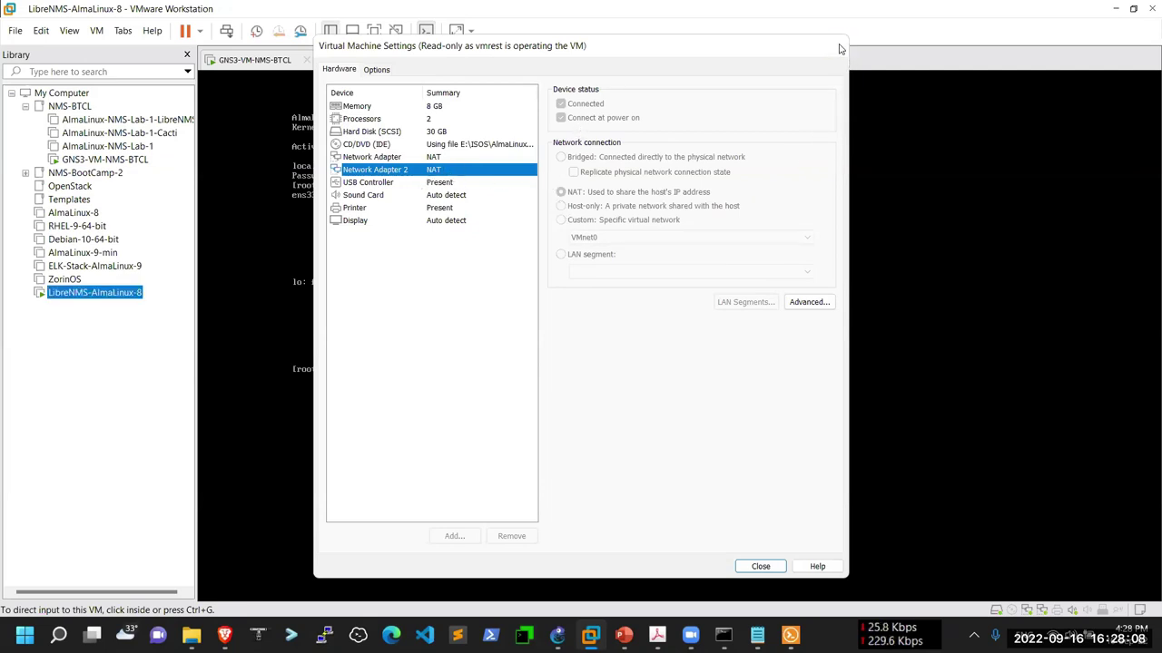
Step: Shut down the AlmaLinux machine from its root console with init 0
left_click(518, 389)
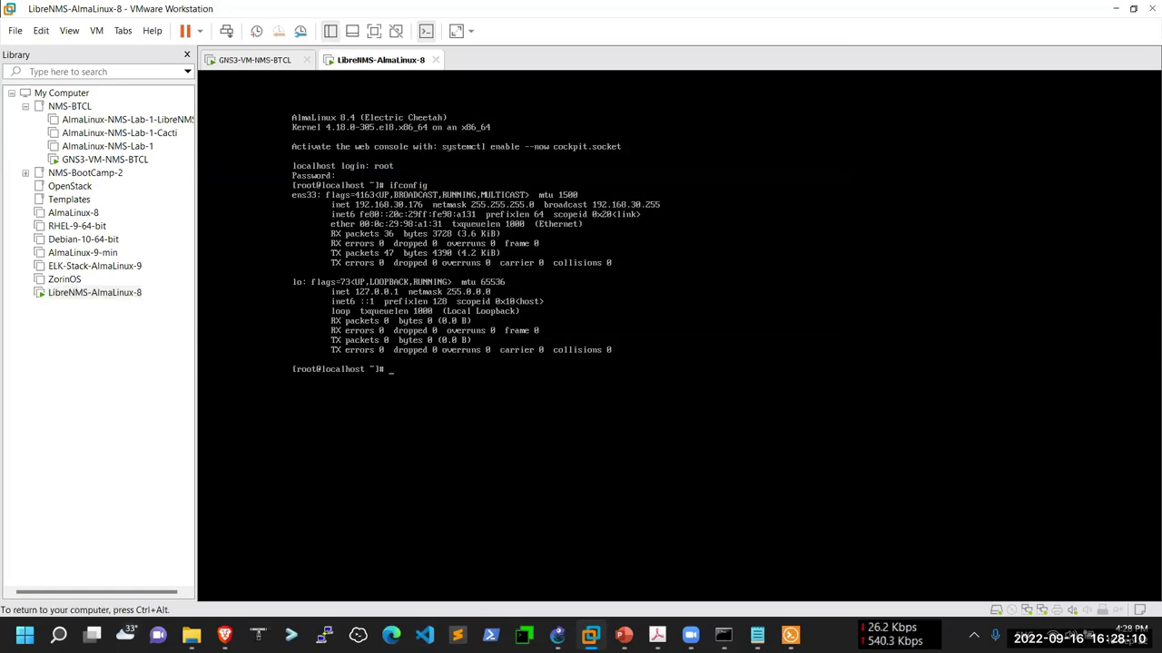
type("in")
key("BackSpace")
key("BackSpace")
type("it 0")
key("Return")
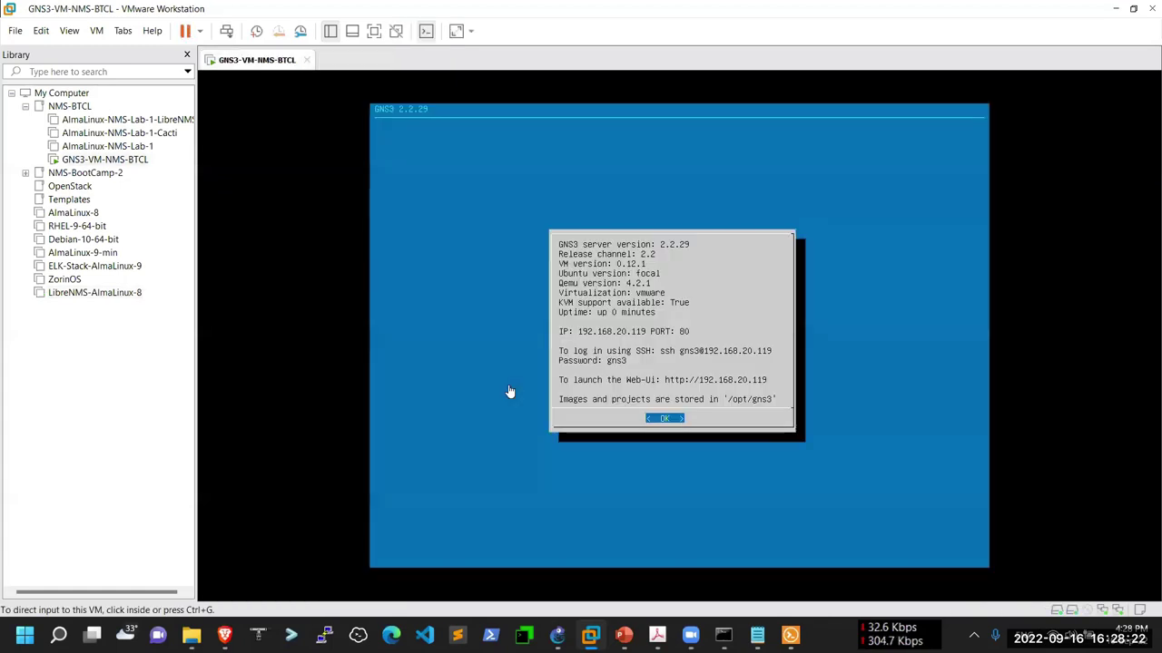
Step: Reopen the powered-off LibreNMS-AlmaLinux-8 virtual machine from the library
right_click(106, 303)
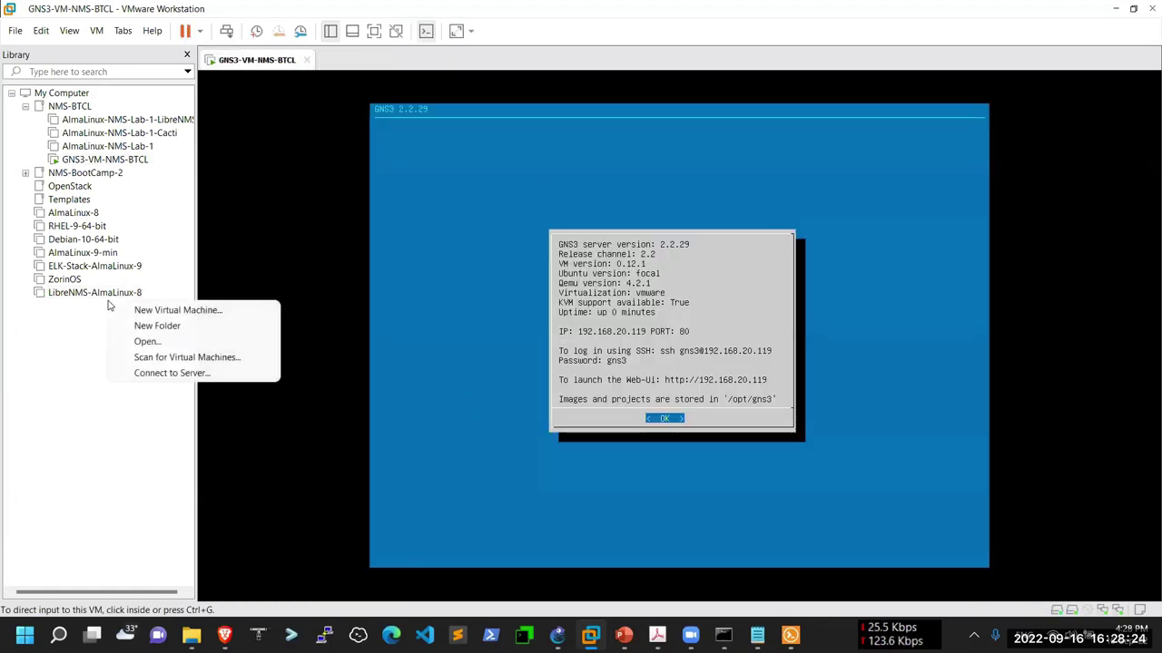
right_click(104, 293)
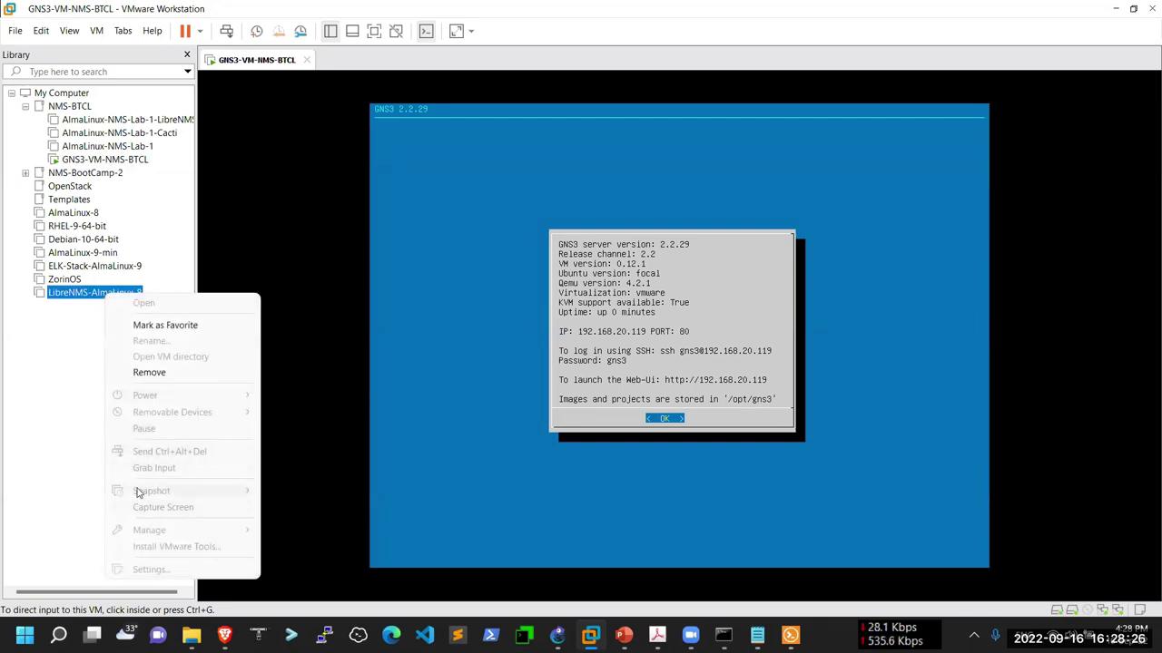
left_click(77, 369)
left_click(91, 300)
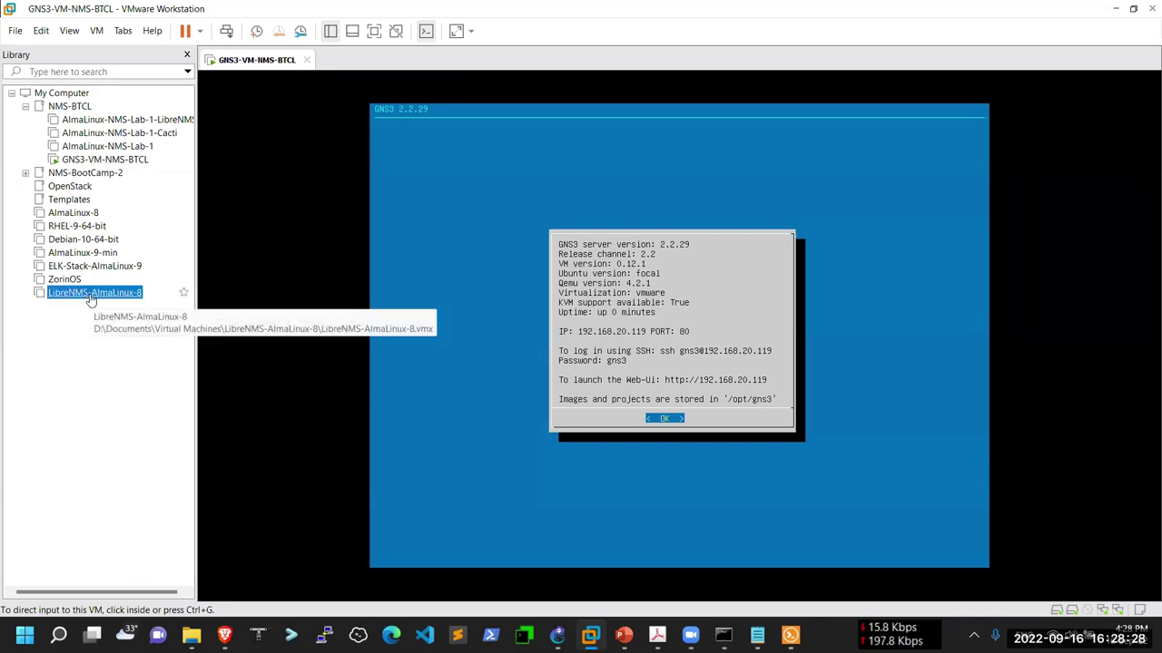
double_click(91, 299)
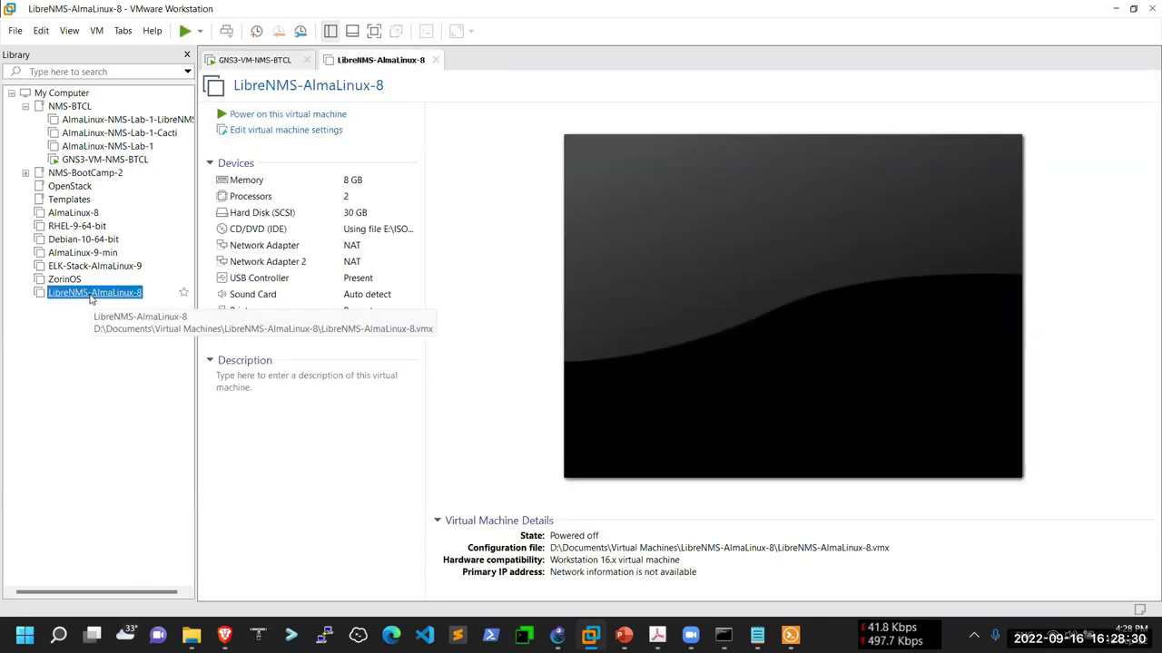
Step: Review the connection options of both network adapters in the powered-off LibreNMS-AlmaLinux-8 machine's settings, and close the settings
right_click(95, 300)
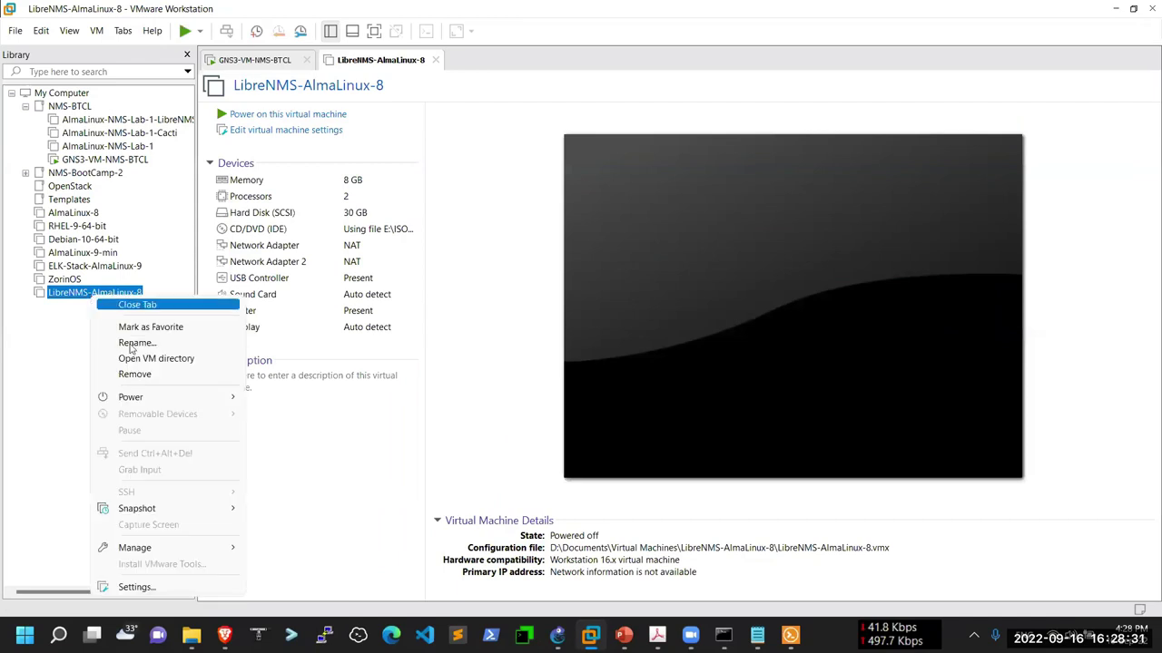
left_click(161, 587)
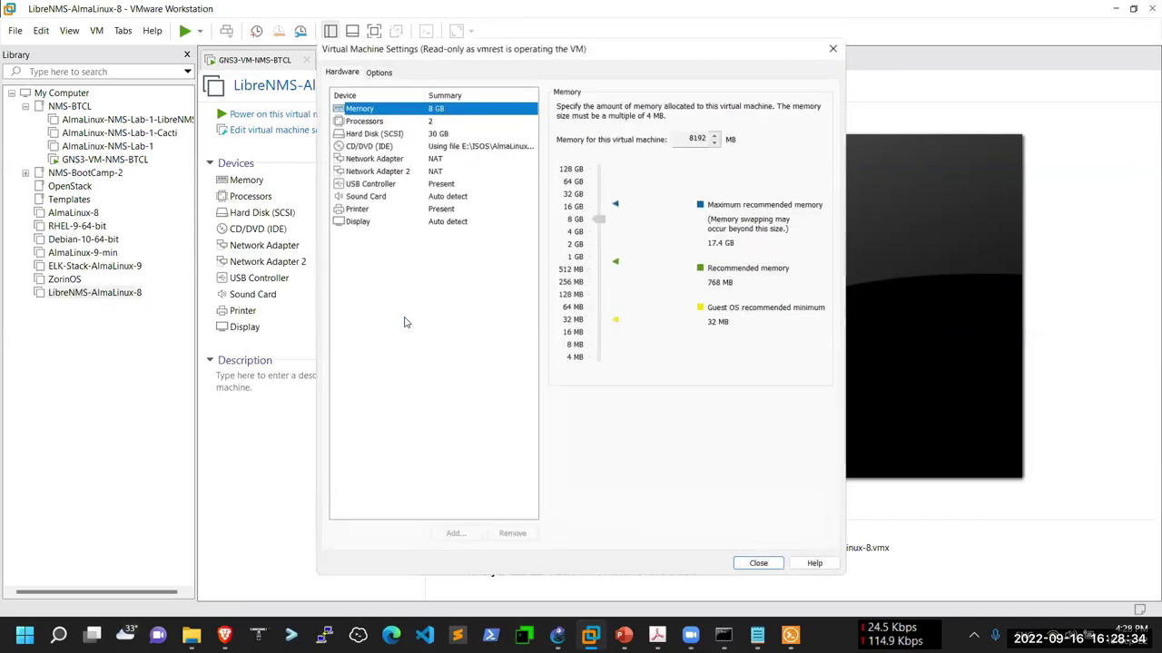
left_click(407, 172)
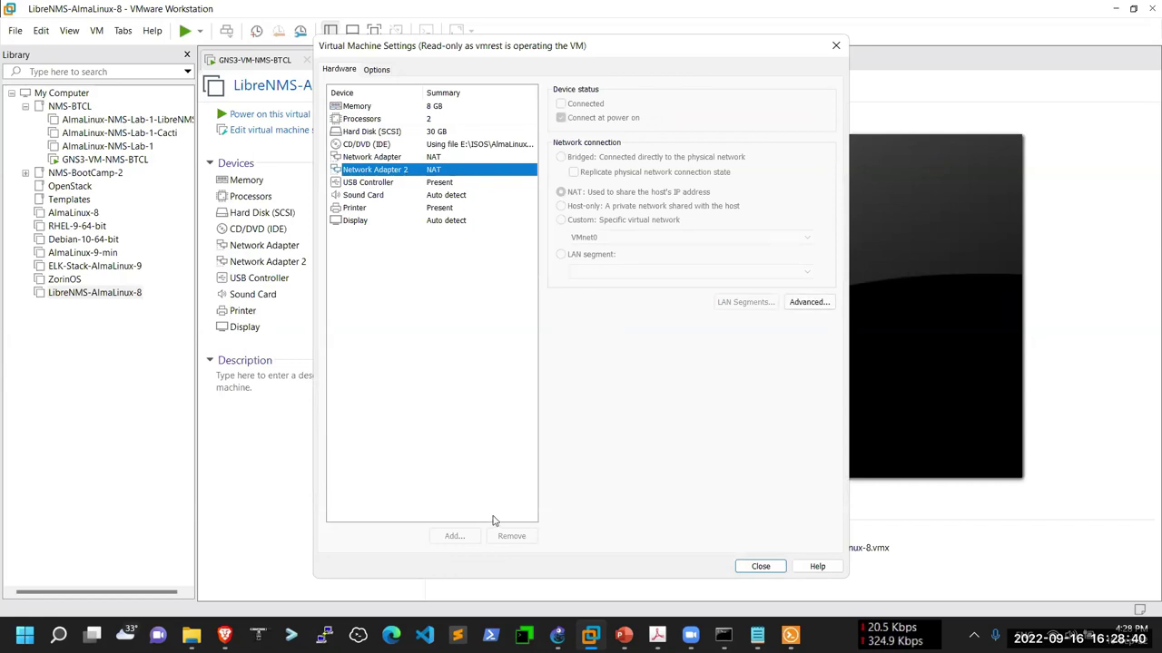
left_click(383, 160)
left_click(382, 171)
left_click(384, 159)
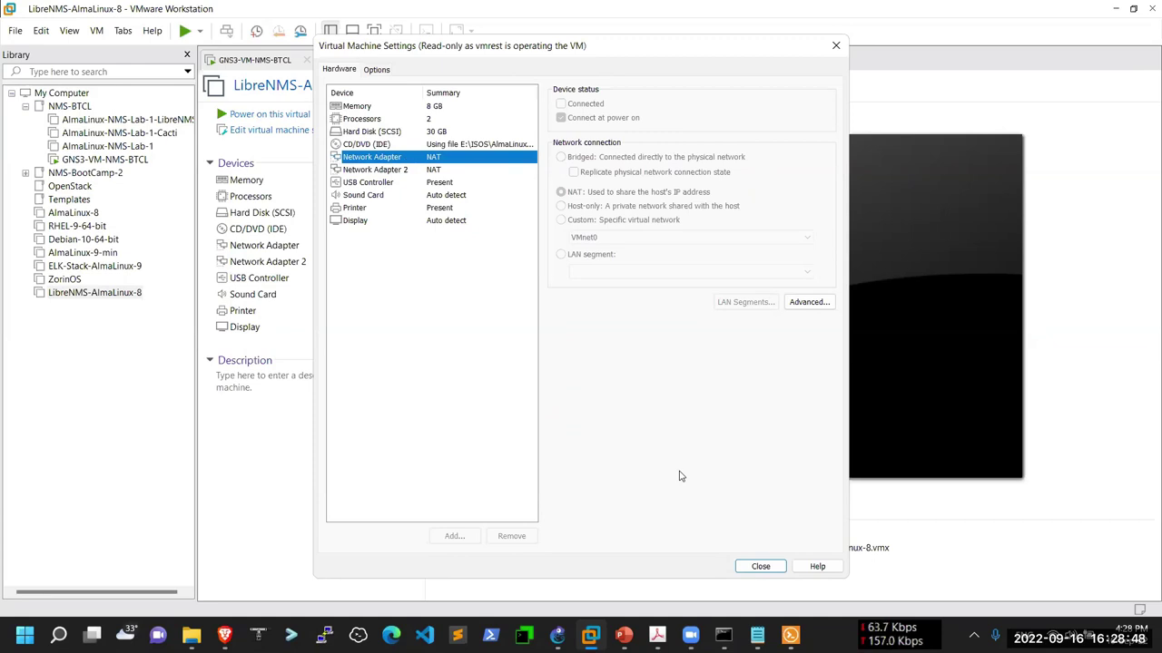
left_click(760, 565)
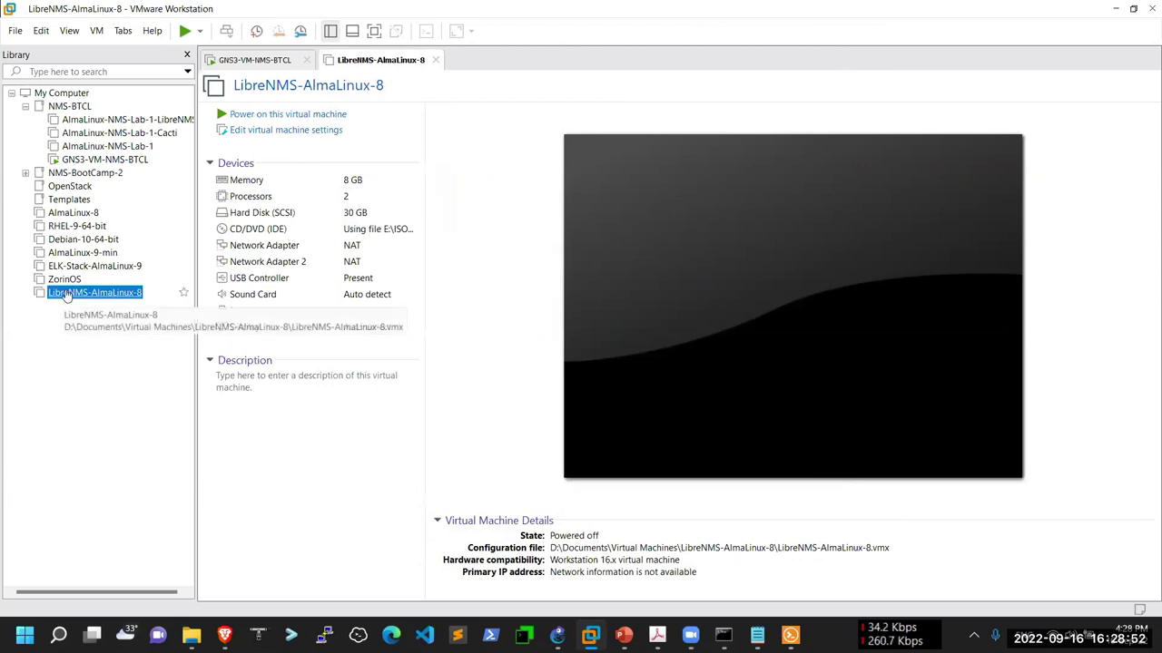
Step: Recheck whether the LibreNMS-AlmaLinux-8 settings can be edited by viewing the processor and CD/DVD devices, and close them
right_click(66, 296)
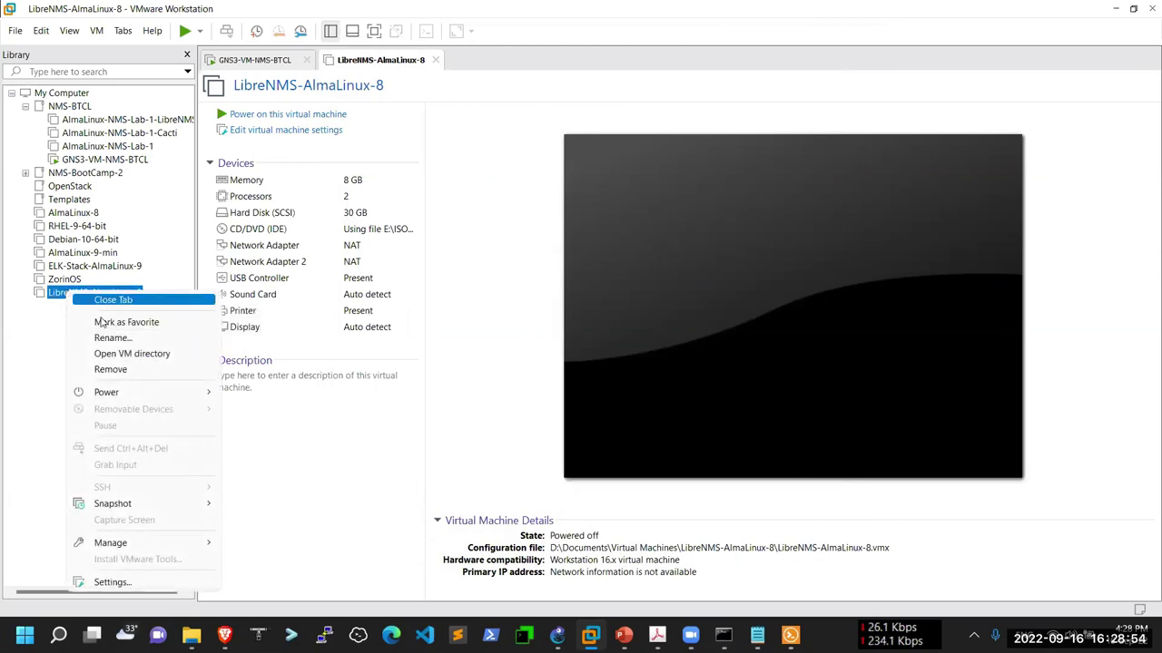
left_click(156, 581)
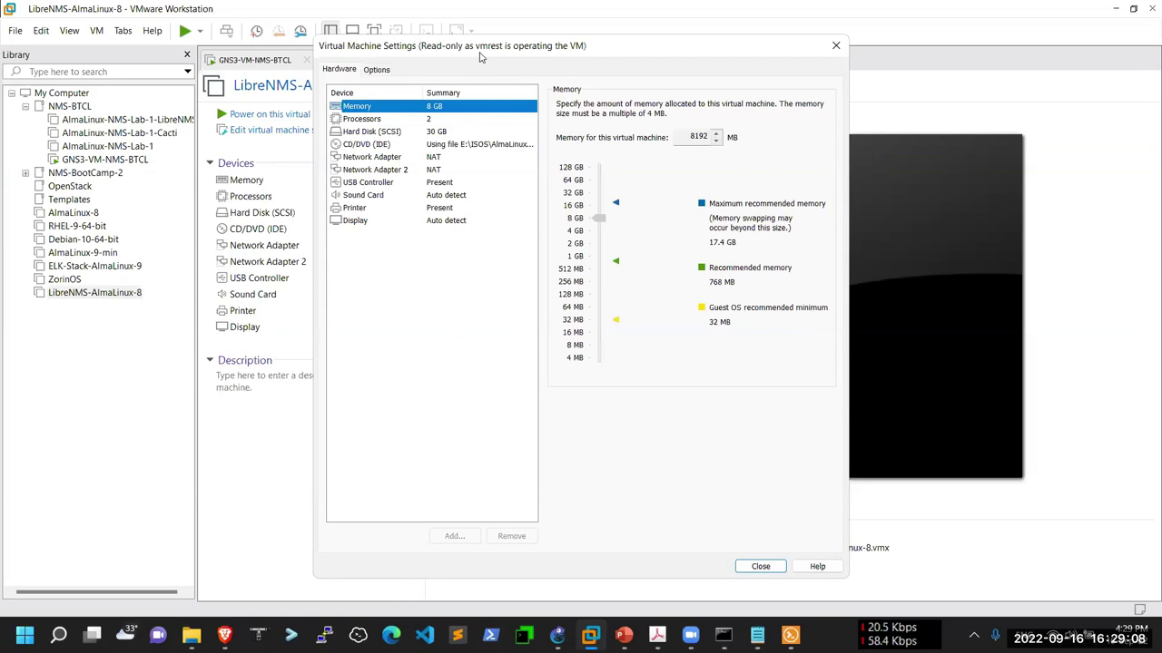
left_click(432, 119)
left_click(467, 145)
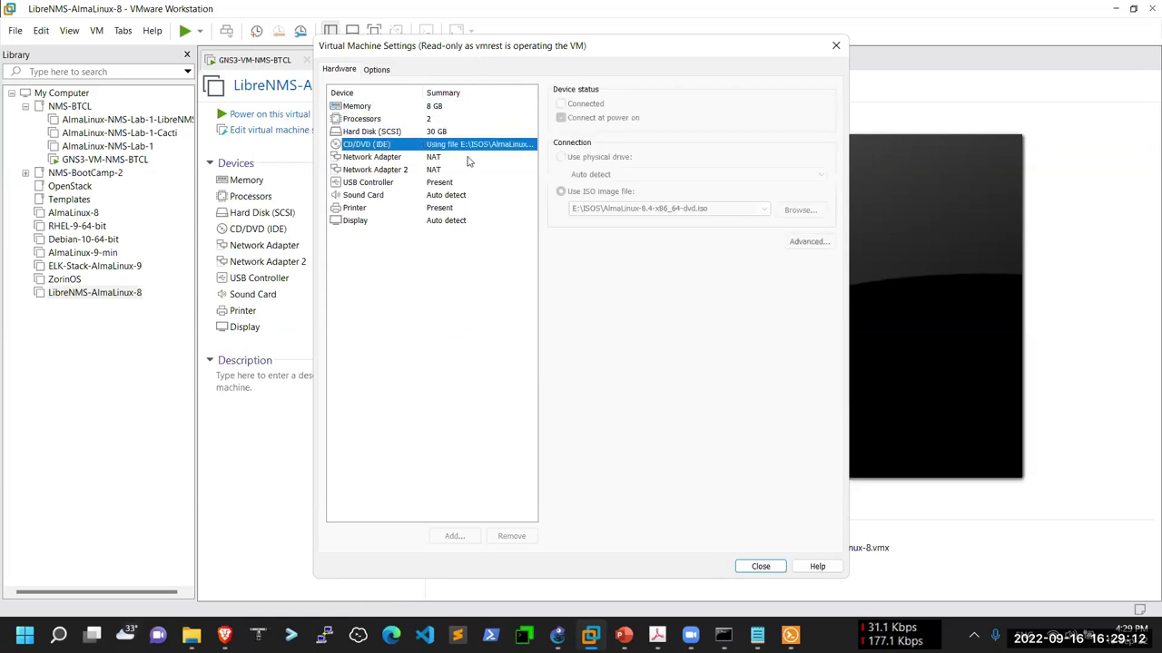
left_click(836, 45)
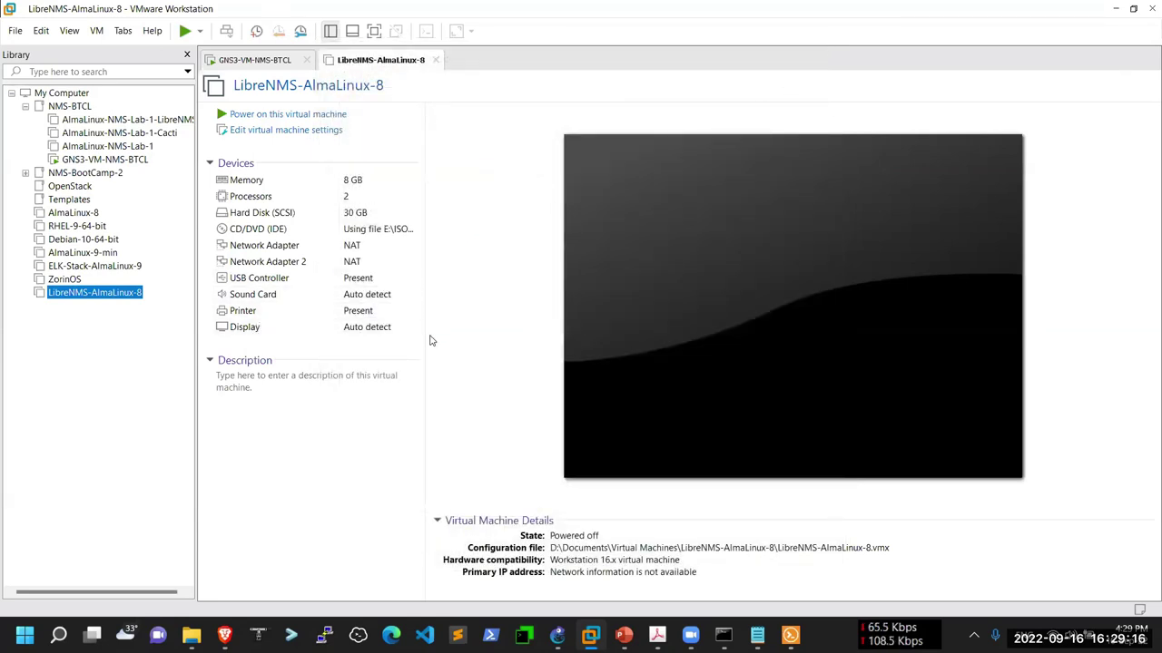
Step: Open the AlmaLinux-8 virtual machine from the library and display its hardware settings for comparison
right_click(107, 296)
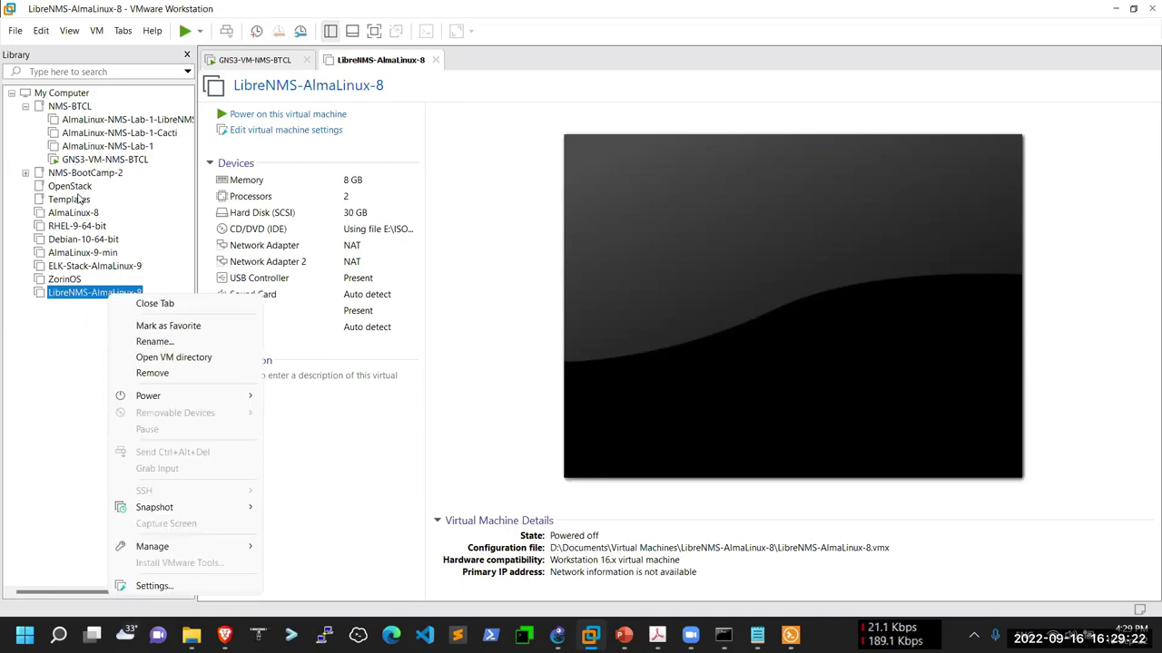
left_click(81, 216)
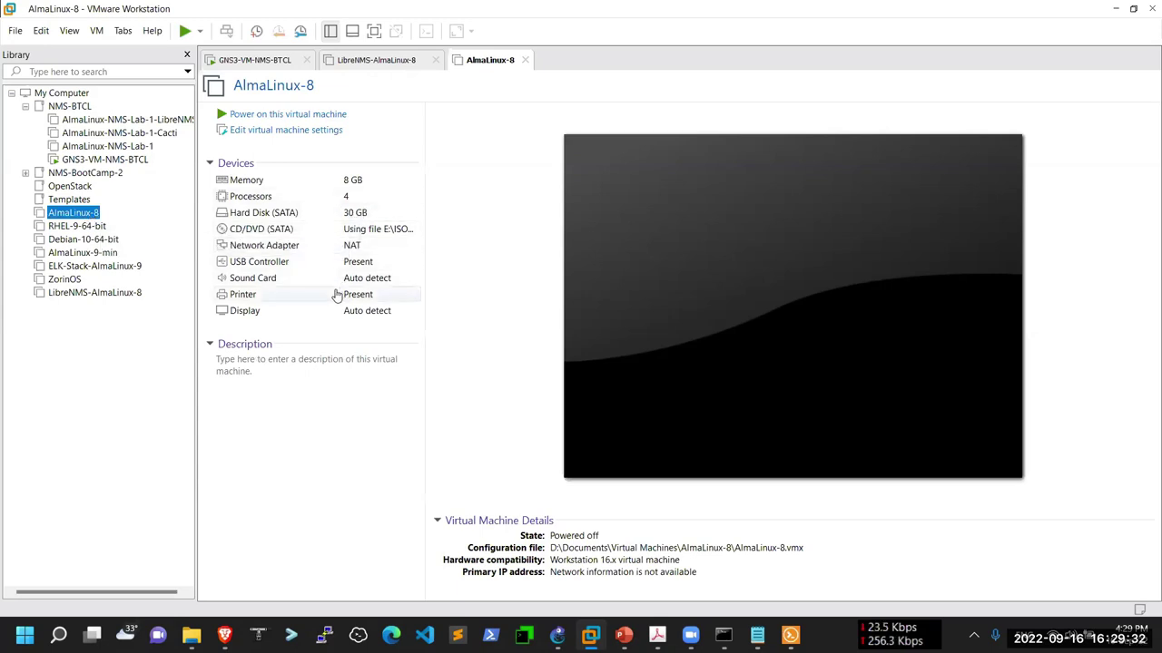
right_click(93, 218)
mouse_move(172, 428)
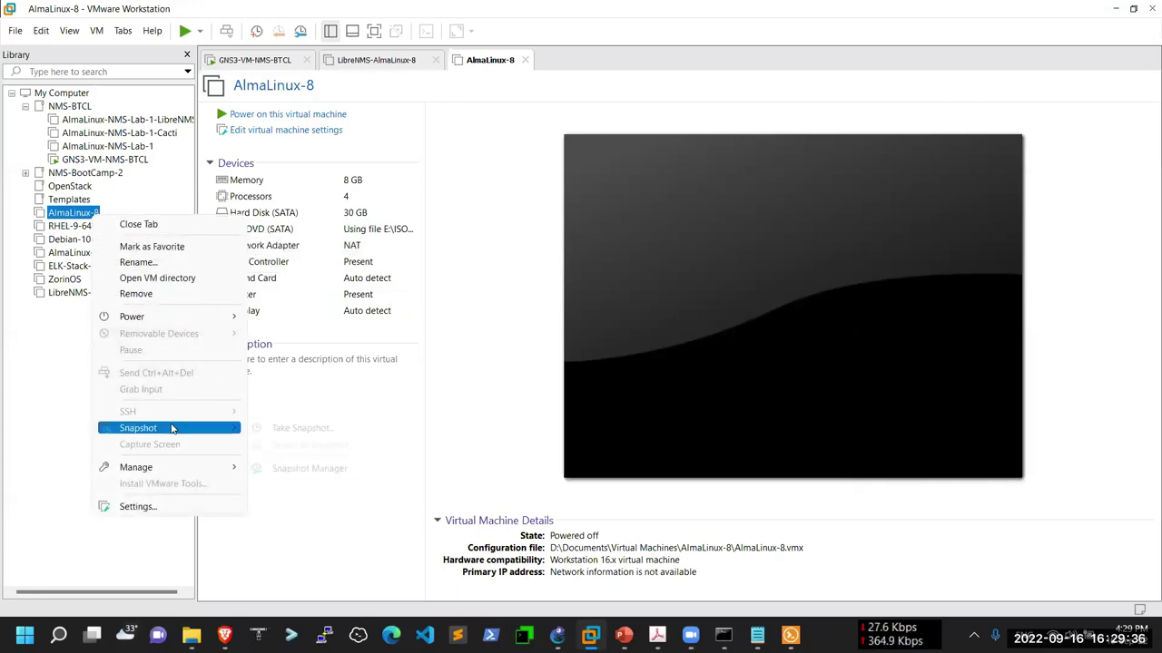
left_click(144, 504)
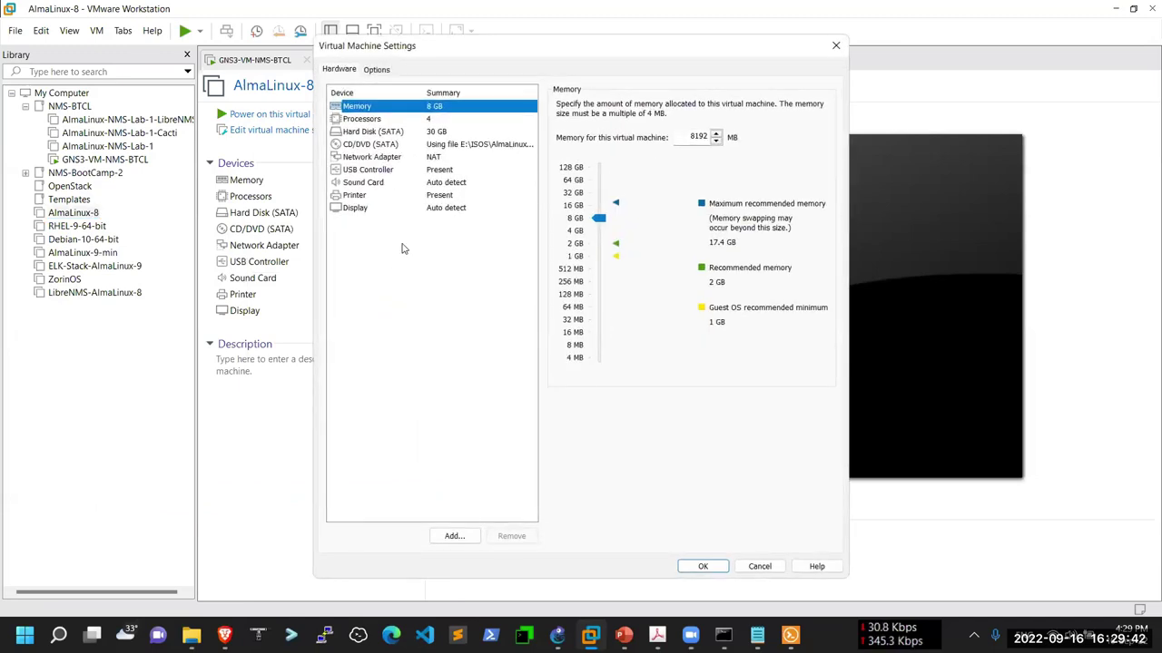
Step: Add a second network adapter to the AlmaLinux-8 virtual machine, set it to Host-only and save the settings
left_click(454, 536)
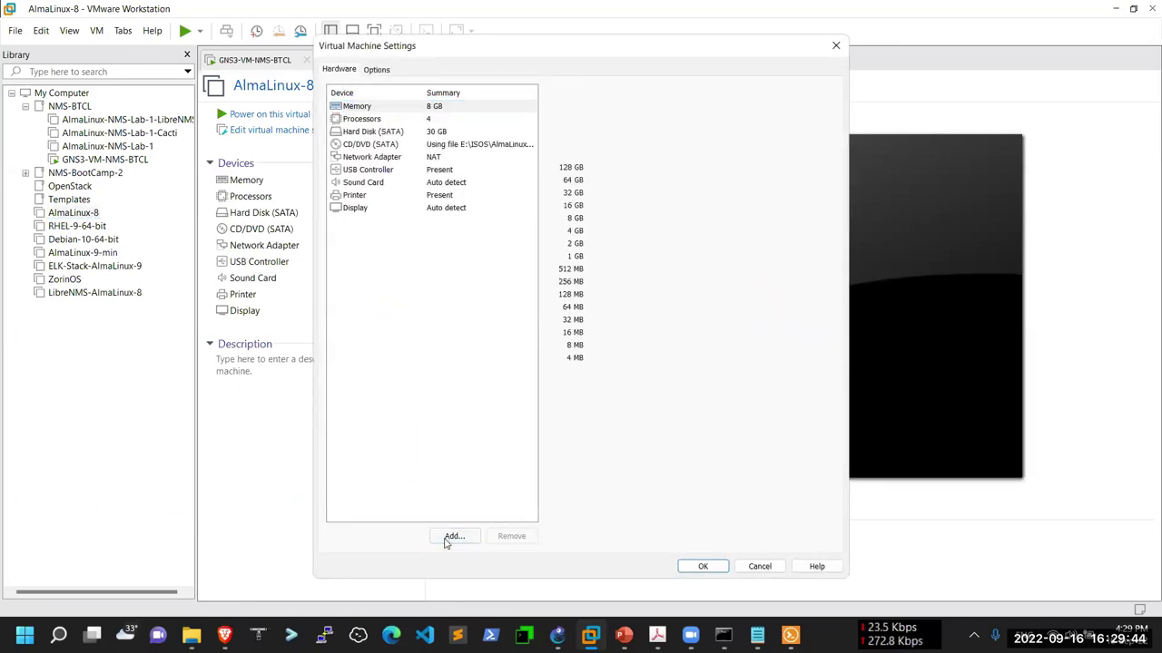
left_click(473, 283)
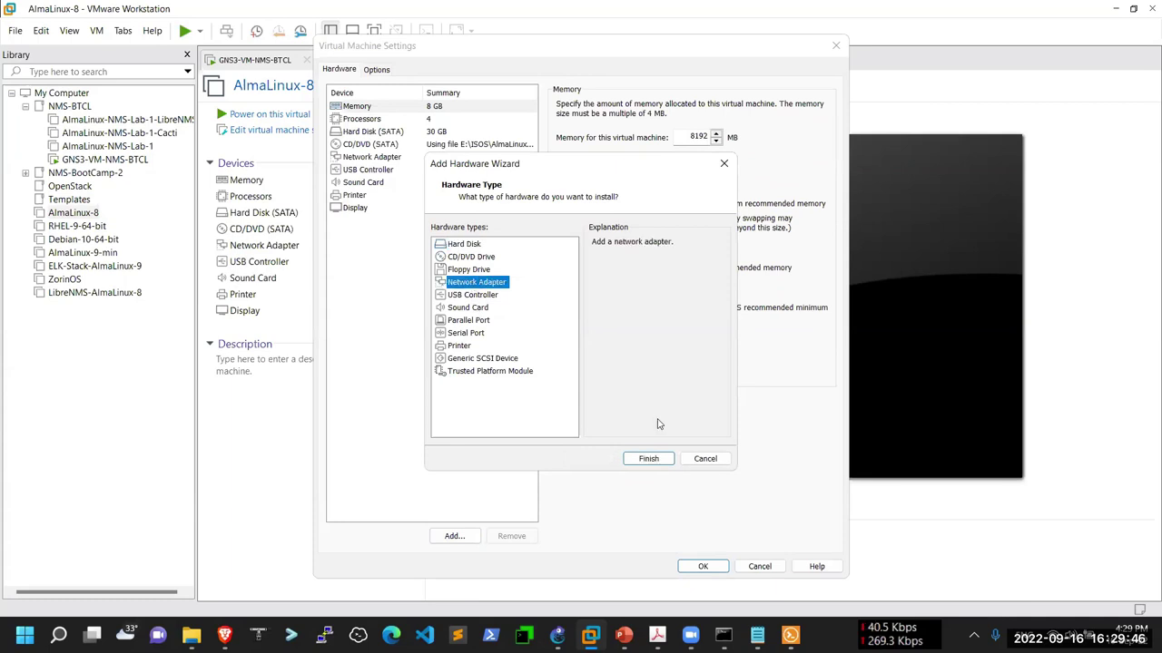
left_click(648, 459)
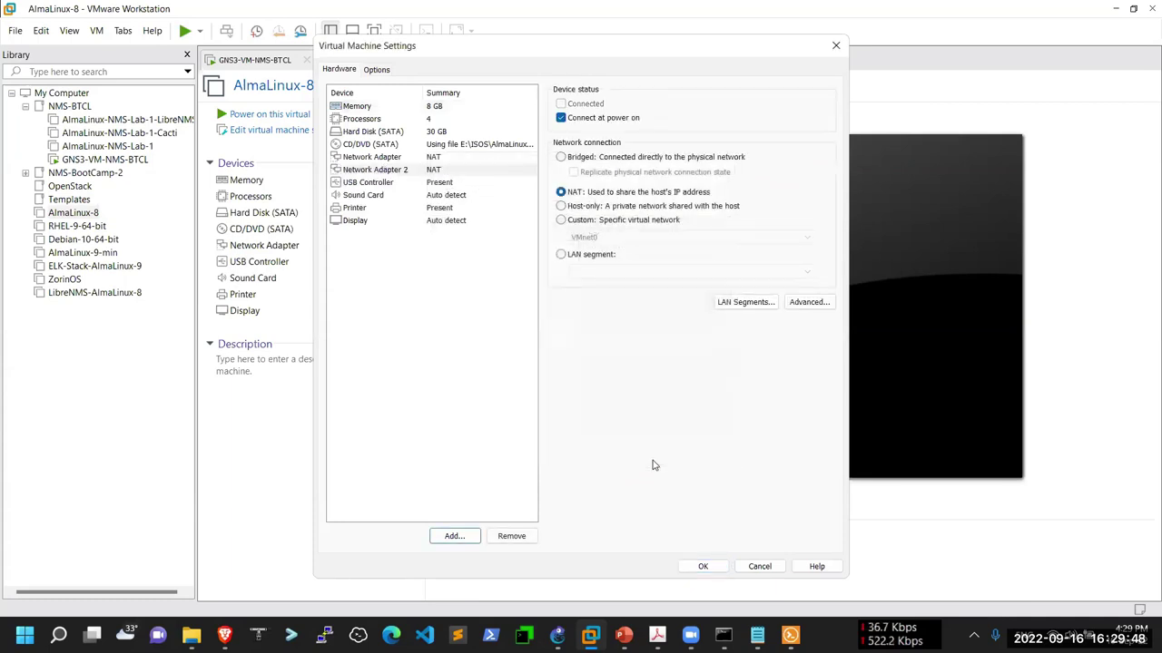
left_click(560, 207)
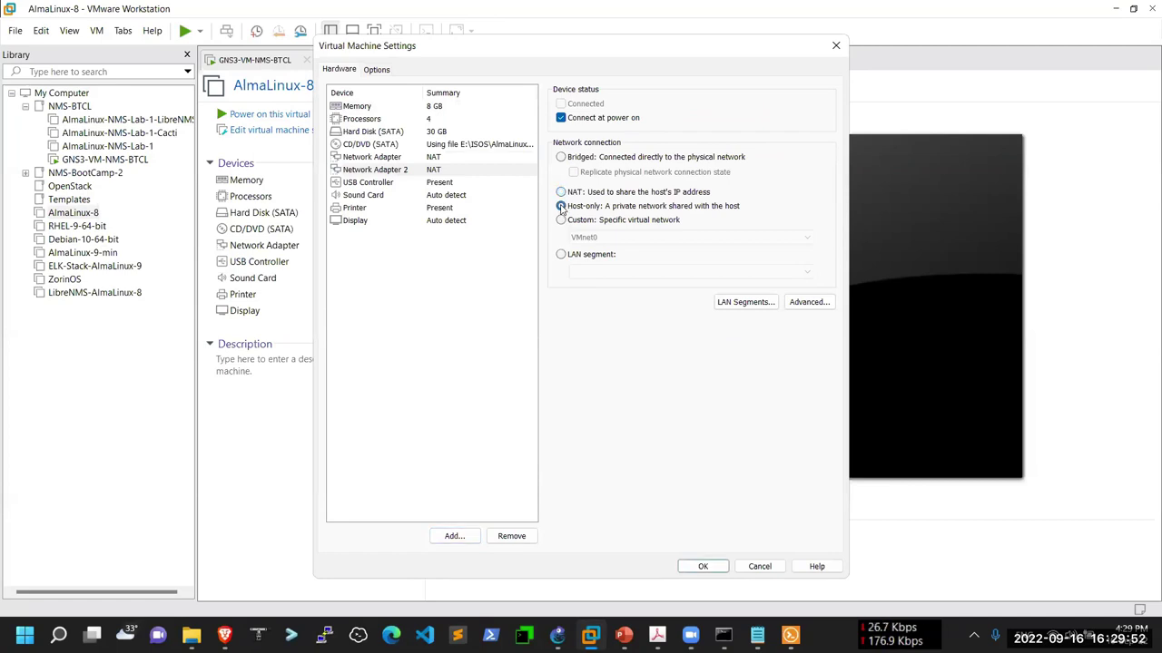
left_click(716, 562)
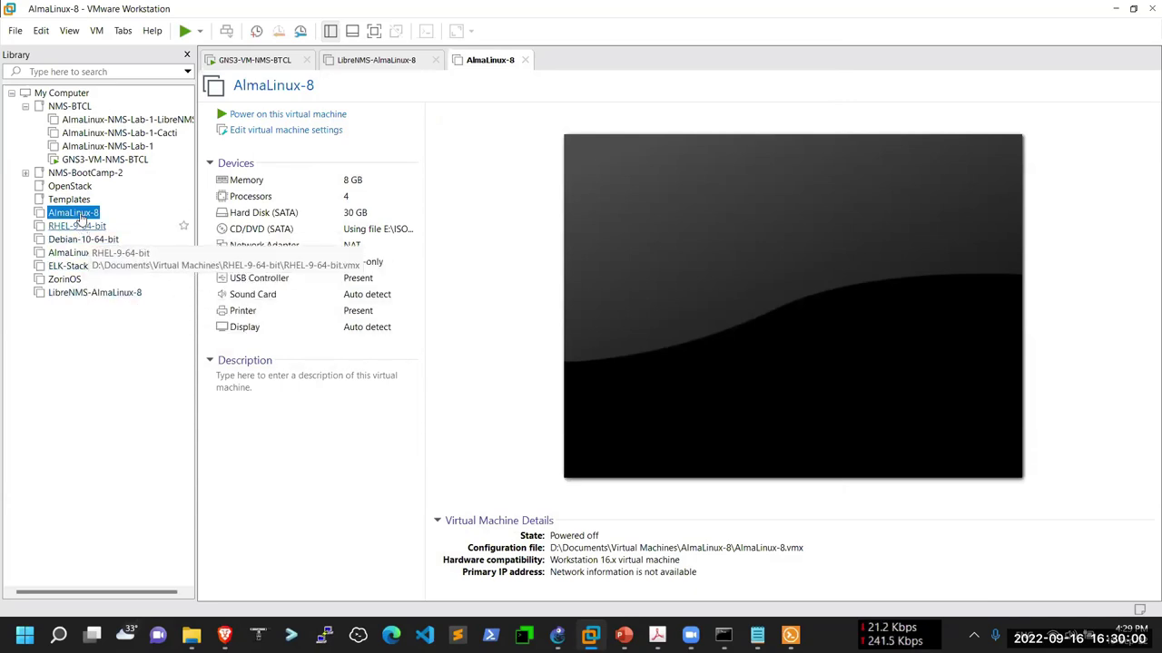
Step: Power on the AlmaLinux-8 virtual machine and bring its console to the login prompt
left_click(281, 116)
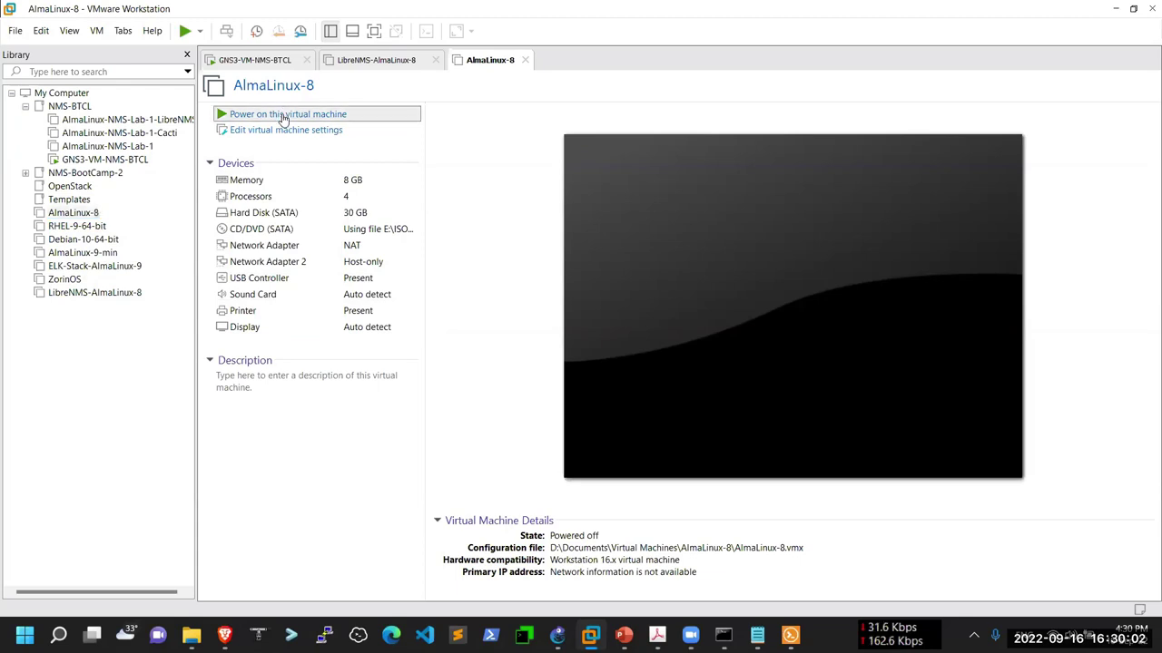
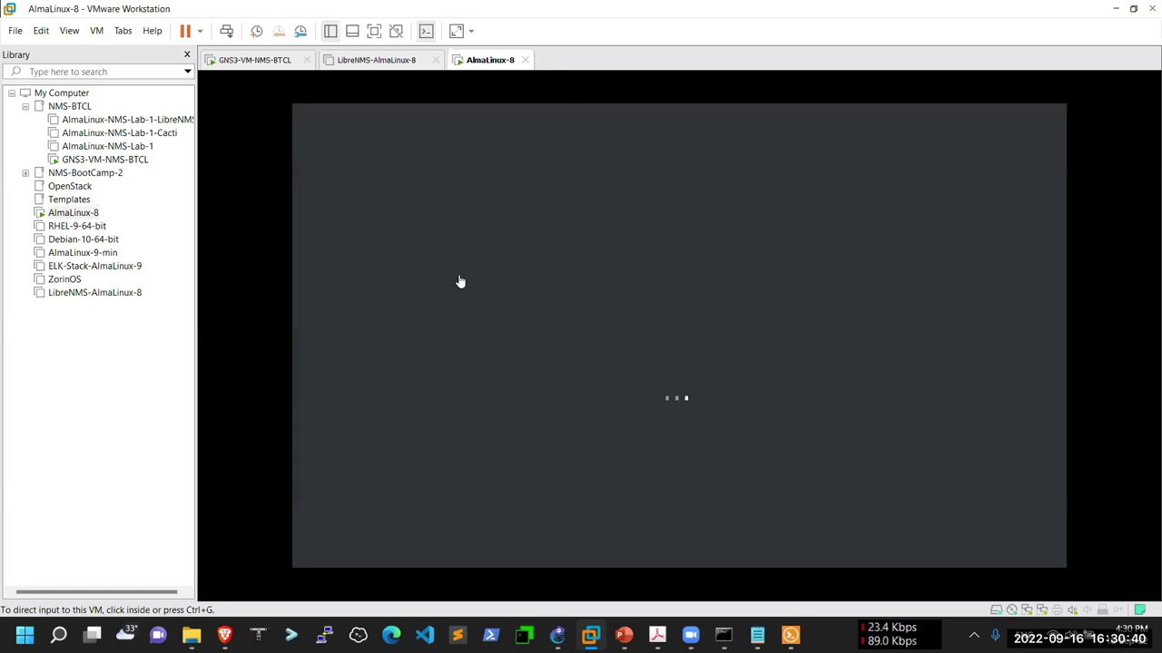
left_click(525, 254)
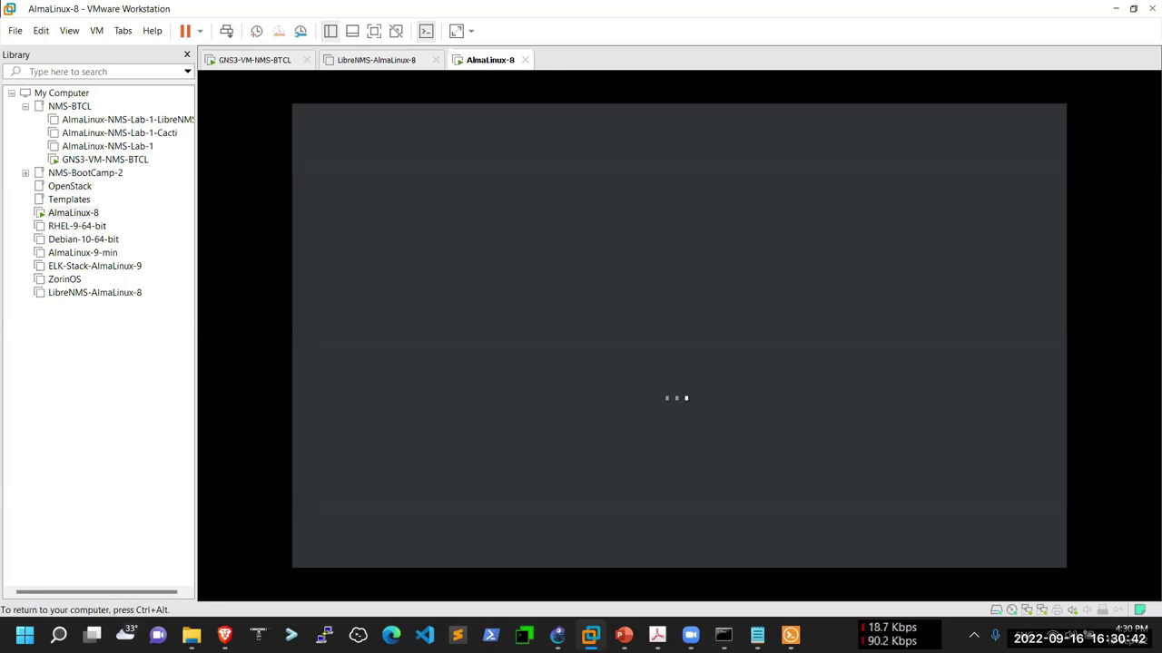
key("Escape")
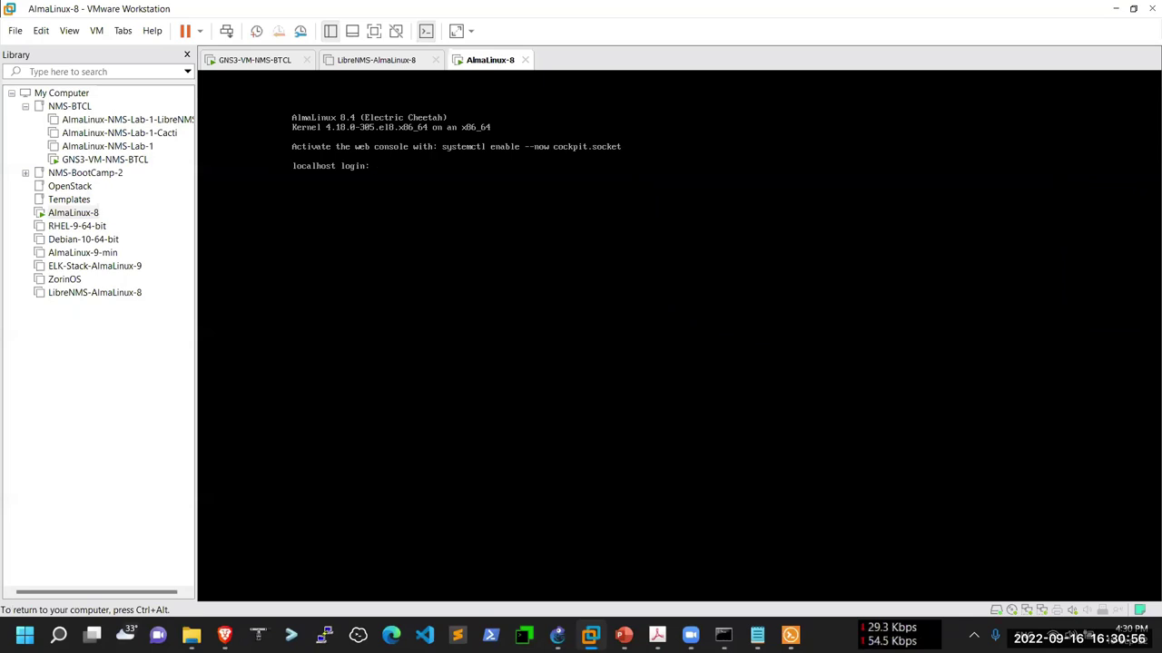
Step: Log in to the AlmaLinux-8 console as root with the account password
type("root")
key("Return")
key("Return")
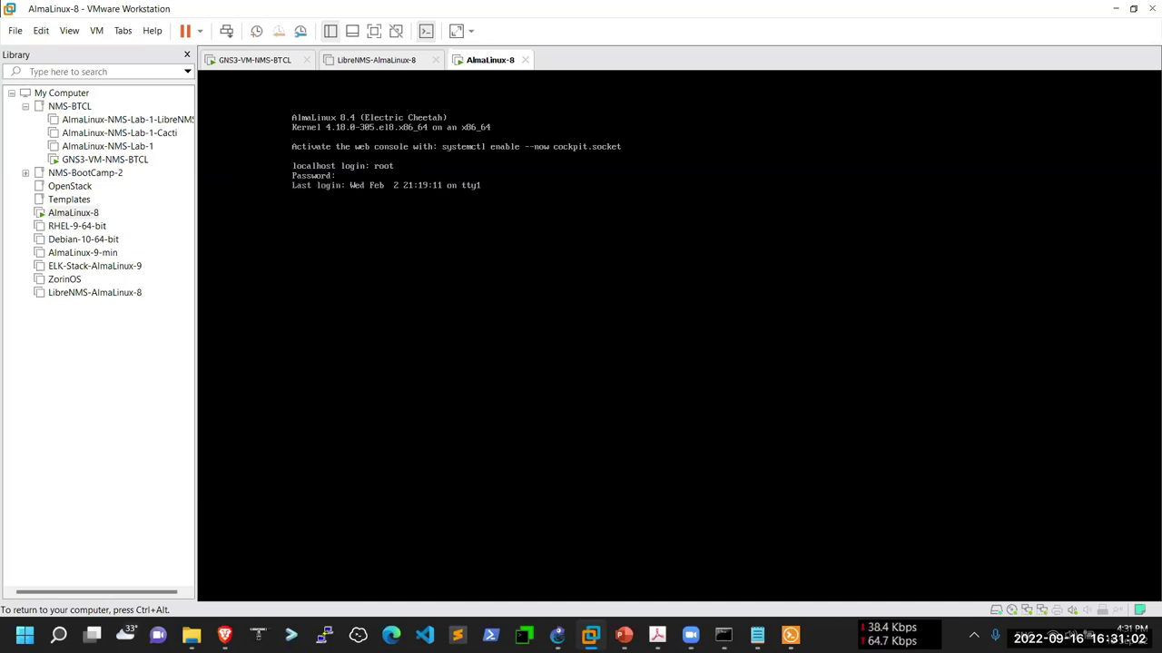
Step: List the guest's network interfaces with ifconfig to check both adapters
key("Return")
key("Return")
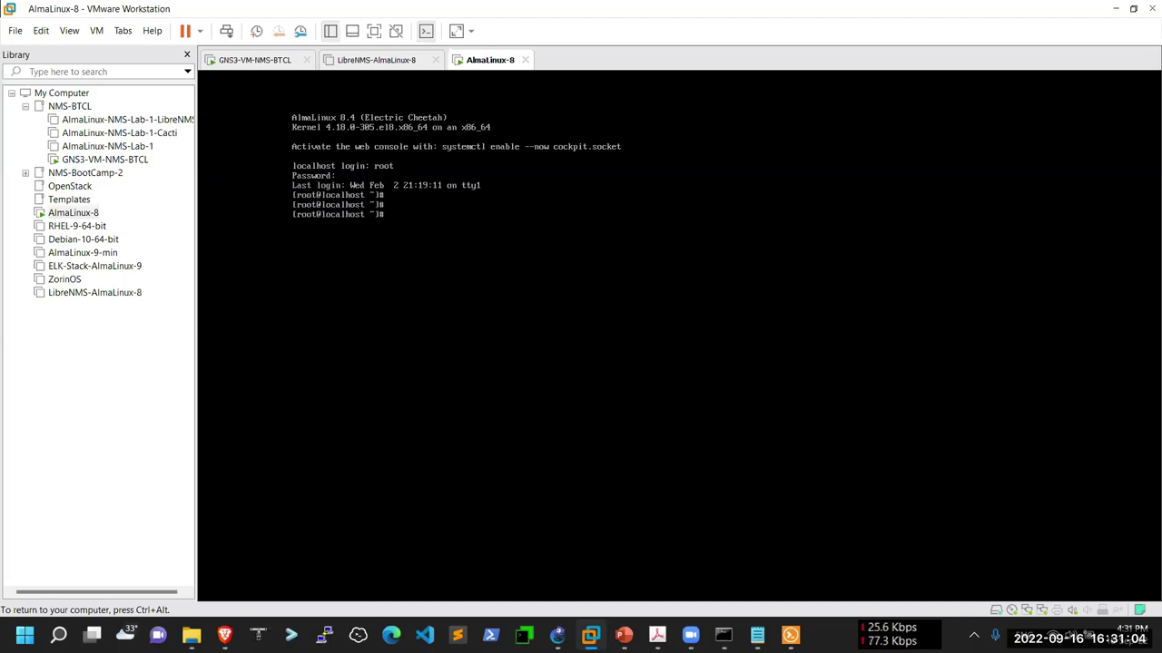
type("ifconfig")
key("Return")
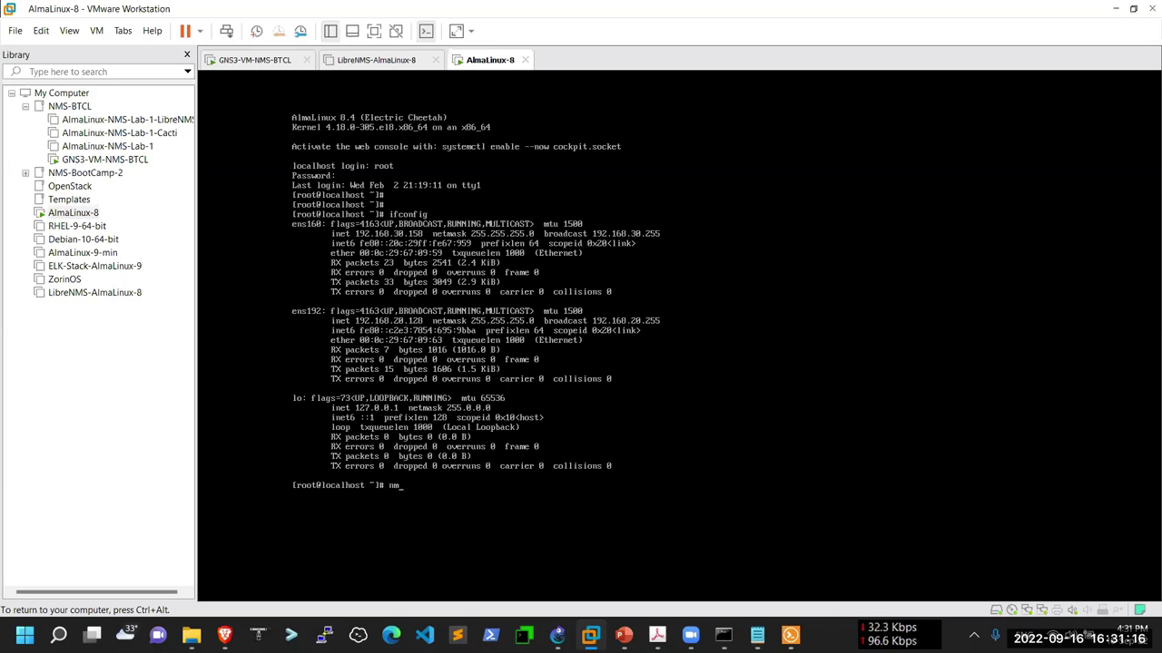
Step: Open the "Wired connection 1" profile in nmtui for editing and rename it ens192
key("BackSpace")
key("BackSpace")
type("nmtui")
key("Return")
key("Return")
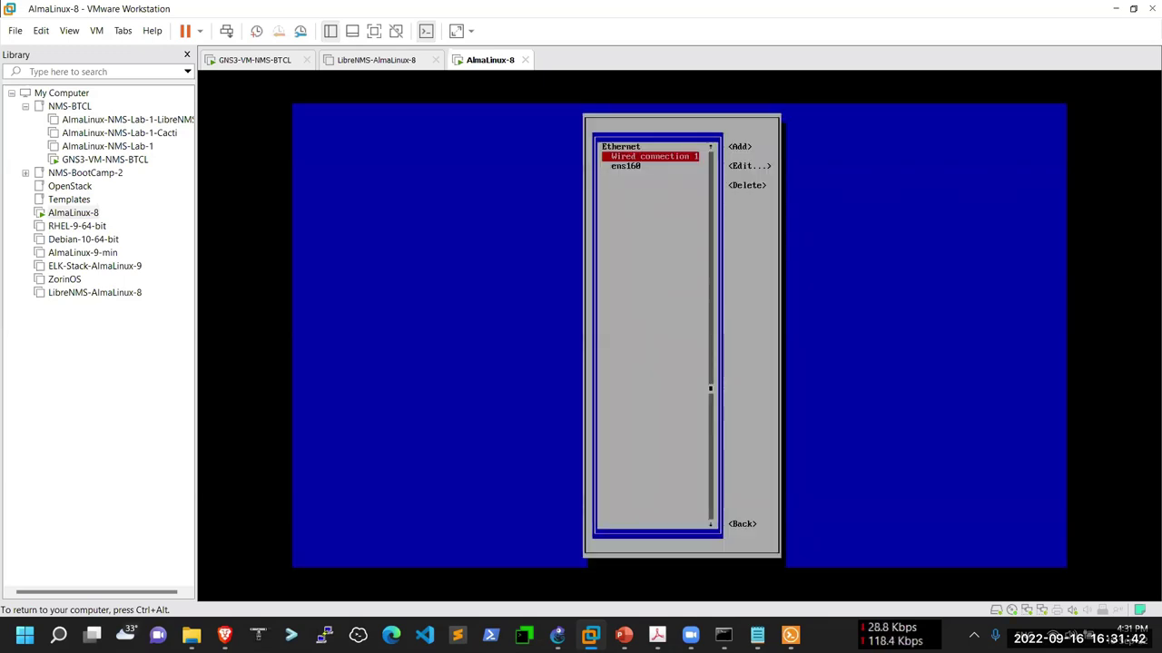
key("Return")
key("BackSpace")
key("BackSpace")
key("BackSpace")
key("BackSpace")
key("BackSpace")
key("BackSpace")
key("BackSpace")
key("BackSpace")
key("BackSpace")
key("BackSpace")
key("BackSpace")
key("BackSpace")
key("BackSpace")
key("BackSpace")
key("BackSpace")
key("BackSpace")
key("BackSpace")
key("BackSpace")
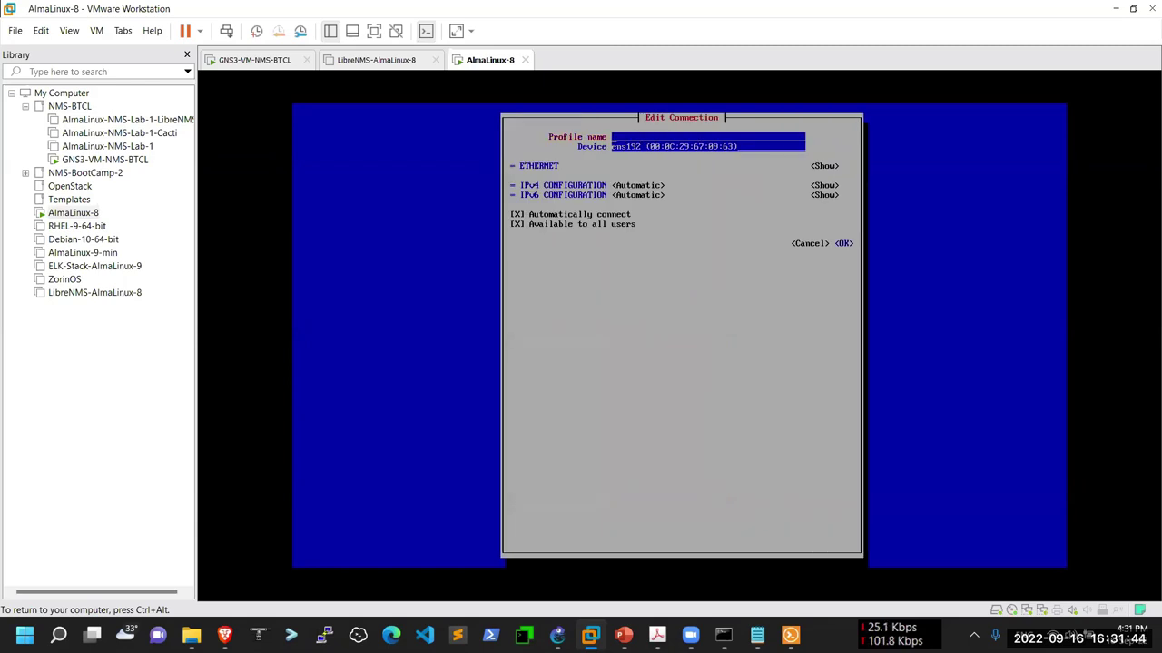
type("ens192")
Step: Save the renamed ens192 profile and quit nmtui
key("Tab")
key("Tab")
key("Tab")
key("Tab")
key("Tab")
key("Tab")
key("Tab")
key("Tab")
key("Tab")
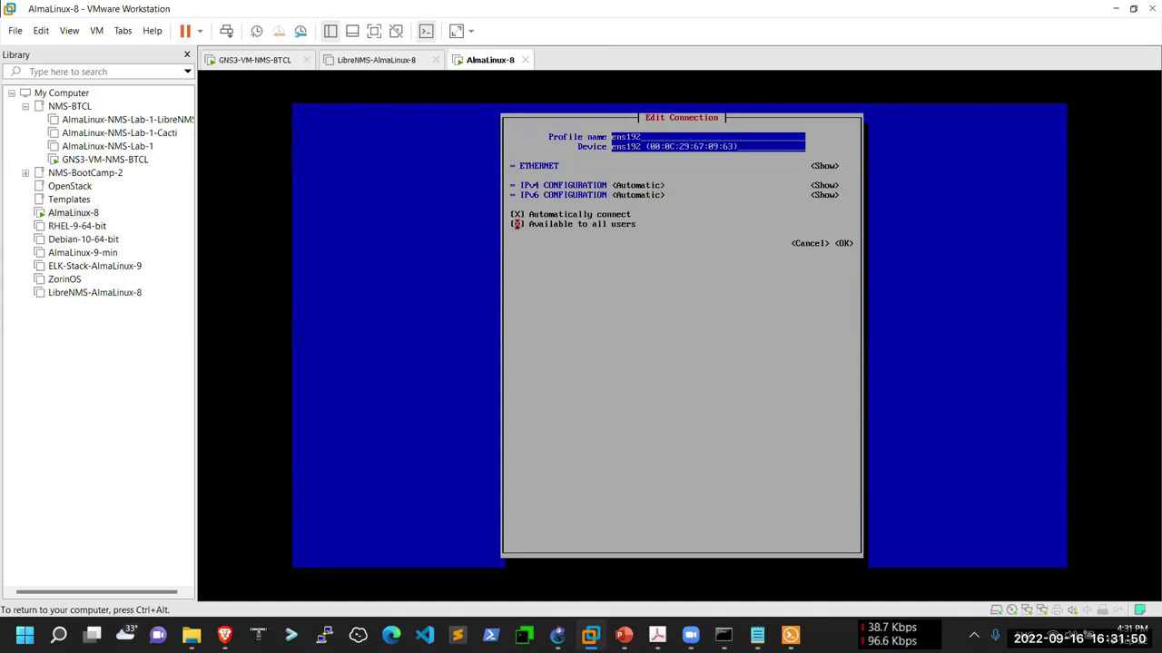
key("Return")
key("Tab")
key("Tab")
key("Tab")
key("Tab")
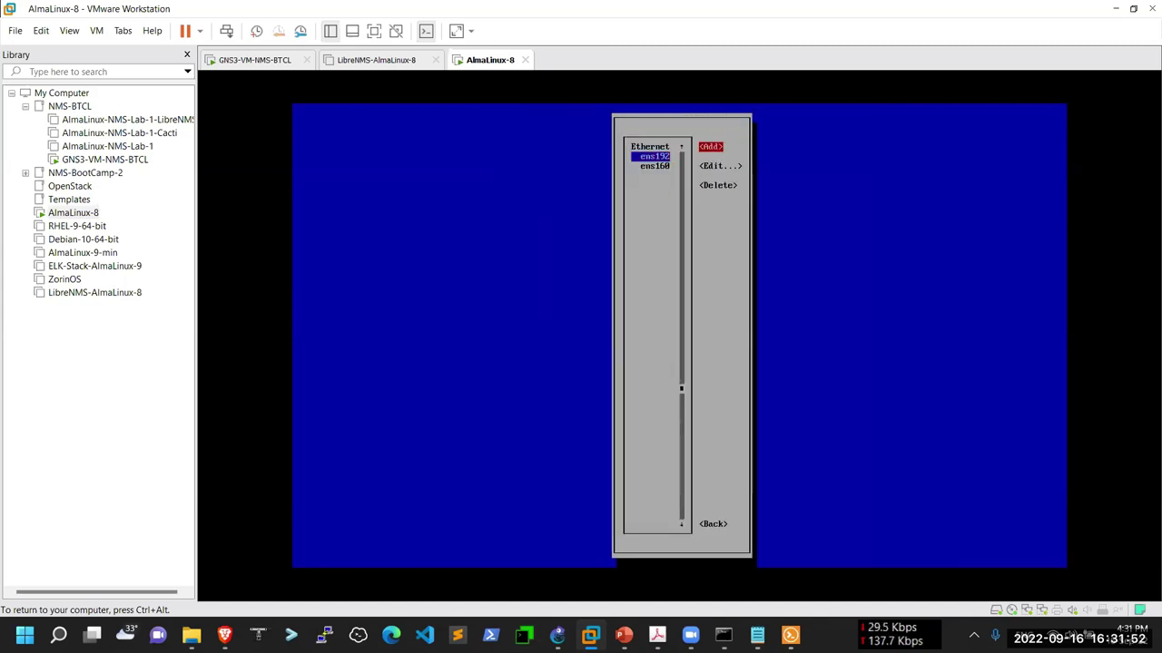
key("Return")
key("Down")
key("Down")
key("Down")
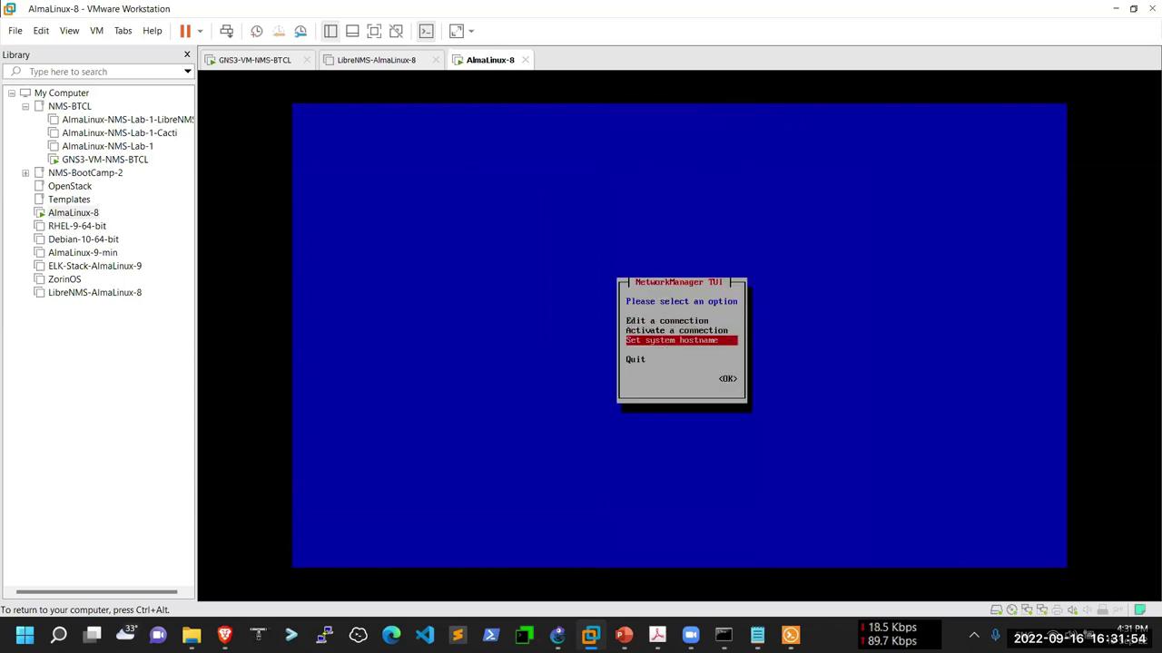
key("Return")
Step: Clear the terminal and list the network interfaces again with ifconfig
key("ctrl+l")
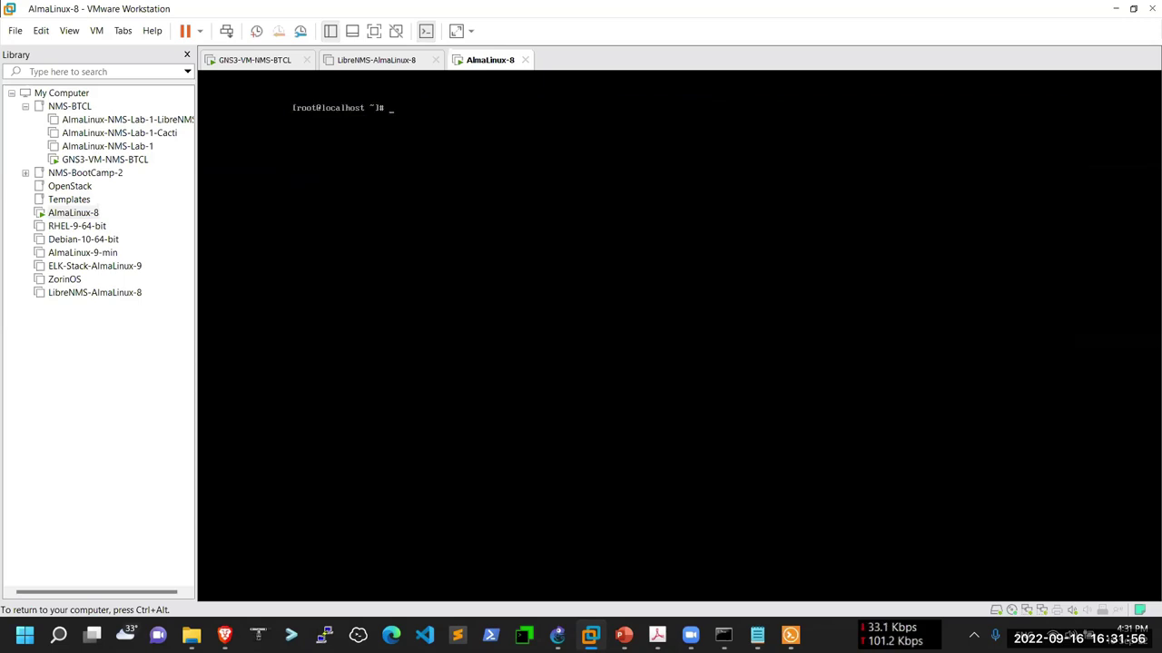
type("ifconfig")
key("Return")
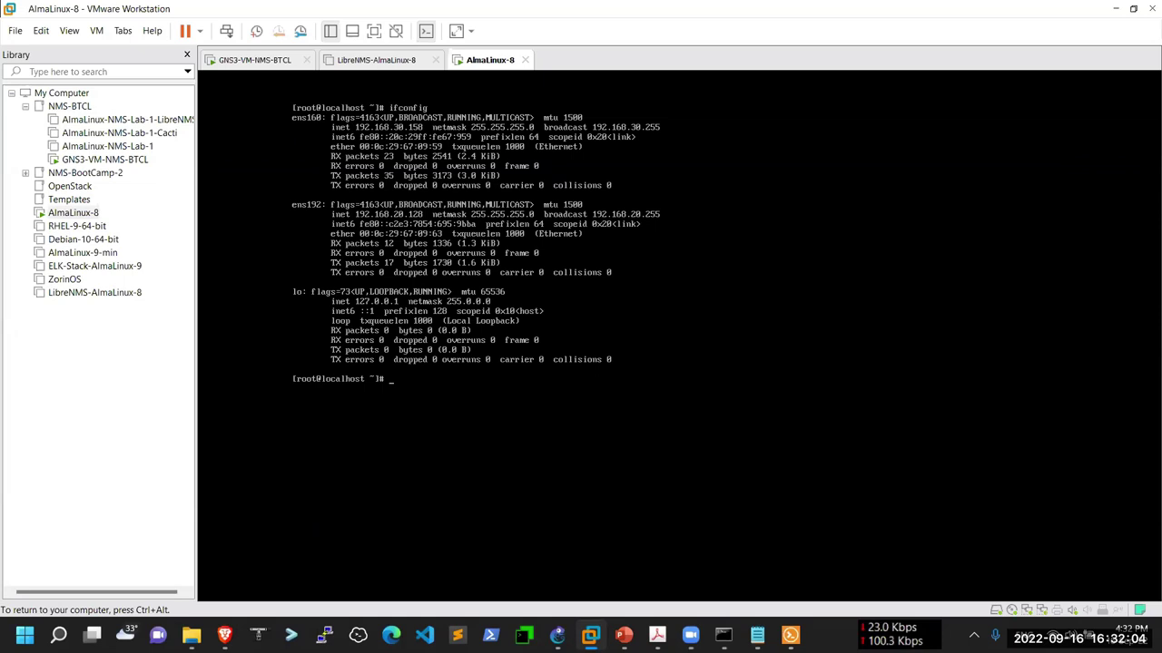
Step: Reopen the ens192 profile in nmtui, set its IPv4 configuration to Manual and add an address entry
type("nmtui")
key("Return")
key("Return")
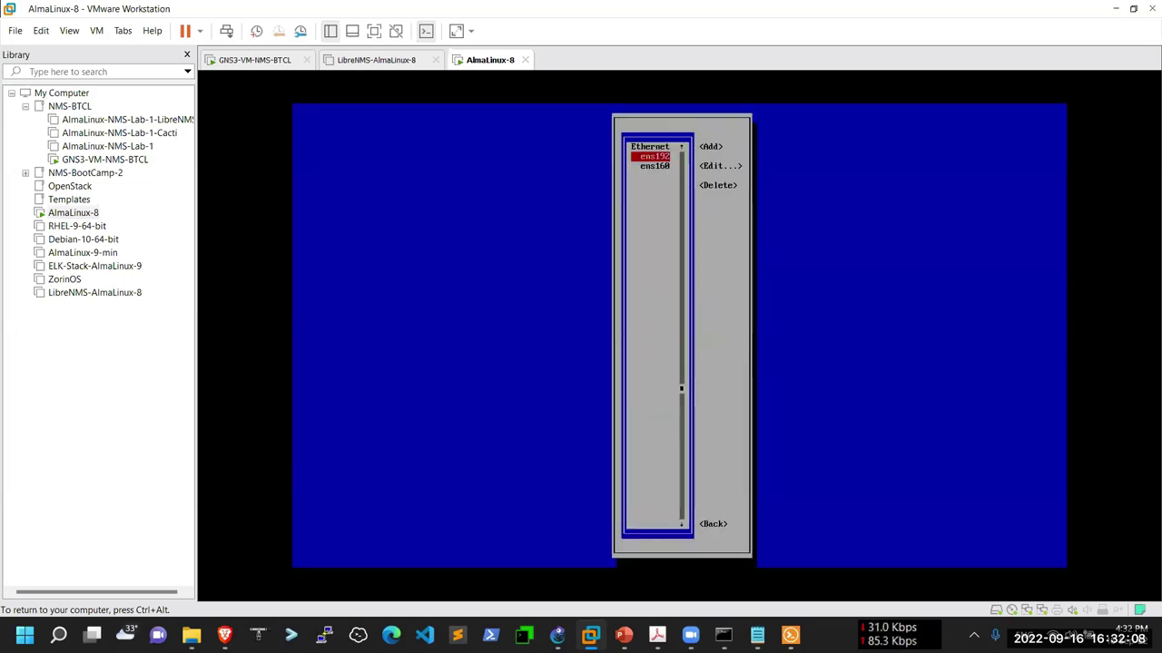
key("Return")
key("Down")
key("Down")
key("Down")
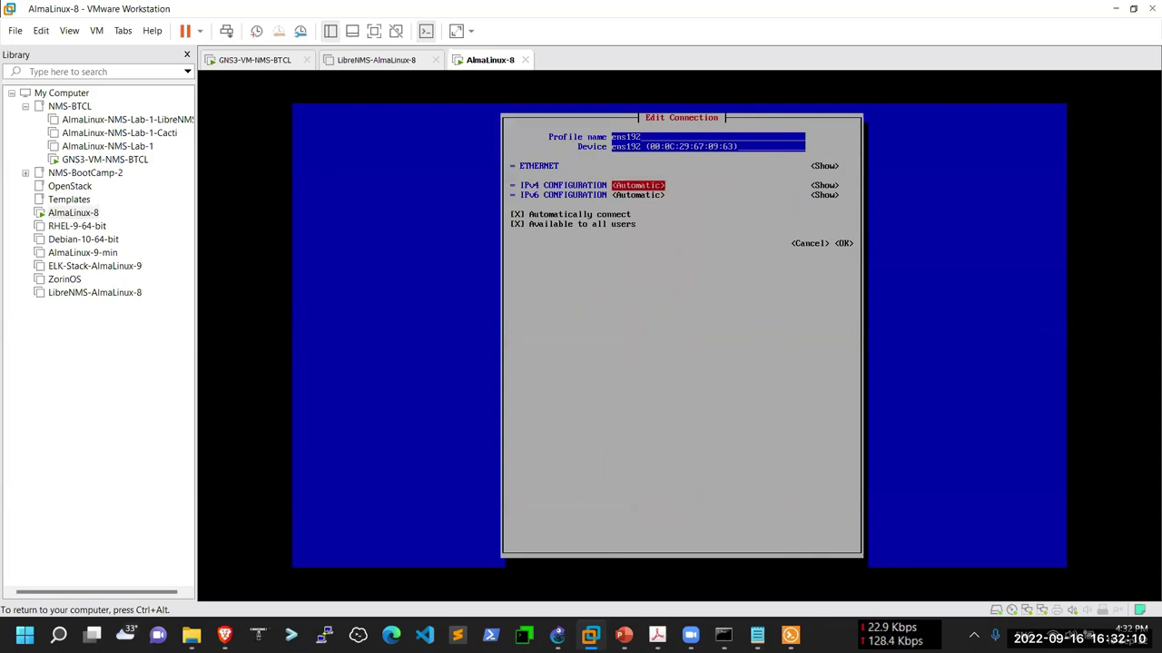
key("Return")
key("Down")
key("Down")
key("Return")
key("Tab")
key("Return")
key("Tab")
key("Return")
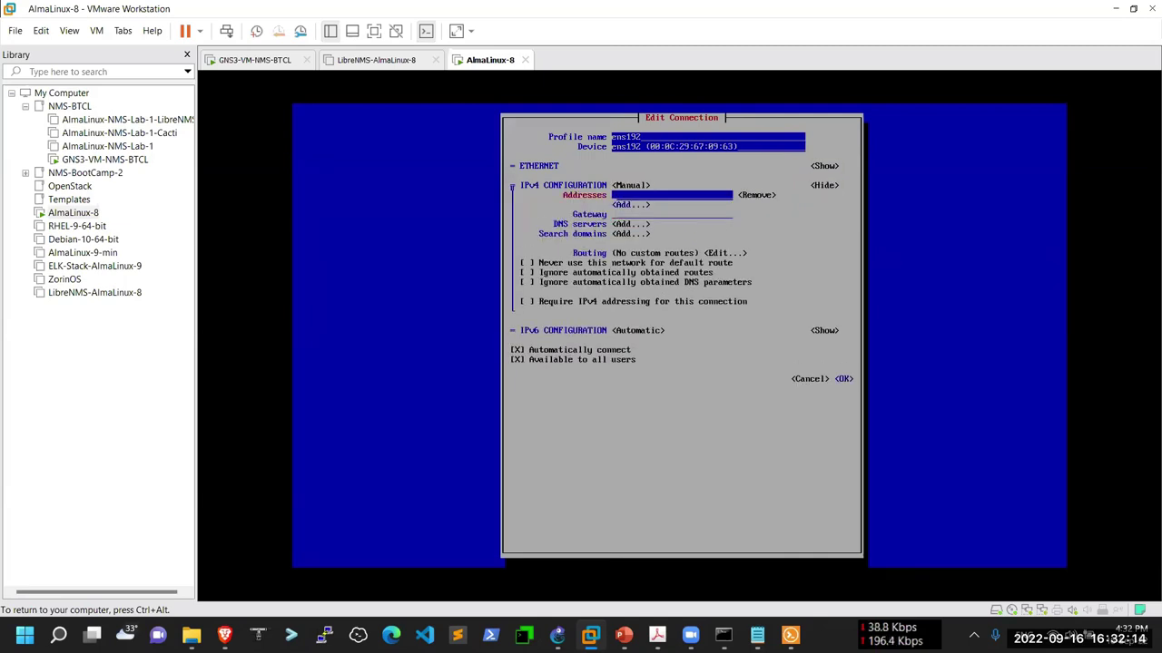
Step: Enter 192.168.20.120/24 as the IPv4 address of ens192 and save the profile
type("192.168.20.1")
key("Tab")
type("20")
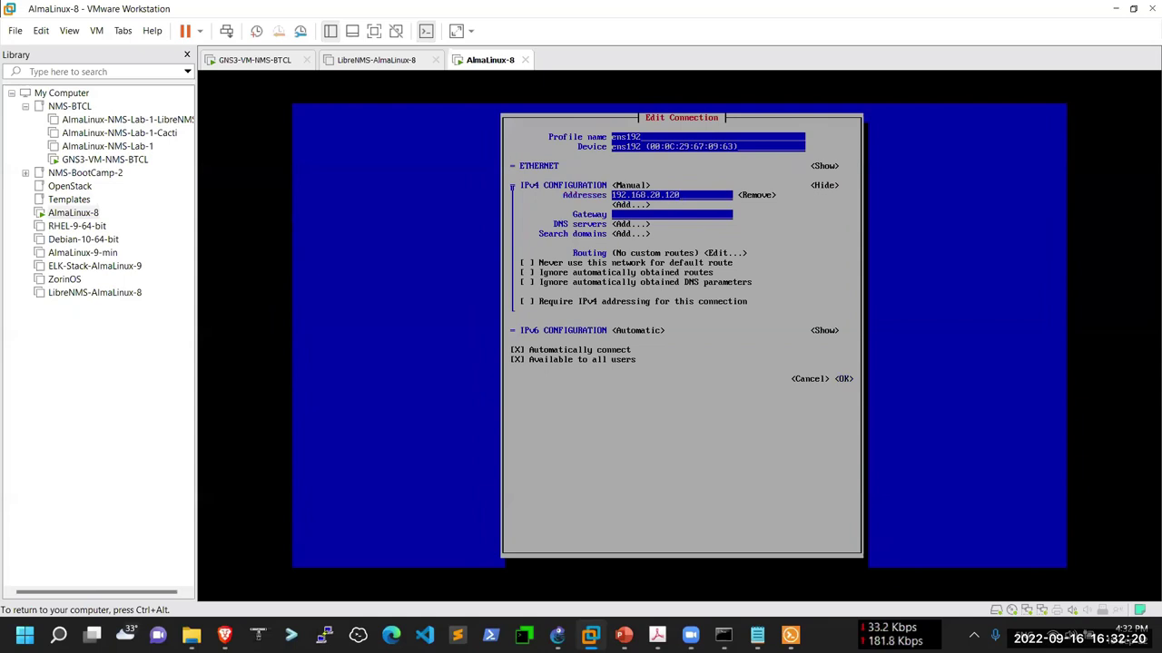
type("/24")
key("Tab")
key("Tab")
key("Tab")
key("shift+Tab")
key("Tab")
key("Tab")
key("Tab")
key("Tab")
key("Tab")
key("Tab")
key("Tab")
key("Tab")
key("Tab")
key("Tab")
key("Tab")
key("Tab")
key("Tab")
key("Return")
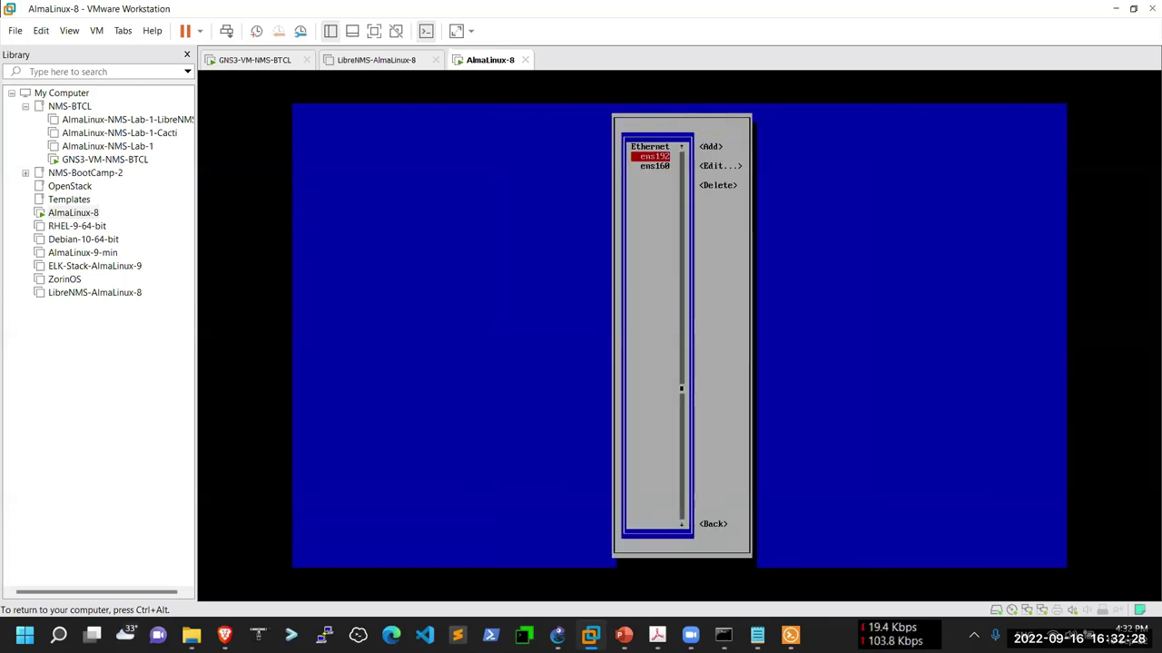
Step: Open the ens160 profile, set its IPv4 configuration to Manual and expand the IPv4 details
key("Down")
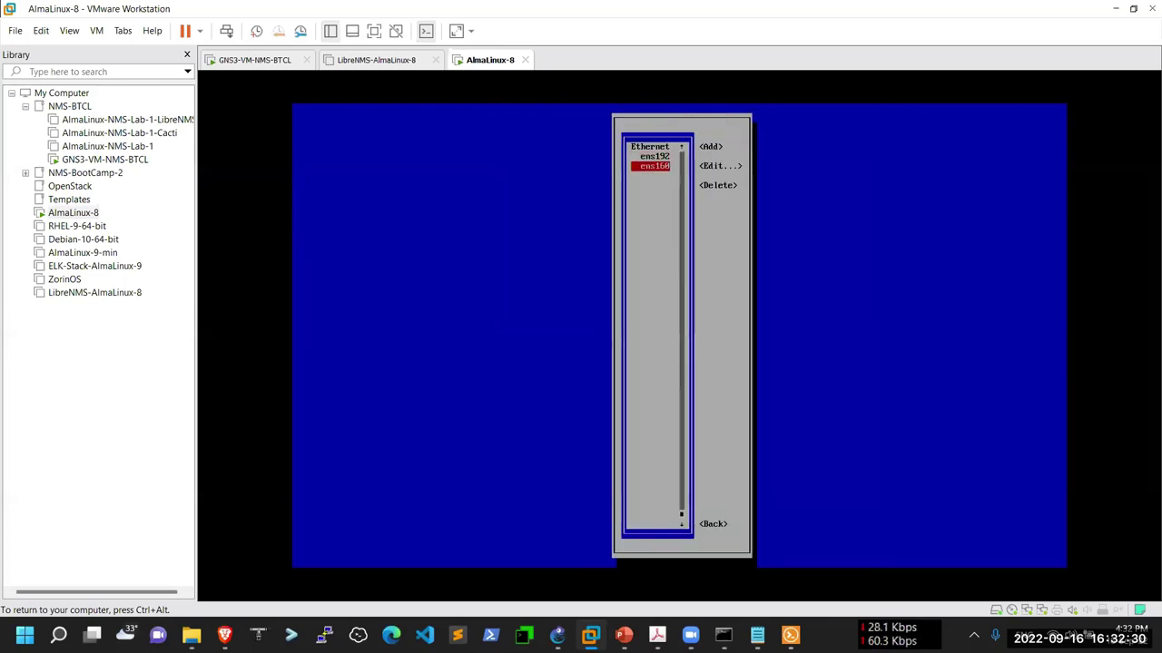
key("Return")
key("Tab")
key("Tab")
key("Tab")
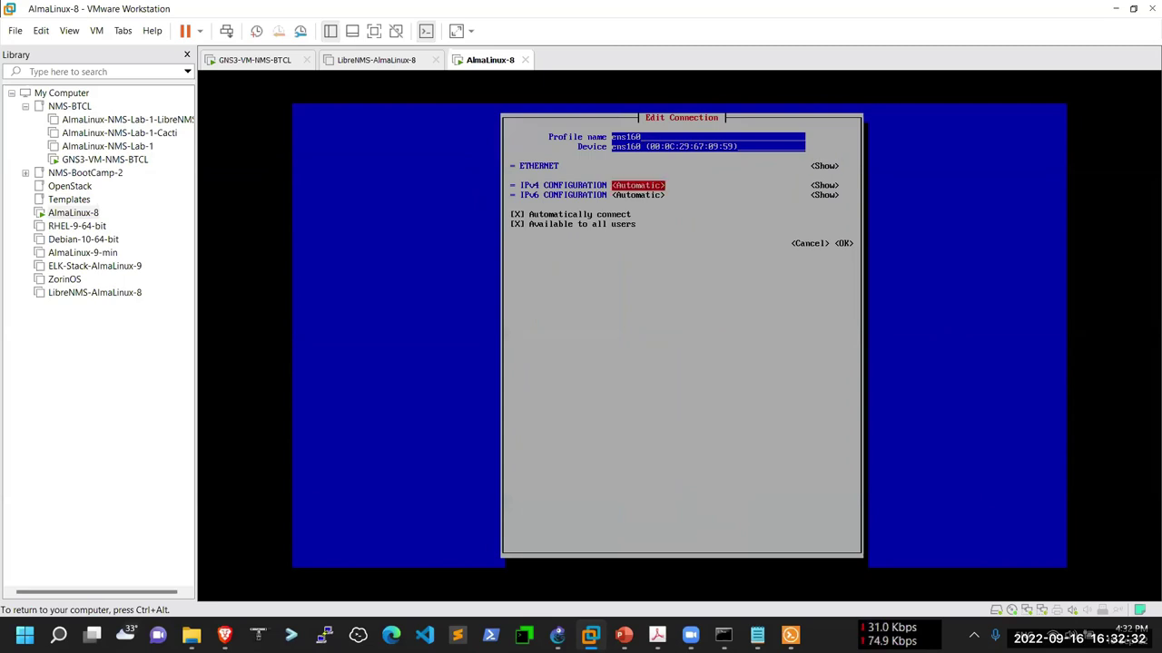
key("Return")
key("Down")
key("Down")
key("Return")
key("Tab")
key("Return")
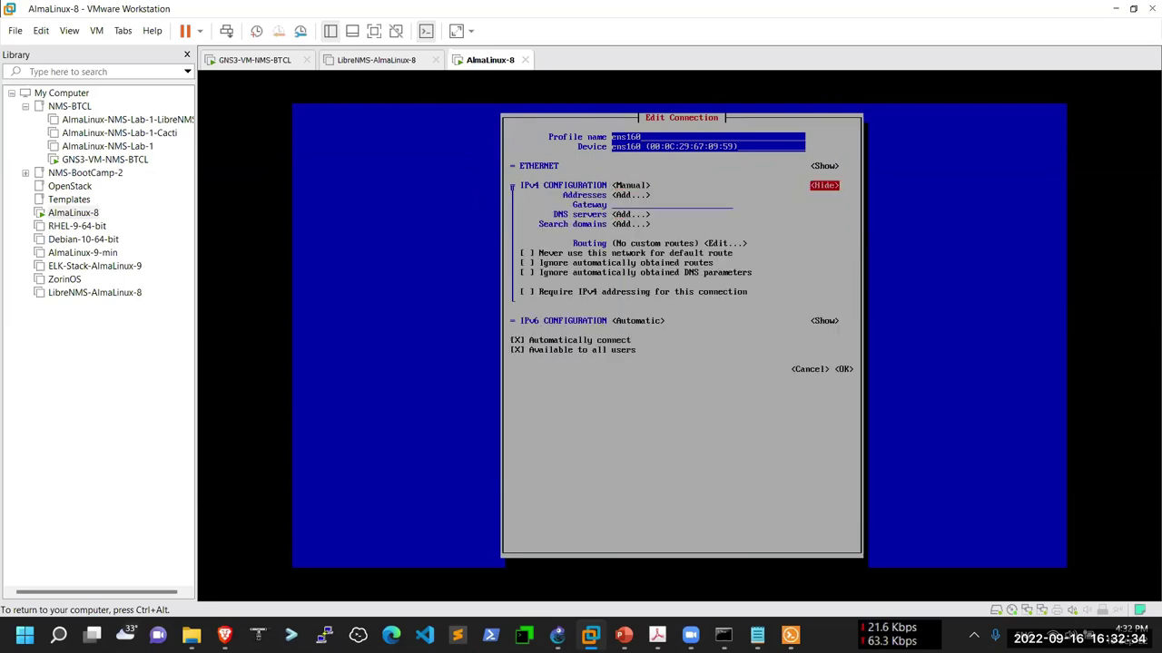
Step: Add 192.168.30.150/24 as the IPv4 address of ens160
key("Tab")
key("Return")
type("1")
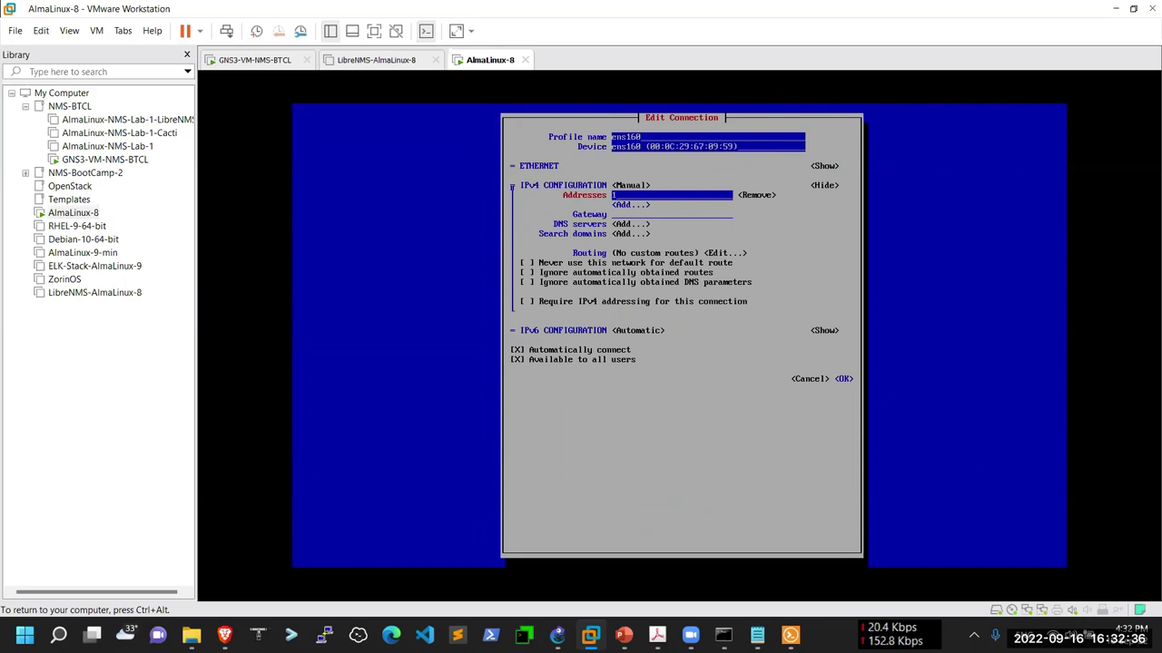
type("92.168.30.1")
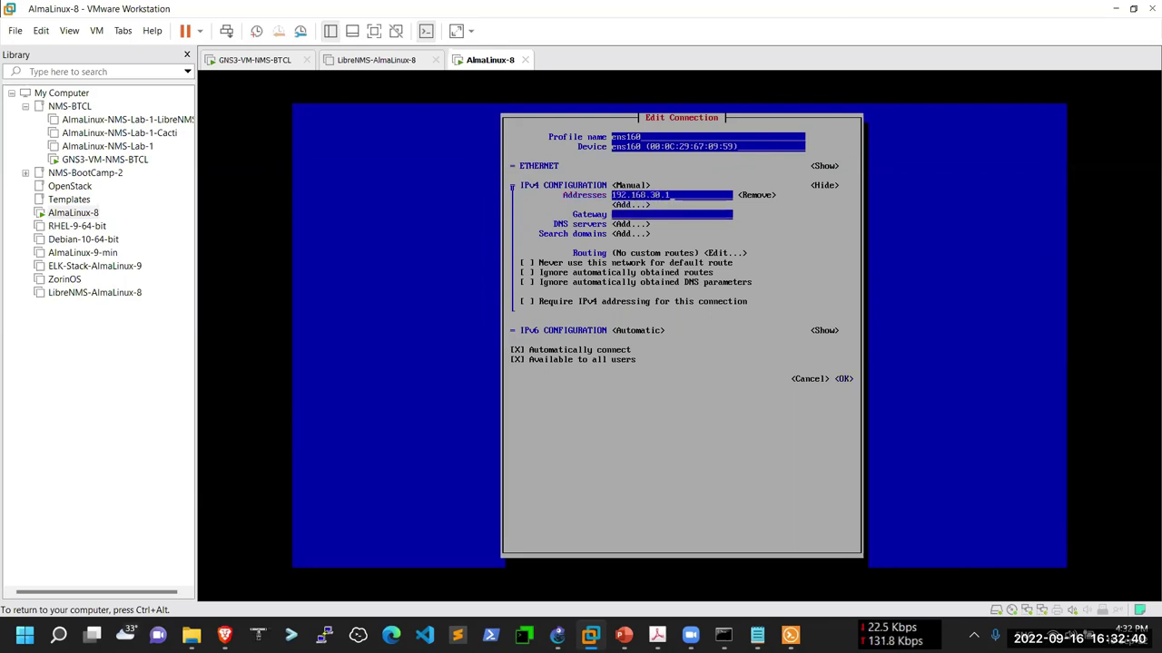
type("/24")
Step: Set the IPv4 gateway of ens160 to 192.168.30.2
type("192.1")
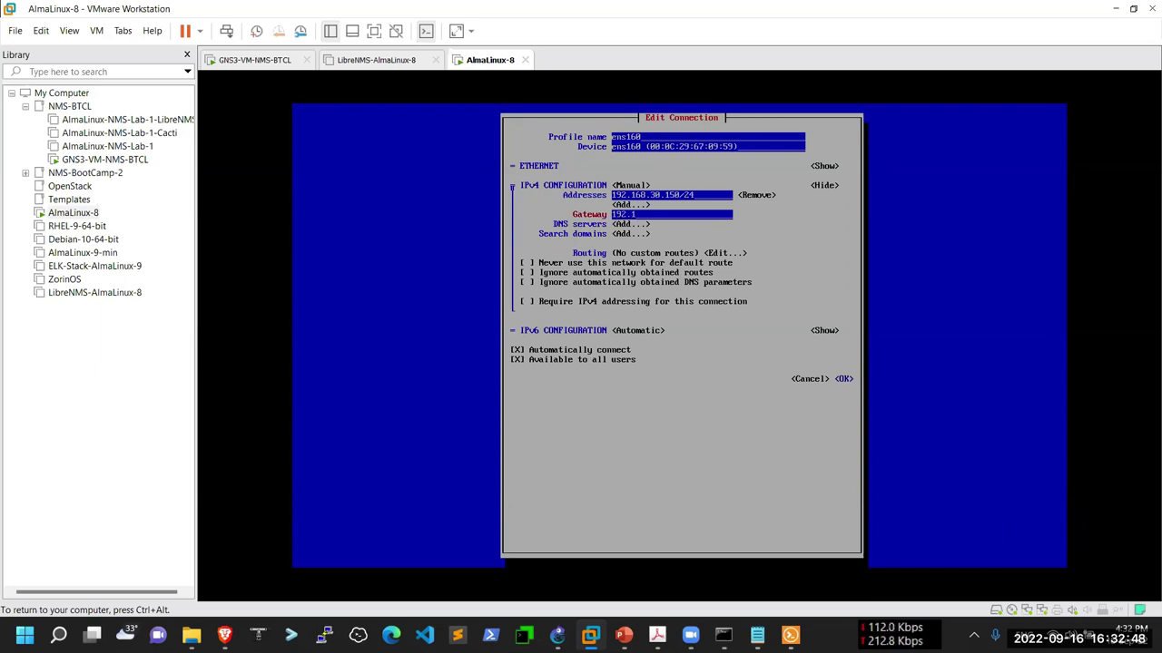
type("6")
key("BackSpace")
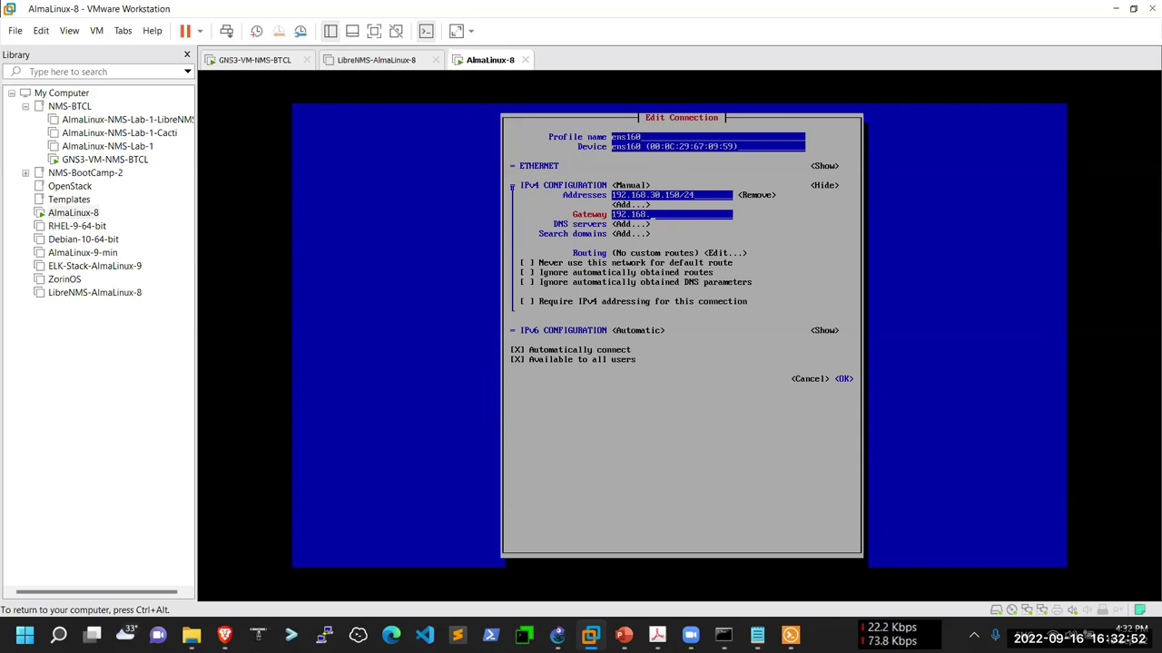
type(".30.2")
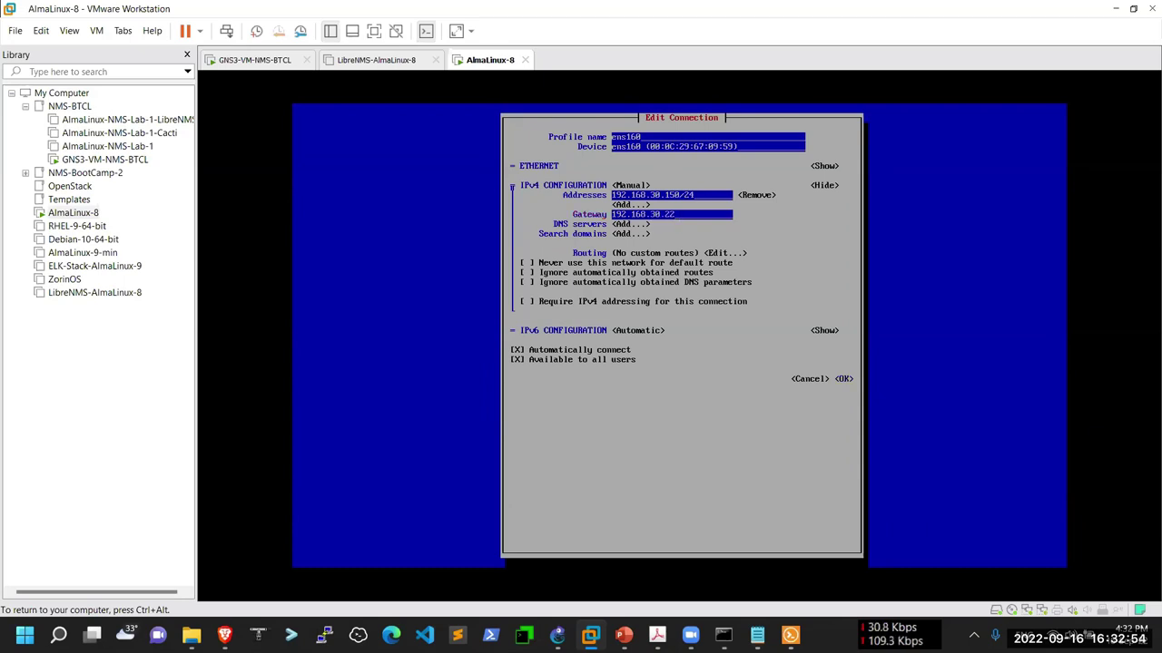
key("Tab")
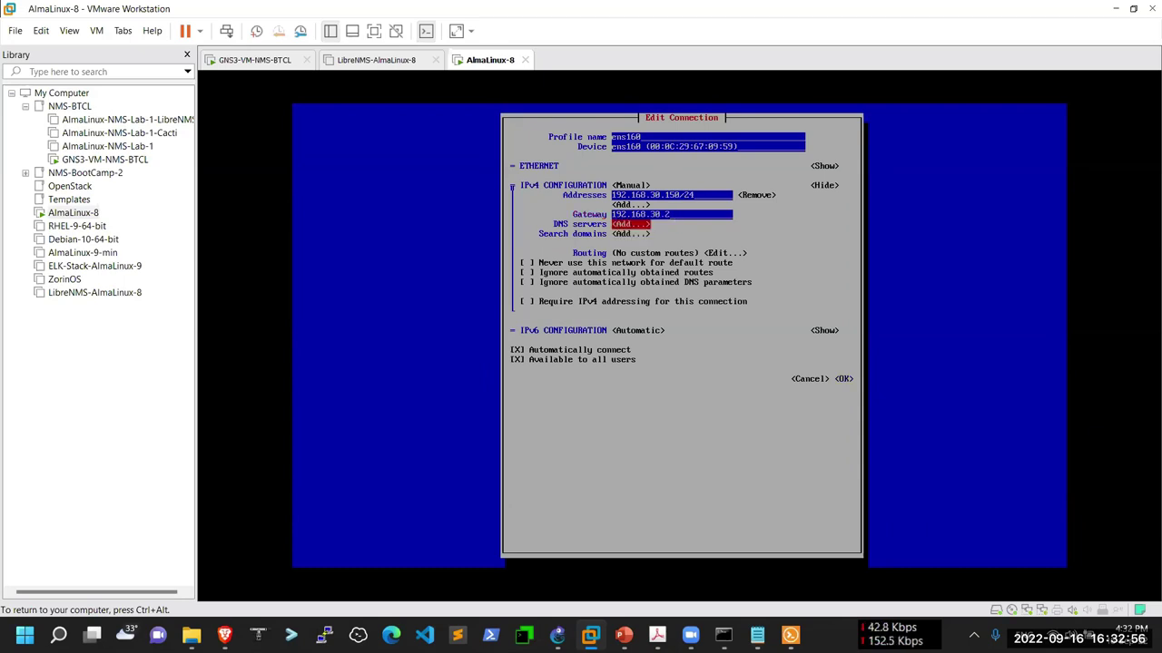
Step: Add 8.8.8.8 as a DNS server for ens160
key("Return")
type("8.8")
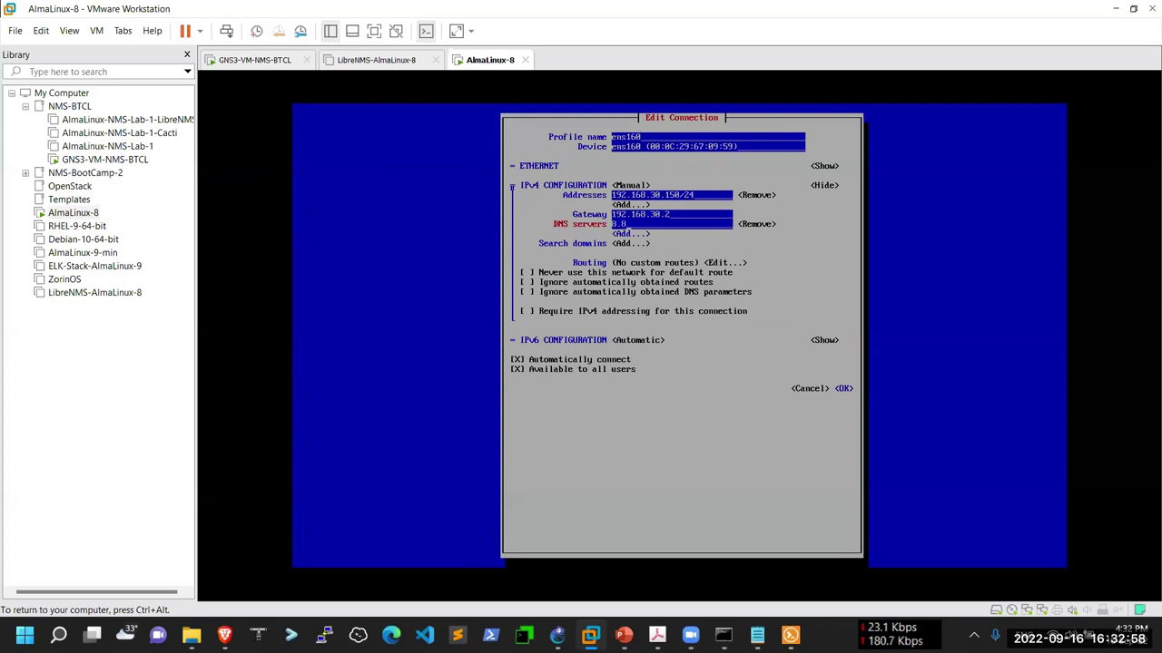
type(".8.8")
key("Tab")
key("Tab")
key("Tab")
key("Tab")
key("Tab")
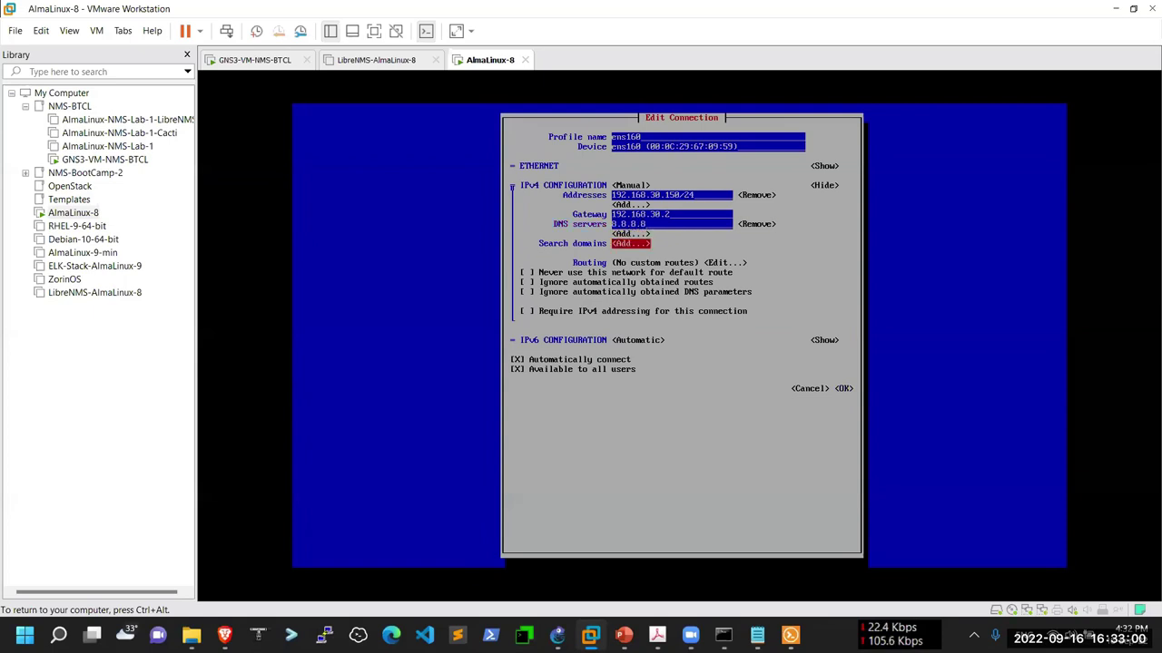
Step: Set the IPv6 configuration of ens160 to Disabled and save the profile
key("Down")
key("Down")
key("Up")
key("Up")
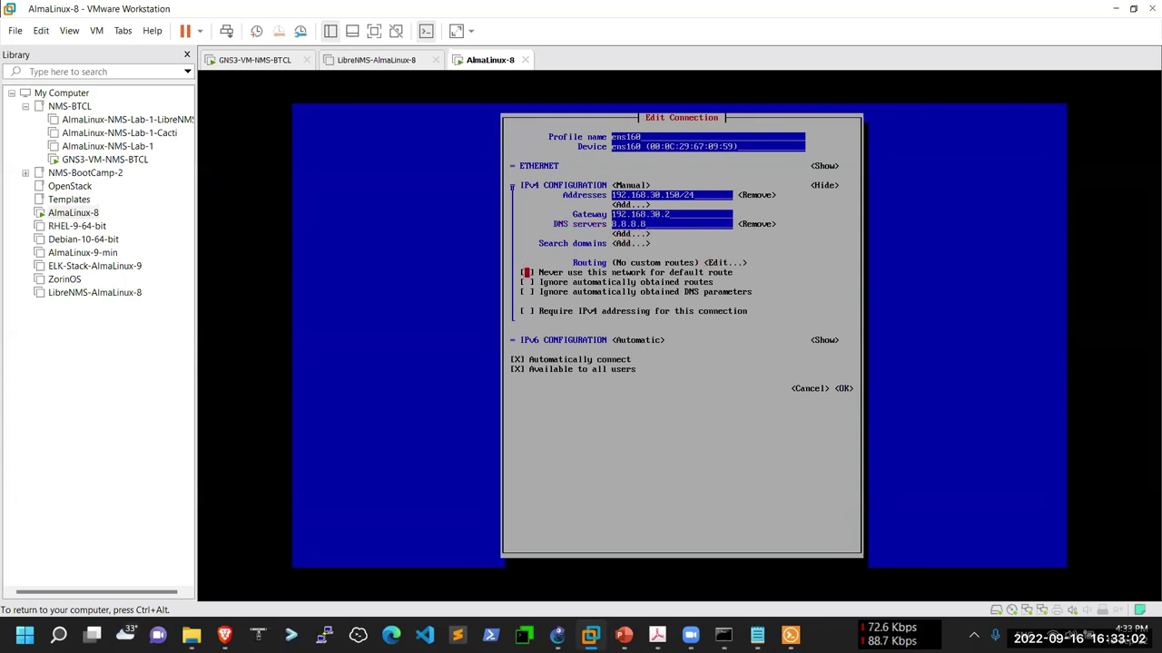
key("Up")
key("Down")
key("Down")
key("Down")
key("Down")
key("Down")
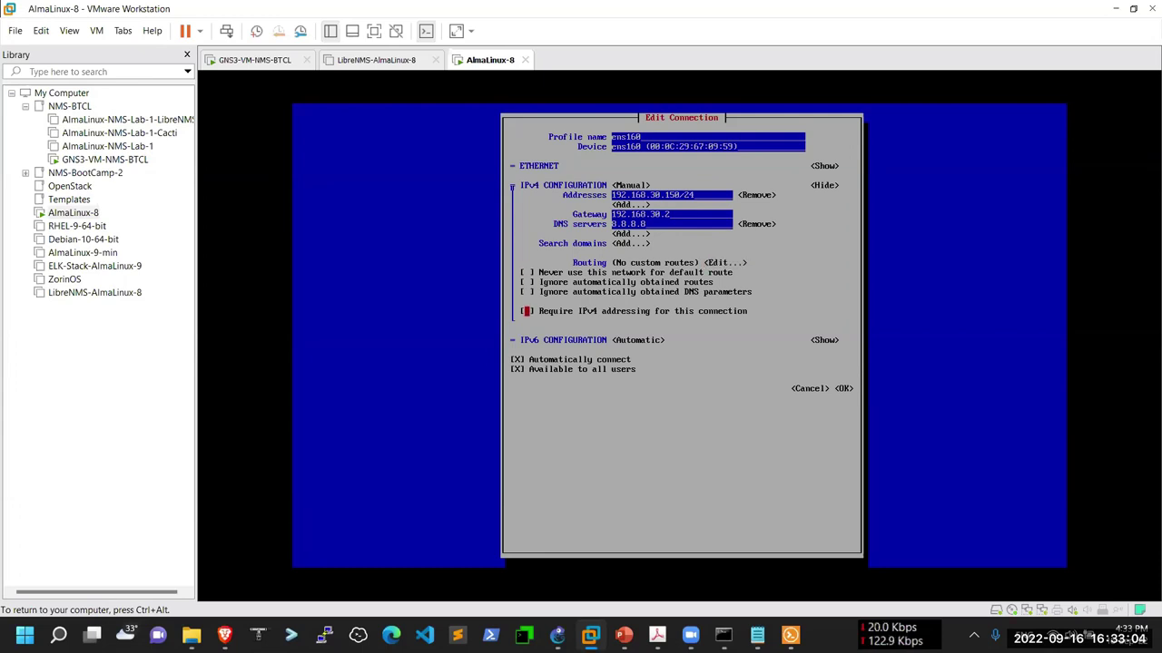
key("Return")
key("Down")
key("Down")
key("Down")
key("Down")
key("Return")
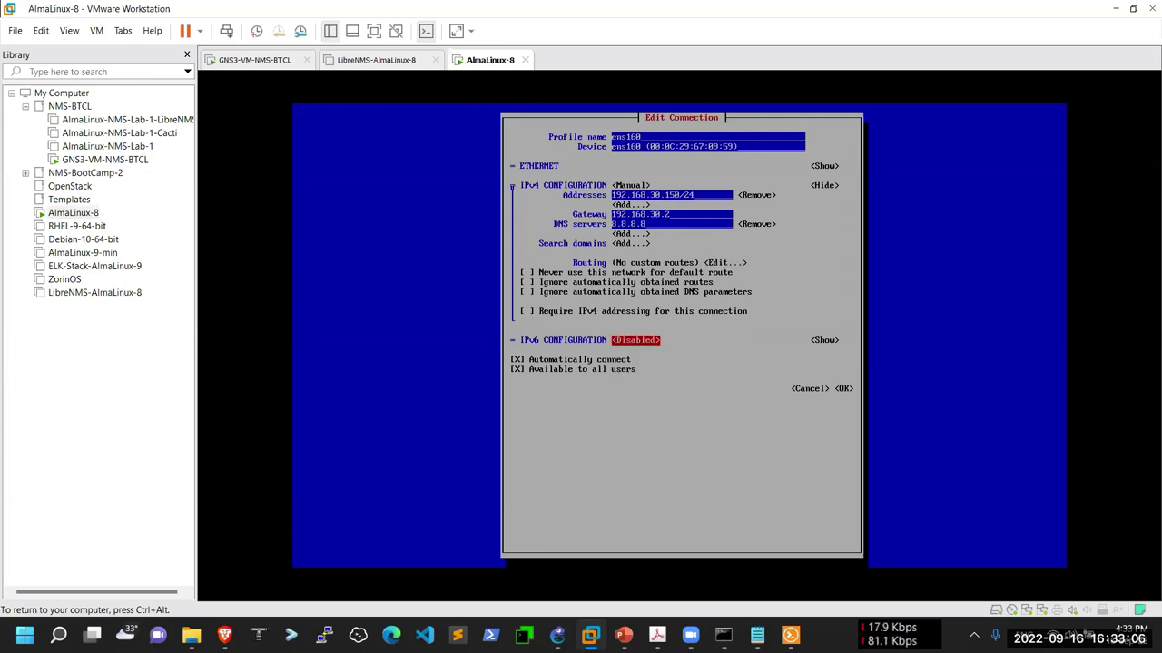
key("Tab")
key("Down")
key("Down")
key("Down")
key("Tab")
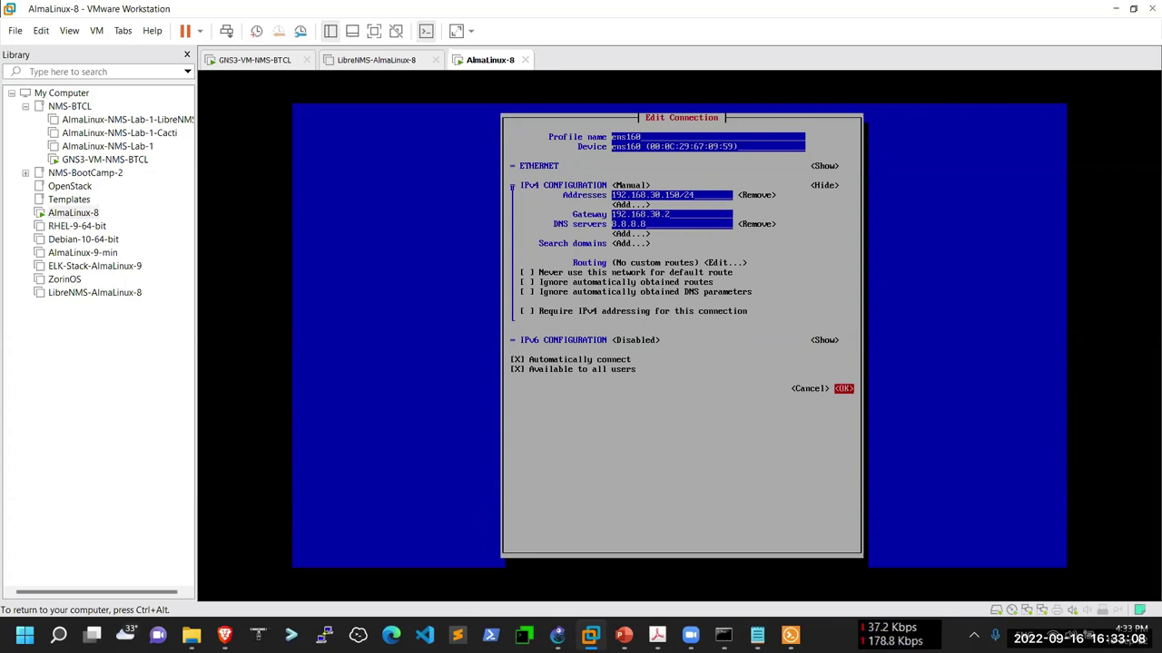
key("Return")
Step: Open the ens192 profile, set its IPv6 configuration to Disabled and save it
key("Up")
key("Return")
key("Down")
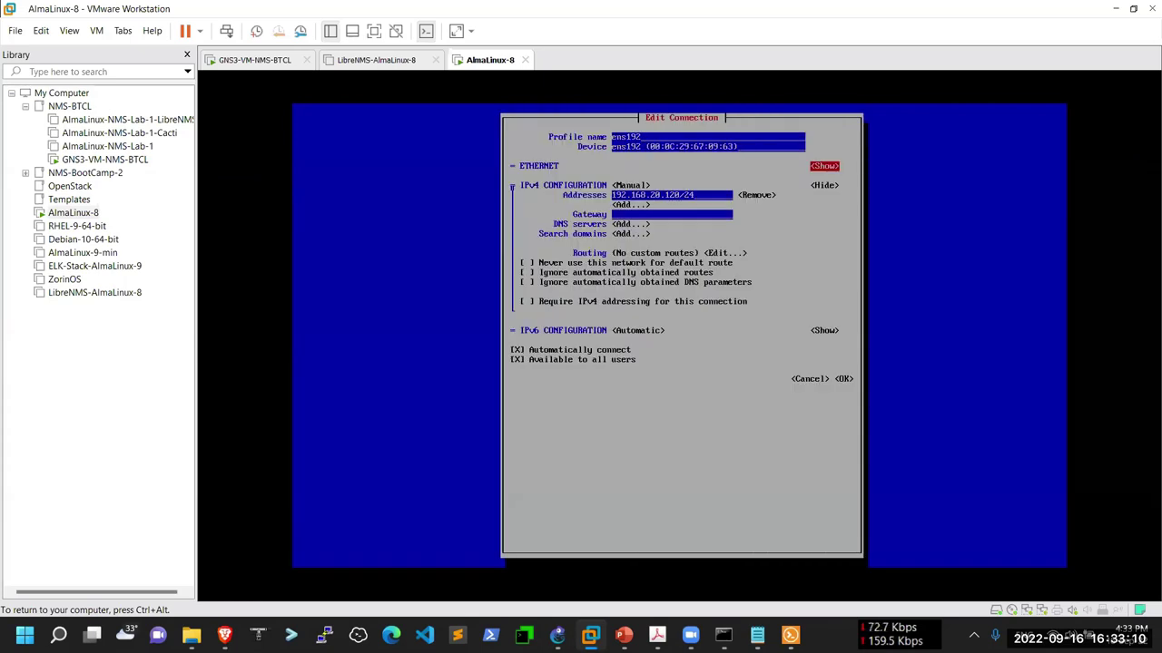
key("Down")
key("Tab")
key("Down")
key("Down")
key("Down")
key("Down")
key("Down")
key("Down")
key("Down")
key("Down")
key("Down")
key("Down")
key("Tab")
key("shift+Tab")
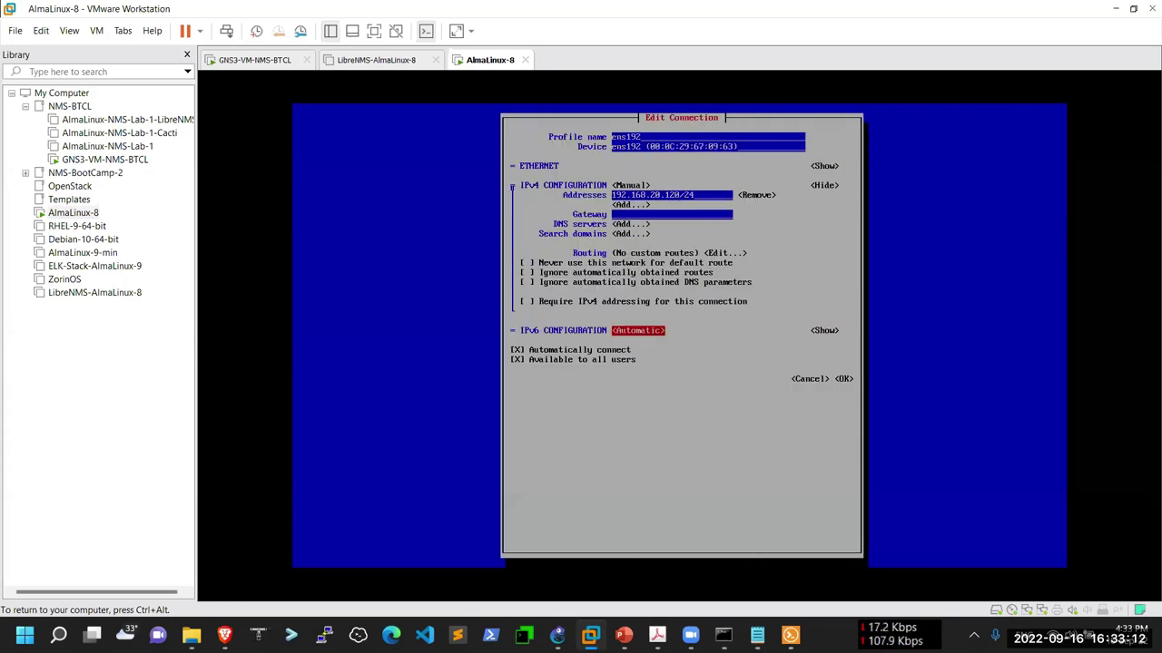
key("Return")
key("Down")
key("Down")
key("Down")
key("Down")
key("Return")
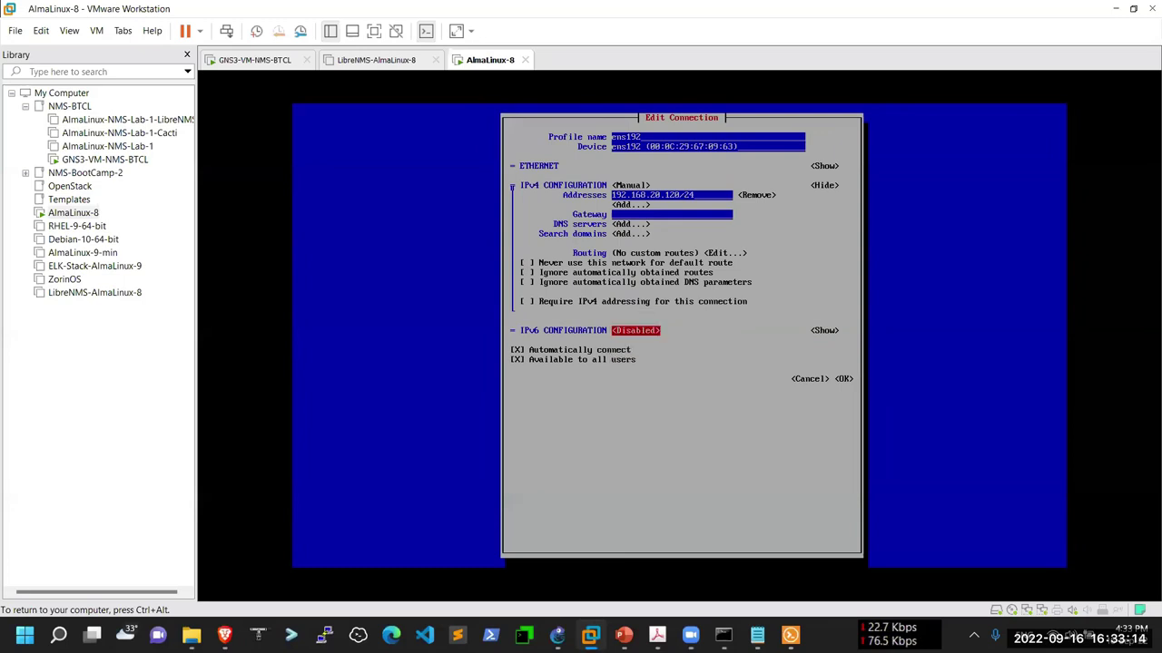
key("Down")
key("Down")
key("Down")
key("Down")
key("Tab")
key("Return")
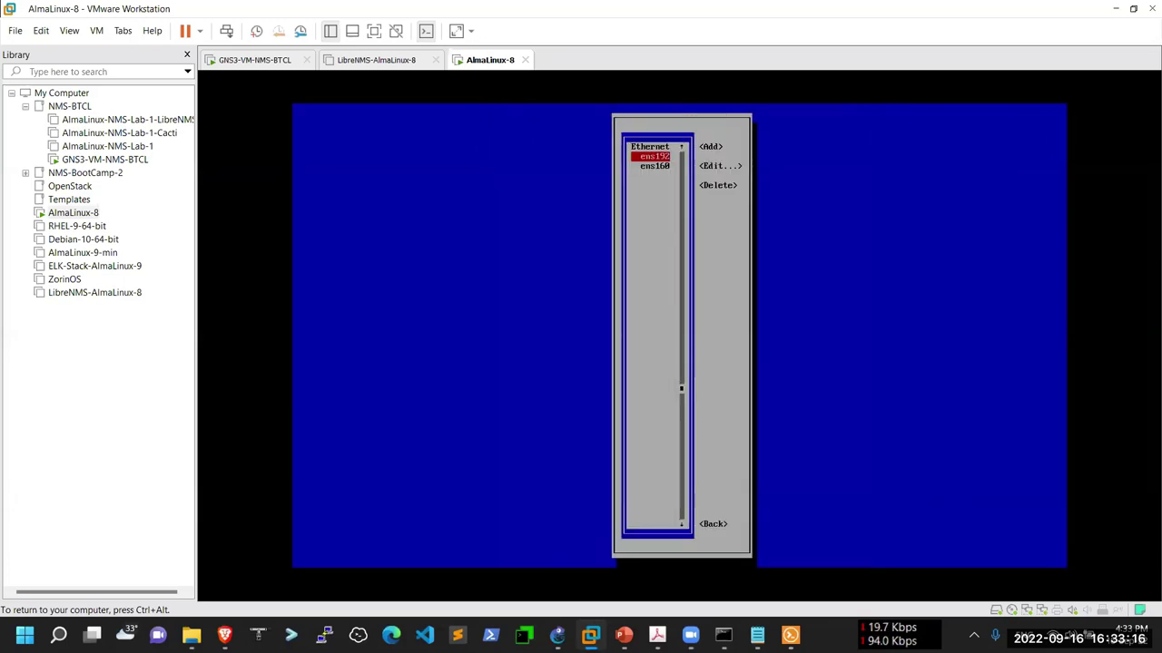
Step: Leave the connection editor list and open the list for activating connections
key("Down")
key("Tab")
key("Down")
key("Down")
key("Down")
key("Return")
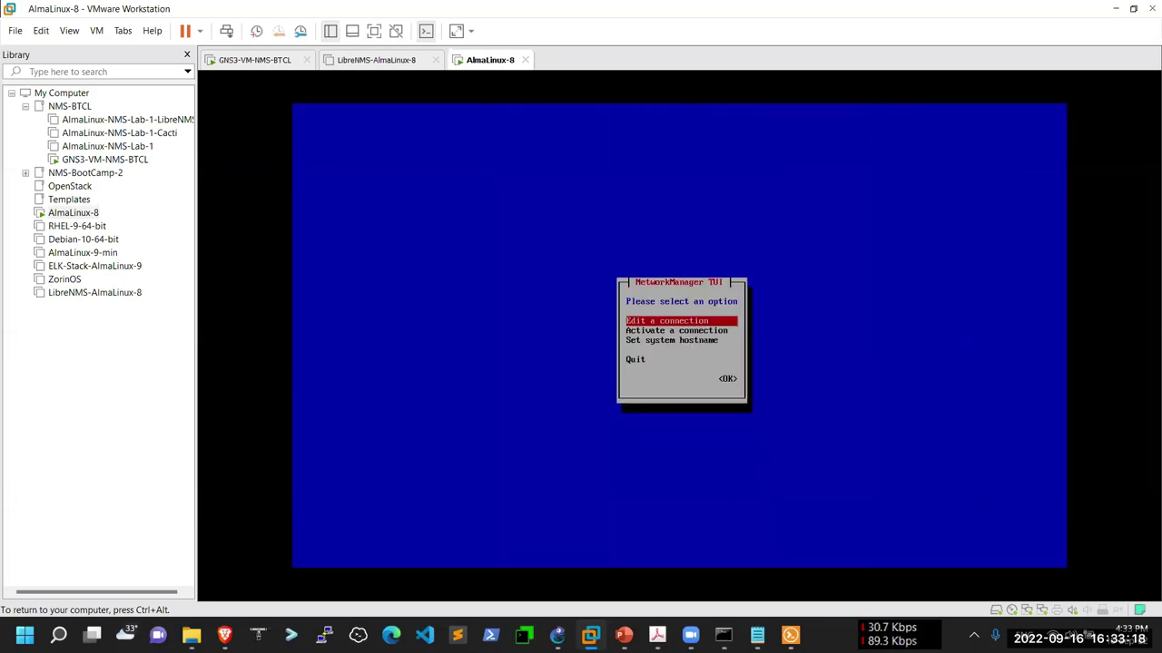
key("Down")
key("Return")
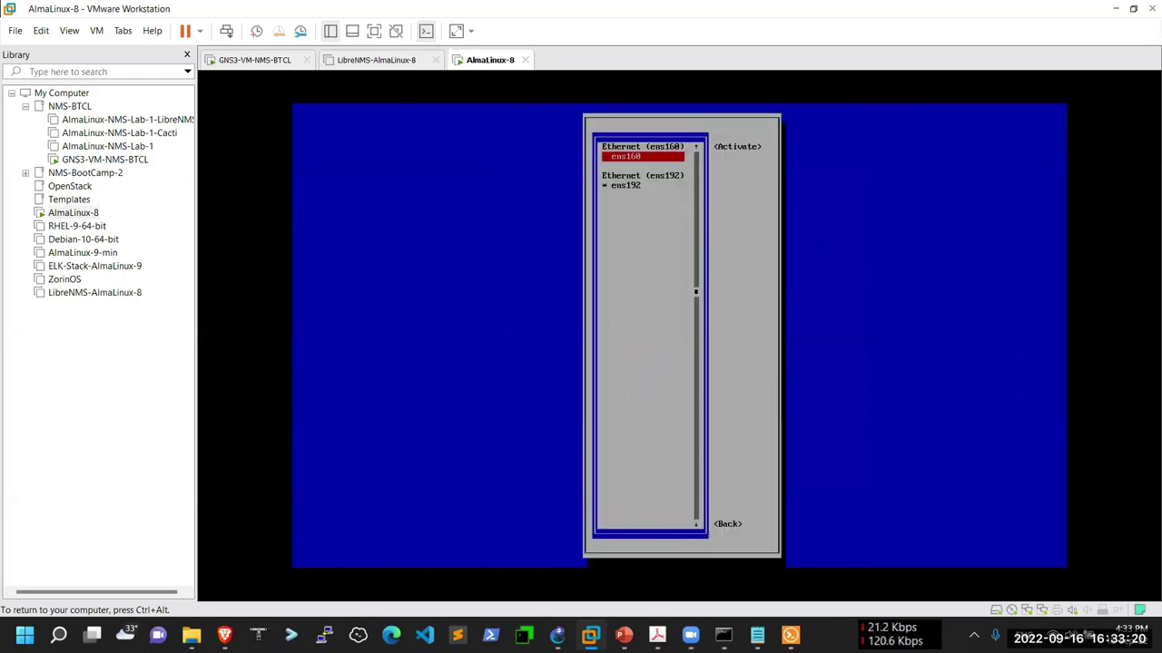
Step: Restart the ens160 and ens192 connections by deactivating and reactivating them
key("Down")
key("Up")
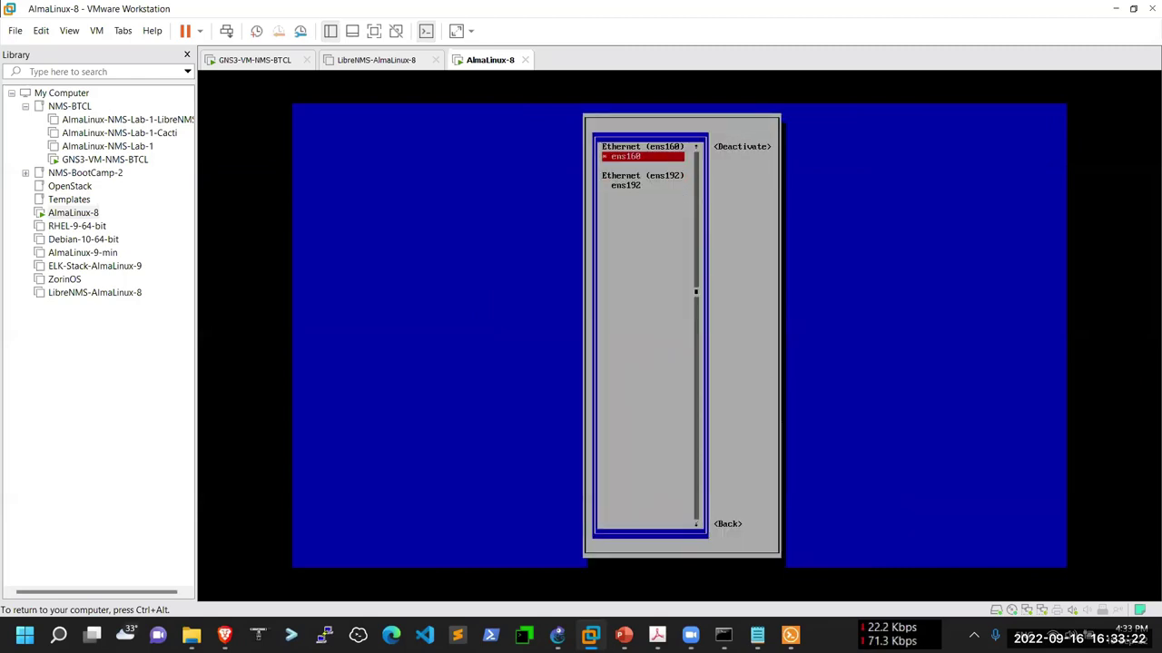
key("Down")
key("Return")
Step: Leave the activation list and quit the NetworkManager TUI to return to the shell
key("Tab")
key("Tab")
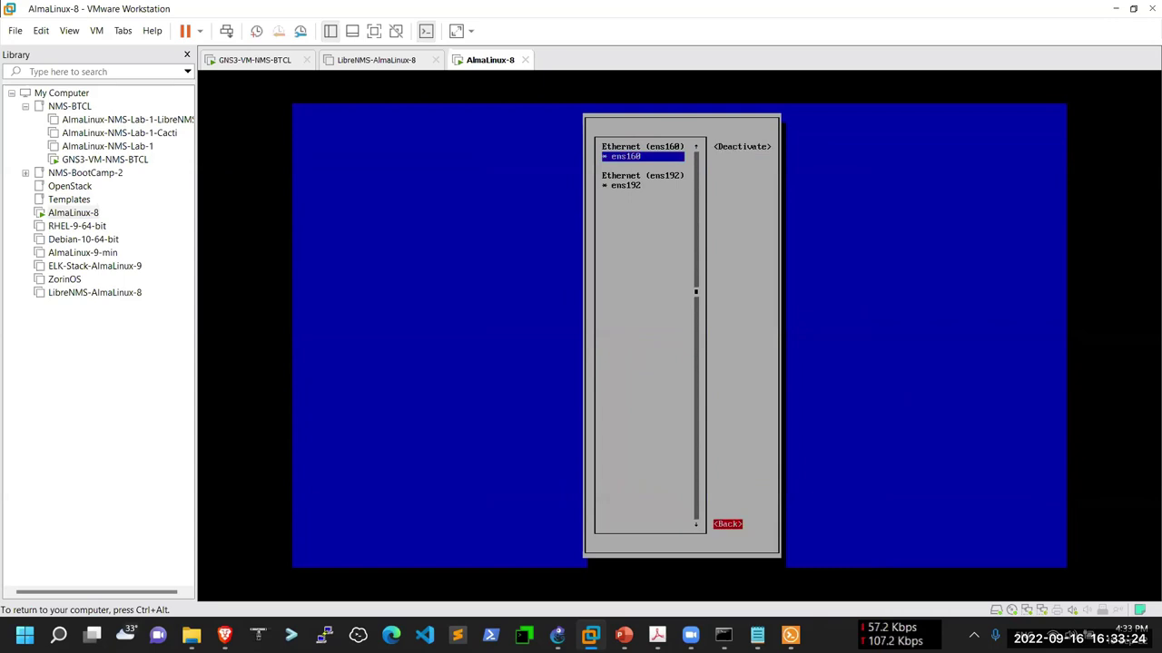
key("Return")
key("Down")
key("Down")
key("Return")
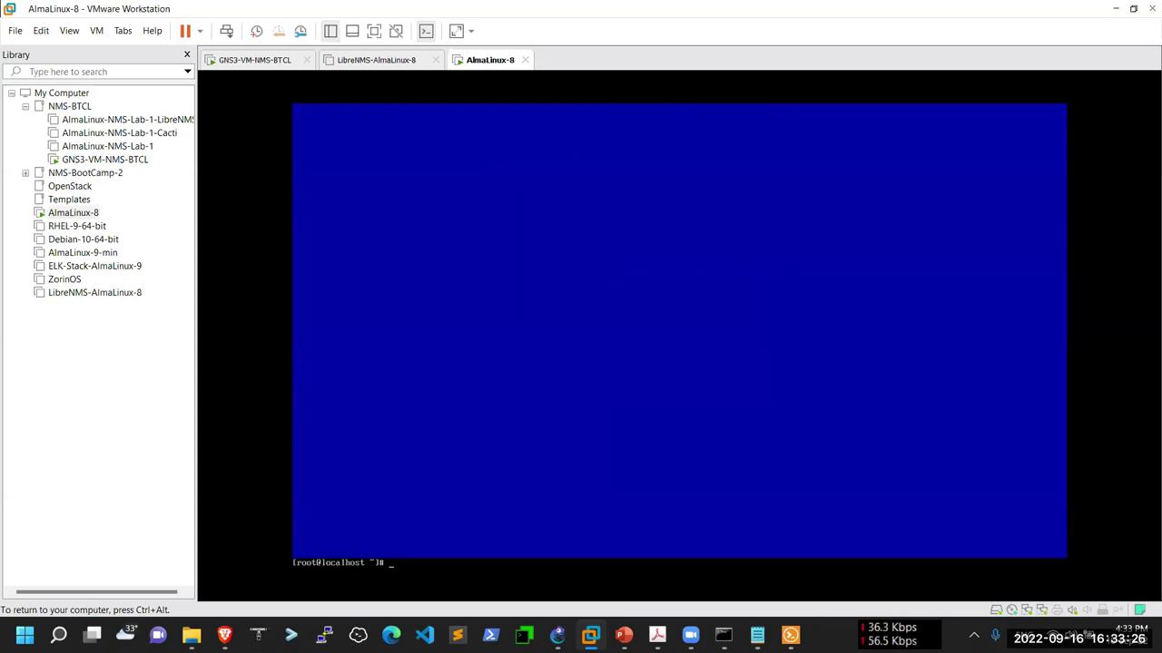
Step: Clear the console and run ifconfig to check the addresses of both network interfaces
key("ctrl+l")
type("ifco")
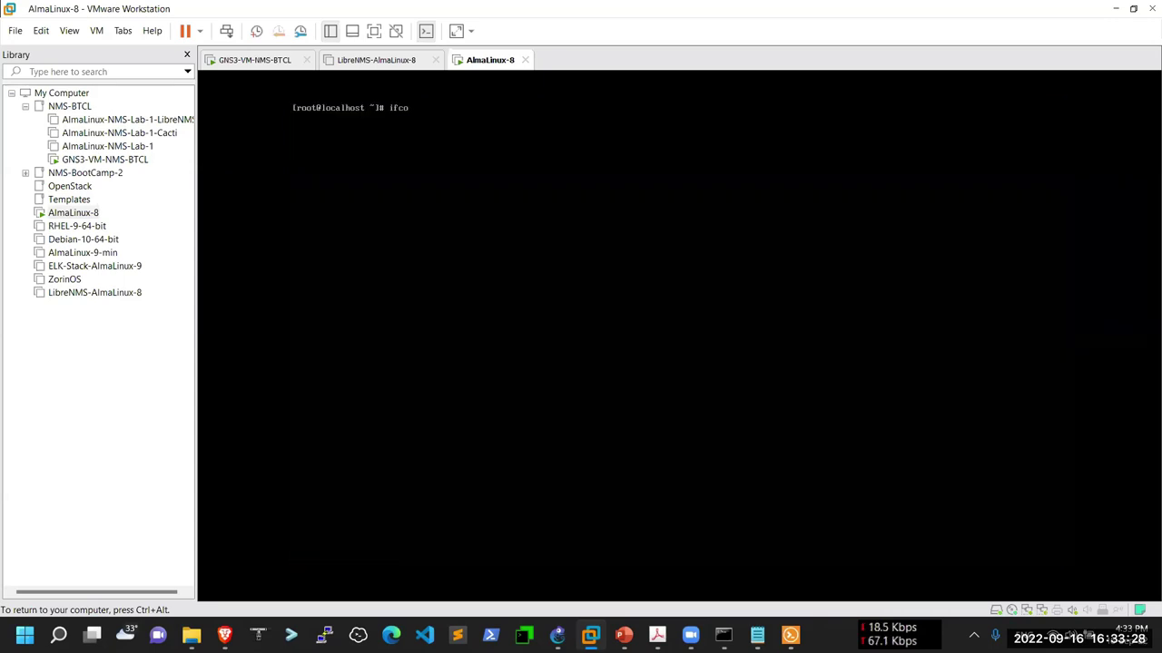
type("nfig")
key("Return")
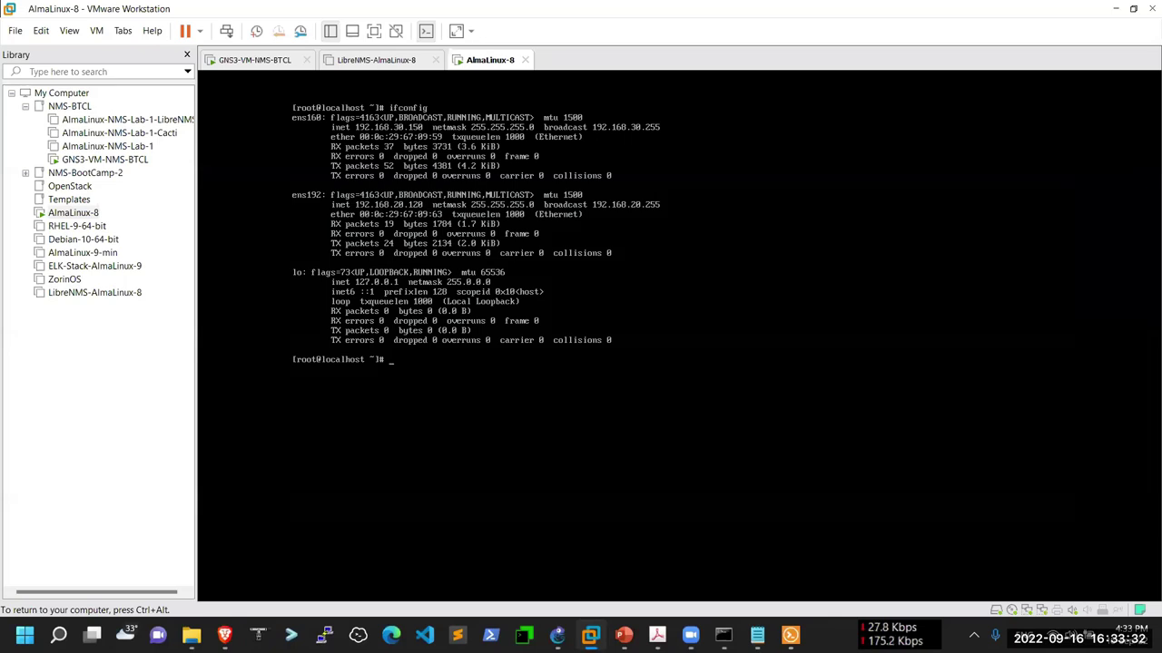
Step: Switch to the Windows Command Prompt and ping the host-only address 192.168.20.120, stopping after a few replies
key("ctrl+alt")
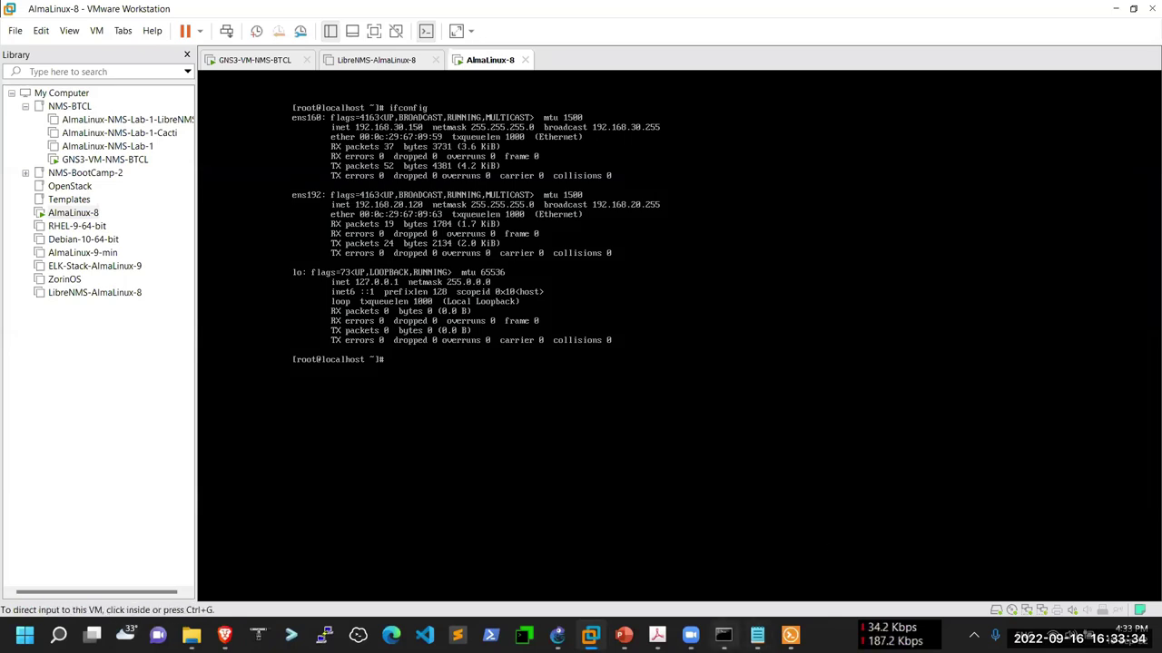
left_click(723, 635)
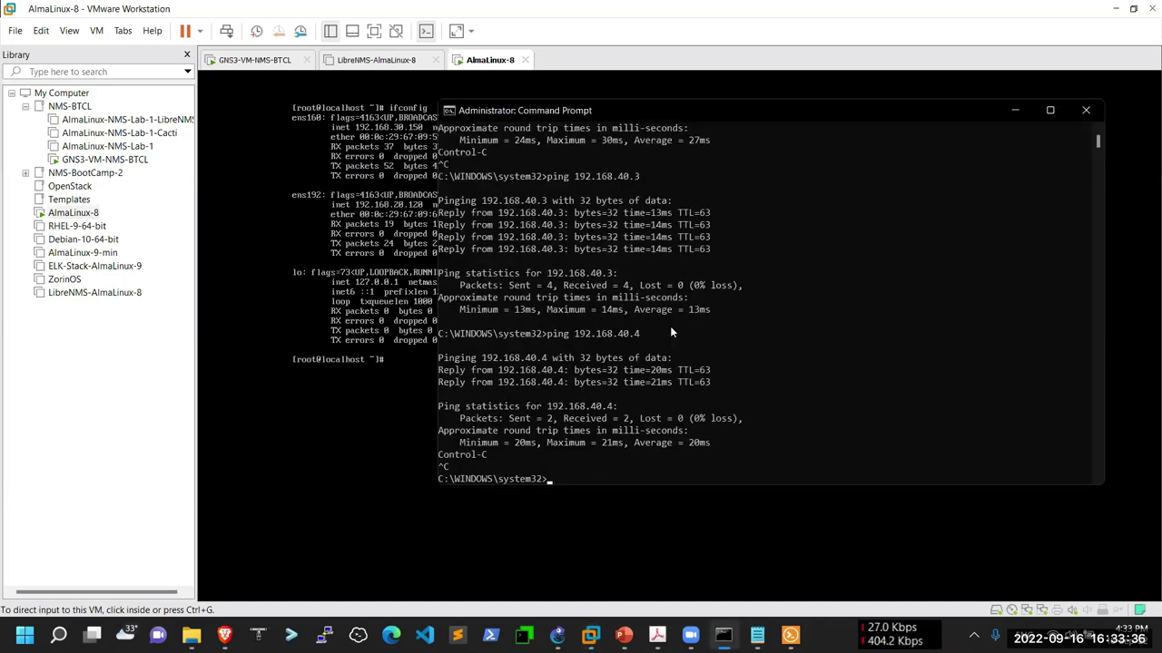
type("pinf")
key("BackSpace")
type("g")
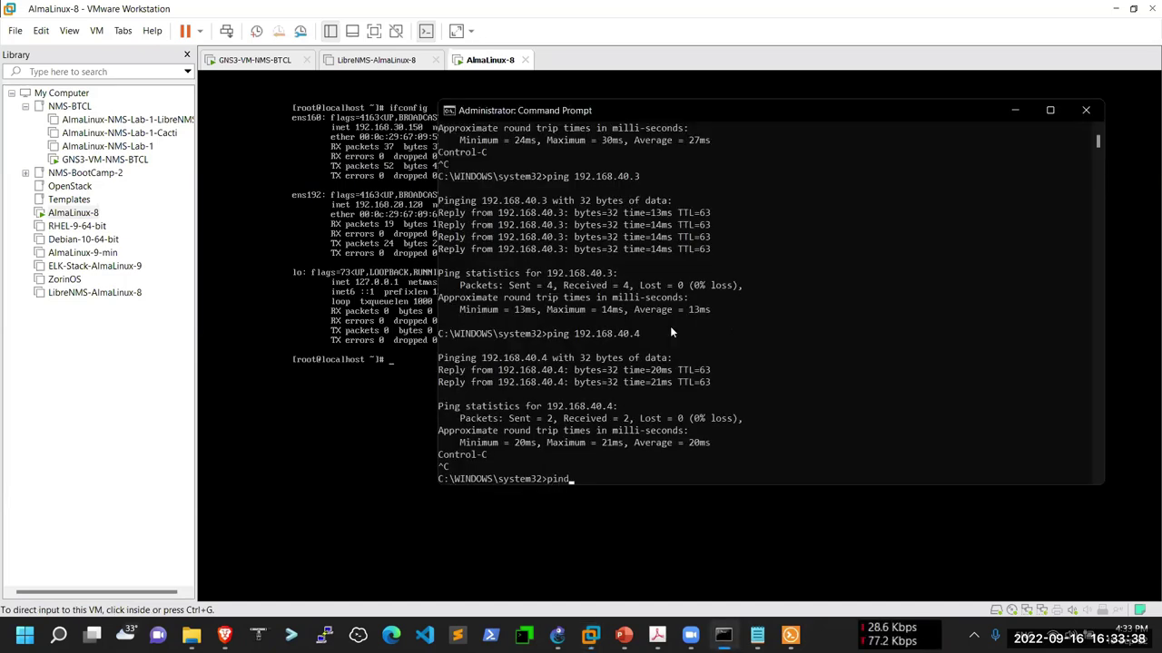
type(" 192.")
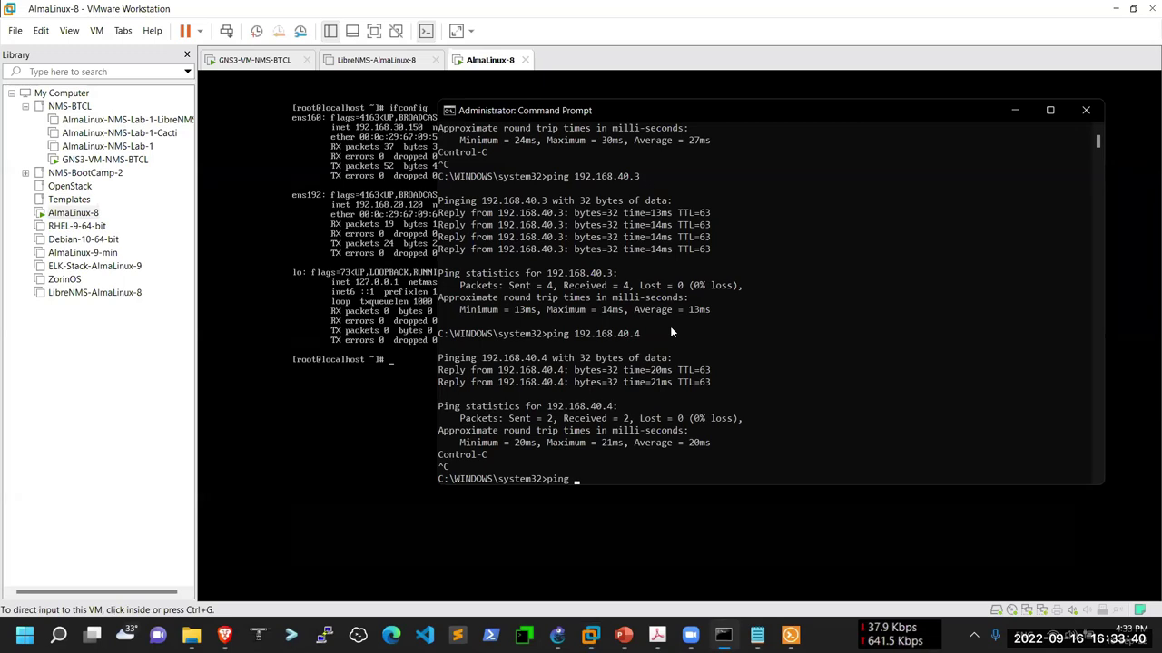
type("168.")
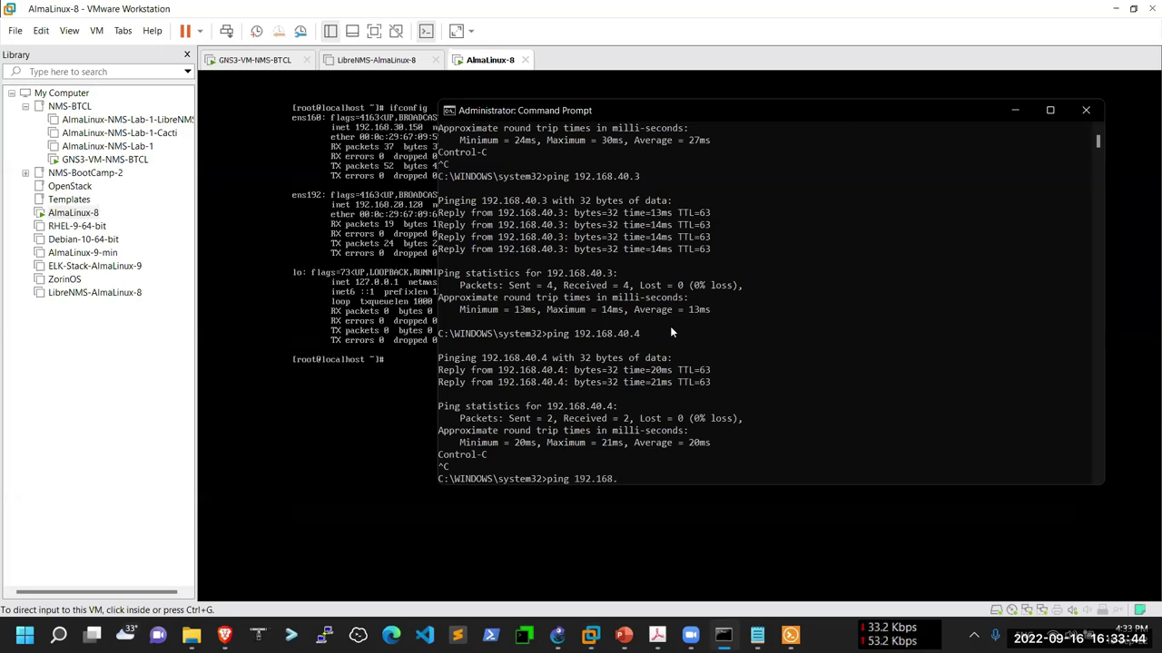
type("20.120")
key("Return")
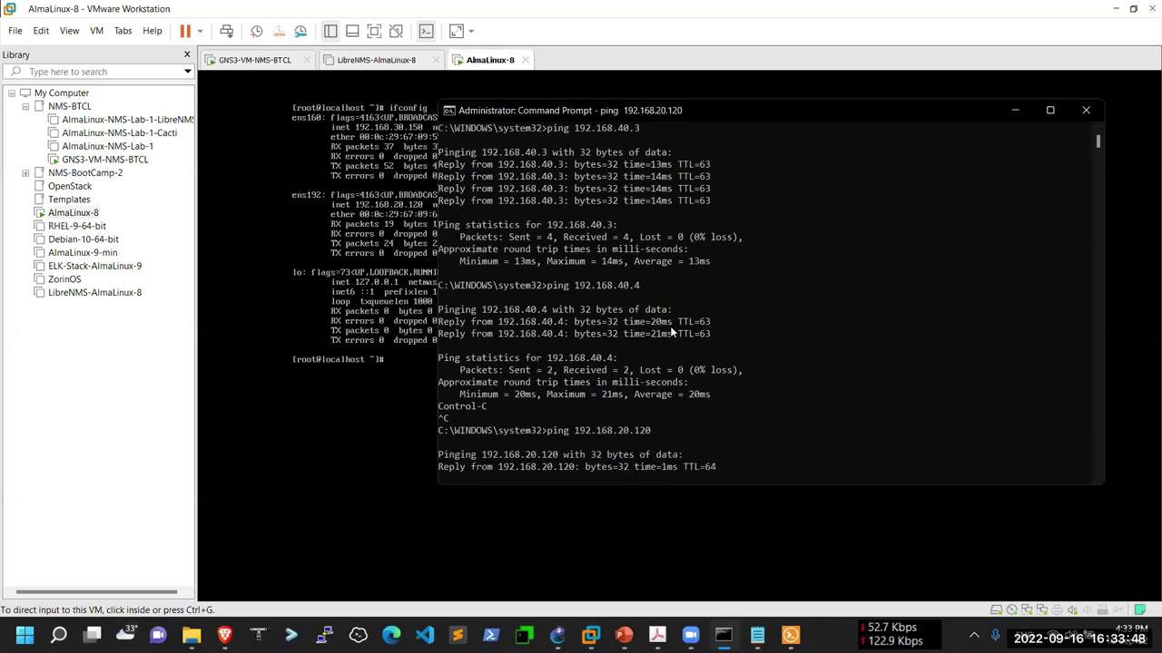
key("ctrl+c")
Step: Ping the NAT address 192.168.30.150 from the Windows host and stop after a few replies
key("Up")
key("BackSpace")
key("BackSpace")
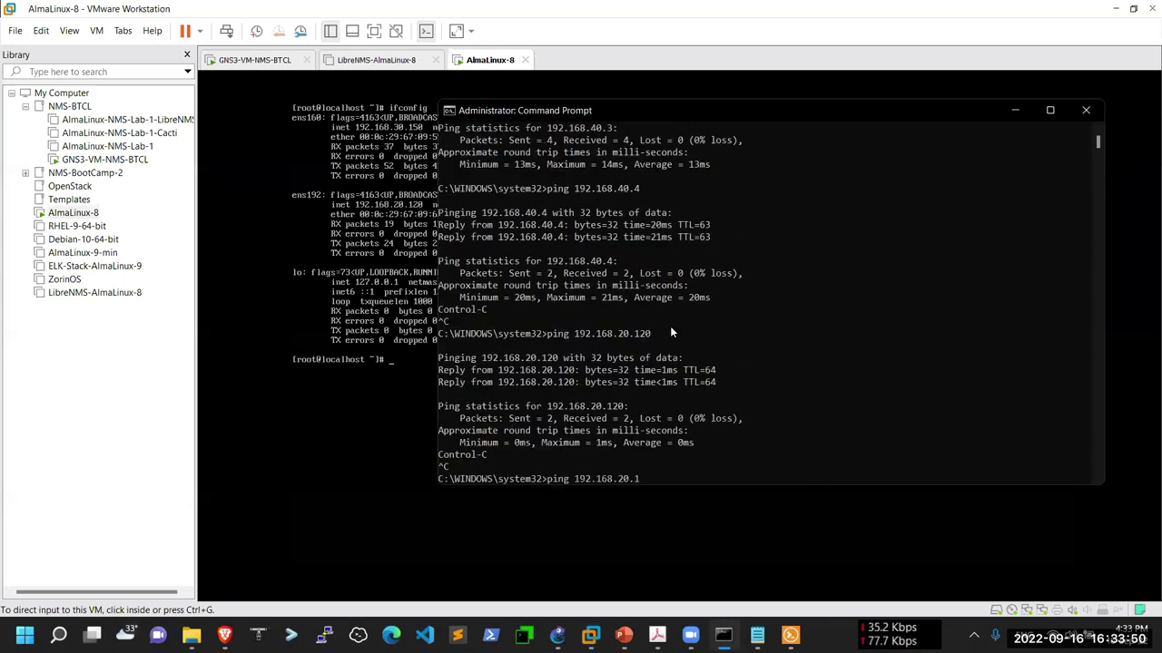
key("BackSpace")
key("BackSpace")
key("BackSpace")
key("BackSpace")
type("30.150")
key("Return")
key("ctrl+c")
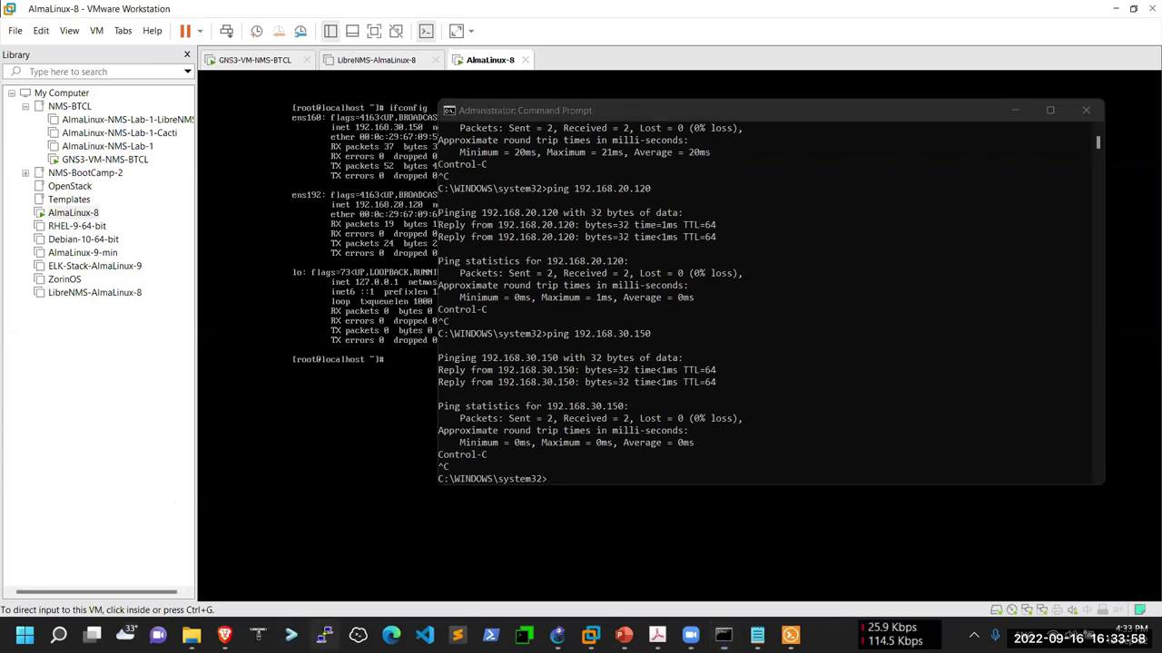
Step: Switch to PuTTY, open an SSH session to 192.168.30.150 on port 22 and accept the new host key
left_click(324, 636)
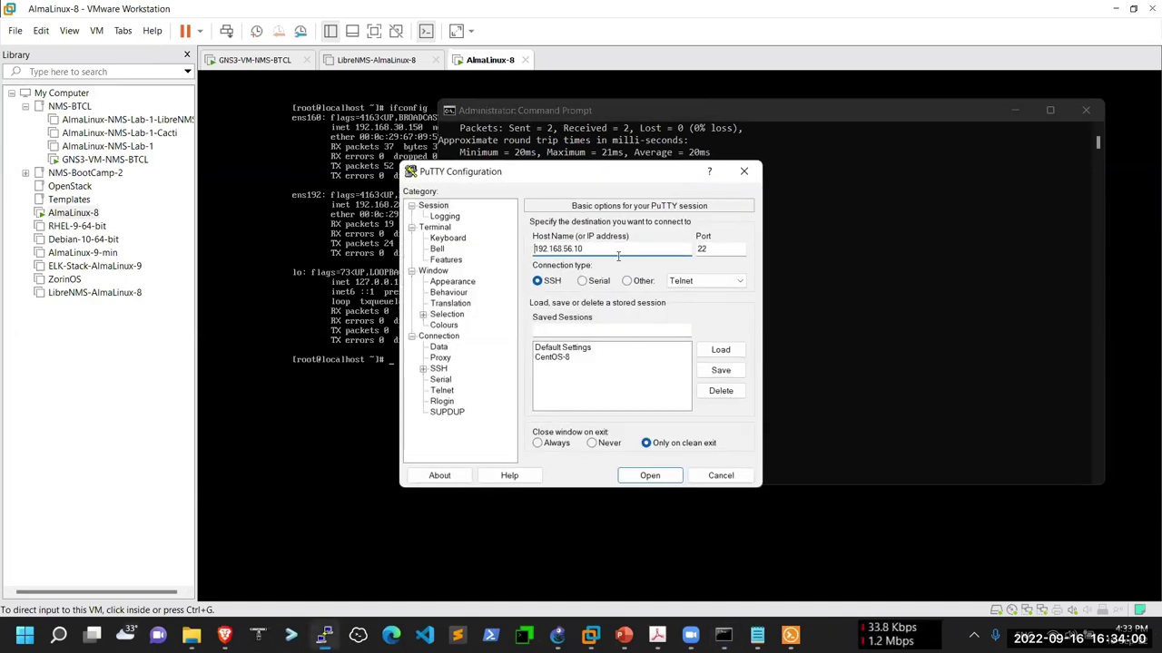
key("BackSpace")
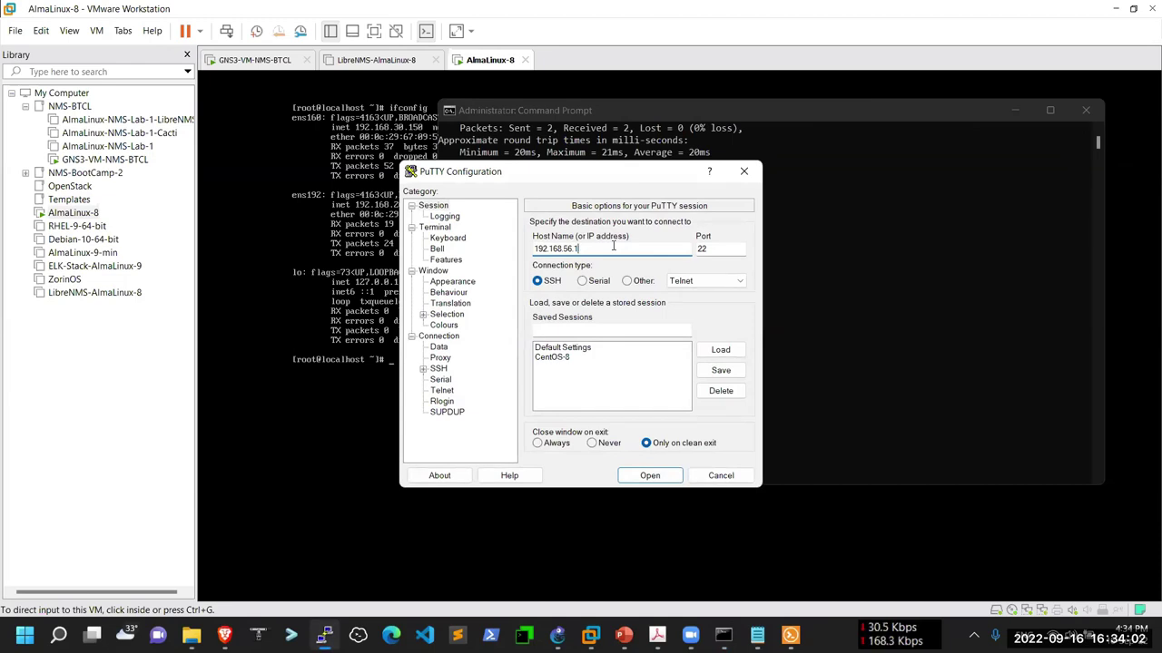
key("BackSpace")
type("30.1")
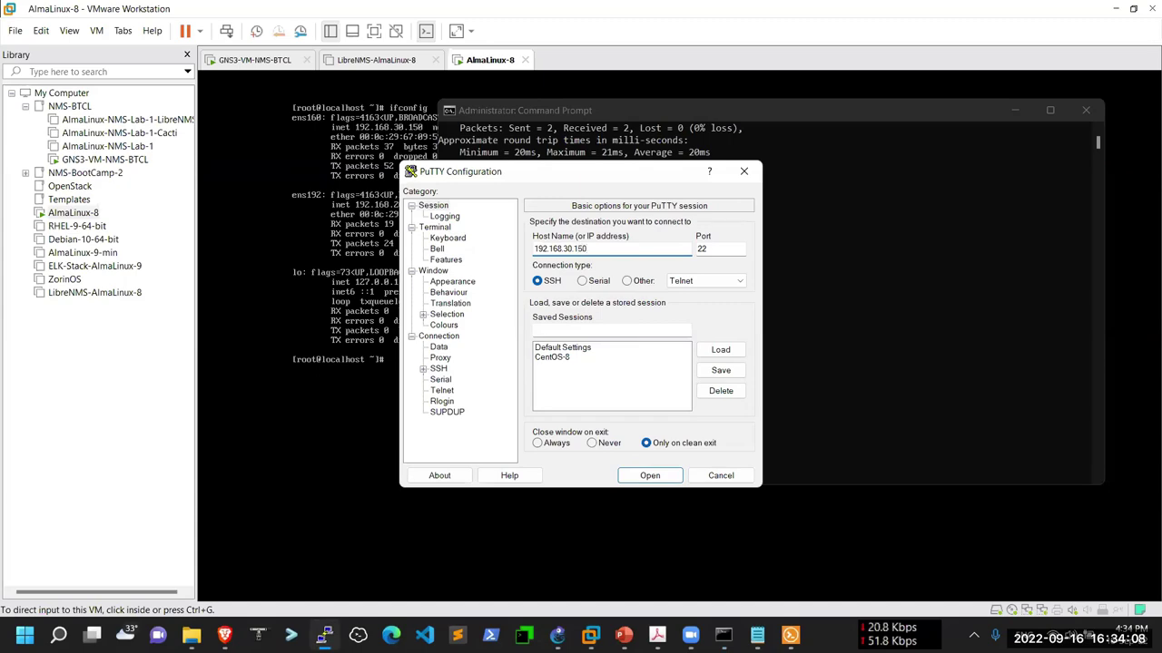
key("Return")
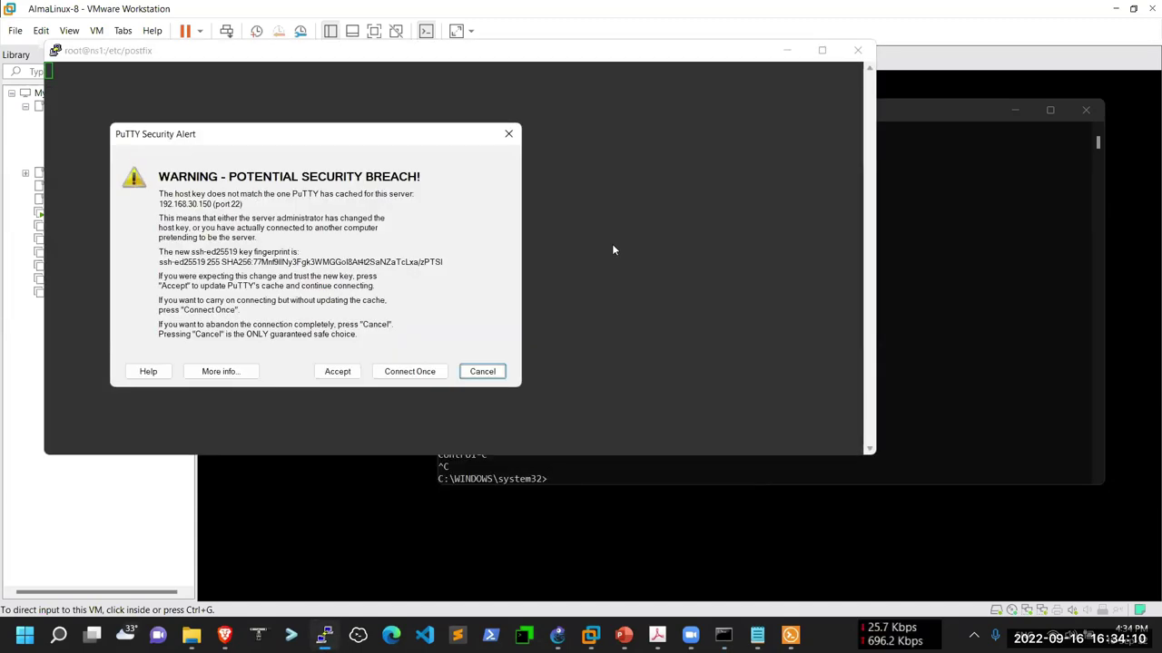
left_click(351, 368)
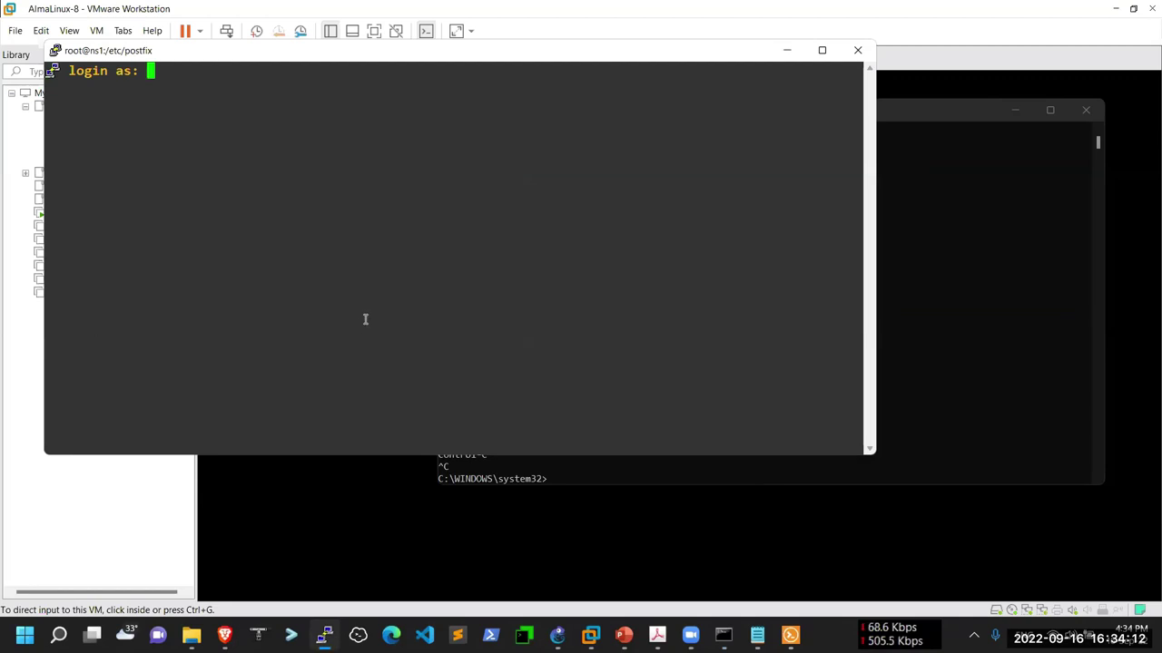
Step: Log in to the SSH session as root with the account password and clear the terminal
type("root")
key("Return")
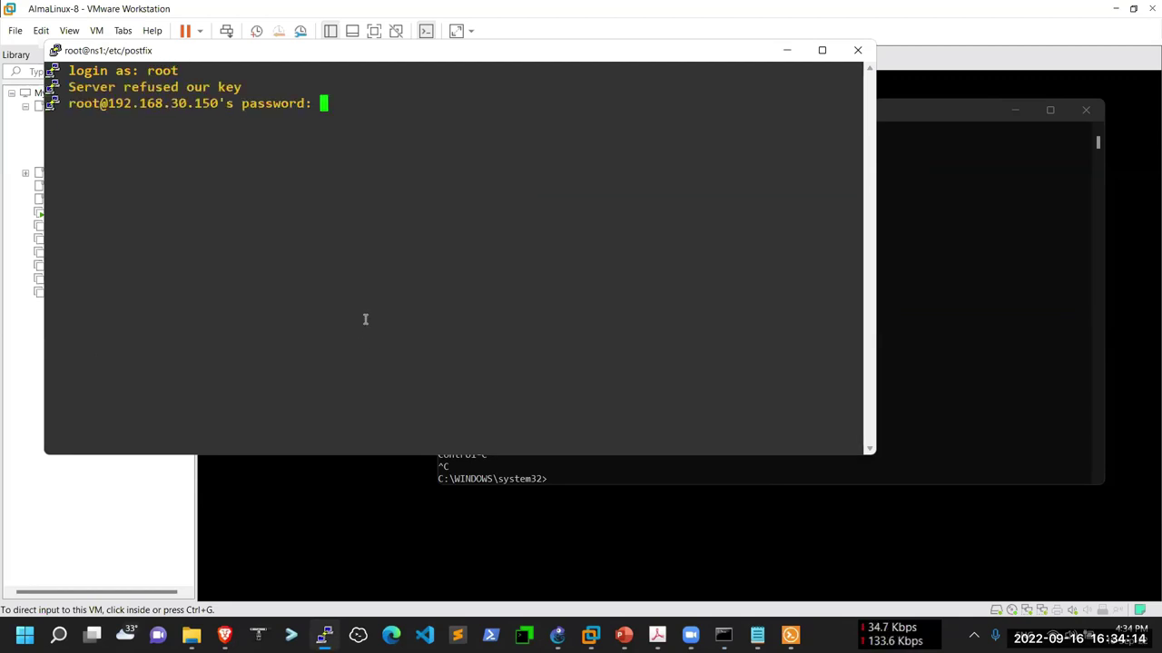
key("Return")
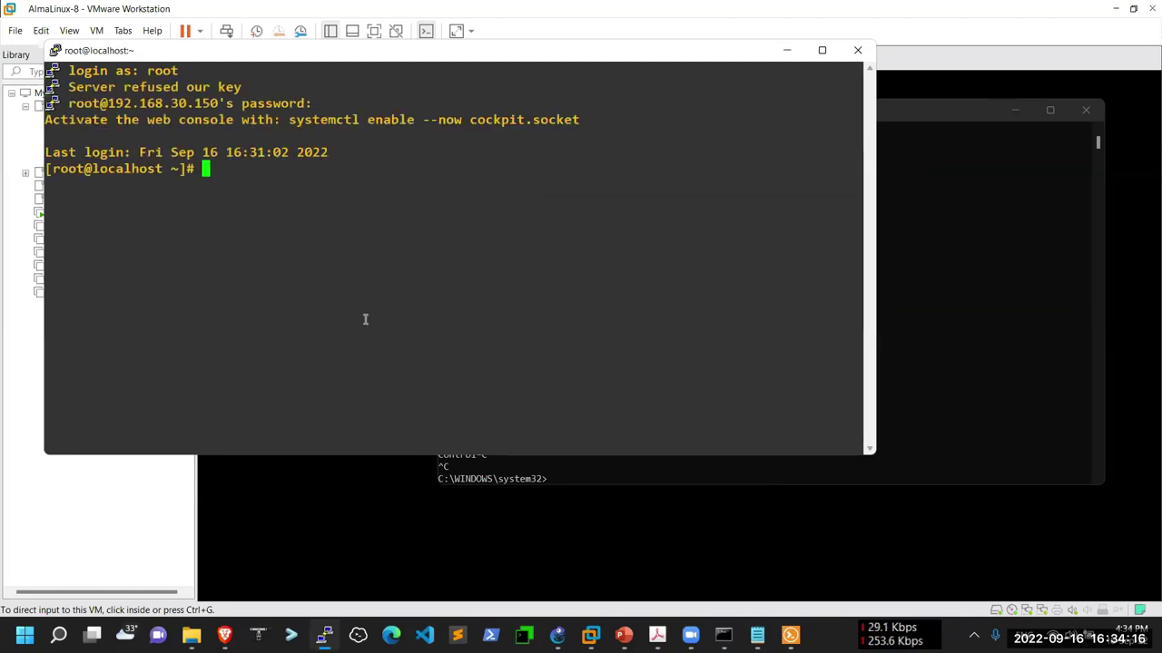
key("Return")
key("Return")
key("Return")
key("Return")
key("ctrl+l")
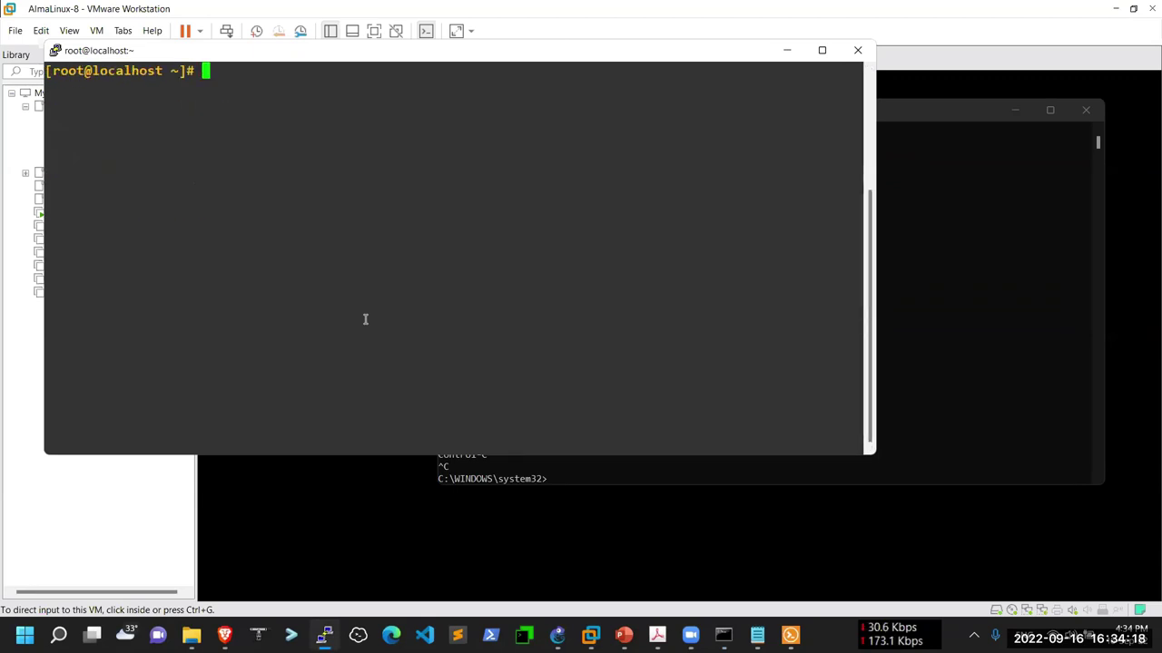
Step: Check the GNS3 topology for R1's address, then ping 192.168.20.55 from the SSH session and stop after a reply
type("ping")
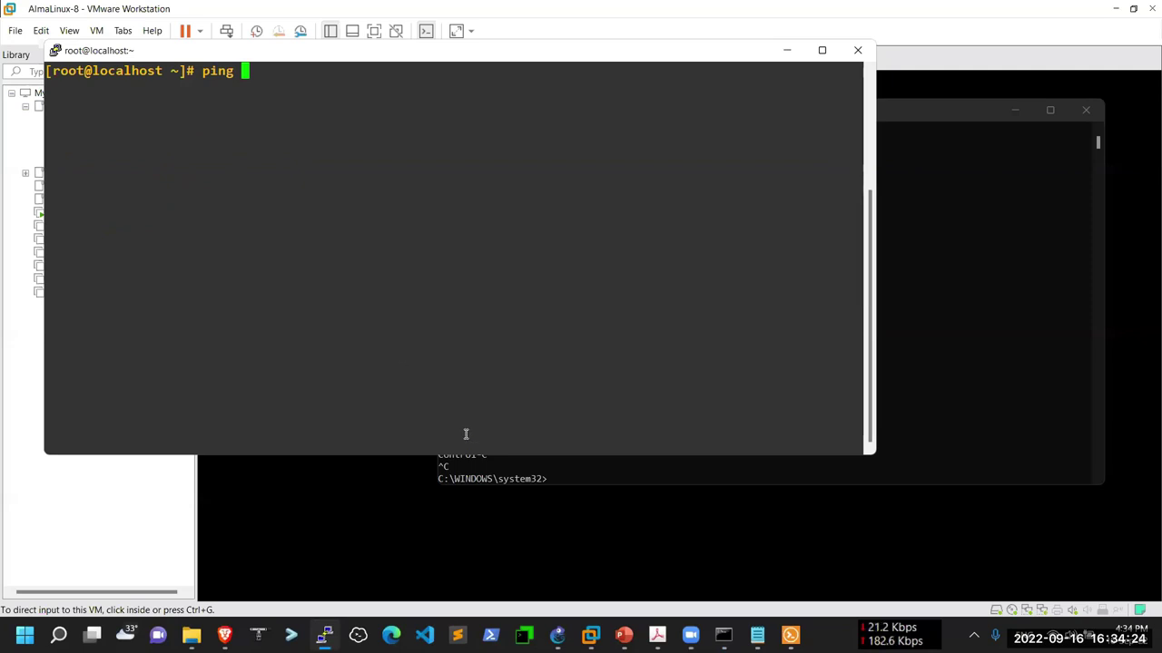
left_click(559, 632)
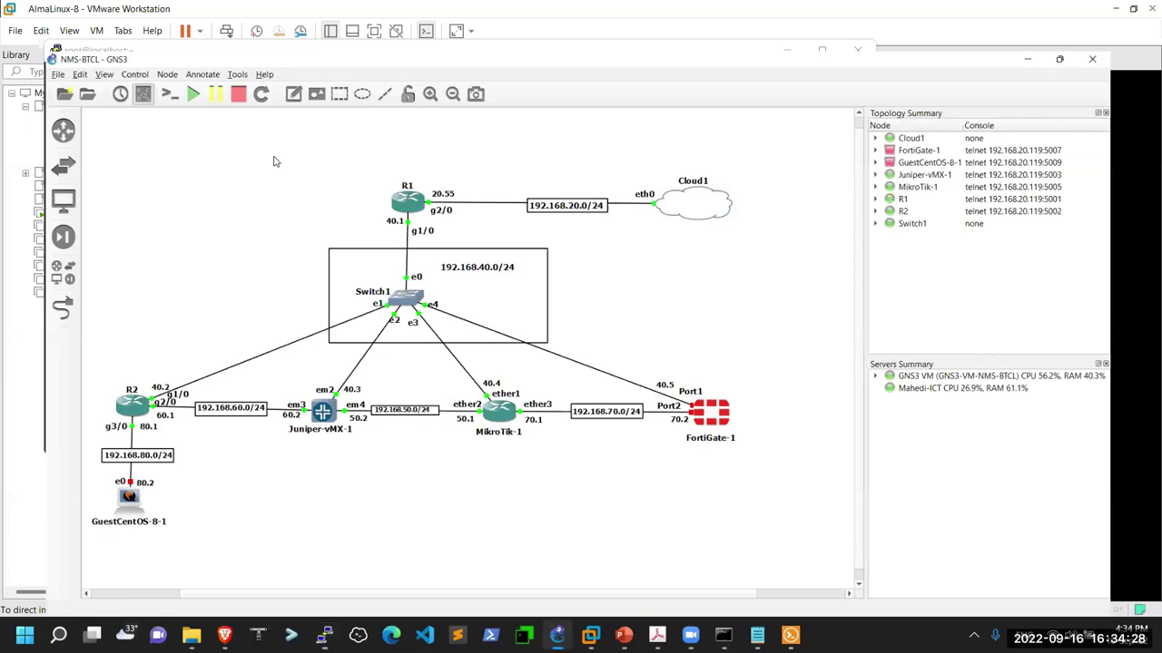
key("super+Up")
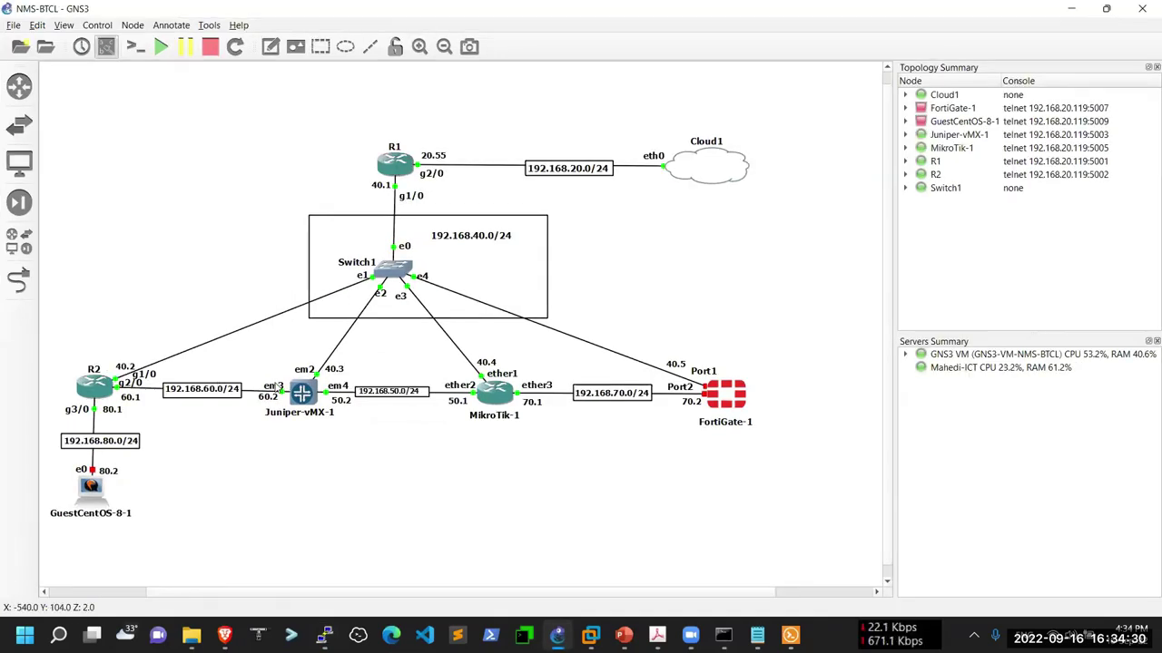
left_click(1069, 13)
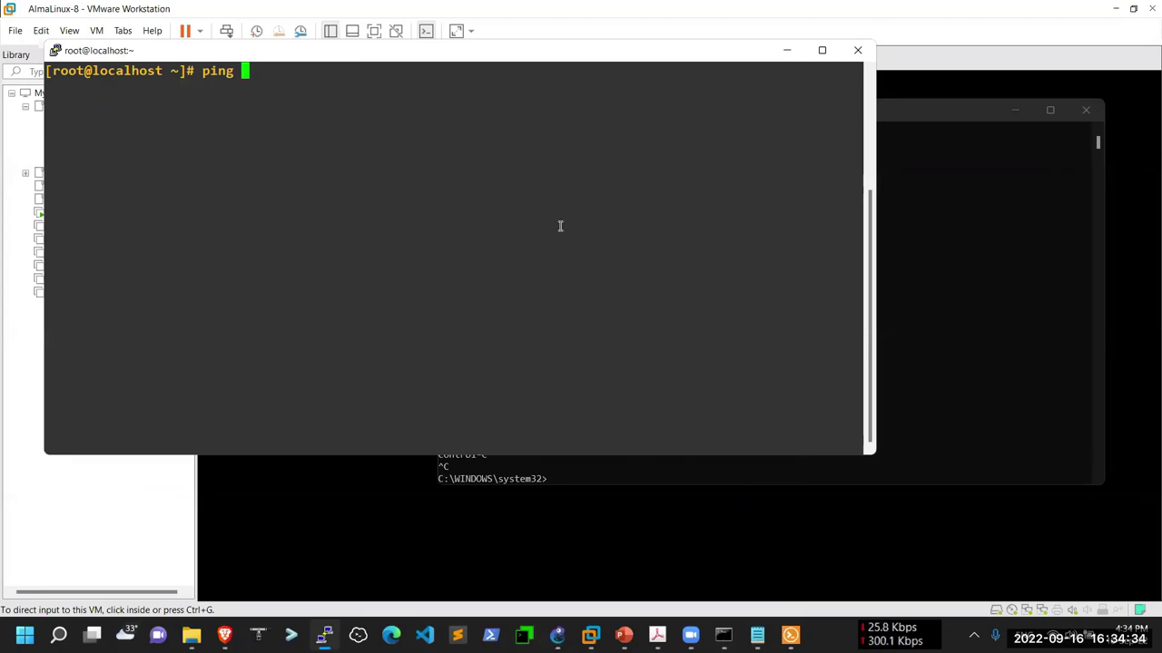
type("192.1")
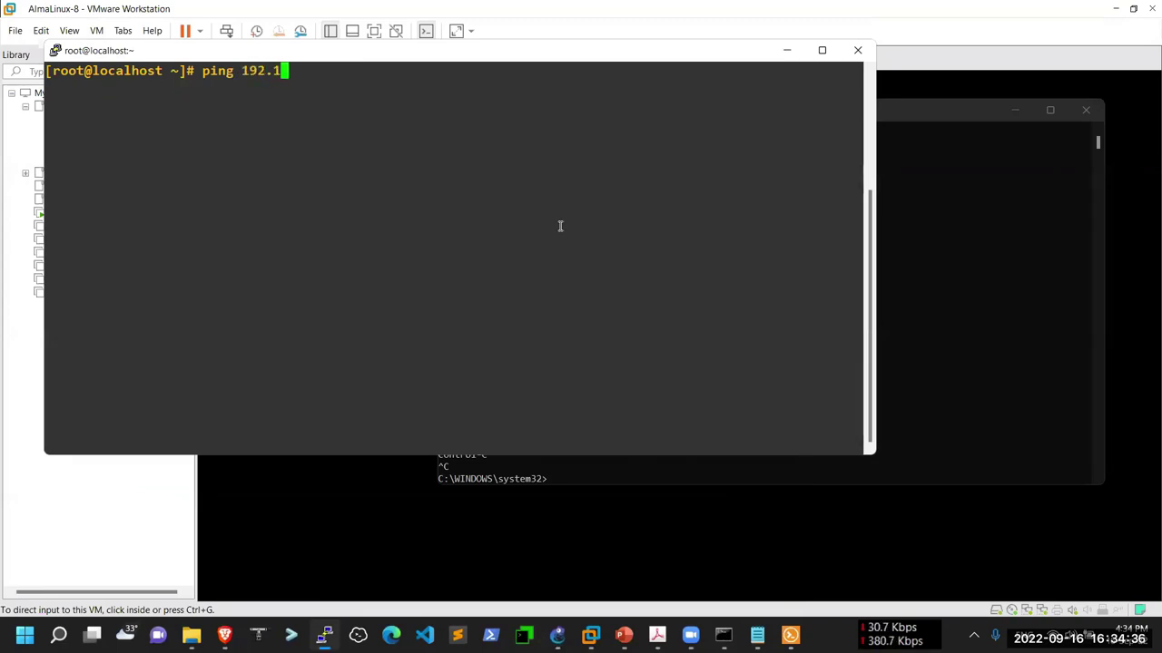
type("68")
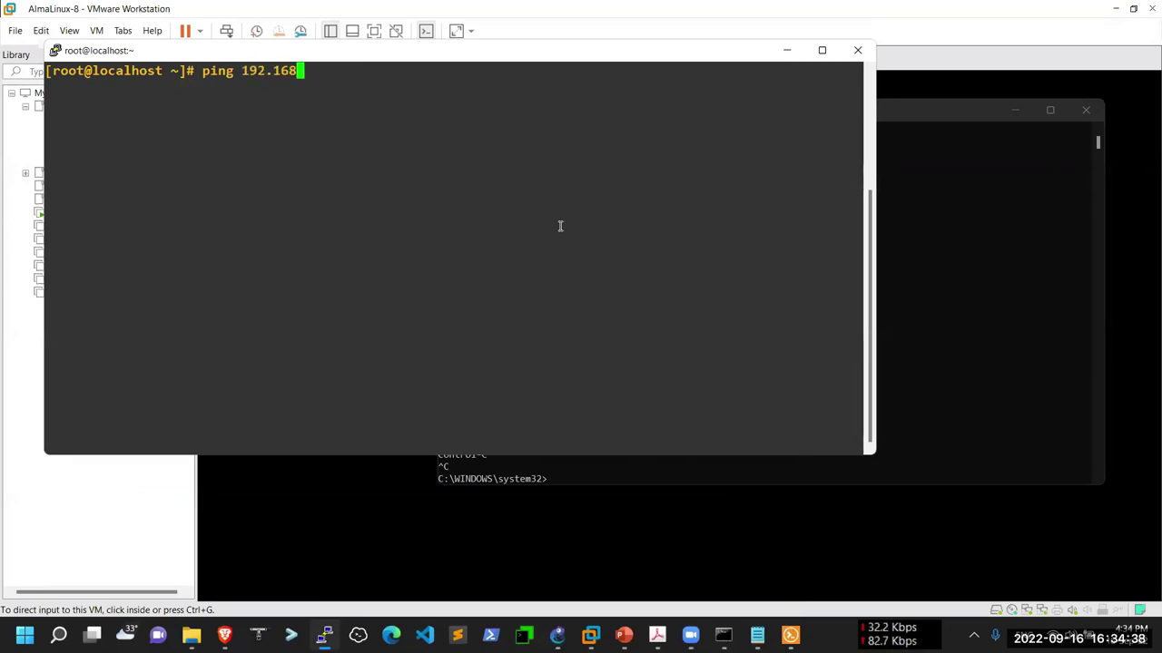
type(".20.55")
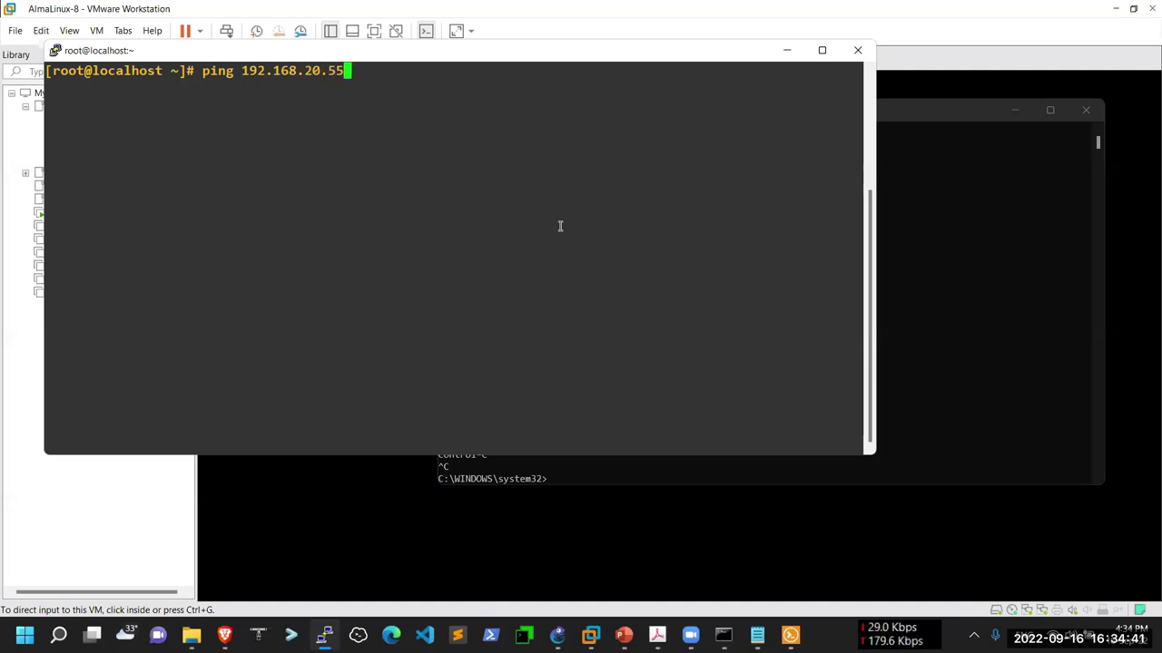
key("Return")
key("ctrl+c")
Step: Ping R2 at 192.168.40.2 from the SSH session and stop after a couple of replies
key("Up")
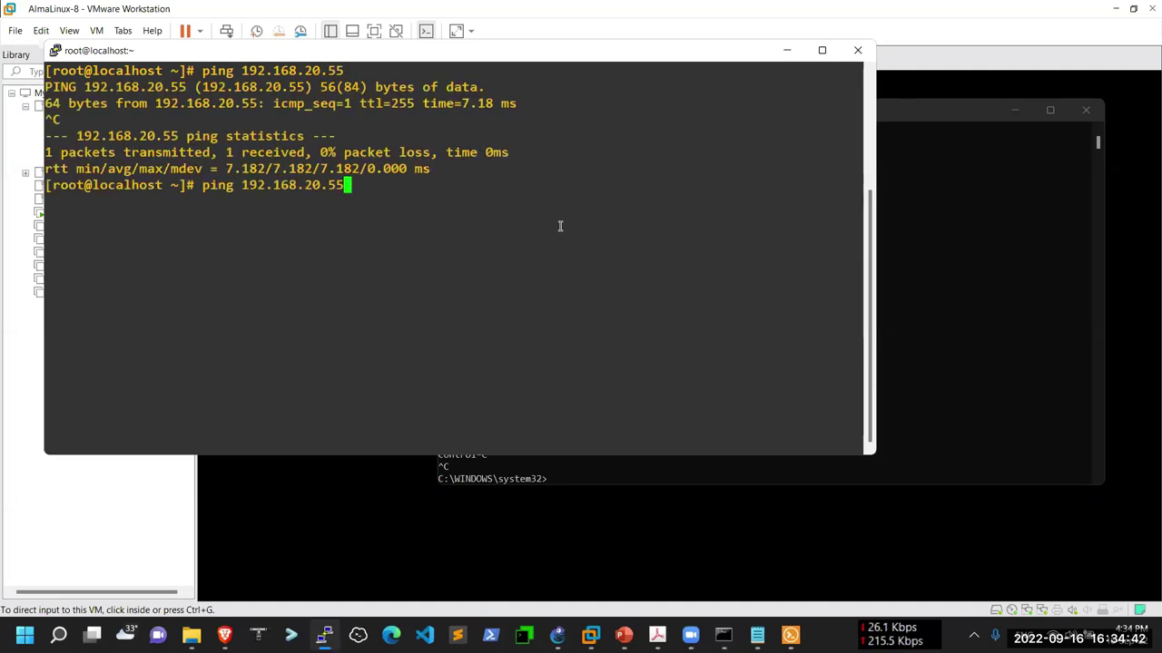
key("BackSpace")
key("BackSpace")
key("BackSpace")
key("BackSpace")
key("BackSpace")
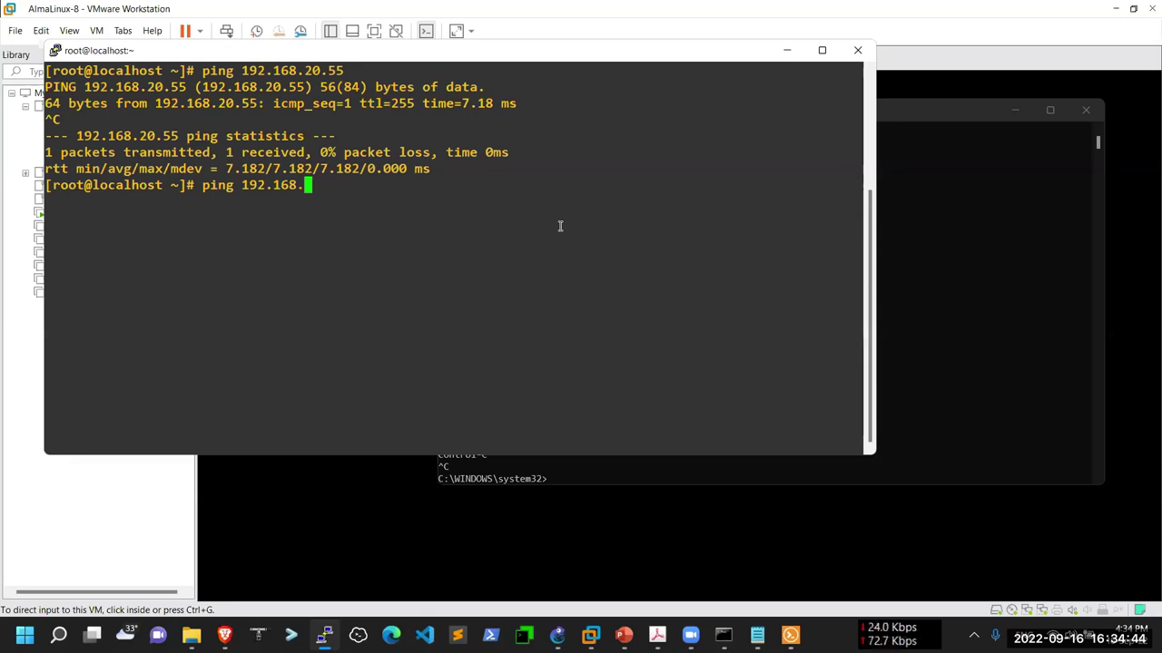
type("40.2")
key("Return")
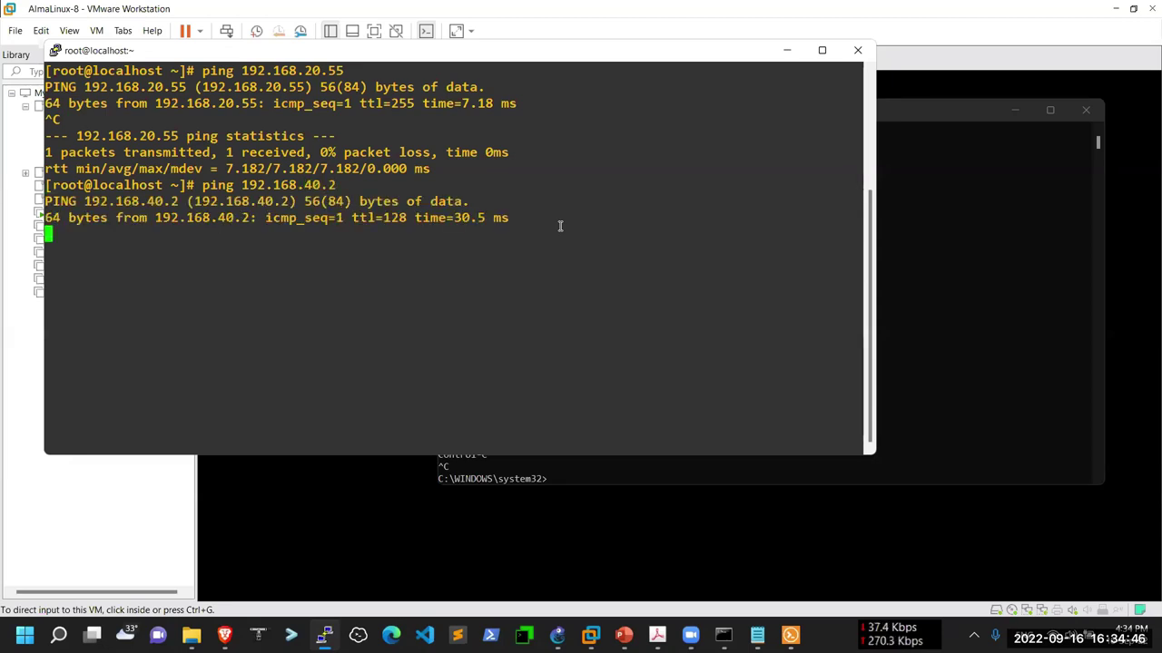
key("ctrl+c")
Step: Ping the Juniper router at 192.168.40.3 and stop after a reply
key("Up")
key("BackSpace")
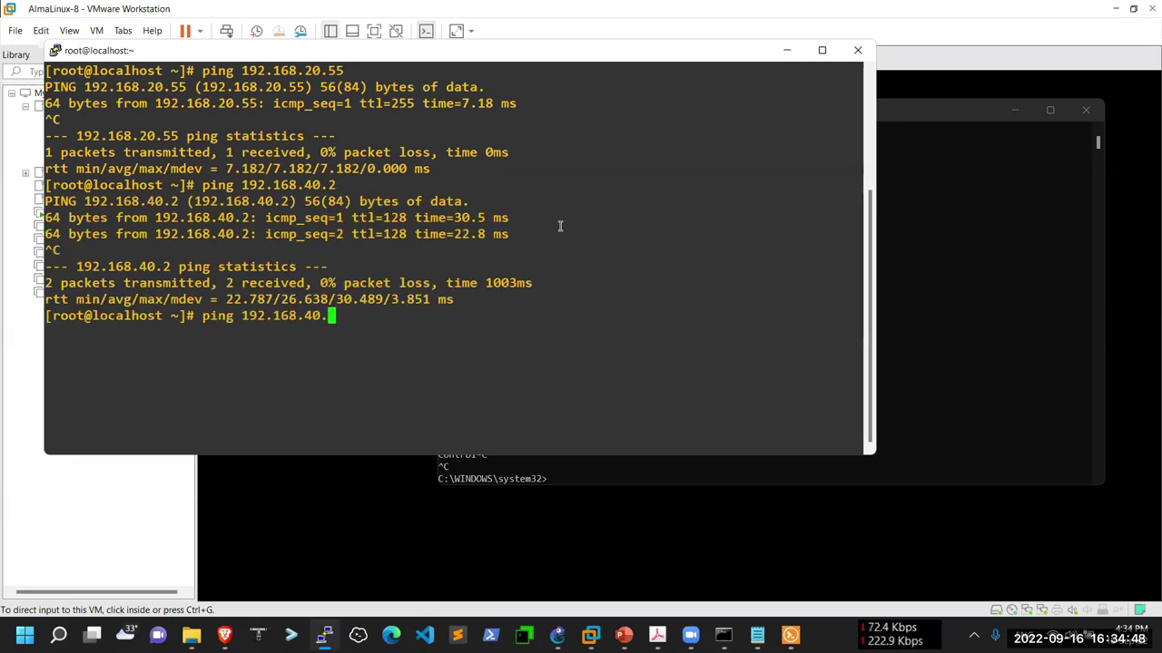
type("3")
key("Return")
key("ctrl+c")
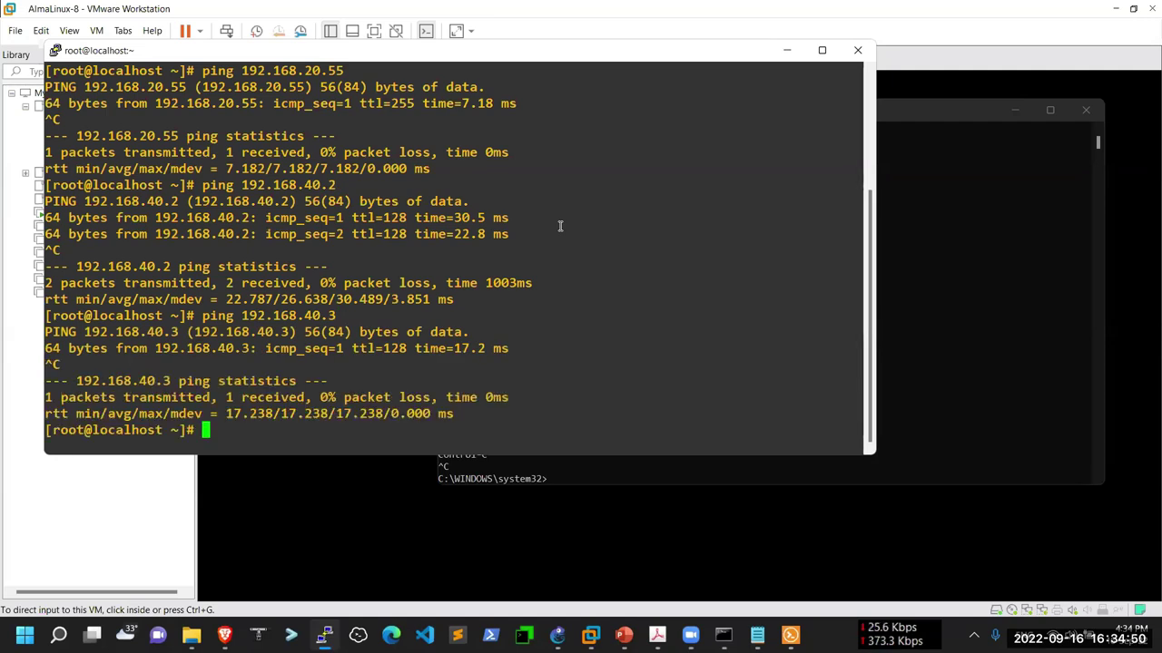
Step: Ping the MikroTik router at 192.168.40.4, stop after several replies and clear the terminal
key("Up")
key("BackSpace")
type("40.4")
key("Return")
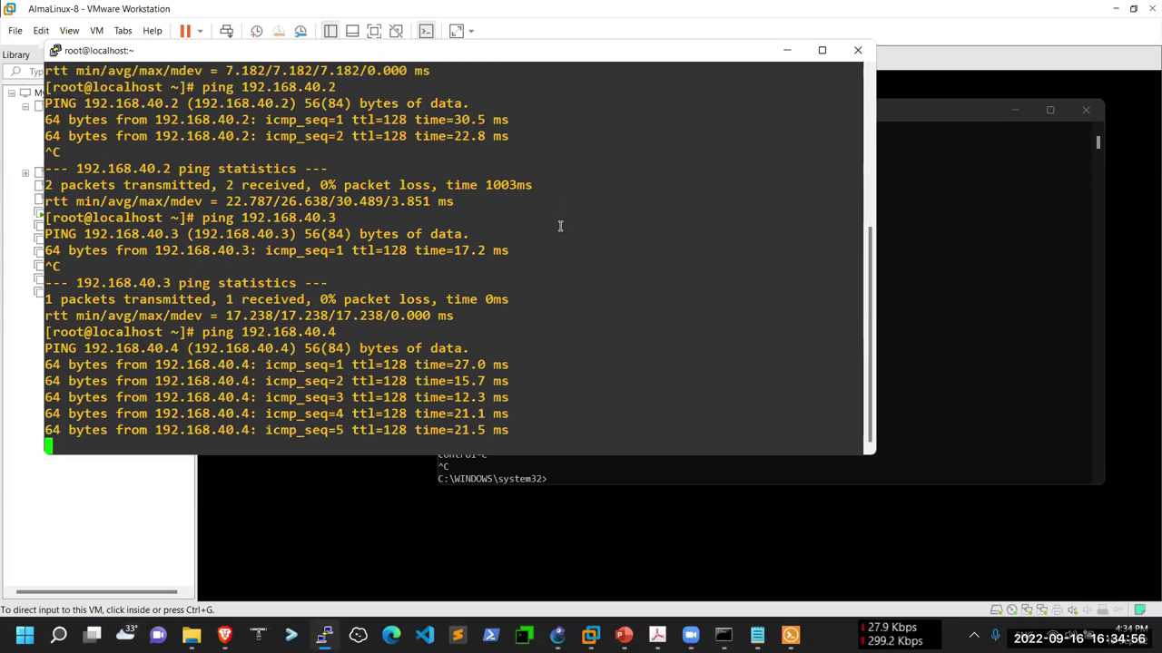
key("ctrl+c")
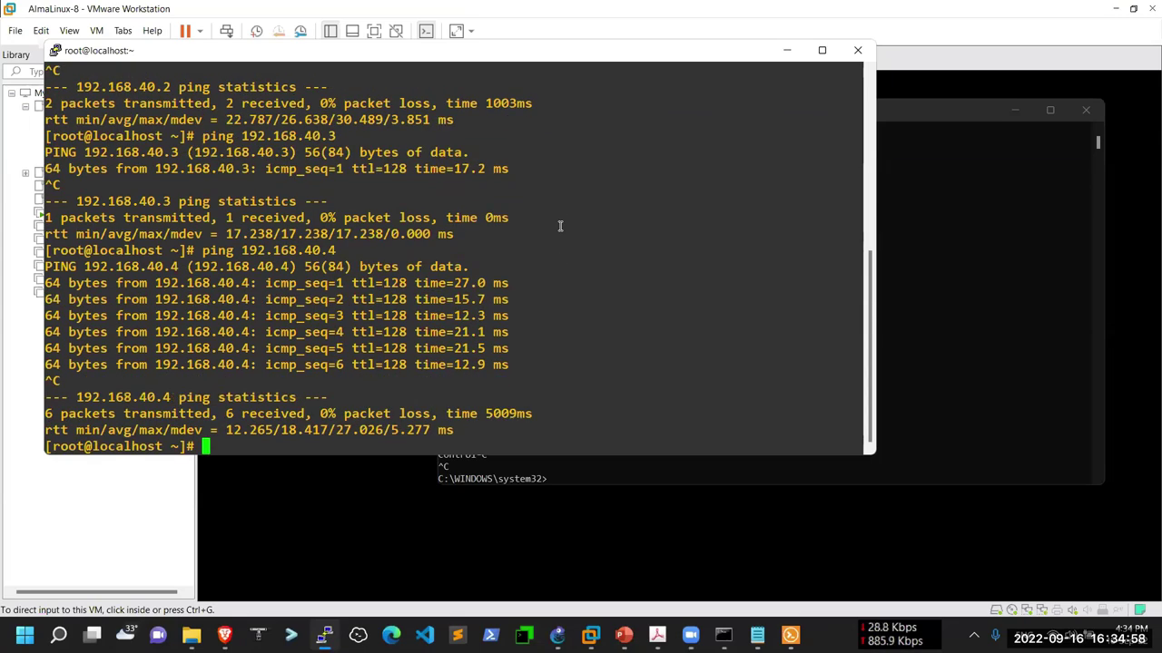
key("ctrl+l")
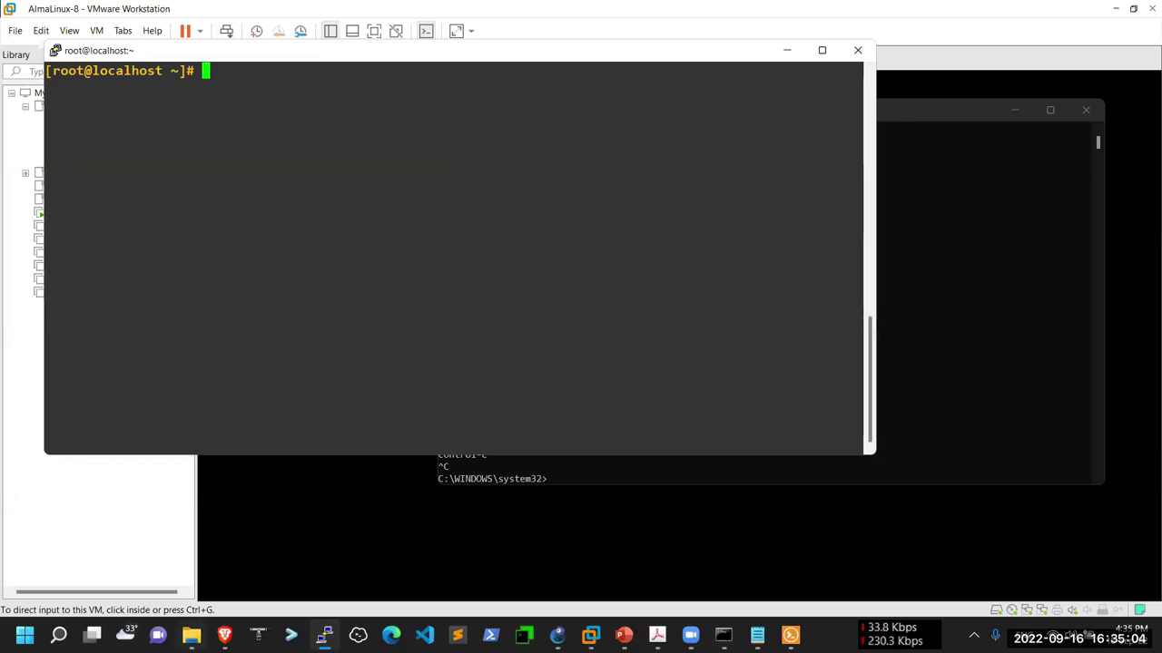
Step: Switch to File Explorer, open Install-Configure-LibreNMS.docx from the 2022 folder in Word and dismiss the licence notice bar
key("alt+Tab")
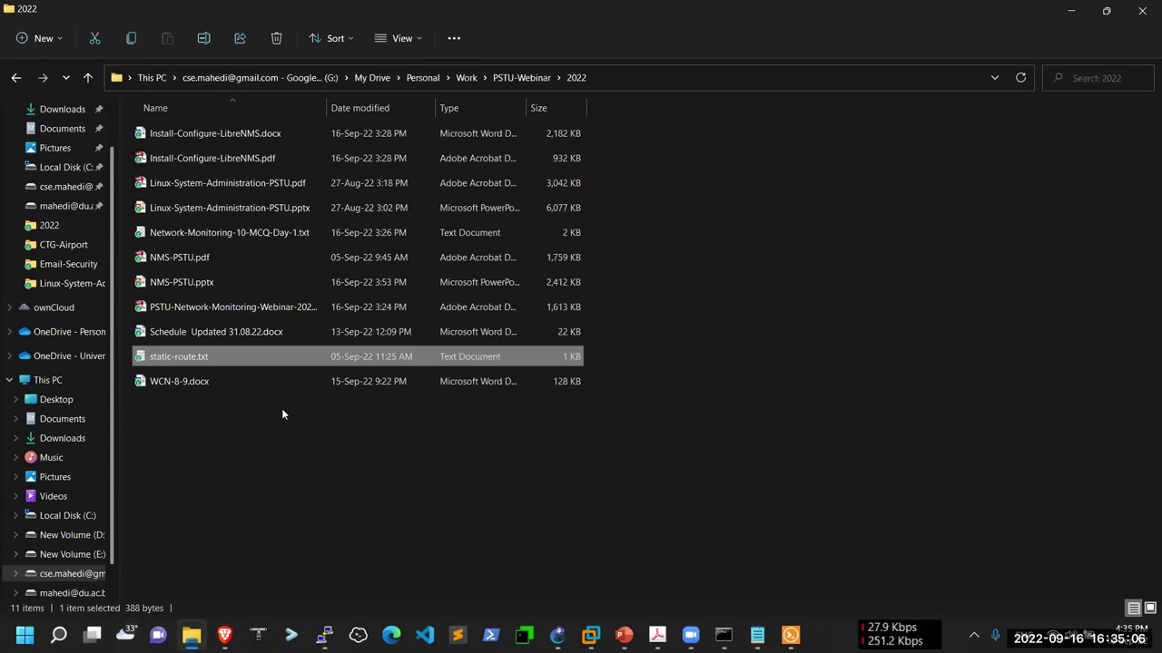
double_click(237, 142)
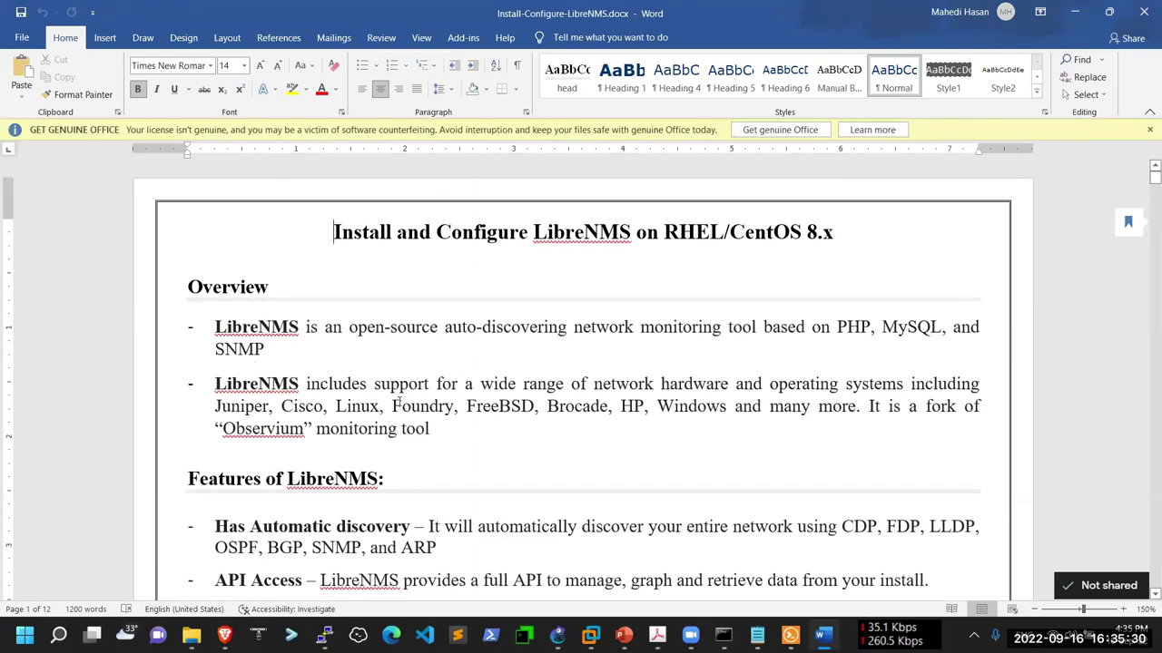
left_click(1149, 130)
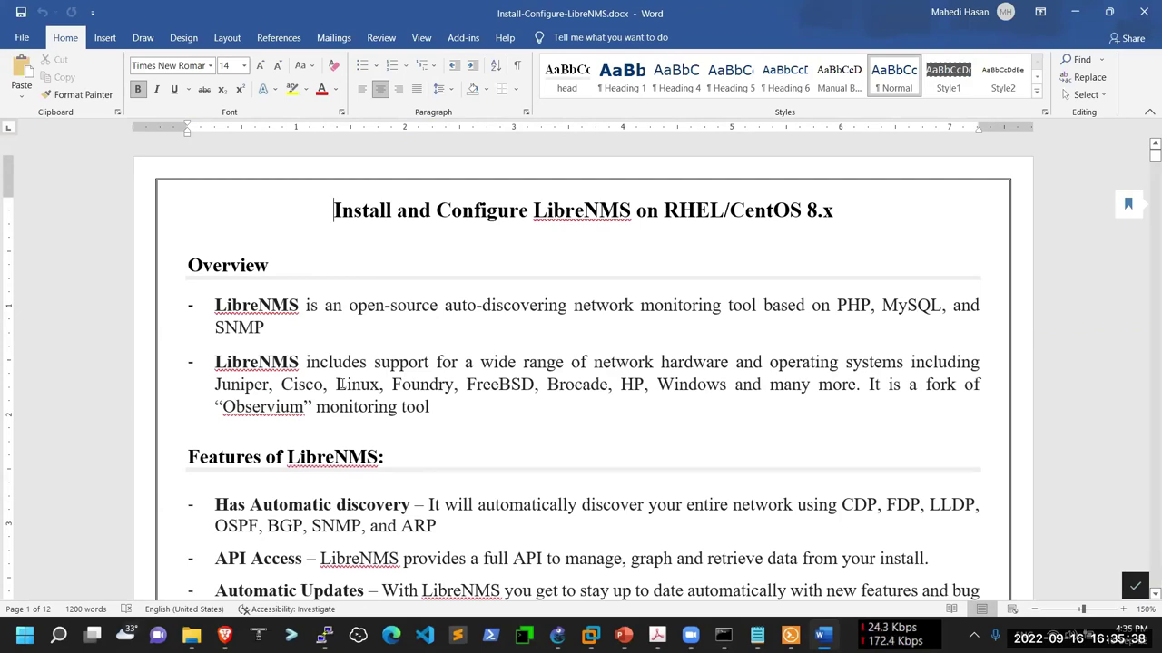
Step: Read through the LibreNMS features list, from automatic discovery to authentication methods, and on to the SELinux permissive mode section
scroll(222, 282, "down", 3)
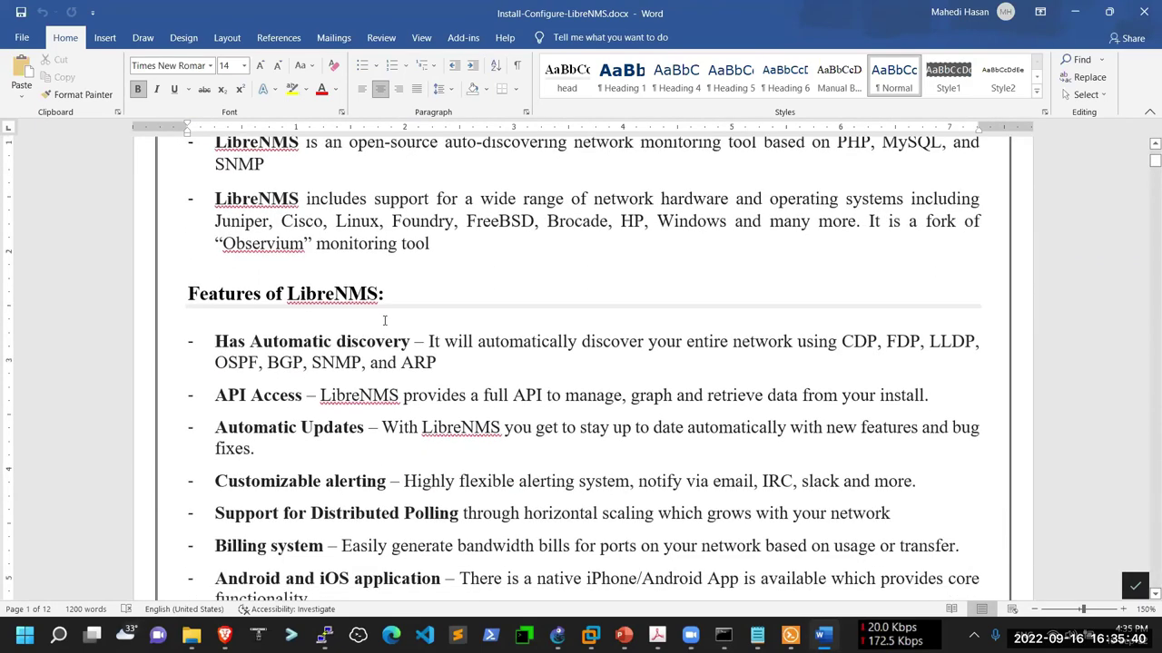
scroll(221, 282, "down", 2)
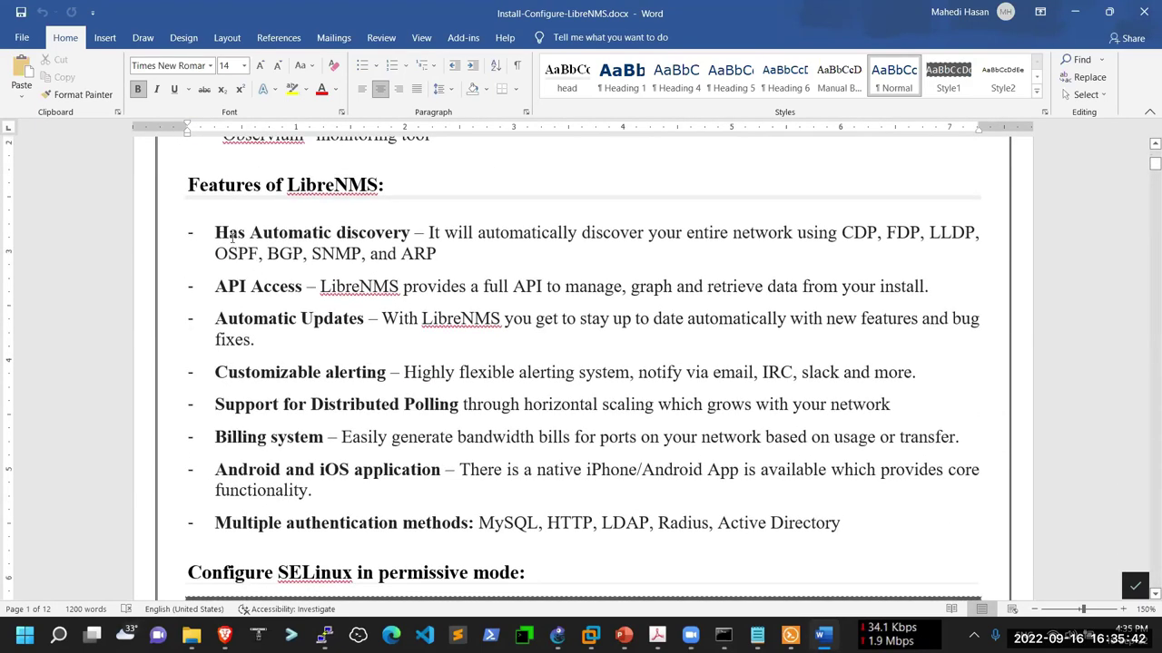
left_click_drag(216, 234, 329, 250)
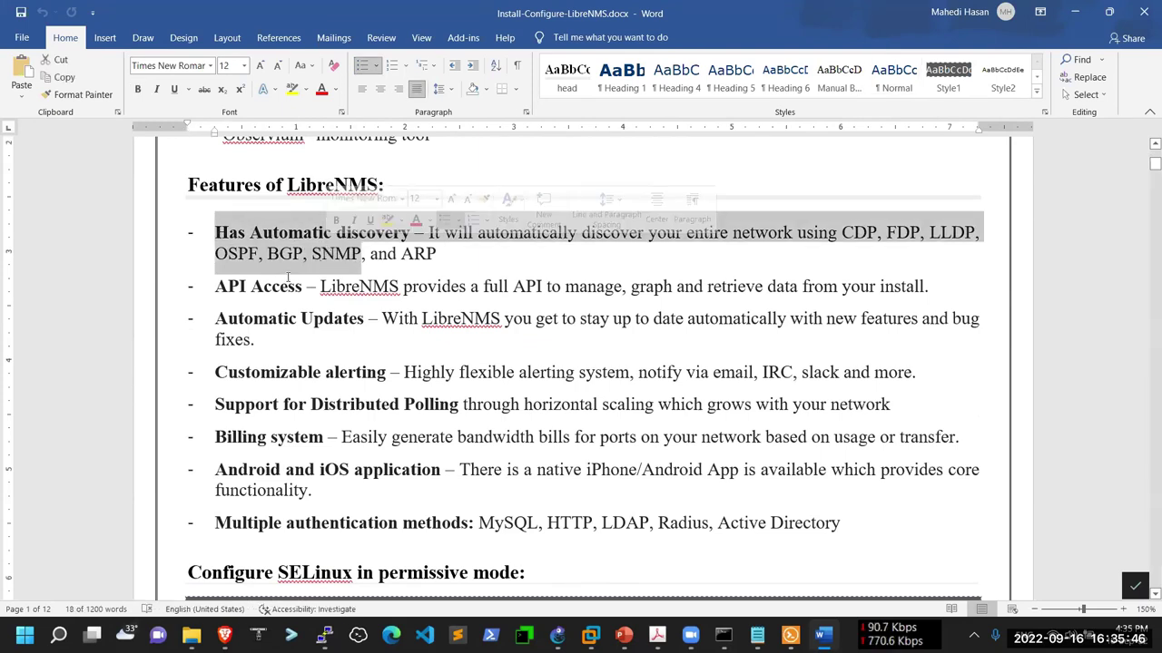
left_click(630, 263)
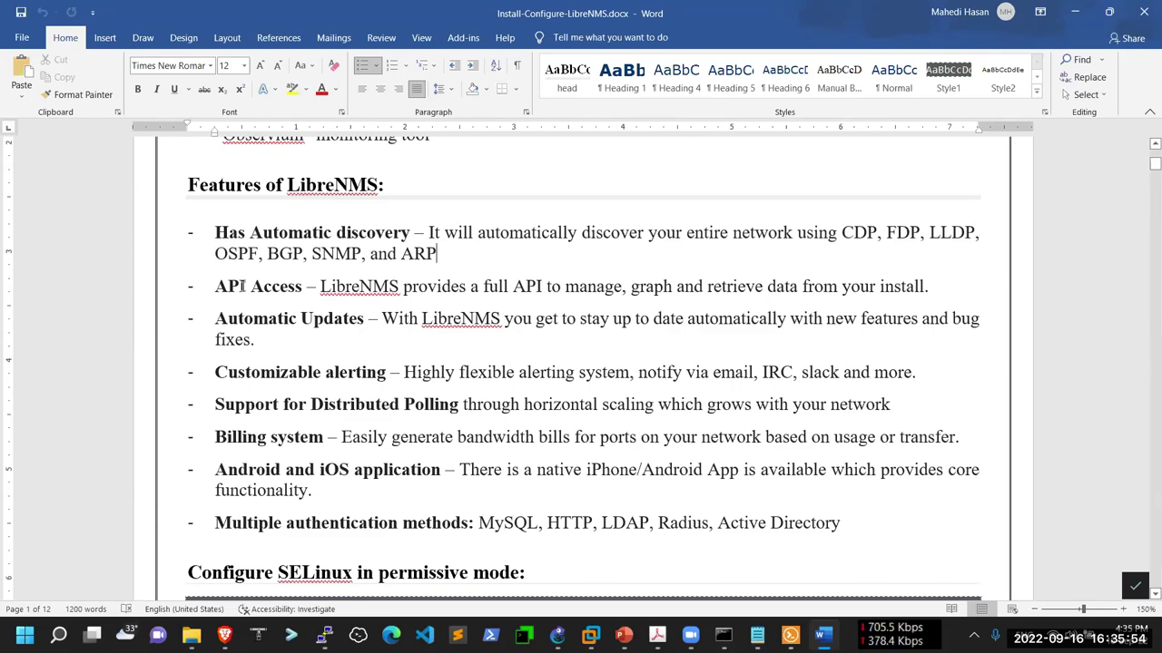
left_click(218, 285)
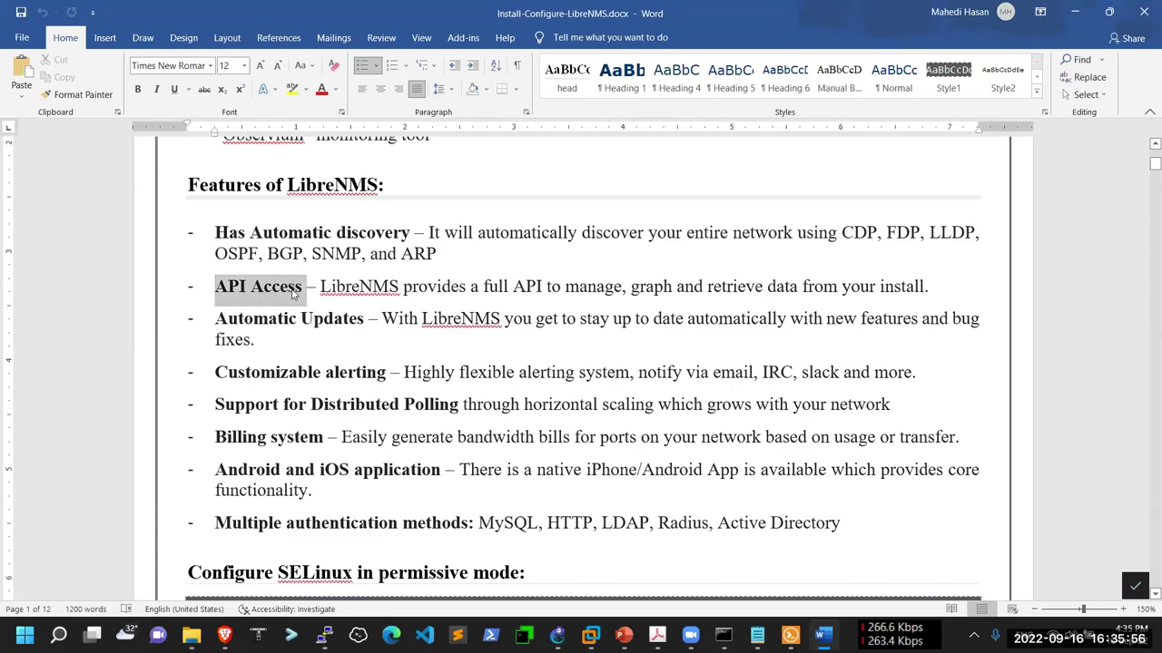
left_click_drag(294, 293, 295, 290)
scroll(224, 277, "down", 1)
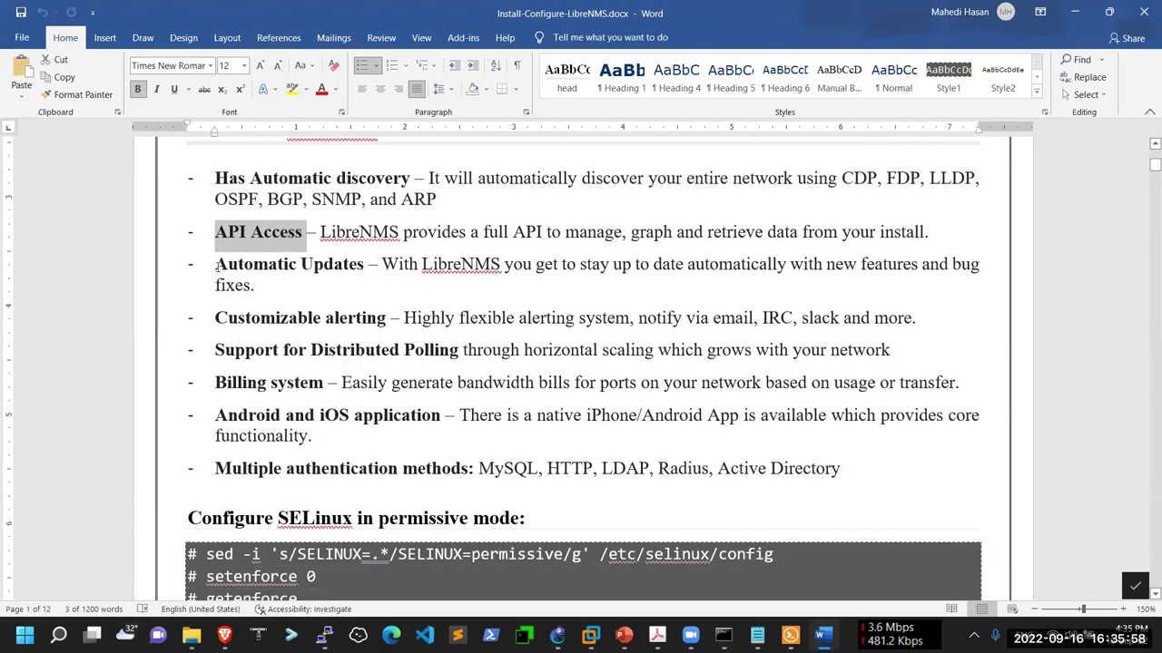
left_click_drag(217, 266, 342, 274)
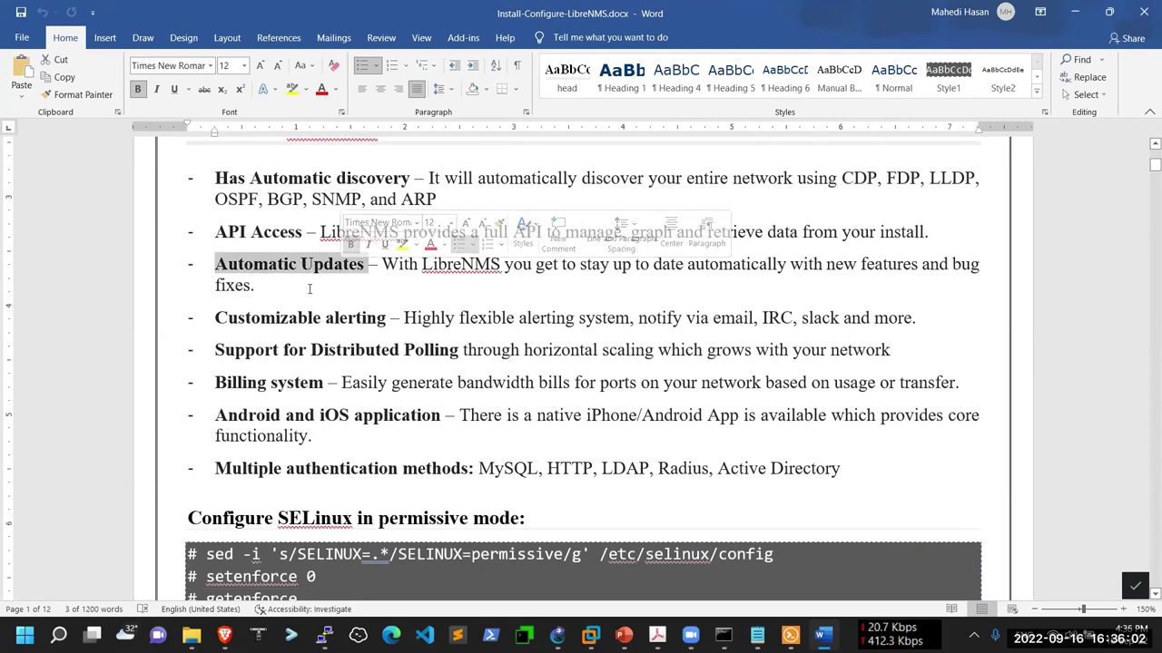
left_click_drag(226, 320, 350, 325)
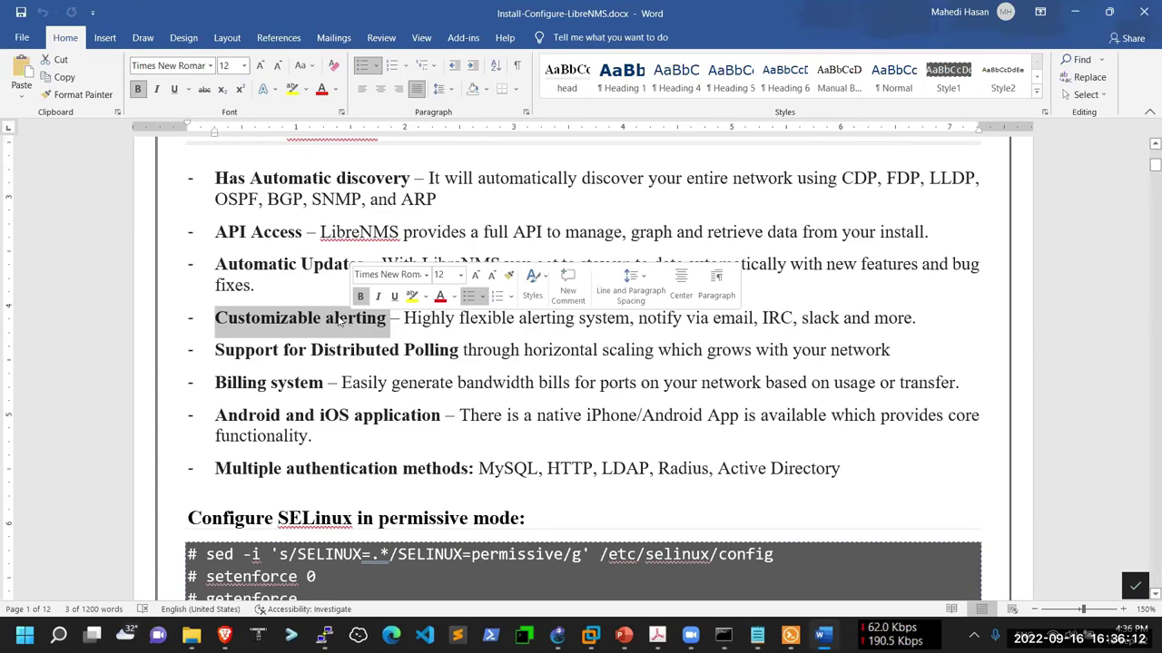
scroll(338, 318, "down", 4)
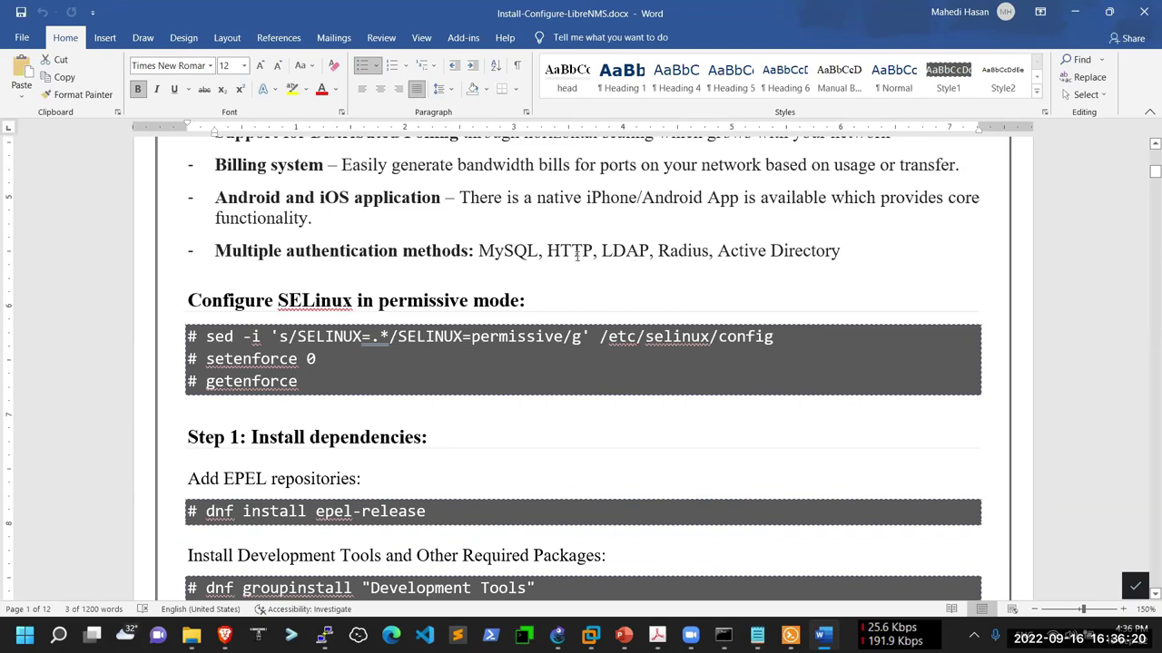
left_click_drag(678, 253, 814, 254)
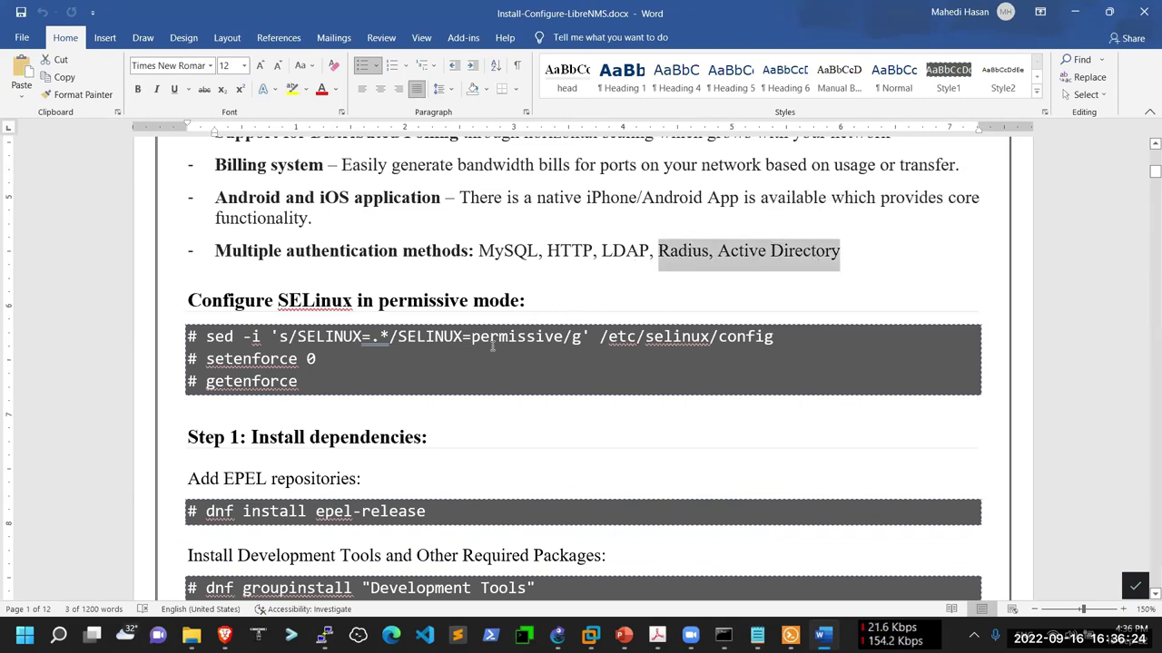
scroll(492, 345, "down", 1)
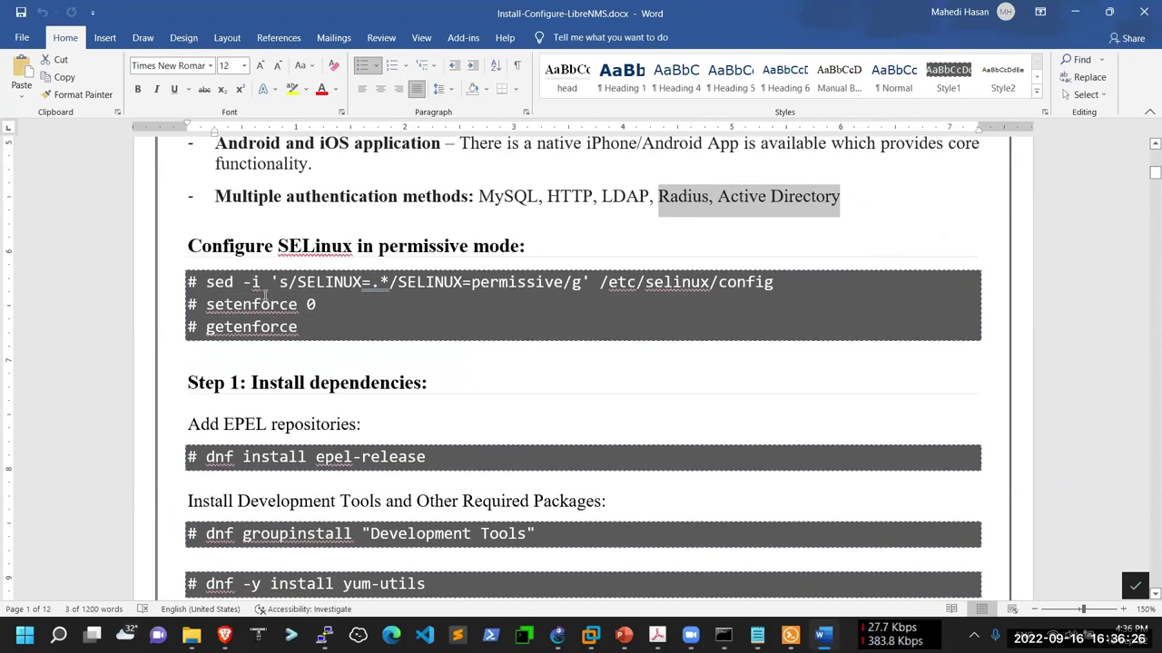